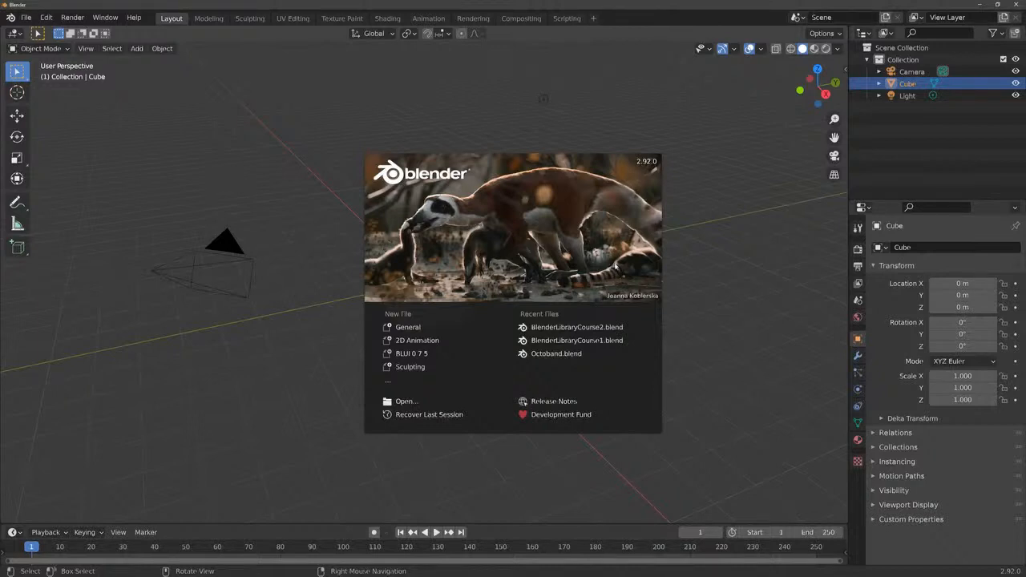
Dismiss the splash screen and delete the default cube from the scene.
click(728, 259)
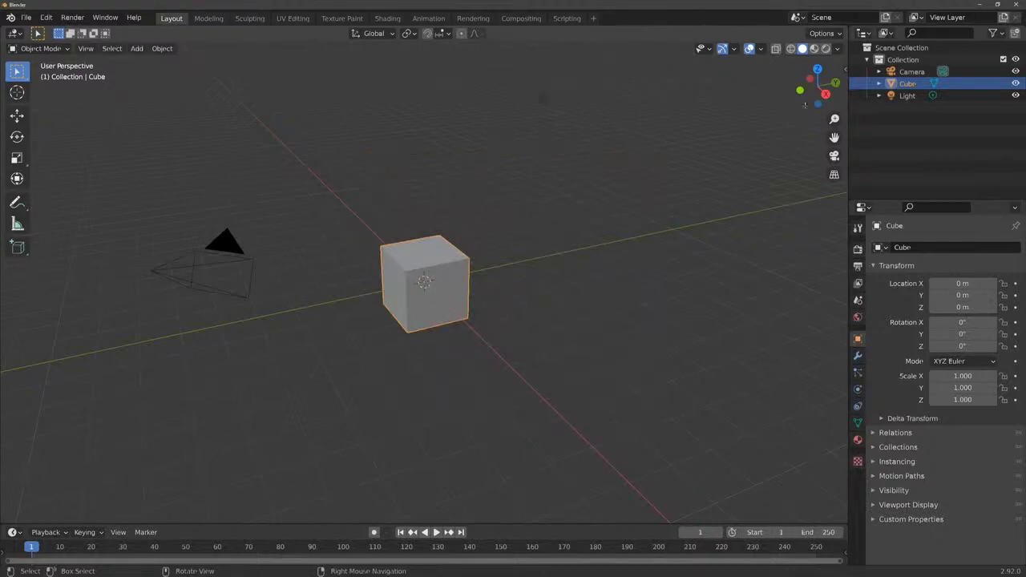
drag(805, 104, 766, 87)
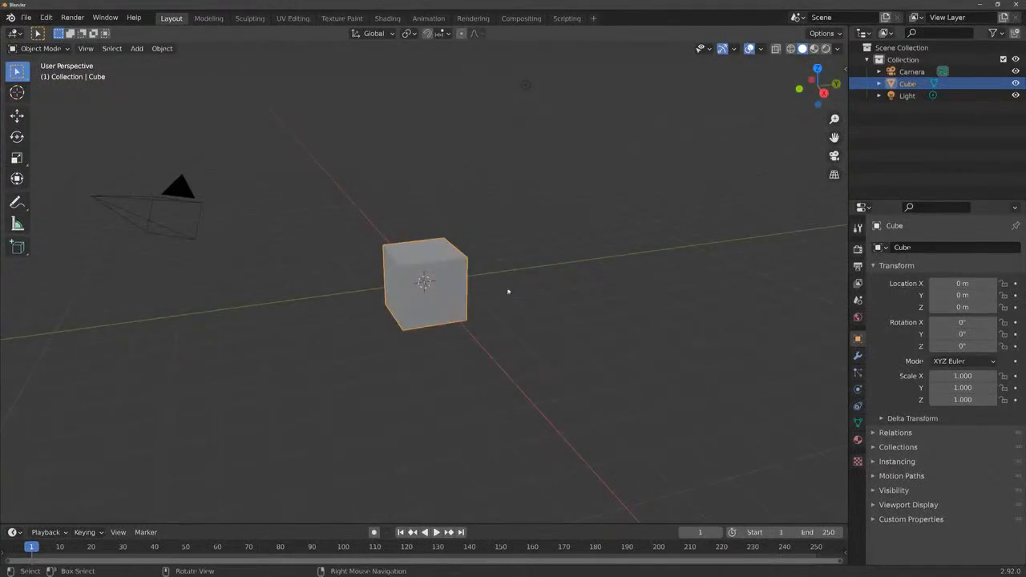
key(Delete)
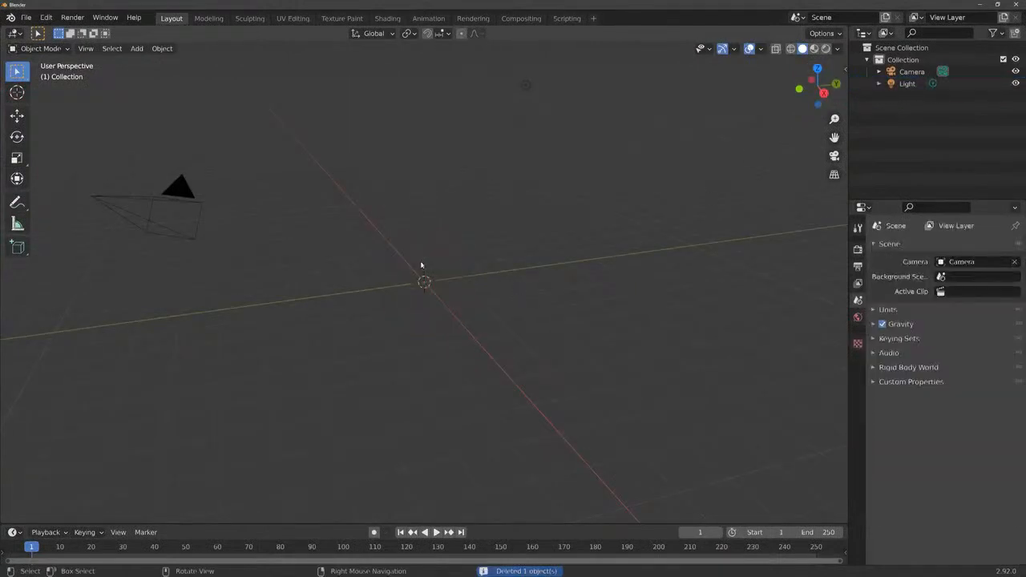
Add a UV sphere mesh at the world origin and view it up close.
click(136, 48)
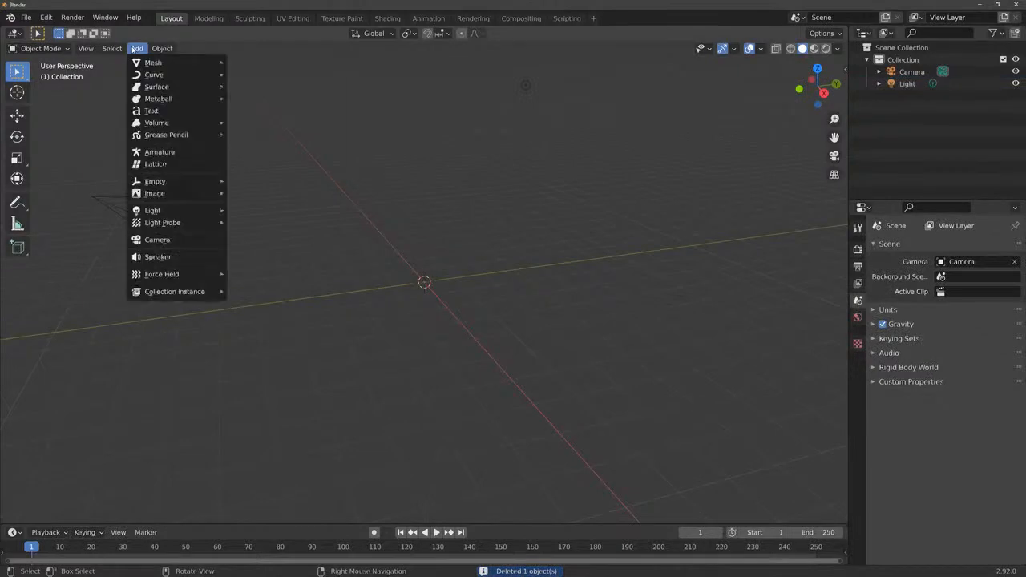
mouse_move(155, 64)
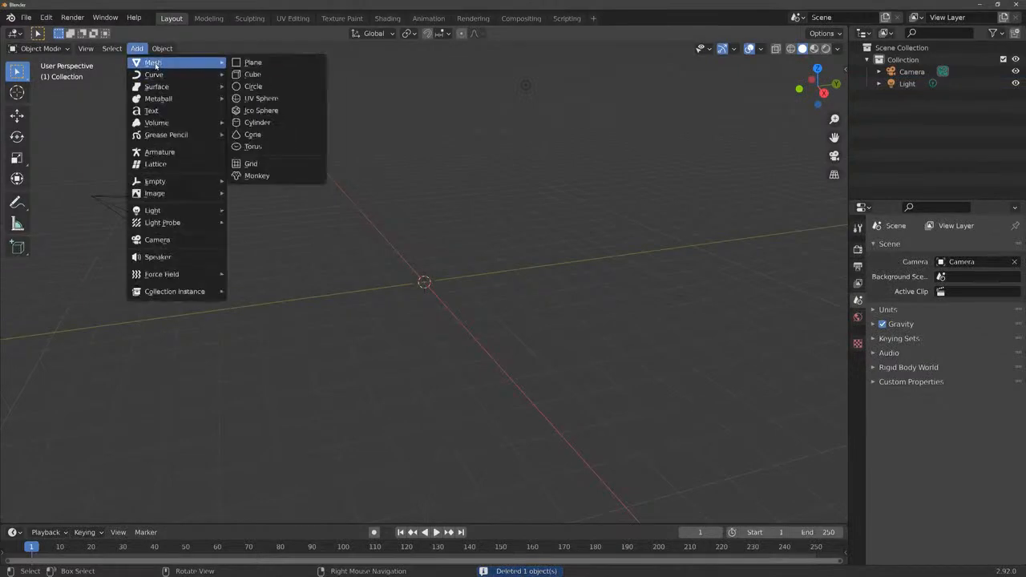
click(285, 98)
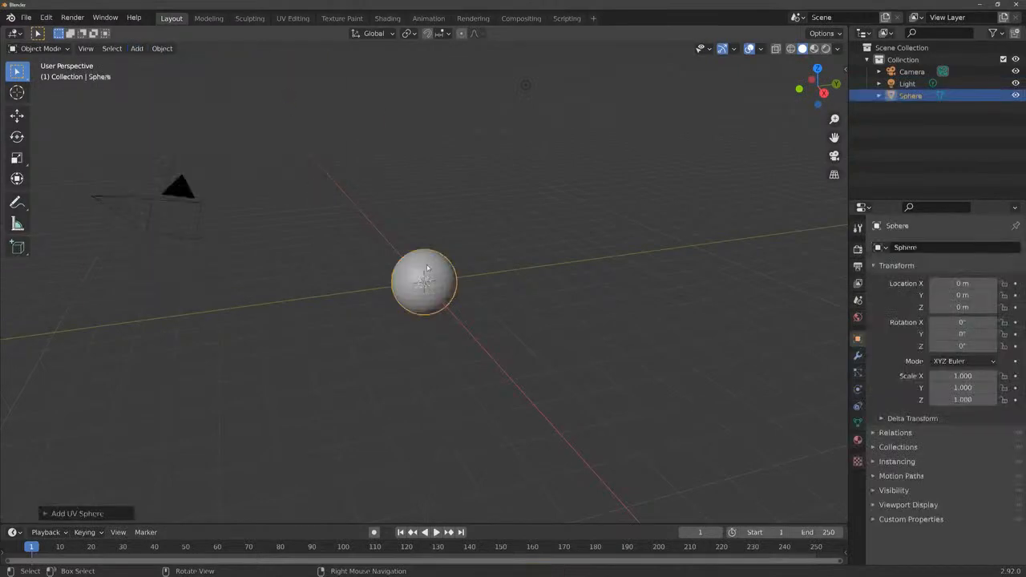
scroll(442, 295, up, 4)
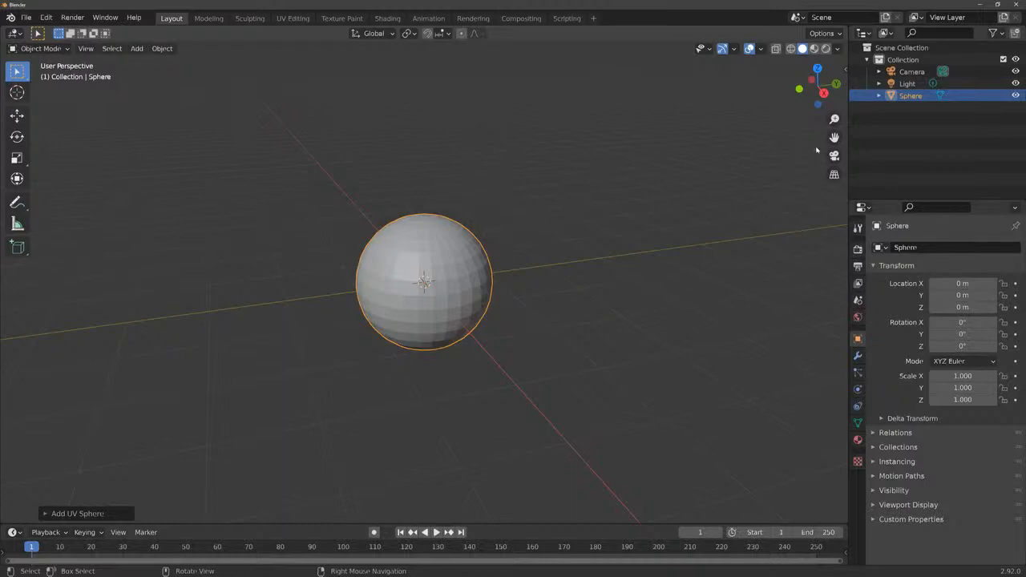
drag(819, 90, 792, 116)
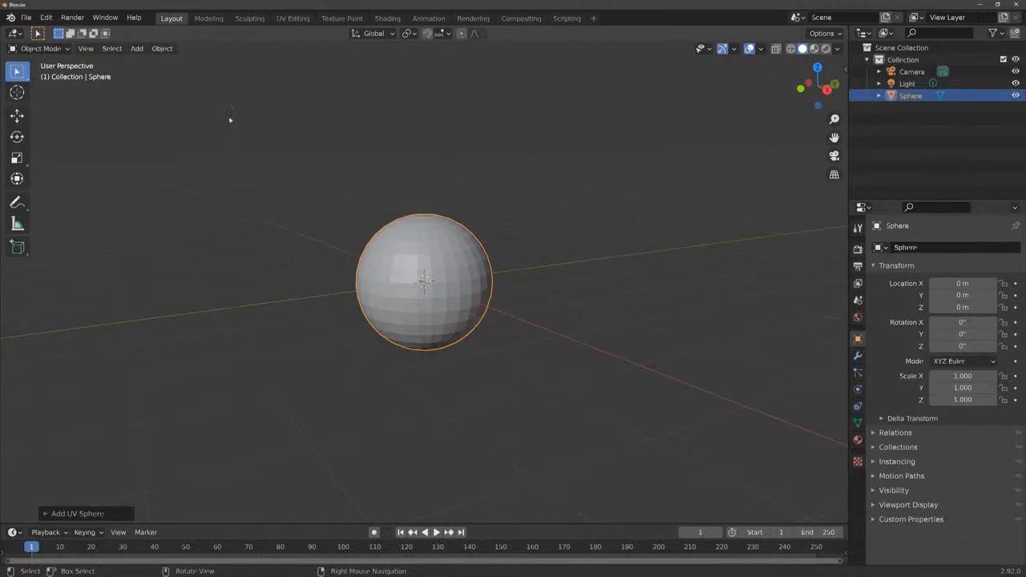
Visit the Modeling workspace and switch to the Sculpting workspace, widening the toolbar in each to show the tool names.
click(205, 21)
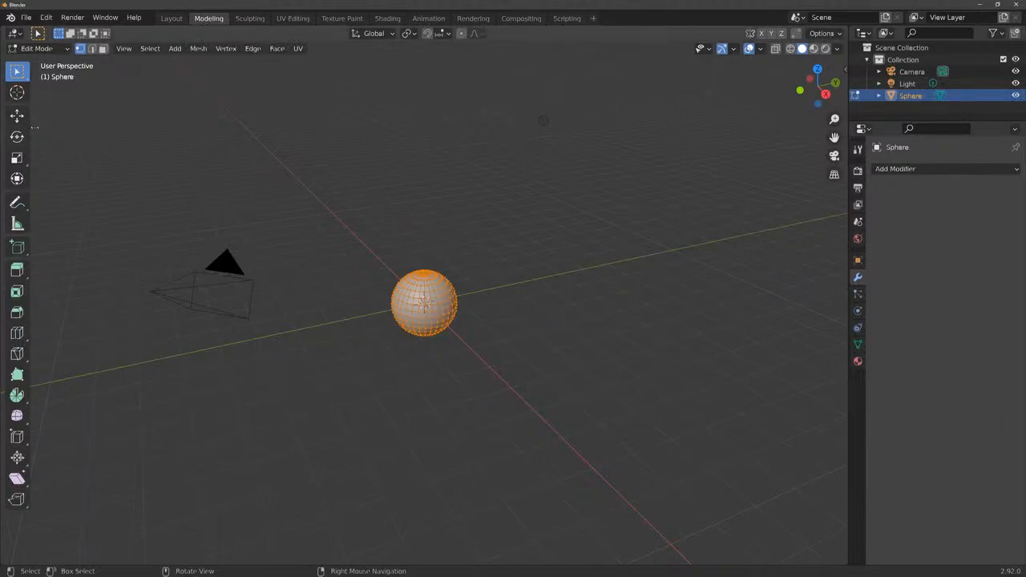
drag(30, 135, 126, 136)
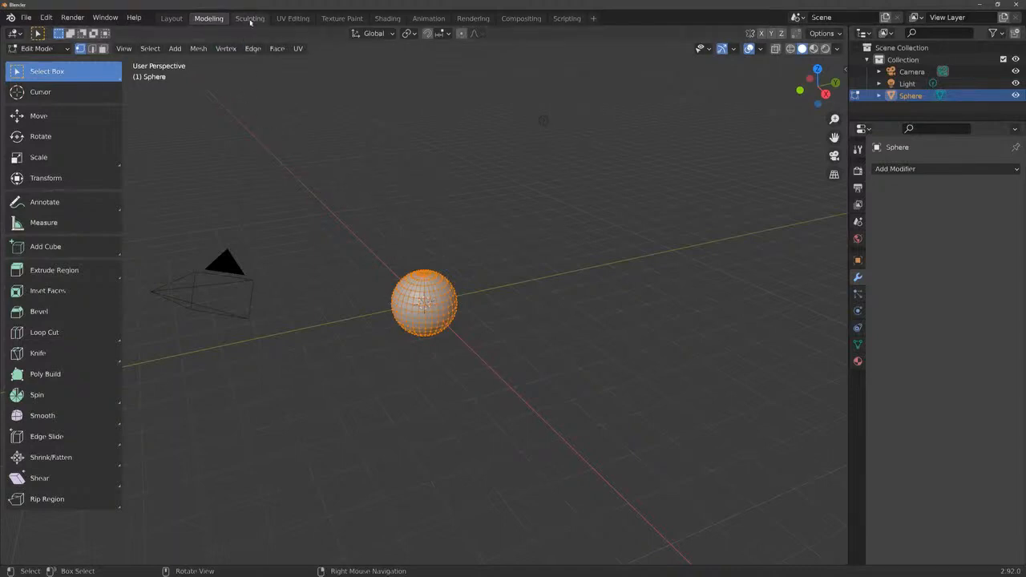
click(251, 19)
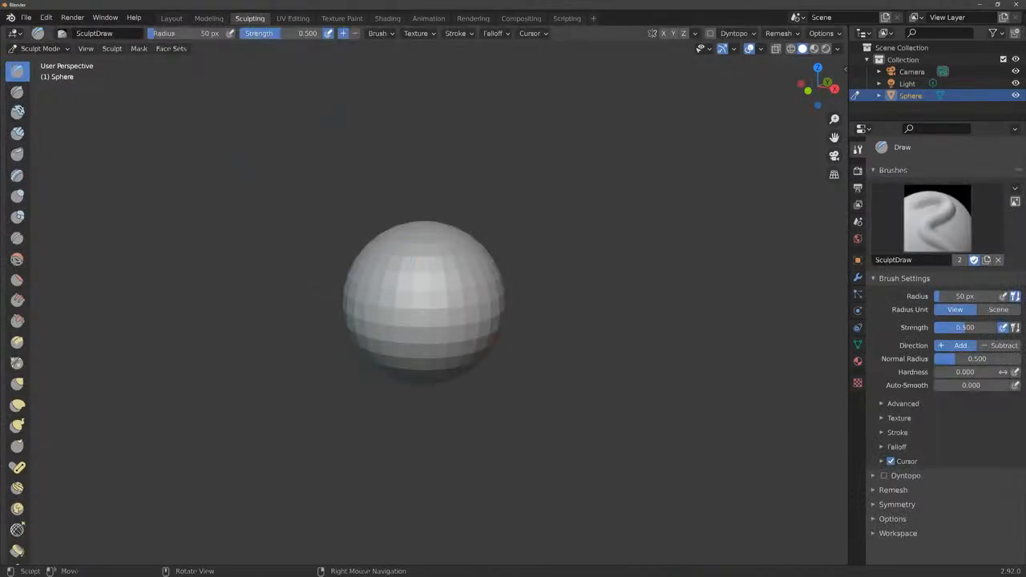
drag(34, 174, 121, 182)
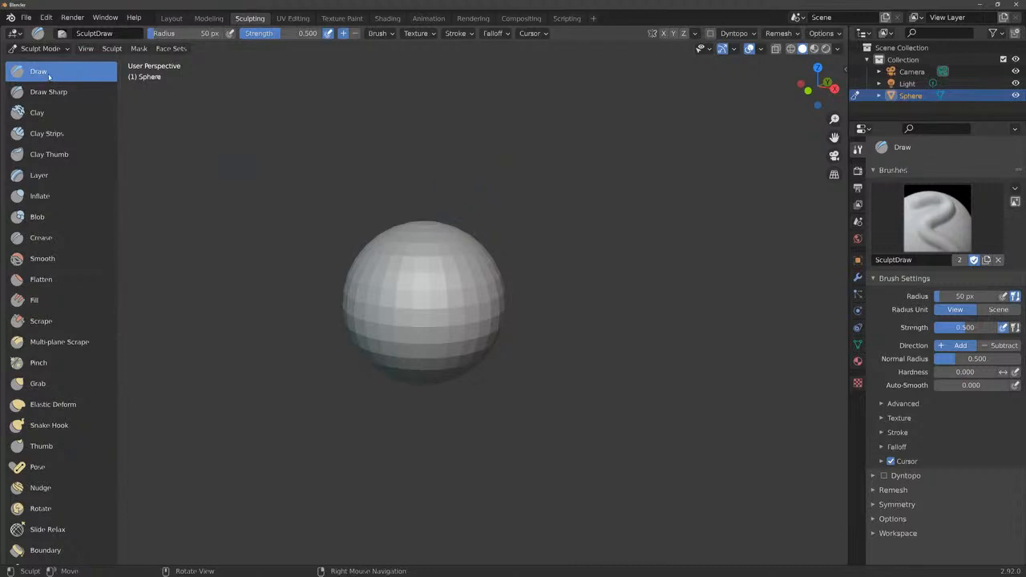
Look through the Draw Sharp, Clay, Clay Thumb and Clay Strips brushes and return to the Draw brush.
click(79, 93)
click(64, 112)
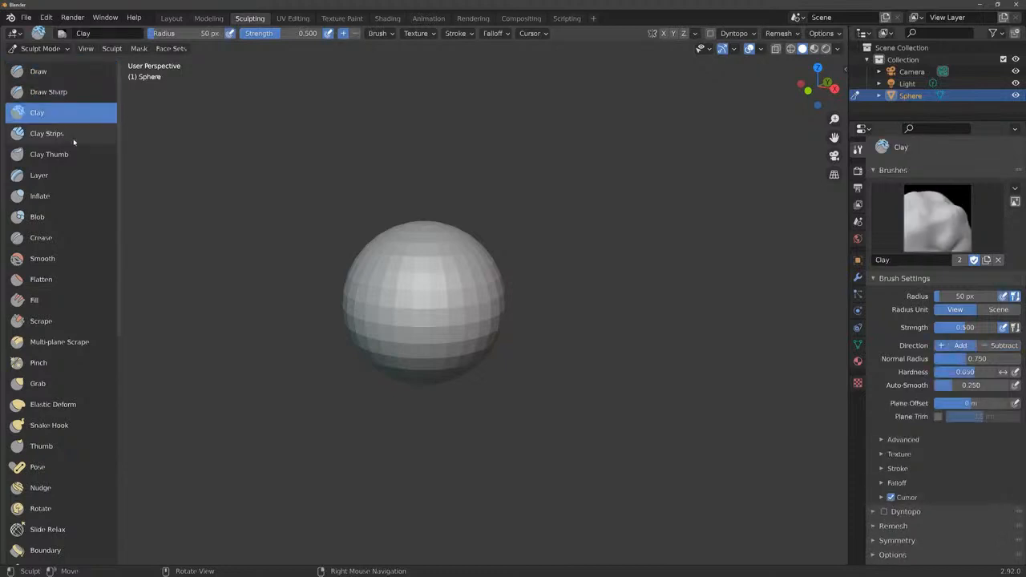
click(74, 134)
click(77, 154)
click(79, 135)
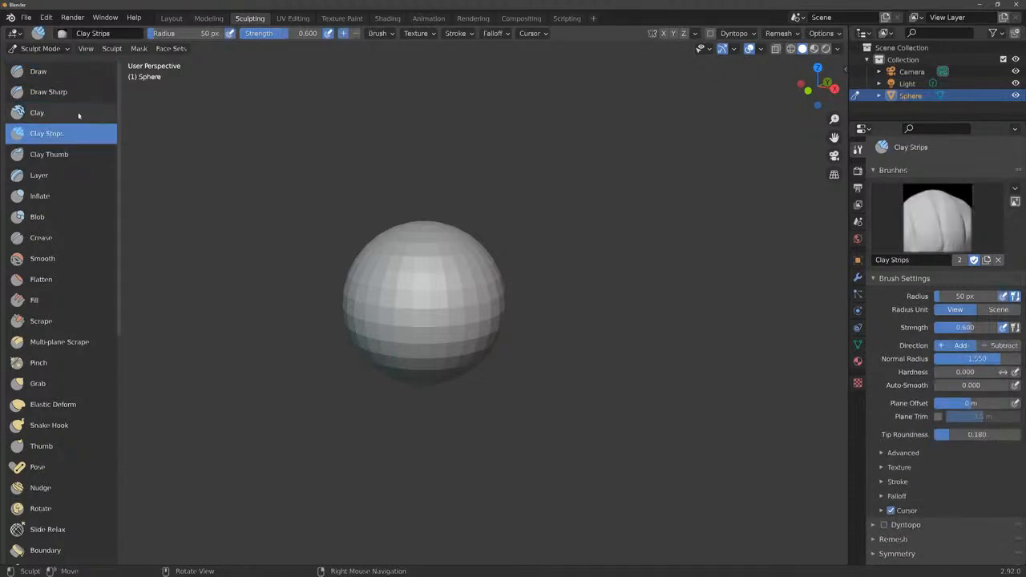
click(78, 113)
click(74, 93)
click(16, 73)
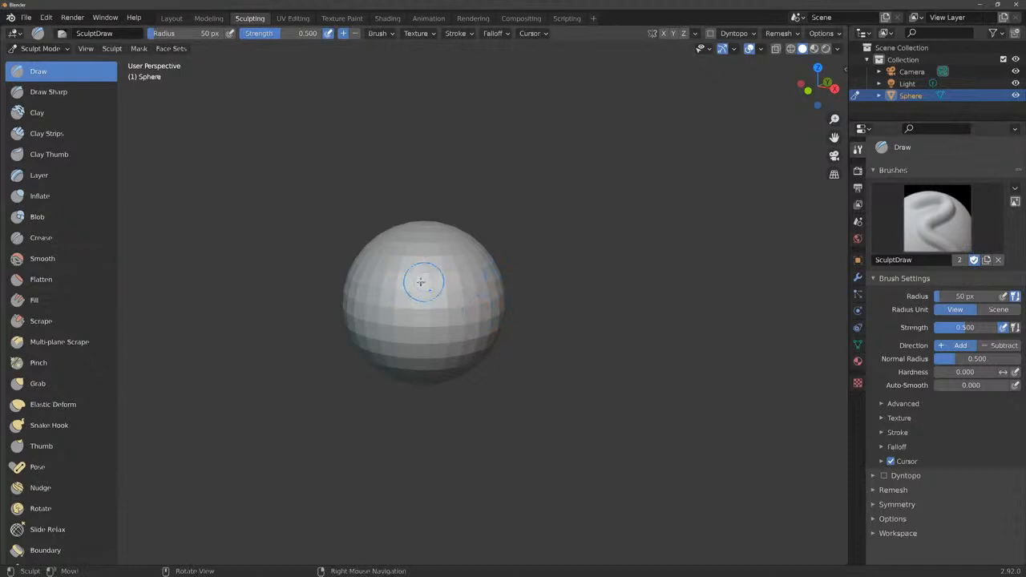
Build up raised areas over the upper front of the sphere with repeated Draw brush strokes at 50 px radius and 0.500 strength.
mouse_move(420, 281)
mouse_down()
mouse_move(404, 277)
mouse_move(460, 319)
mouse_up()
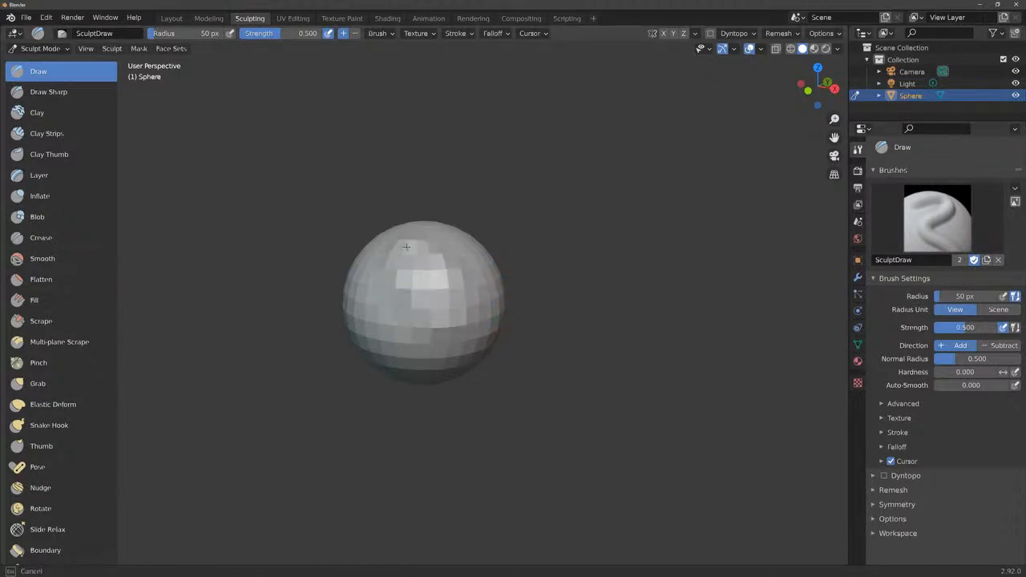
drag(460, 313, 454, 277)
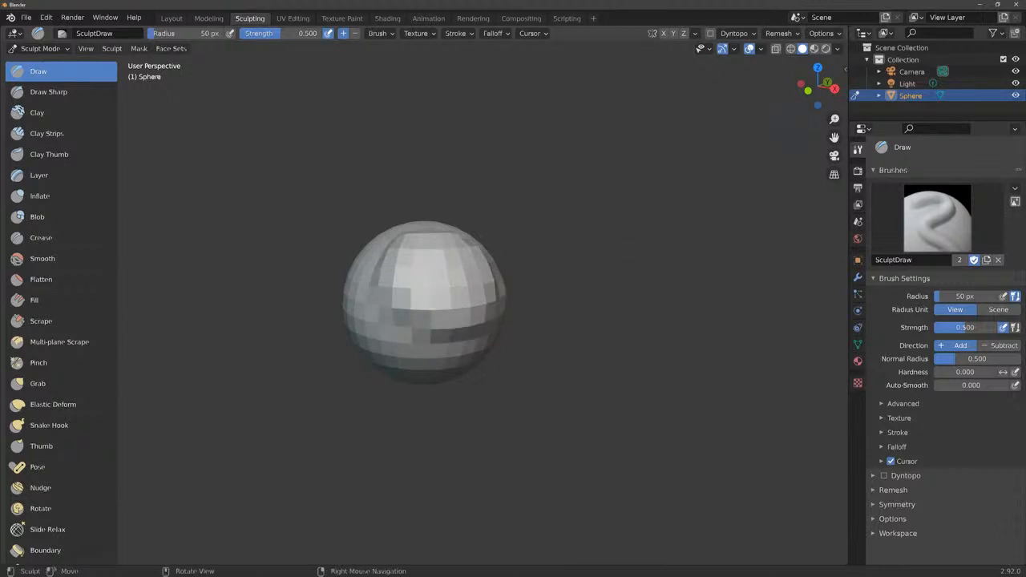
mouse_move(808, 91)
mouse_down()
mouse_move(882, 98)
mouse_move(804, 105)
mouse_move(817, 97)
mouse_move(805, 91)
mouse_up()
mouse_move(410, 270)
mouse_down()
mouse_move(446, 259)
mouse_move(456, 269)
mouse_up()
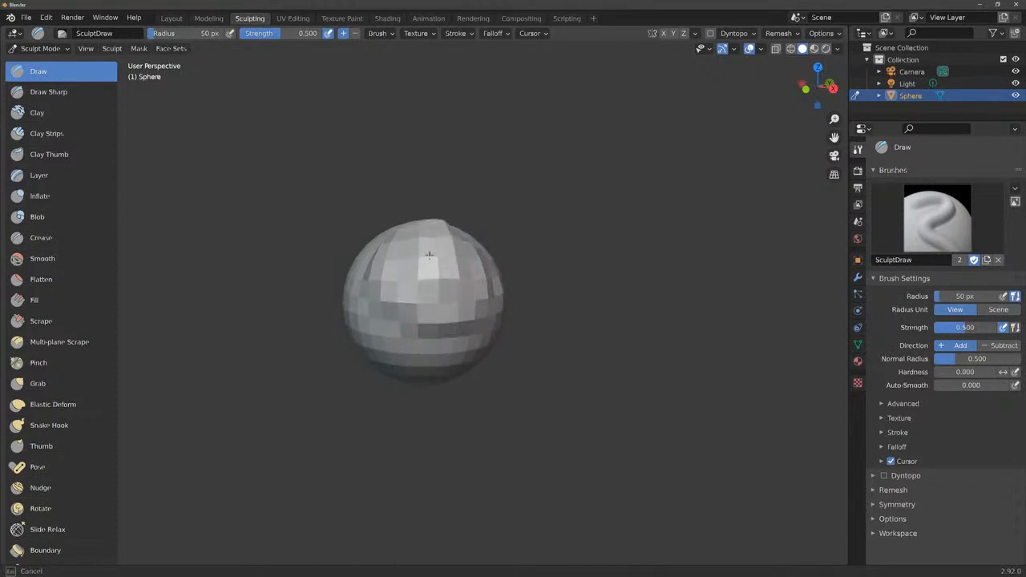
drag(815, 94, 828, 95)
mouse_move(438, 259)
mouse_down()
mouse_move(454, 287)
mouse_move(453, 237)
mouse_up()
drag(463, 277, 467, 270)
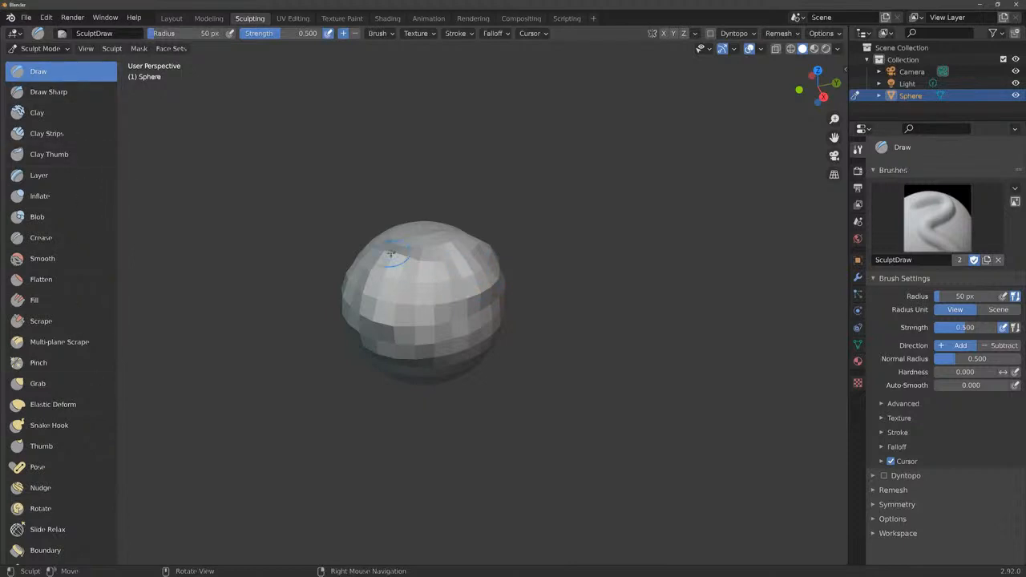
mouse_move(401, 266)
mouse_down()
mouse_move(471, 279)
mouse_move(470, 268)
mouse_up()
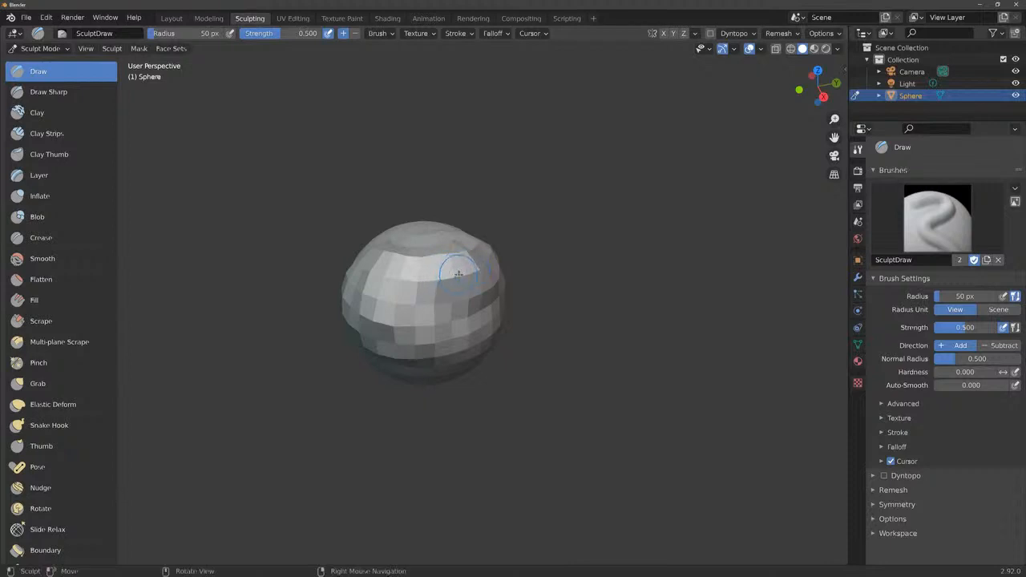
mouse_move(459, 273)
mouse_down()
mouse_move(462, 282)
mouse_move(455, 264)
mouse_move(480, 277)
mouse_up()
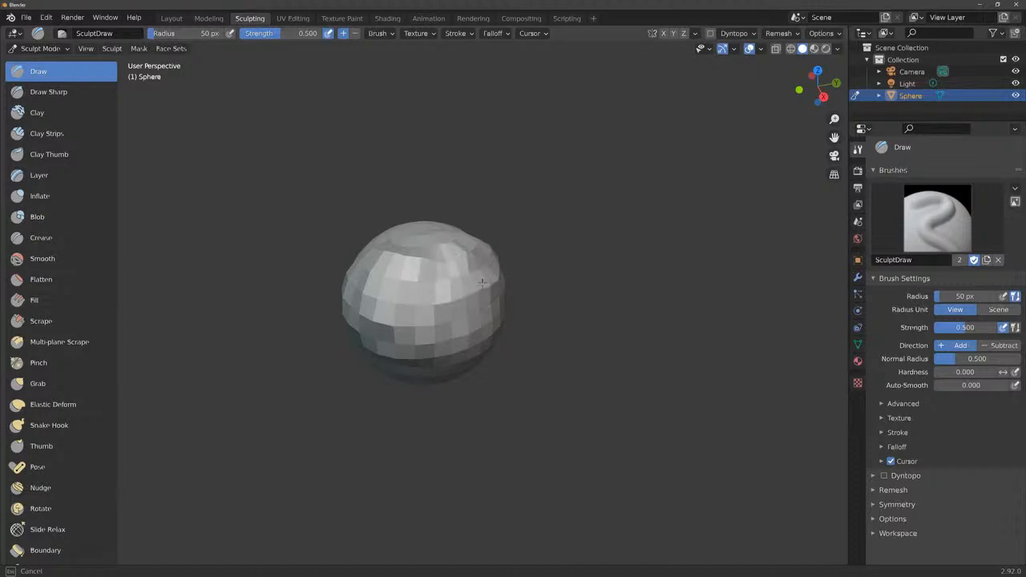
mouse_move(413, 279)
mouse_down()
mouse_move(392, 272)
mouse_move(440, 254)
mouse_up()
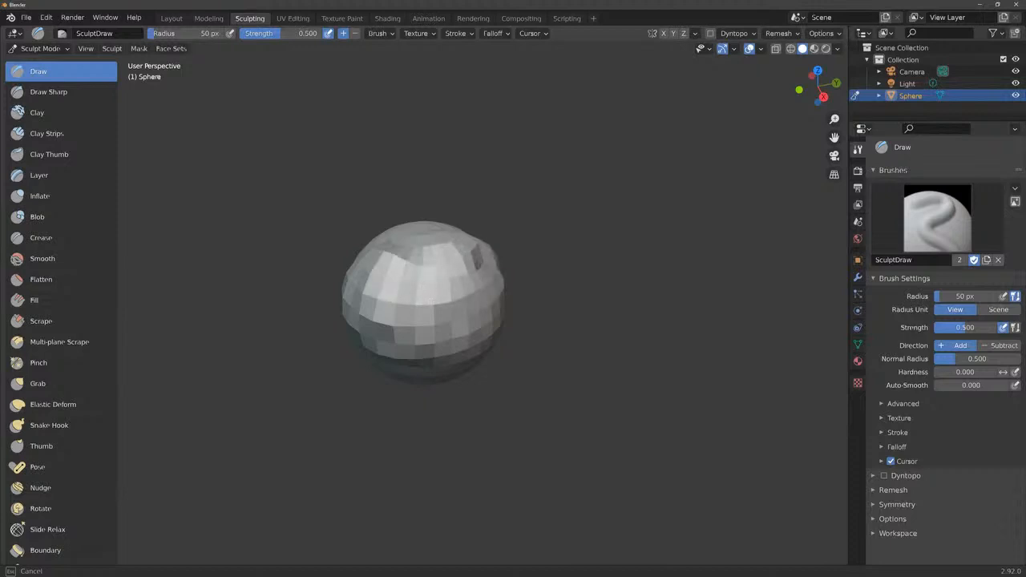
drag(462, 299, 492, 274)
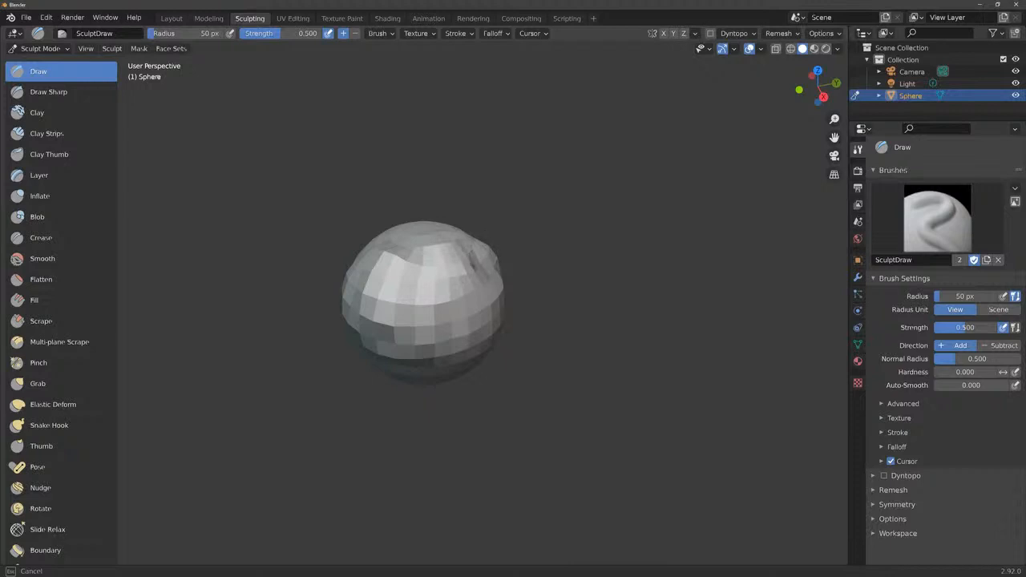
mouse_move(421, 262)
mouse_down()
mouse_move(469, 280)
mouse_move(478, 272)
mouse_move(483, 297)
mouse_up()
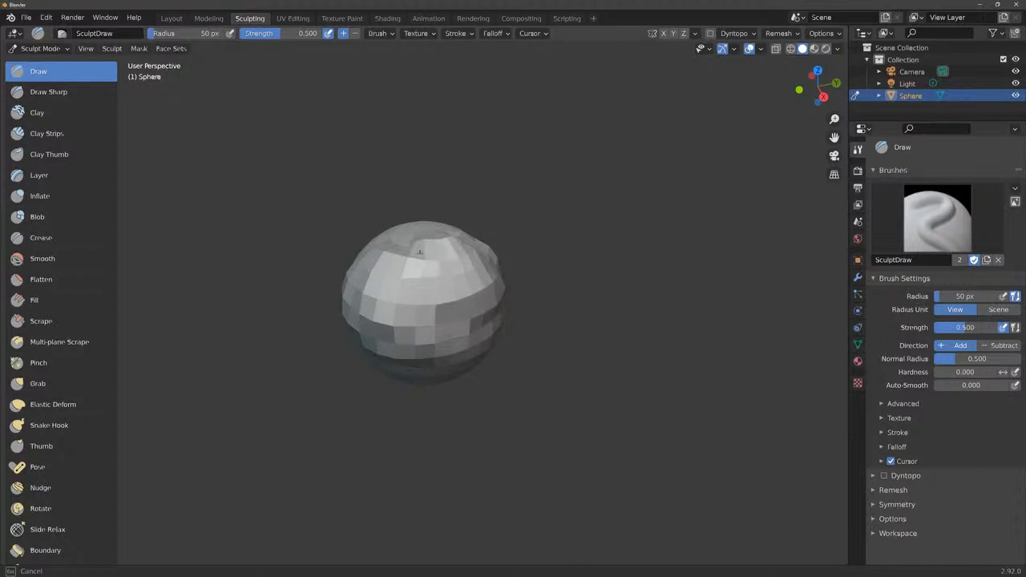
mouse_move(450, 246)
mouse_down()
mouse_move(461, 256)
mouse_move(435, 240)
mouse_up()
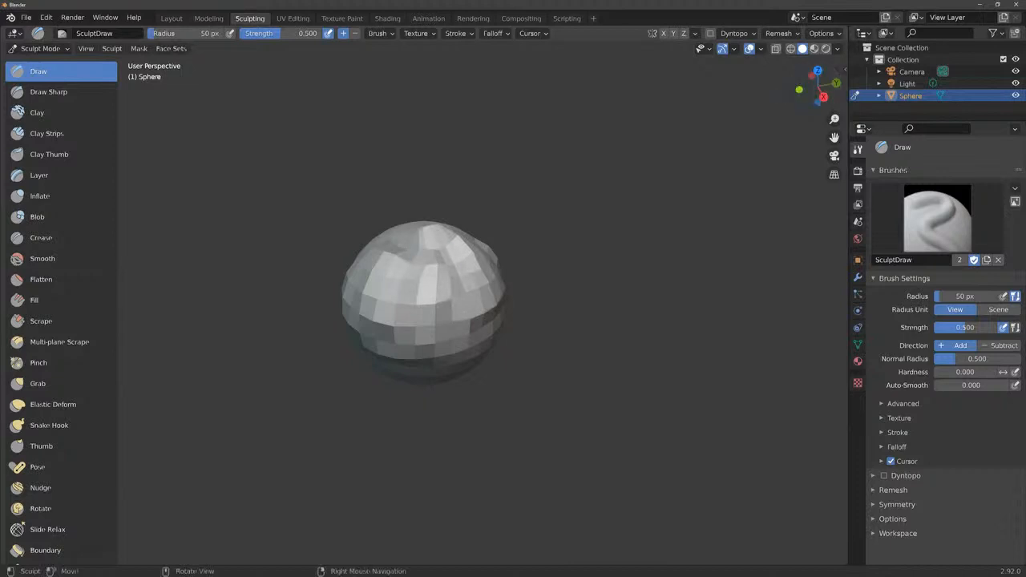
Sculpt more raised areas on the other sides of the sphere with the Draw brush and inspect the shape all around.
mouse_move(799, 90)
mouse_down()
mouse_move(805, 112)
mouse_move(779, 83)
mouse_move(808, 74)
mouse_move(829, 103)
mouse_move(818, 80)
mouse_up()
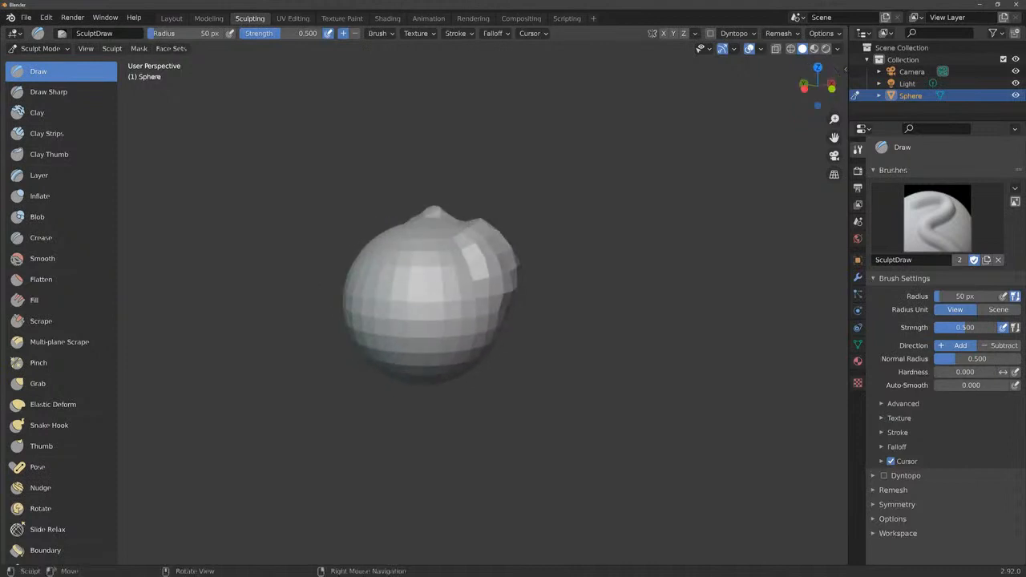
mouse_move(383, 281)
mouse_down()
mouse_move(409, 253)
mouse_move(420, 274)
mouse_move(419, 251)
mouse_up()
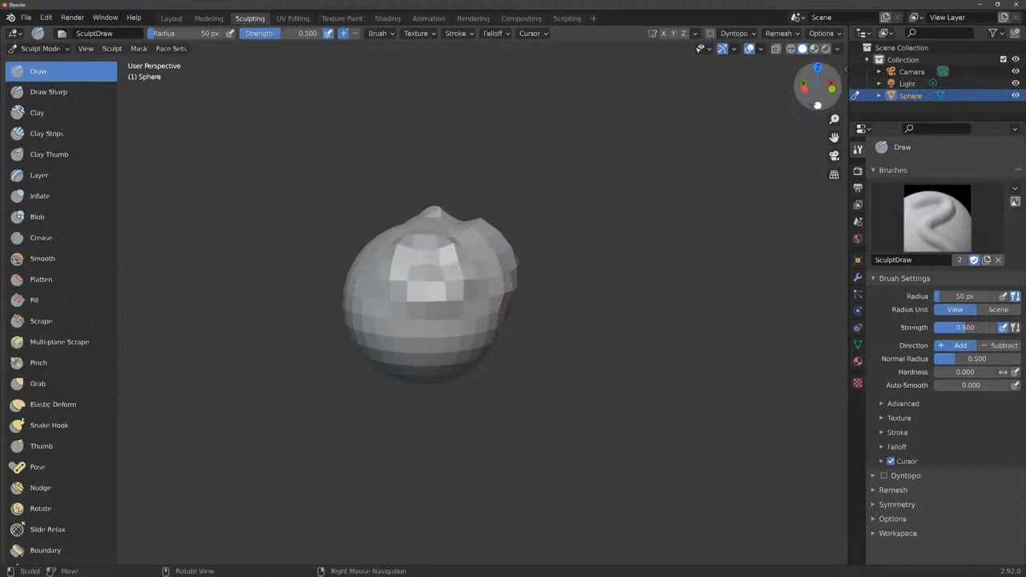
mouse_move(816, 97)
mouse_down()
mouse_move(733, 96)
mouse_move(770, 96)
mouse_up()
mouse_move(368, 311)
mouse_down()
mouse_move(365, 301)
mouse_move(362, 321)
mouse_up()
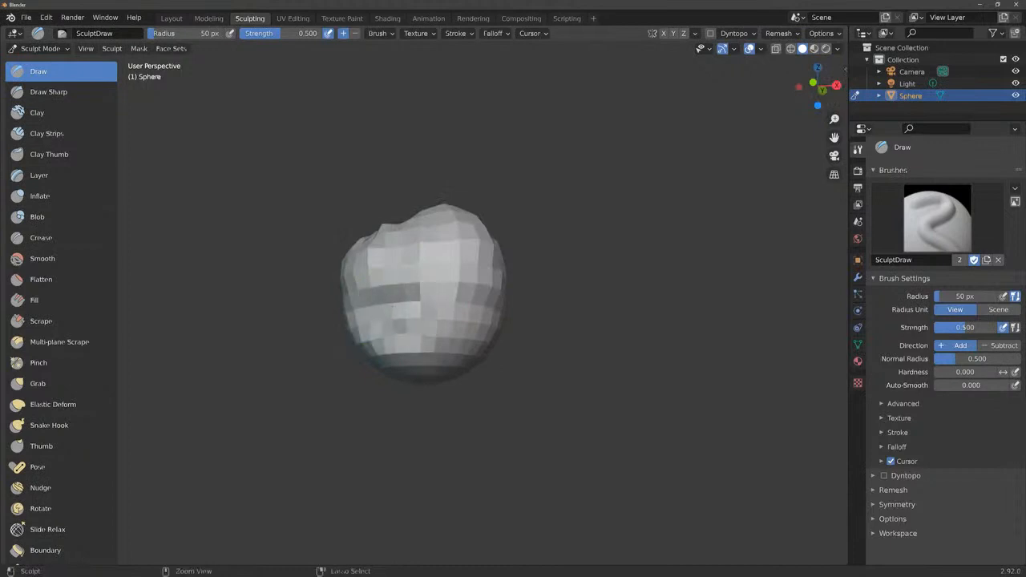
mouse_move(817, 96)
mouse_down()
mouse_move(805, 88)
mouse_move(823, 82)
mouse_up()
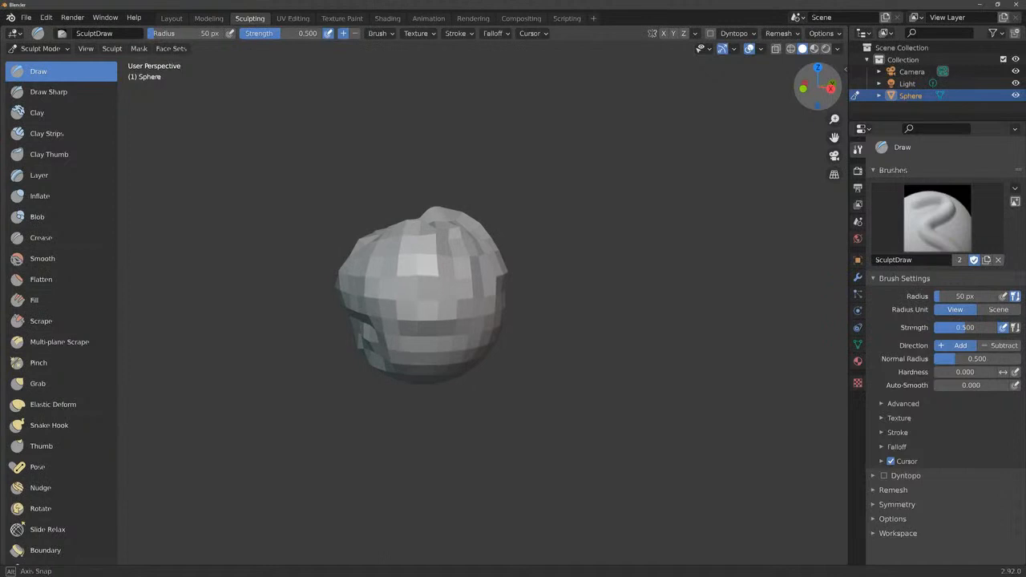
drag(822, 81, 817, 84)
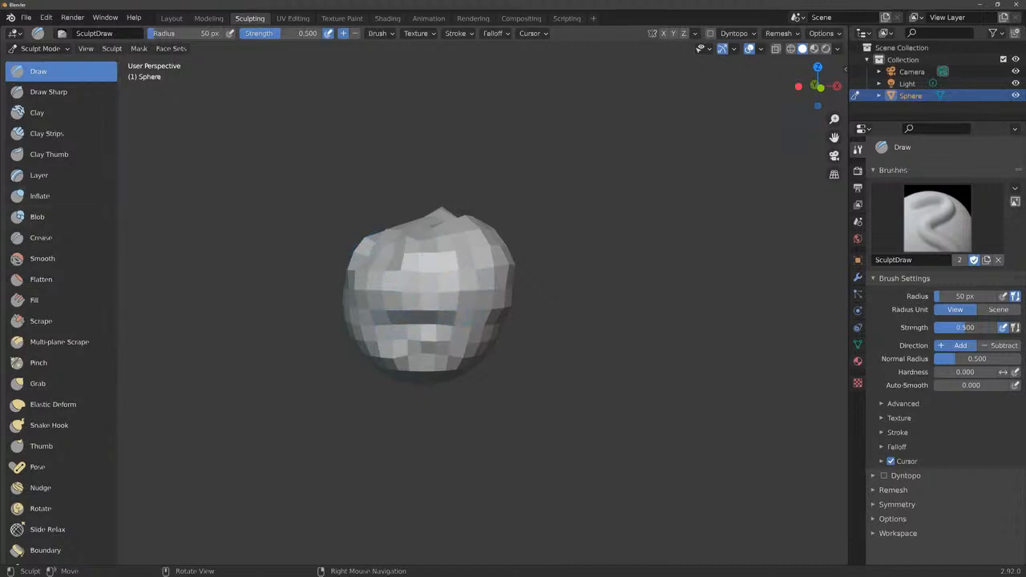
mouse_move(816, 87)
mouse_down()
mouse_move(806, 88)
mouse_move(826, 86)
mouse_move(808, 92)
mouse_move(813, 102)
mouse_move(826, 85)
mouse_move(802, 90)
mouse_move(819, 88)
mouse_up()
Undo the Draw brush strokes step by step until the sphere is back to its unsculpted shape.
key(ctrl+z)
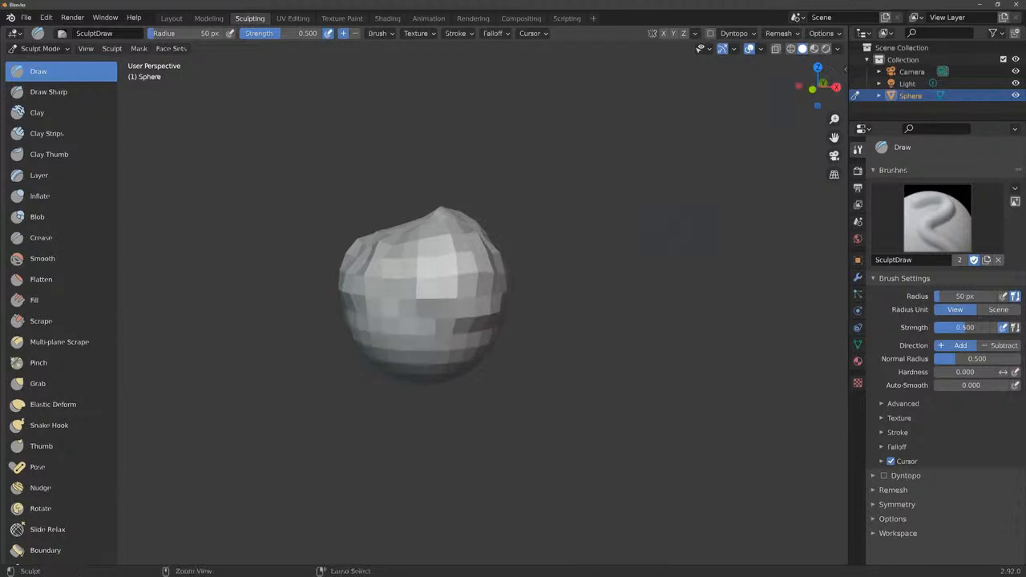
key(ctrl+z)
key(ctrl+z)
key(ctrl+z)
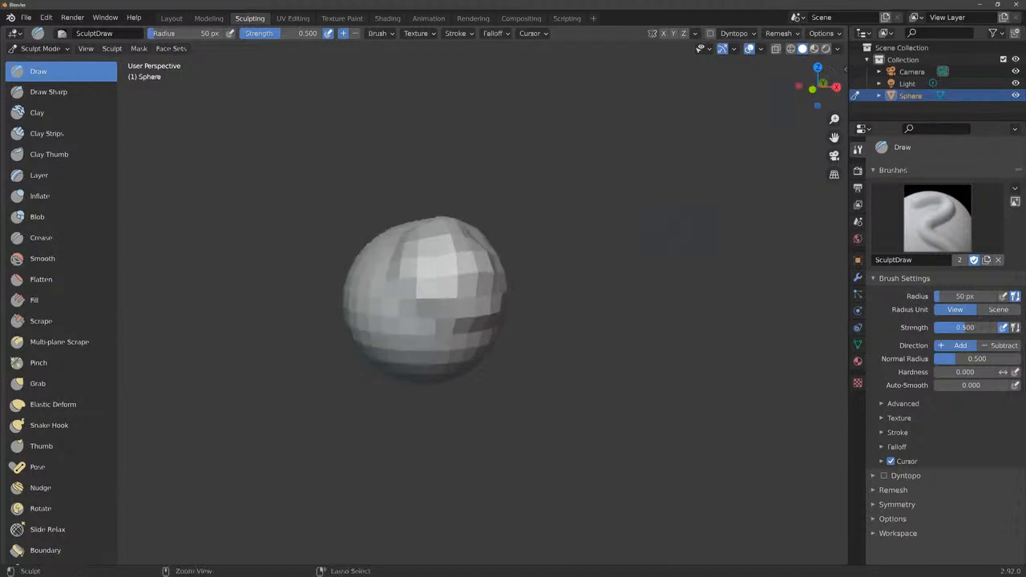
click(45, 19)
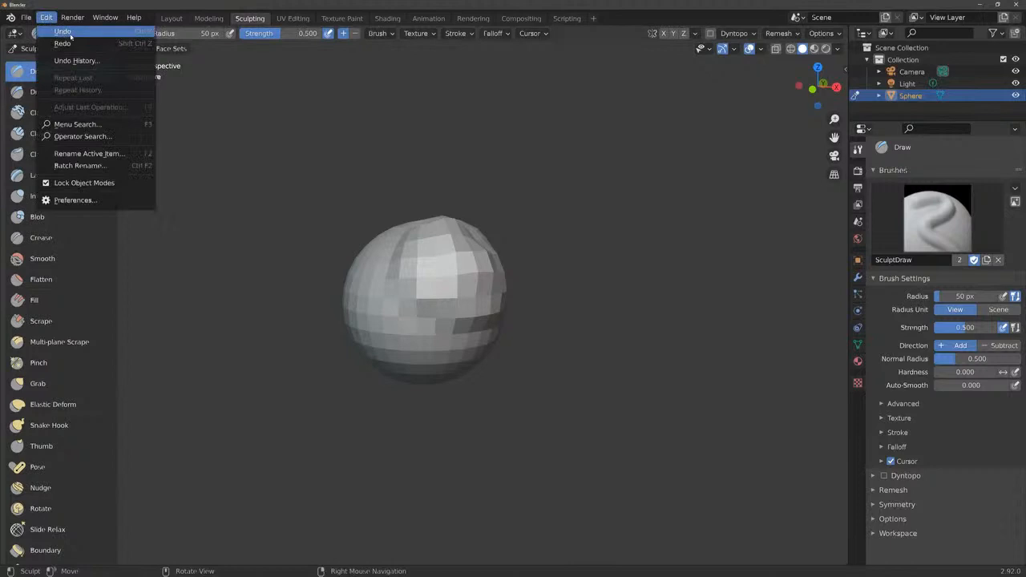
click(138, 36)
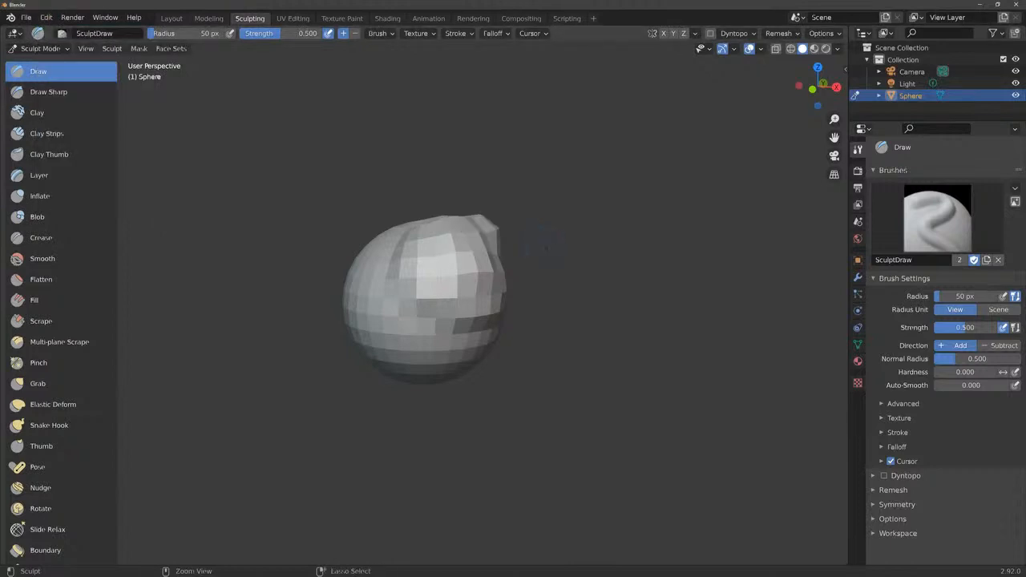
key(ctrl+z)
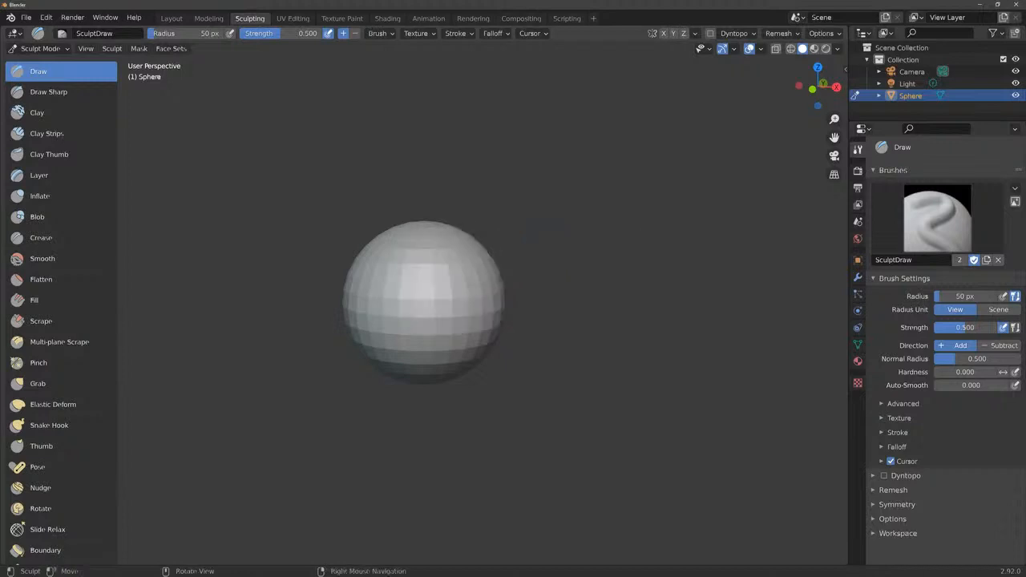
Turn on X-axis mirror symmetry for sculpting the sphere.
mouse_move(812, 89)
mouse_down()
mouse_move(842, 12)
mouse_move(858, 3)
mouse_move(874, 40)
mouse_move(650, 101)
mouse_move(818, 92)
mouse_move(818, 80)
mouse_up()
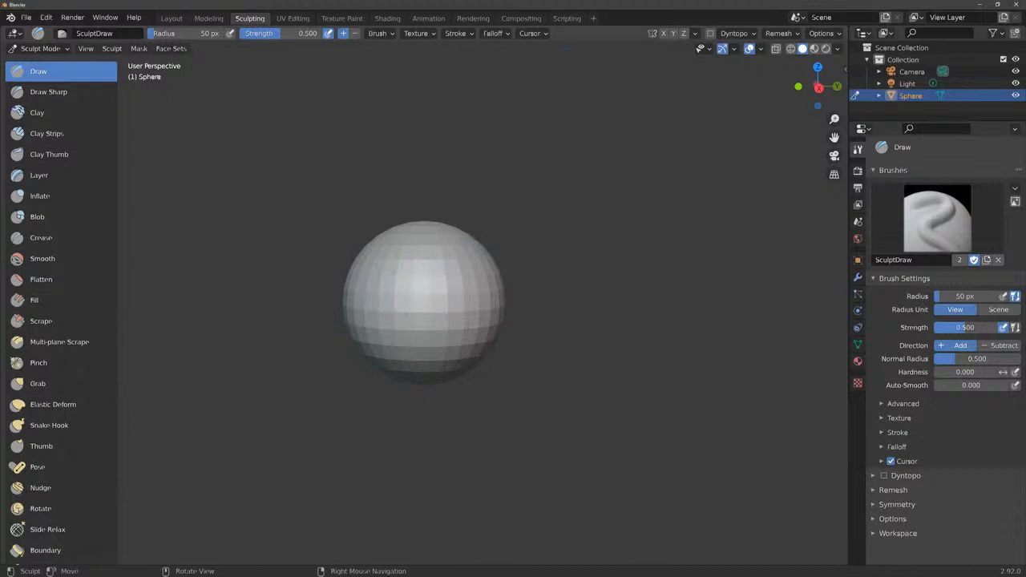
click(664, 34)
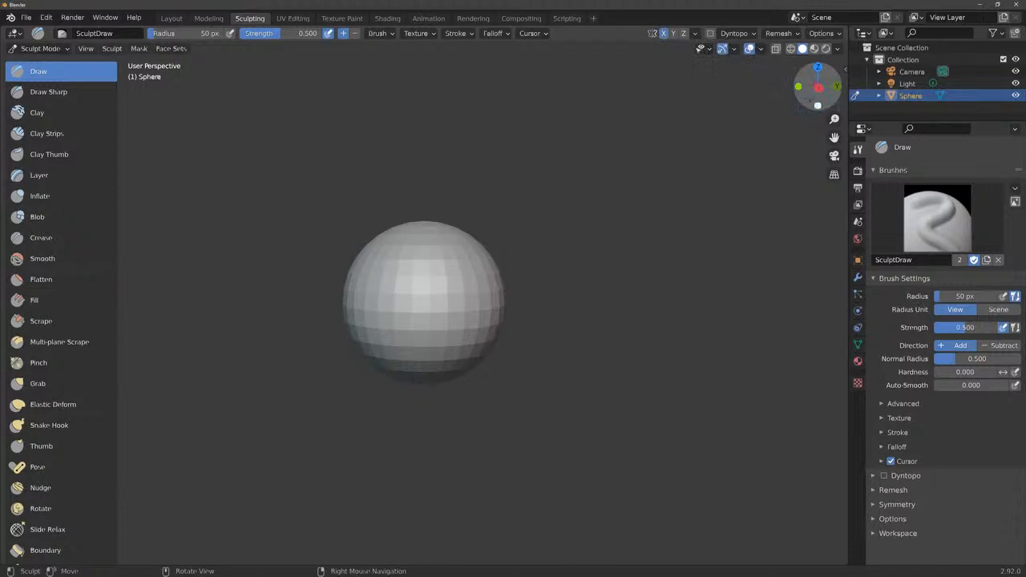
drag(818, 86, 812, 93)
Test mirrored sculpting by pulling out bumps on the sphere's upper sides and underside with the Draw brush.
mouse_move(472, 283)
mouse_down()
mouse_move(488, 264)
mouse_move(461, 303)
mouse_move(480, 282)
mouse_move(491, 289)
mouse_up()
mouse_move(812, 92)
mouse_down()
mouse_move(749, 93)
mouse_move(826, 86)
mouse_move(753, 88)
mouse_move(788, 98)
mouse_up()
key(ctrl+z)
drag(344, 293, 368, 292)
mouse_move(405, 373)
mouse_down()
mouse_move(401, 360)
mouse_move(387, 380)
mouse_up()
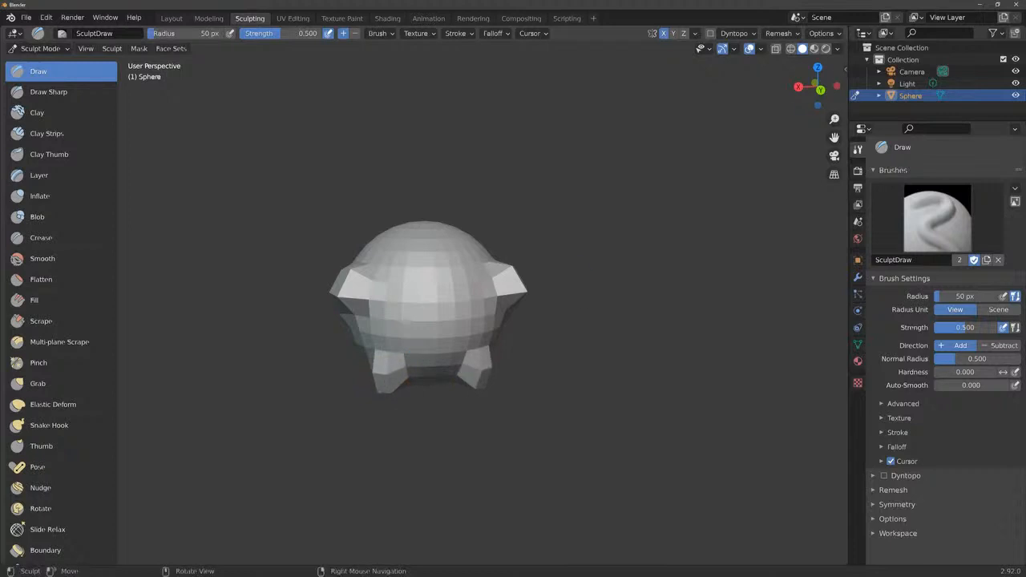
In the back view, sculpt mirrored eye areas and a centre stroke below them with the Draw brush.
mouse_move(819, 101)
mouse_down()
mouse_move(790, 94)
mouse_move(808, 88)
mouse_up()
click(814, 87)
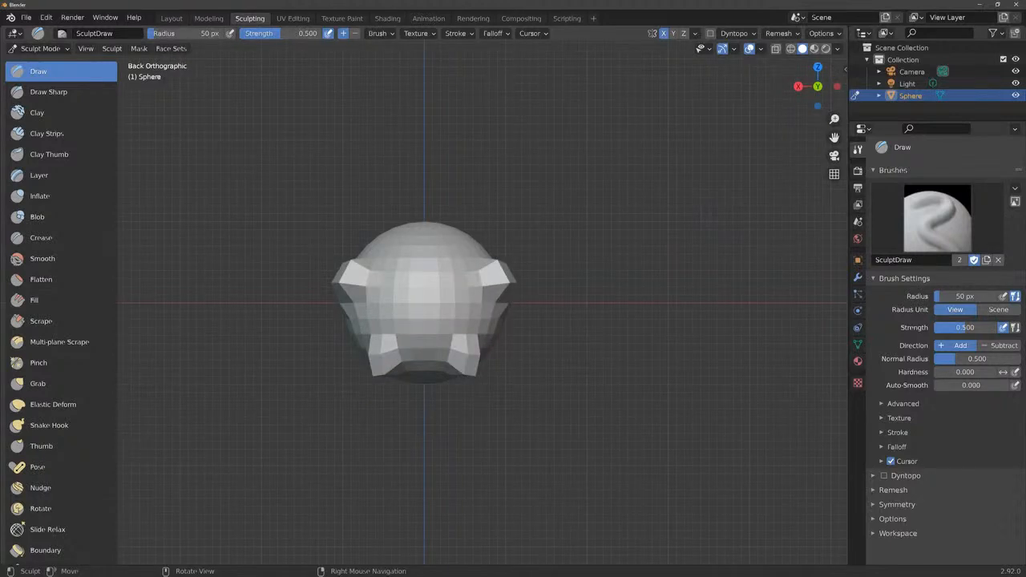
drag(396, 293, 391, 297)
drag(396, 300, 386, 294)
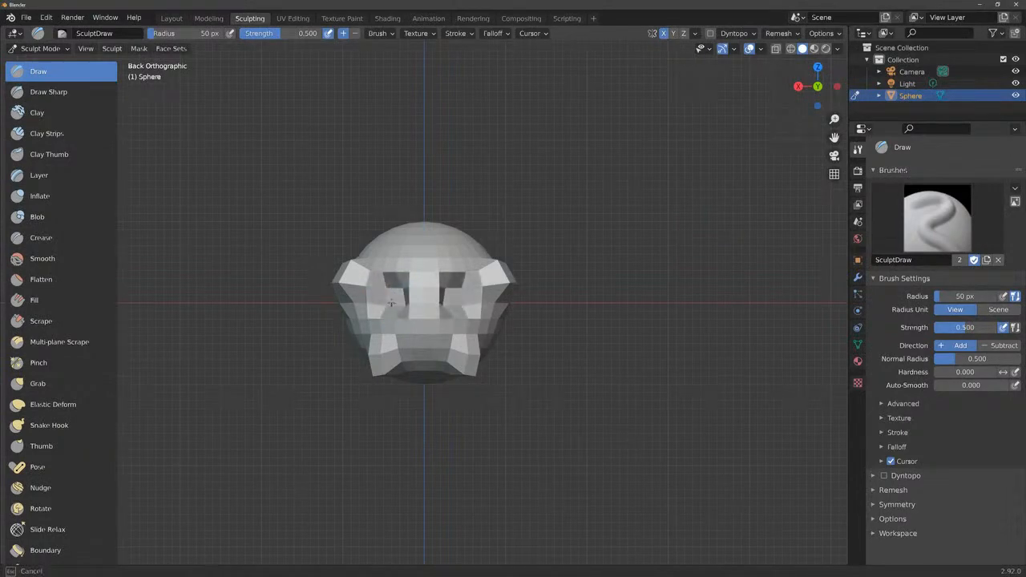
drag(430, 325, 425, 349)
mouse_move(820, 88)
mouse_down()
mouse_move(889, 89)
mouse_move(878, 120)
mouse_move(778, 91)
mouse_move(814, 85)
mouse_move(821, 94)
mouse_up()
Undo the mirrored Draw brush strokes until the sphere is smooth again.
key(ctrl+z)
key(ctrl+z)
key(ctrl+z)
key(ctrl+z)
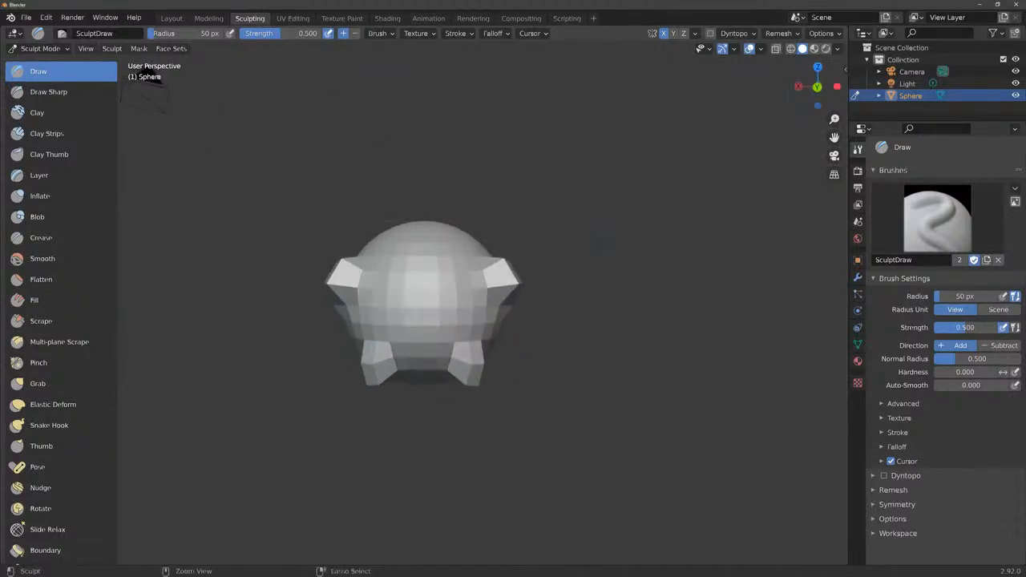
key(ctrl+z)
key(ctrl+z)
key(ctrl+z)
key(ctrl+z)
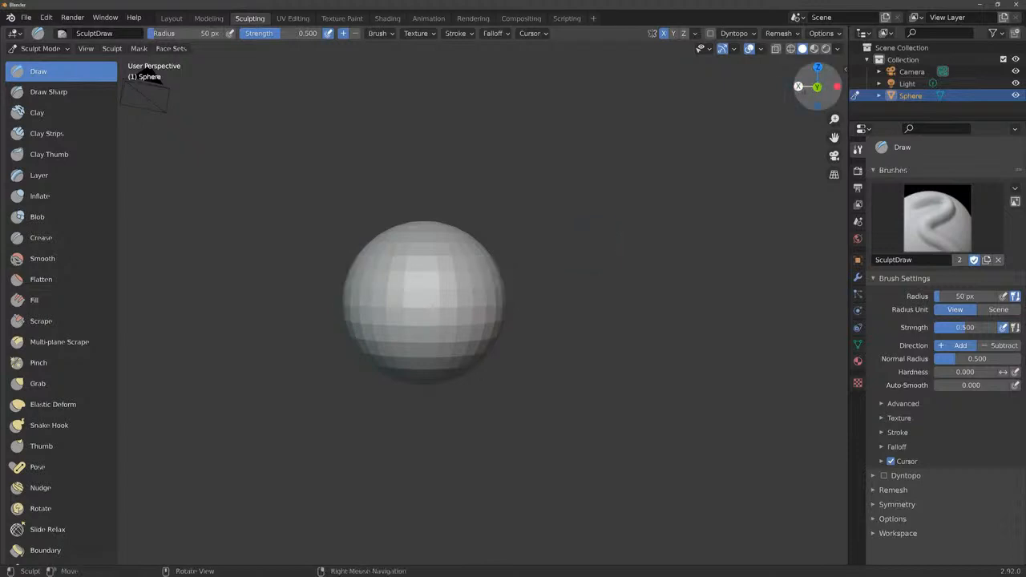
Enable Dyntopo dynamic topology for the sphere and accept the vertex data warning.
drag(817, 87, 850, 91)
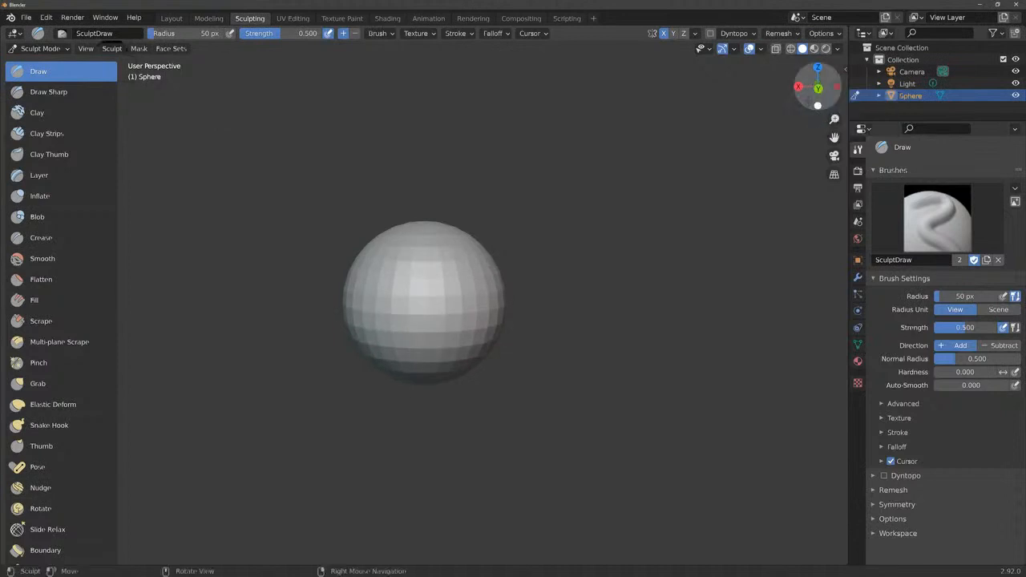
drag(818, 90, 832, 91)
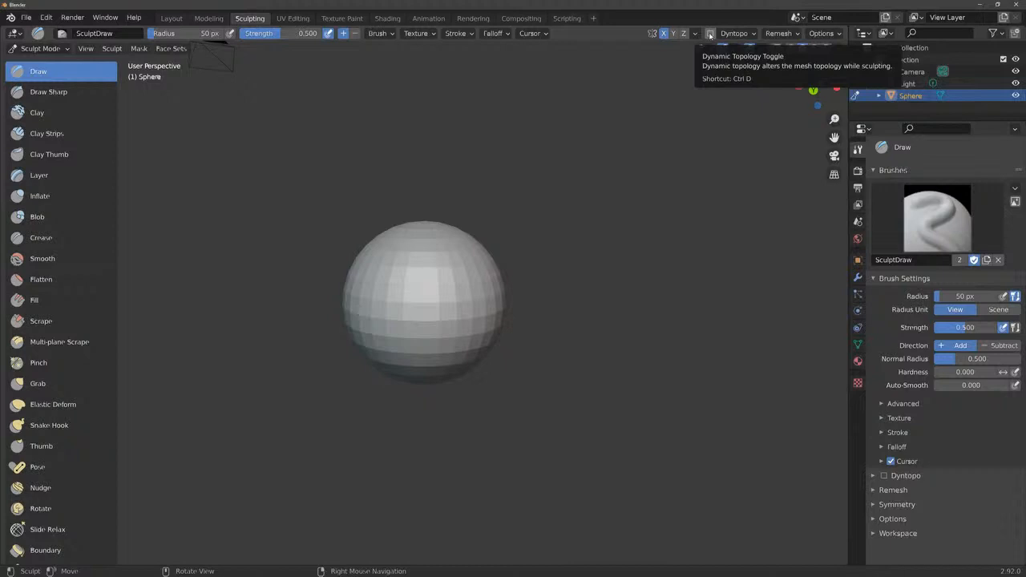
click(709, 34)
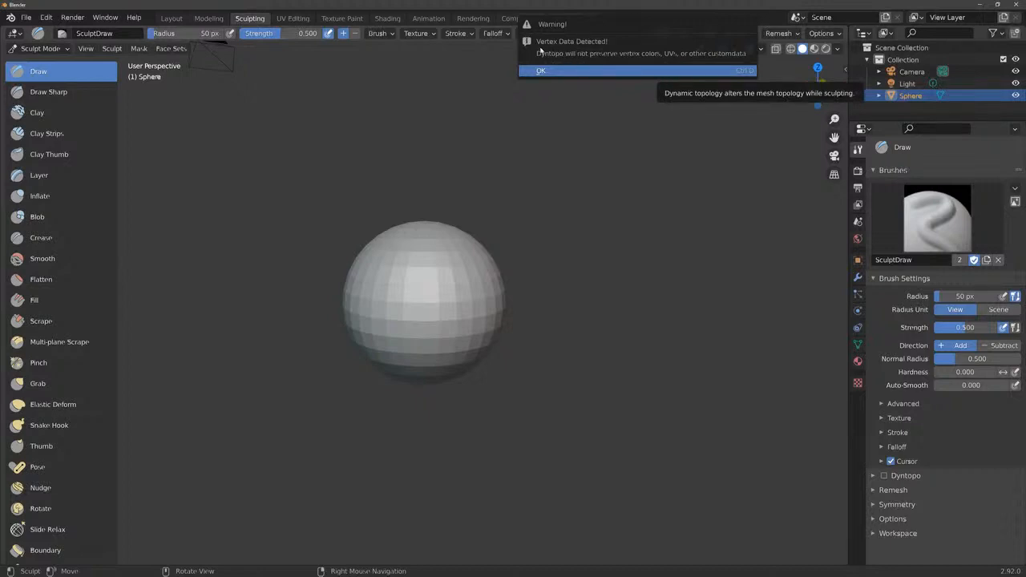
click(639, 67)
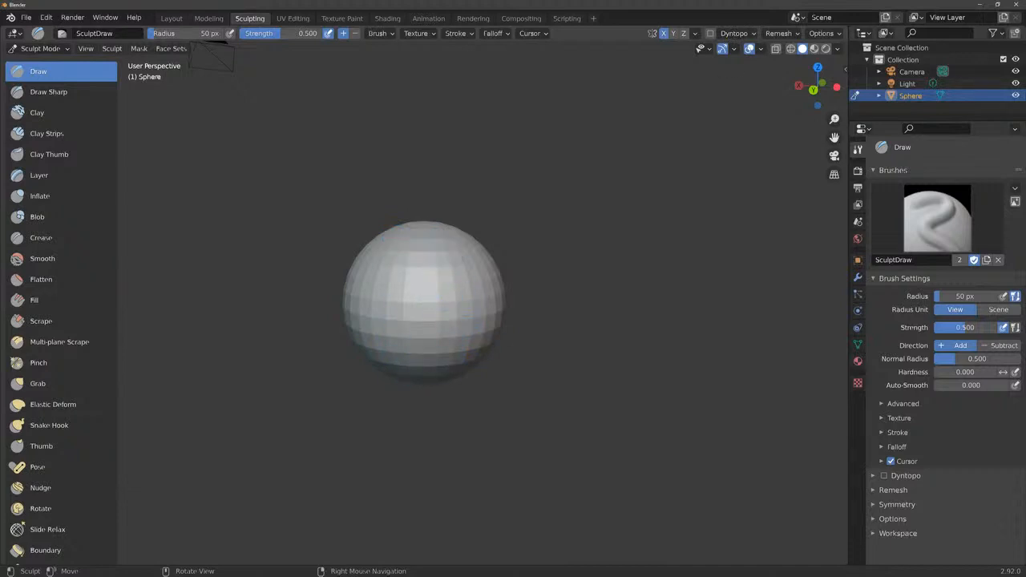
click(713, 33)
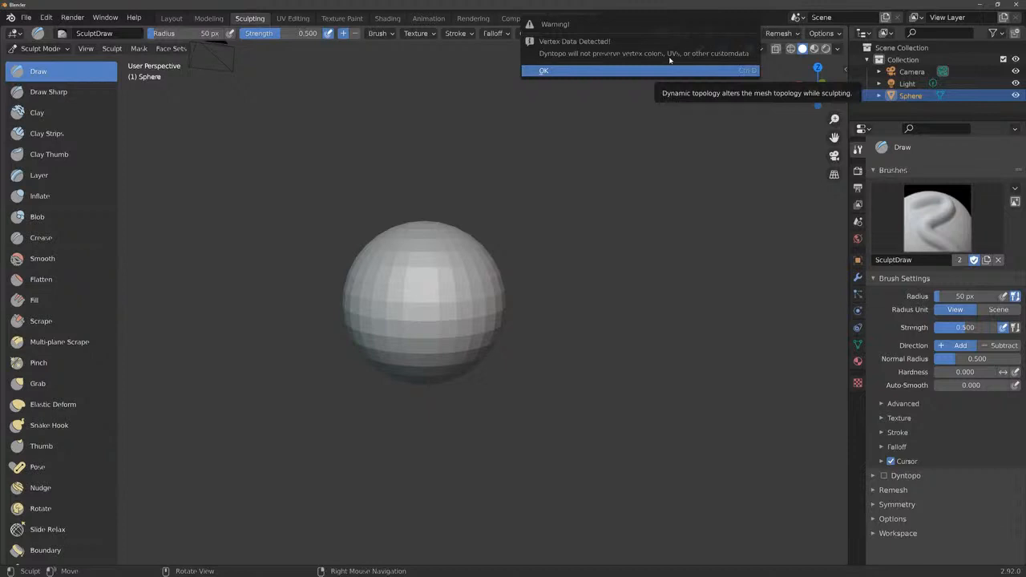
click(624, 72)
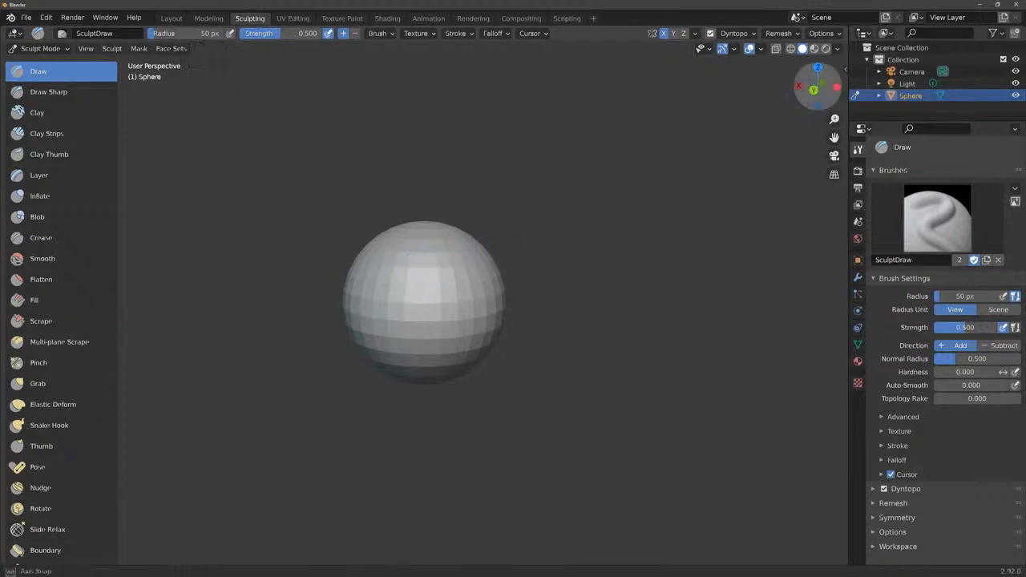
Sculpt a rough mirrored face with brows, cheeks and a mouth on the sphere using the Draw brush.
mouse_move(446, 264)
mouse_down()
mouse_move(449, 274)
mouse_move(484, 271)
mouse_move(449, 270)
mouse_move(483, 281)
mouse_move(430, 296)
mouse_move(427, 325)
mouse_move(398, 338)
mouse_move(446, 346)
mouse_move(425, 355)
mouse_move(431, 340)
mouse_up()
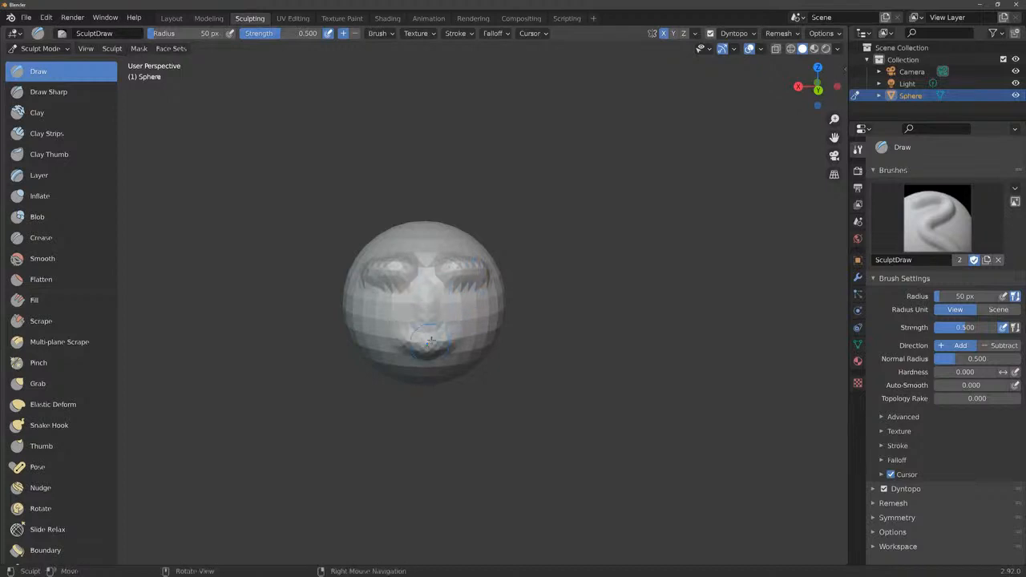
mouse_move(388, 306)
mouse_down()
mouse_move(401, 295)
mouse_move(391, 306)
mouse_up()
drag(818, 105, 823, 81)
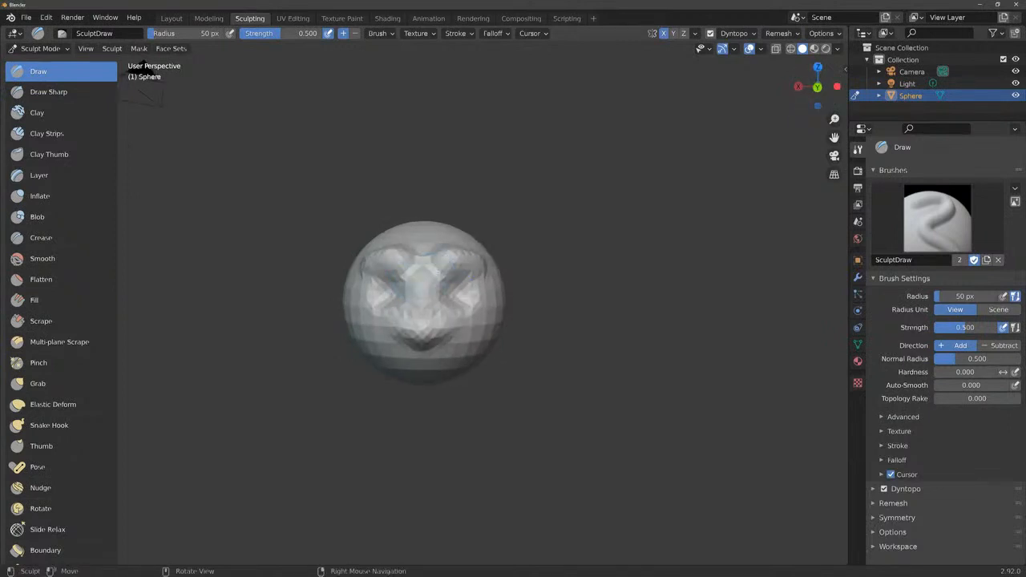
Build up the face's brows, nose bridge, cheeks and mouth corners with longer Draw brush strokes.
drag(835, 118, 835, 67)
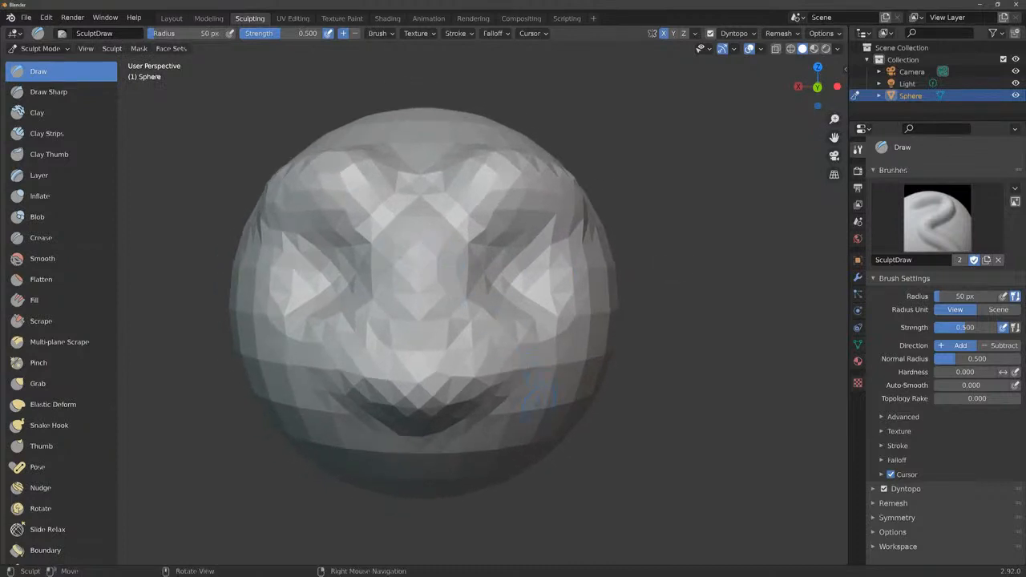
mouse_move(531, 394)
mouse_down()
mouse_move(532, 420)
mouse_move(513, 391)
mouse_move(525, 421)
mouse_move(479, 322)
mouse_move(501, 353)
mouse_move(484, 330)
mouse_move(461, 333)
mouse_move(474, 243)
mouse_move(471, 299)
mouse_move(463, 233)
mouse_move(517, 249)
mouse_up()
mouse_move(475, 164)
mouse_down()
mouse_move(465, 193)
mouse_move(481, 216)
mouse_move(549, 216)
mouse_move(437, 186)
mouse_move(421, 249)
mouse_up()
mouse_move(574, 239)
mouse_down()
mouse_move(530, 273)
mouse_move(562, 256)
mouse_move(604, 298)
mouse_move(577, 353)
mouse_move(573, 321)
mouse_move(607, 352)
mouse_move(595, 334)
mouse_move(549, 405)
mouse_move(550, 349)
mouse_move(552, 381)
mouse_move(553, 357)
mouse_up()
mouse_move(818, 88)
mouse_down()
mouse_move(876, 86)
mouse_move(817, 85)
mouse_up()
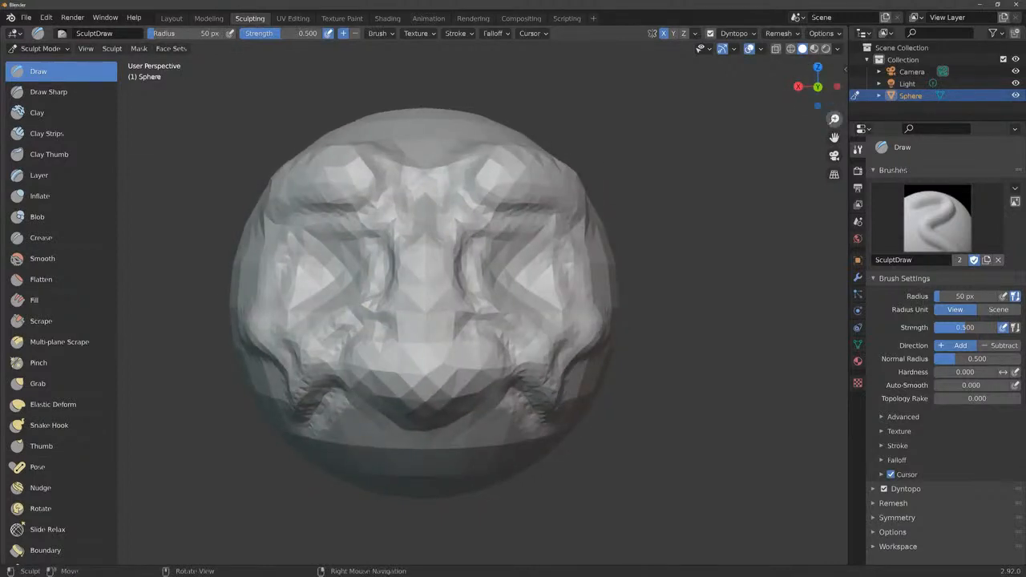
Shape rounded nostrils on both sides of the nose with inverted Draw brush strokes.
mouse_move(834, 119)
mouse_down()
mouse_move(835, 93)
mouse_move(835, 113)
mouse_up()
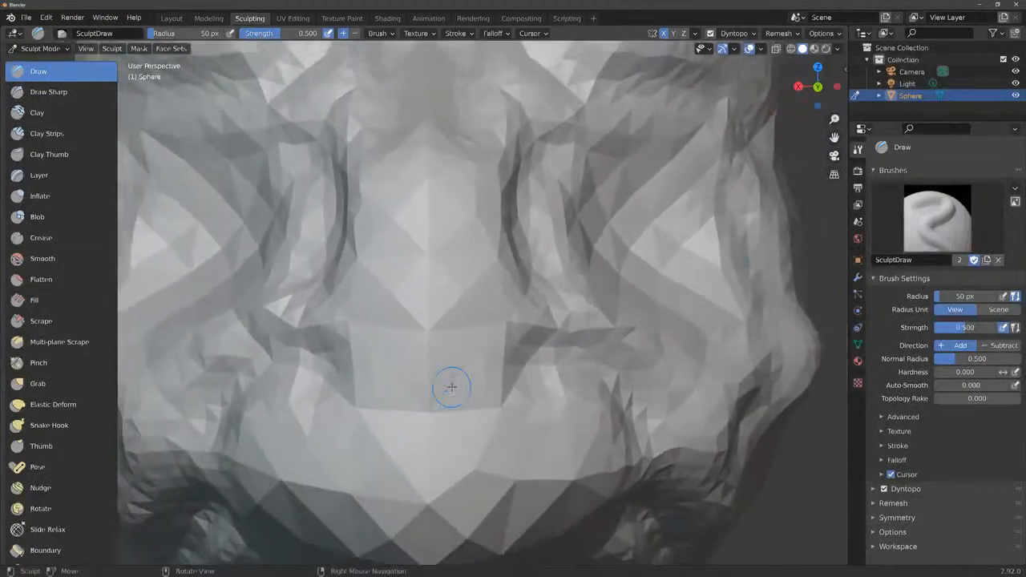
mouse_move(361, 416)
ctrl+mouse_down()
mouse_move(314, 375)
mouse_move(365, 407)
mouse_move(222, 421)
ctrl+mouse_up()
mouse_move(379, 403)
ctrl+mouse_down()
mouse_move(363, 341)
mouse_move(372, 412)
ctrl+mouse_up()
mouse_move(371, 455)
ctrl+mouse_down()
mouse_move(362, 472)
mouse_move(341, 437)
mouse_move(290, 411)
mouse_move(248, 425)
mouse_move(285, 521)
mouse_move(349, 525)
mouse_move(359, 501)
mouse_move(315, 445)
mouse_move(277, 465)
mouse_move(323, 479)
mouse_move(265, 481)
mouse_move(289, 463)
mouse_move(317, 514)
mouse_move(310, 469)
mouse_move(294, 459)
mouse_move(259, 477)
mouse_move(332, 439)
ctrl+mouse_up()
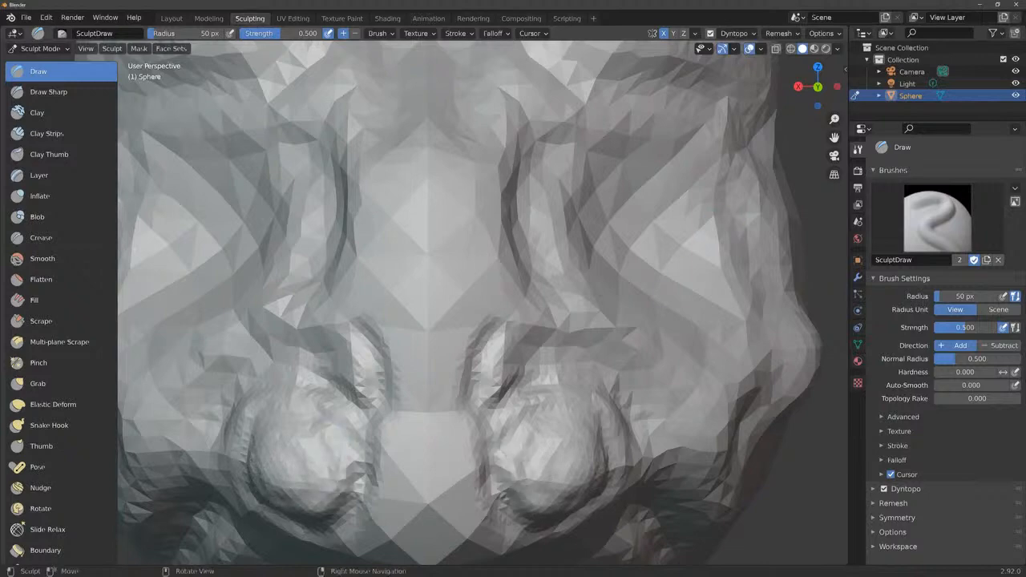
Sculpt round eyeballs with raised pupils beside the nose bridge using the Draw brush.
scroll(672, 241, down, 4)
scroll(673, 236, up, 2)
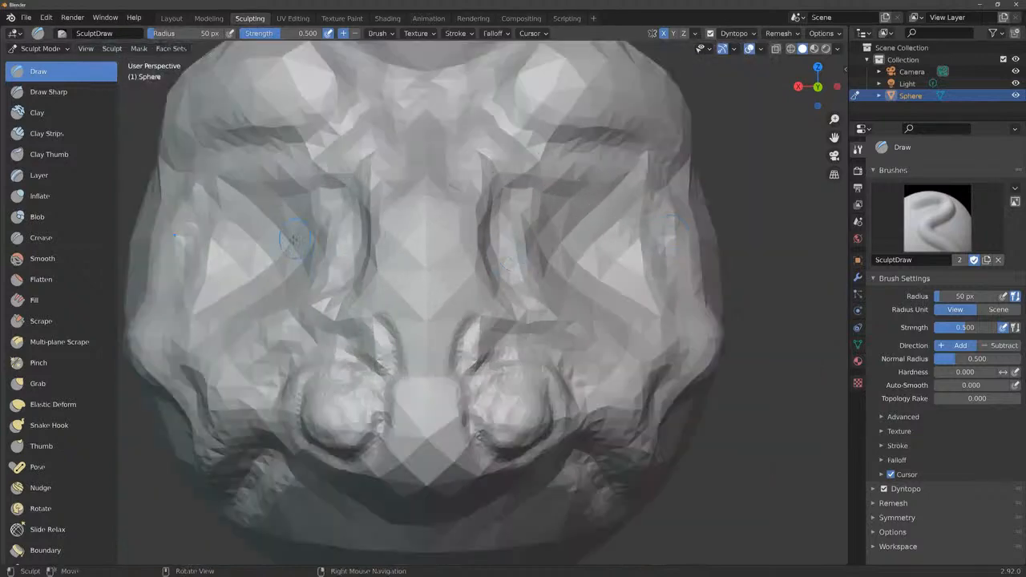
mouse_move(273, 239)
mouse_down()
mouse_move(255, 240)
mouse_move(250, 268)
mouse_move(282, 234)
mouse_move(255, 242)
mouse_move(275, 250)
mouse_move(263, 258)
mouse_move(218, 250)
mouse_move(273, 268)
mouse_move(220, 277)
mouse_move(256, 205)
mouse_move(207, 238)
mouse_move(210, 264)
mouse_move(249, 285)
mouse_move(247, 224)
mouse_move(284, 257)
mouse_move(240, 290)
mouse_move(196, 248)
mouse_move(231, 219)
mouse_move(265, 241)
mouse_move(229, 240)
mouse_move(236, 259)
mouse_move(249, 253)
mouse_move(210, 244)
mouse_move(238, 237)
mouse_move(240, 250)
mouse_move(234, 243)
mouse_up()
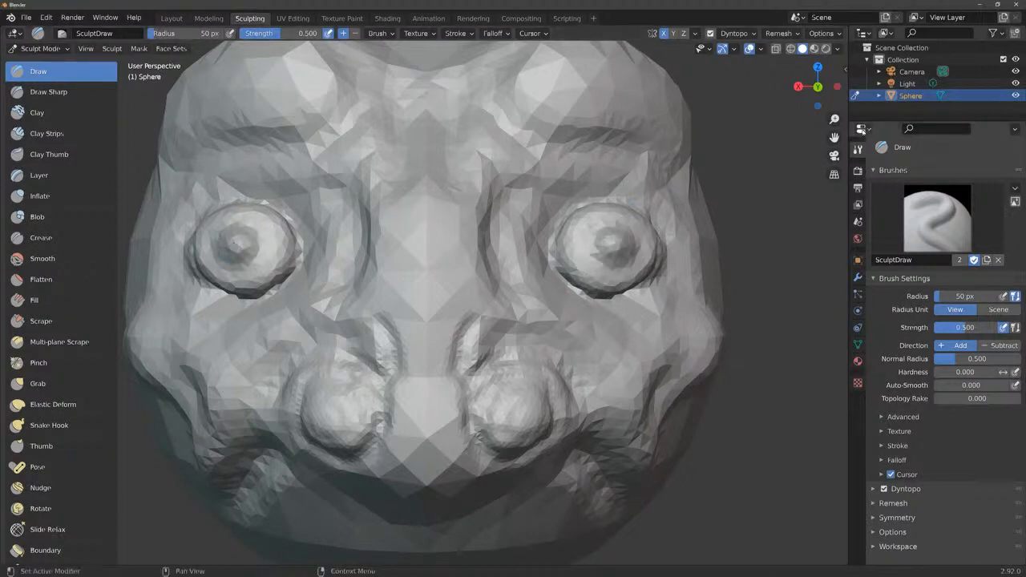
Add fine radial ridges running outward from the pupil across the eyeball and check the whole face.
drag(834, 118, 834, 78)
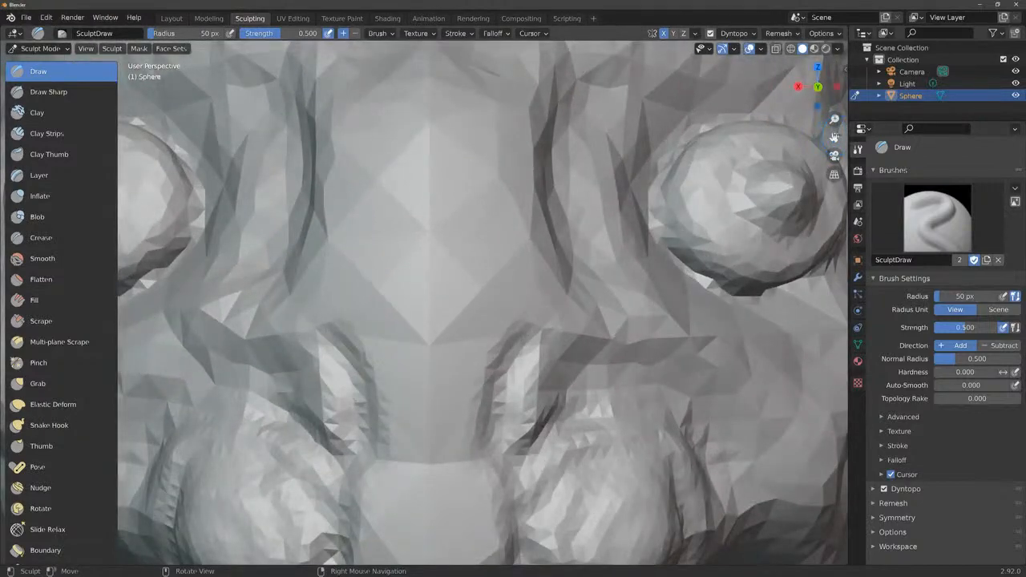
drag(835, 137, 555, 281)
mouse_move(503, 324)
mouse_down()
mouse_move(518, 327)
mouse_move(506, 335)
mouse_move(545, 318)
mouse_move(481, 362)
mouse_move(513, 296)
mouse_move(503, 271)
mouse_move(486, 277)
mouse_up()
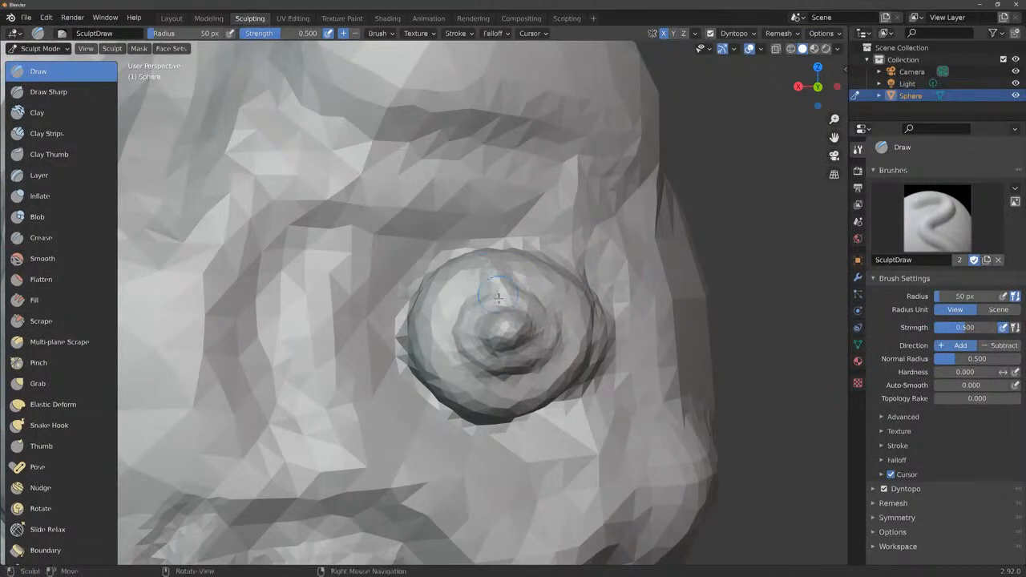
drag(475, 313, 419, 271)
drag(473, 345, 408, 361)
mouse_move(493, 363)
mouse_down()
mouse_move(484, 382)
mouse_move(491, 401)
mouse_up()
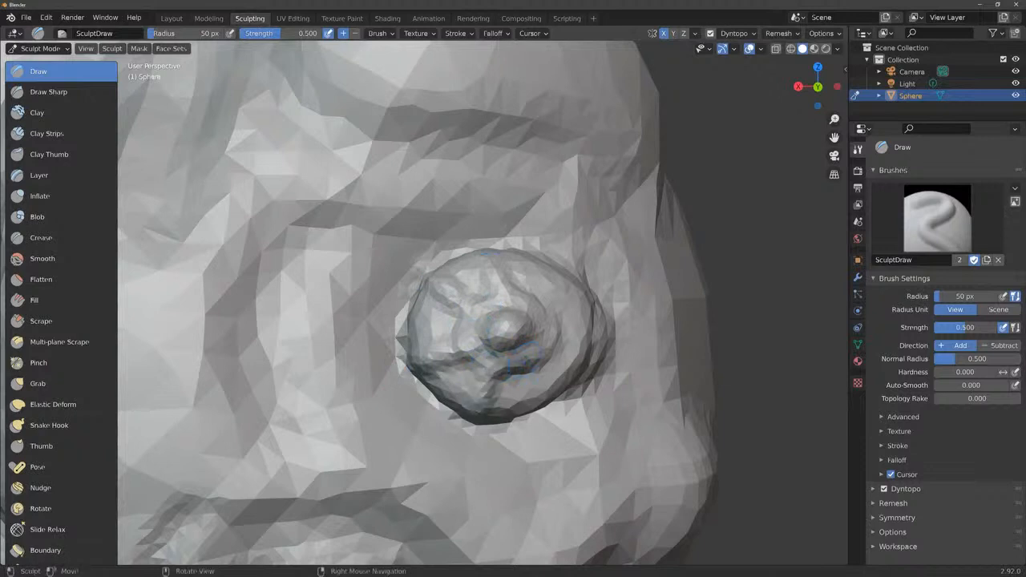
drag(531, 371, 539, 414)
mouse_move(555, 350)
mouse_down()
mouse_move(579, 349)
mouse_move(564, 348)
mouse_move(561, 299)
mouse_move(598, 289)
mouse_up()
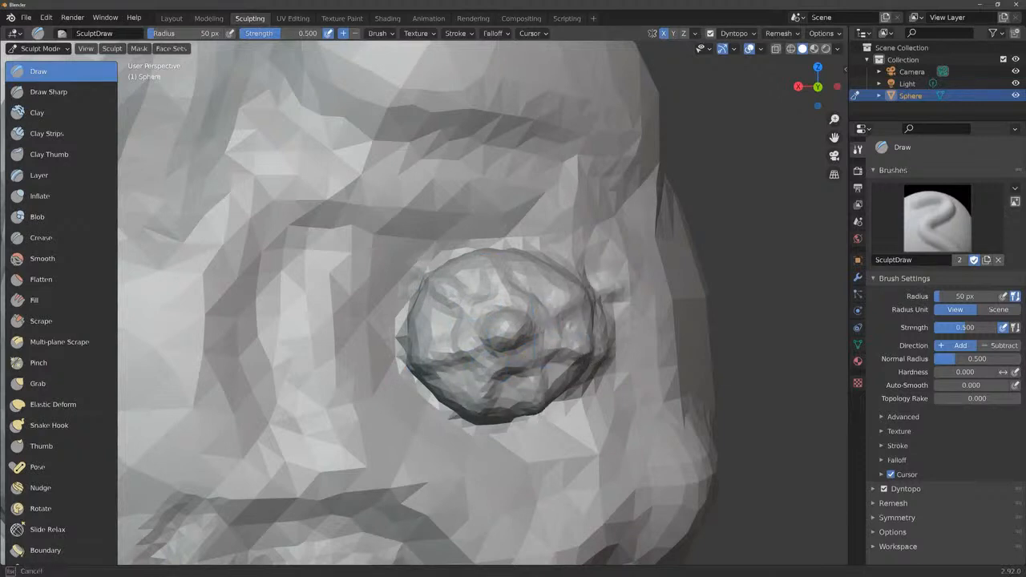
drag(521, 293, 544, 235)
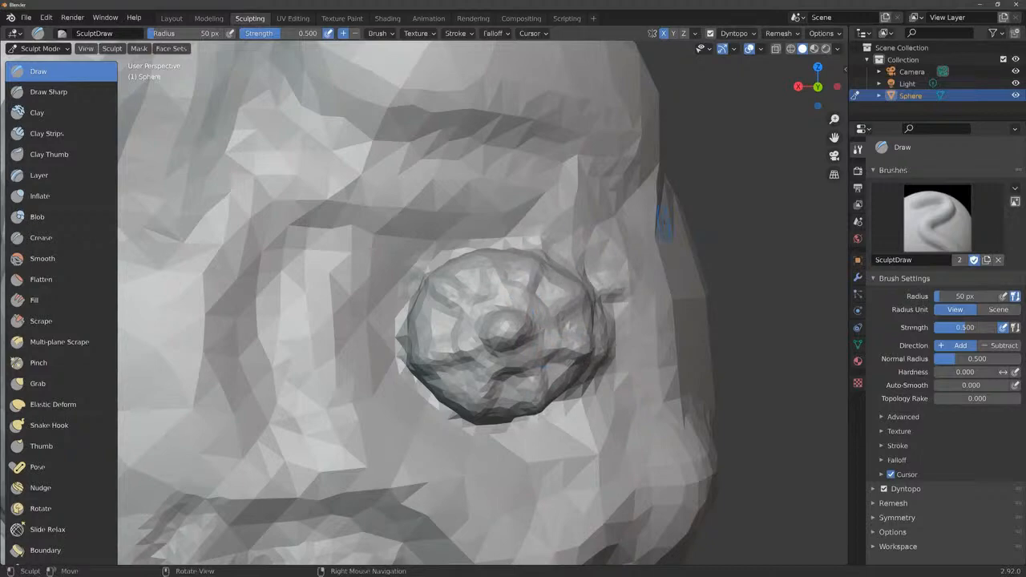
mouse_move(835, 118)
mouse_down()
mouse_move(834, 104)
mouse_move(835, 210)
mouse_up()
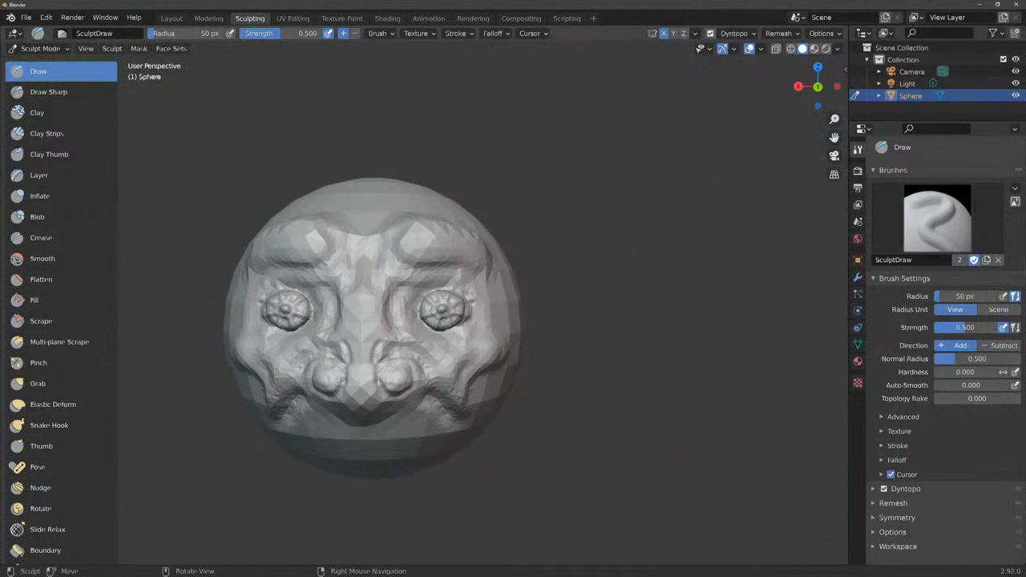
mouse_move(818, 86)
mouse_down()
mouse_move(858, 88)
mouse_move(819, 89)
mouse_up()
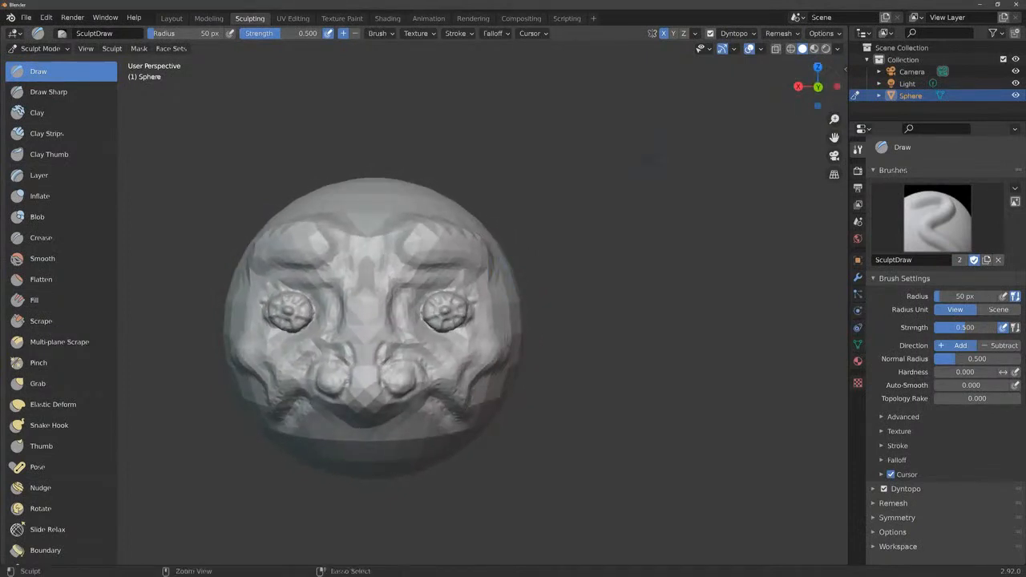
Undo the eye, nostril and most later face strokes, leaving the earlier rough face, and inspect it from the side.
key(ctrl+z)
key(ctrl+z)
key(ctrl+z)
key(ctrl+z)
key(ctrl+z)
key(ctrl+z)
key(ctrl+z)
key(ctrl+z)
key(ctrl+z)
key(ctrl+z)
key(ctrl+z)
key(ctrl+z)
key(ctrl+z)
key(ctrl+z)
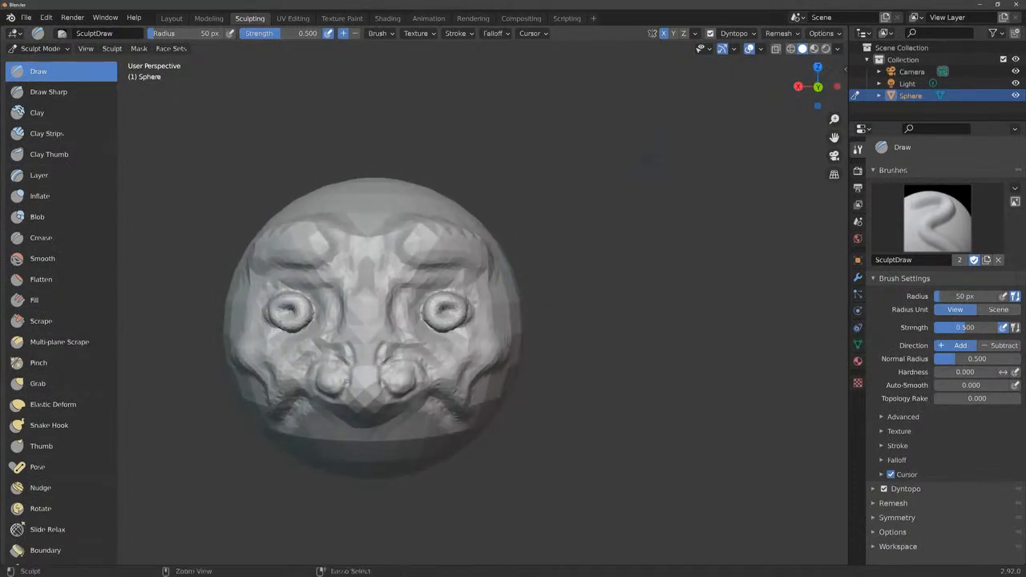
key(ctrl+z)
key(ctrl+z)
key(ctrl+z)
key(ctrl+z)
key(ctrl+z)
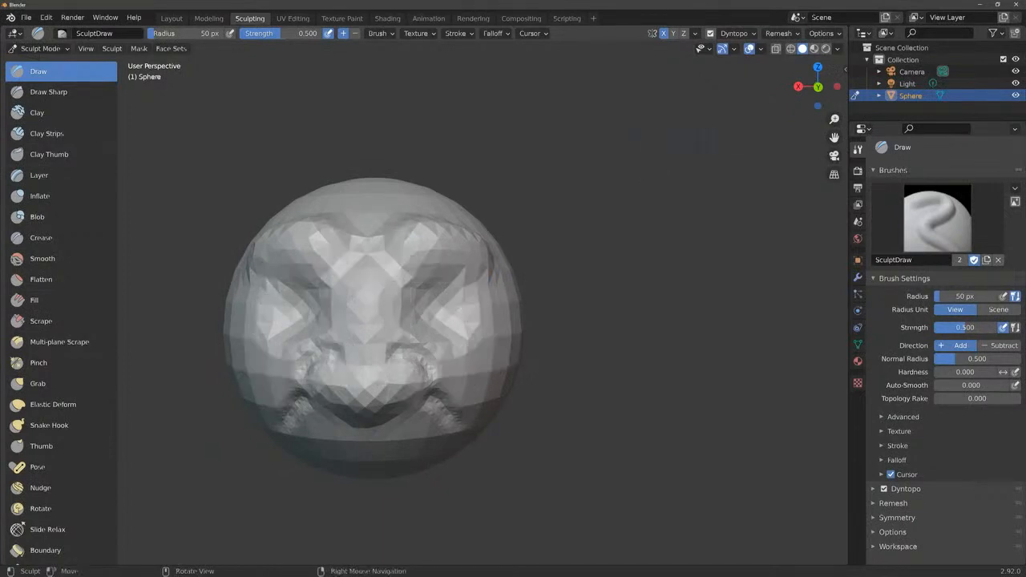
drag(817, 95, 848, 90)
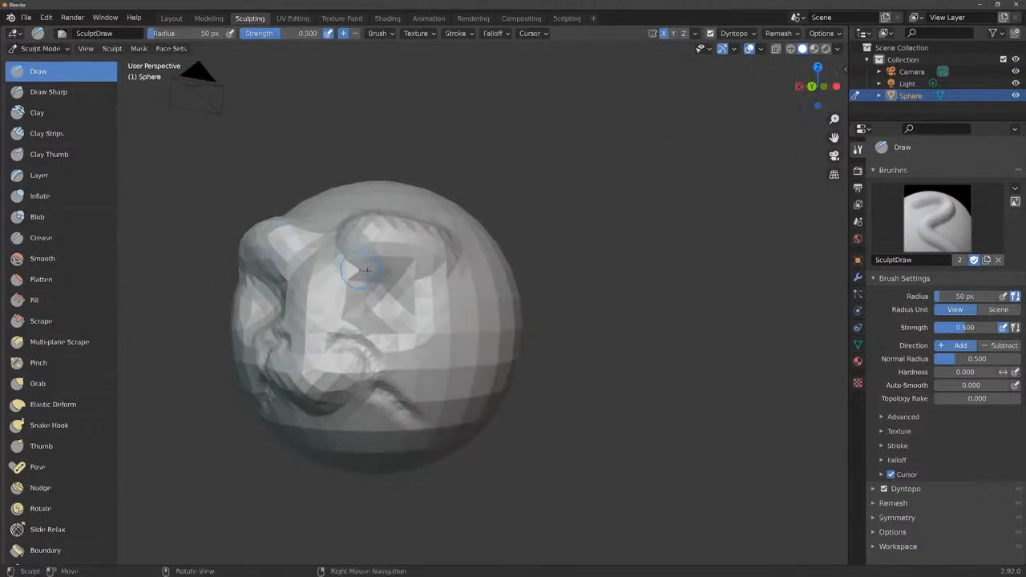
Replace the sculpted sphere with a new UV sphere and return to the Sculpting workspace.
click(171, 18)
key(Delete)
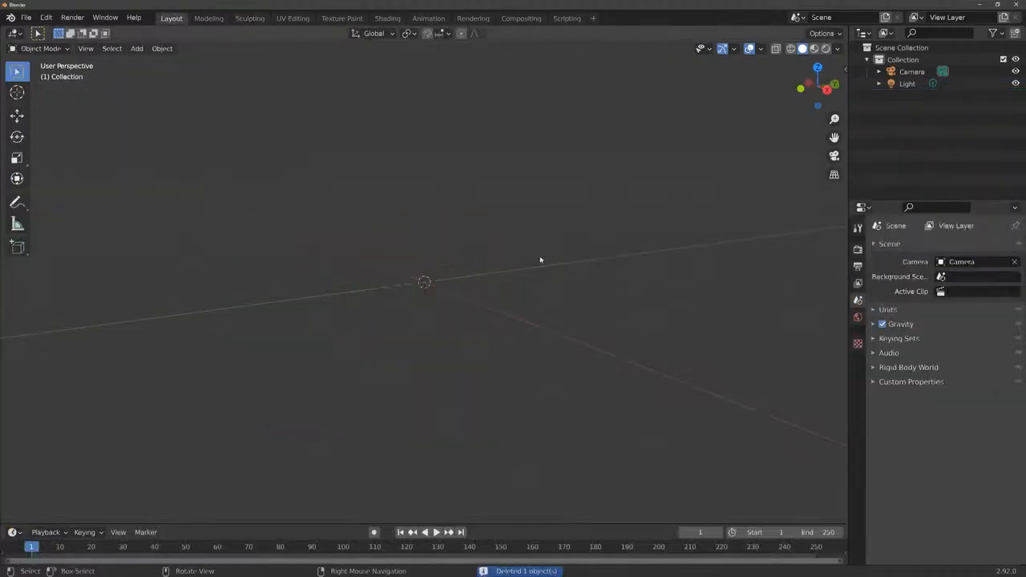
click(137, 49)
mouse_move(153, 62)
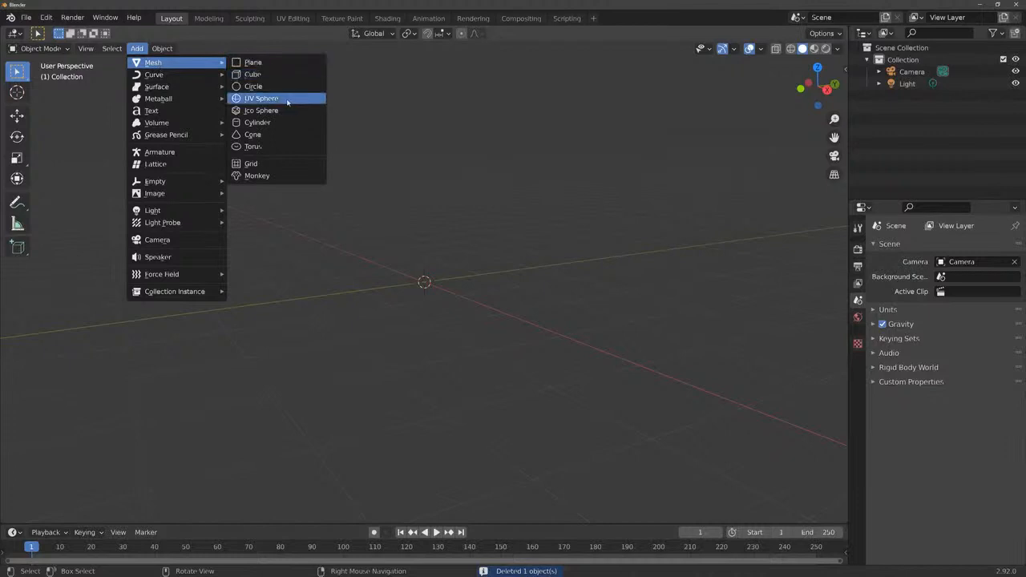
click(261, 98)
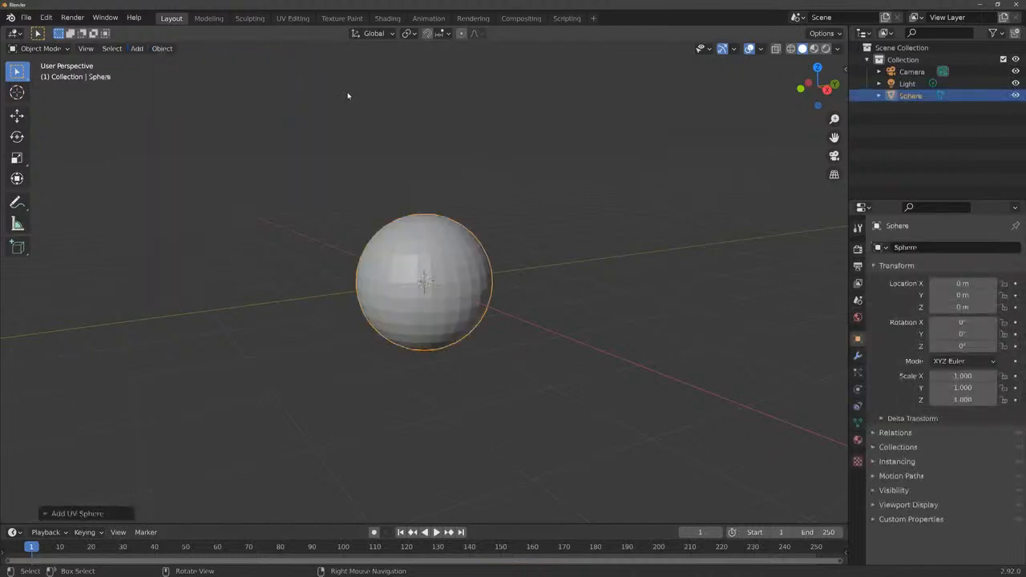
click(253, 19)
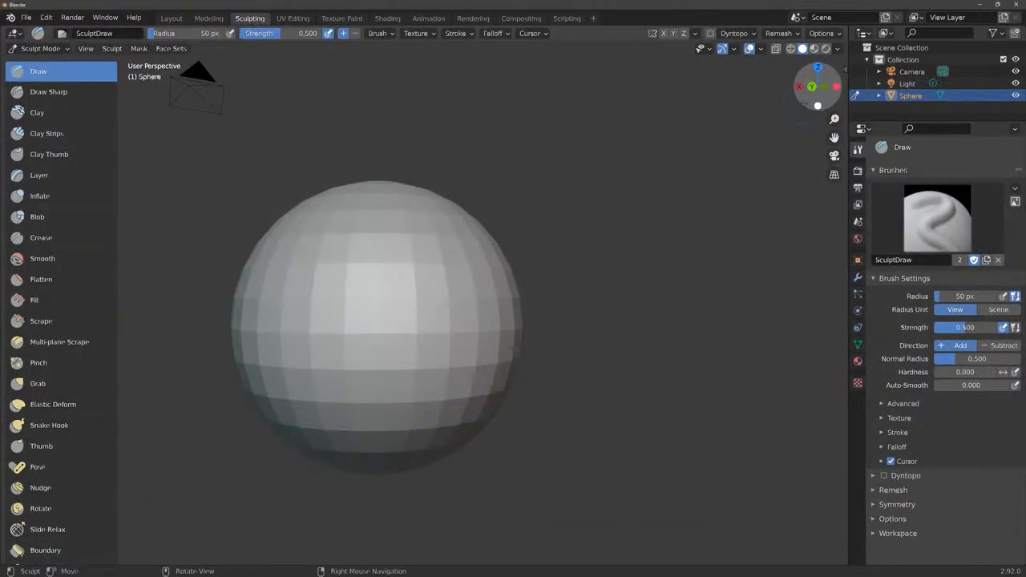
Enable Dyntopo for the sphere and accept that its vertex data will not be preserved.
drag(818, 86, 789, 86)
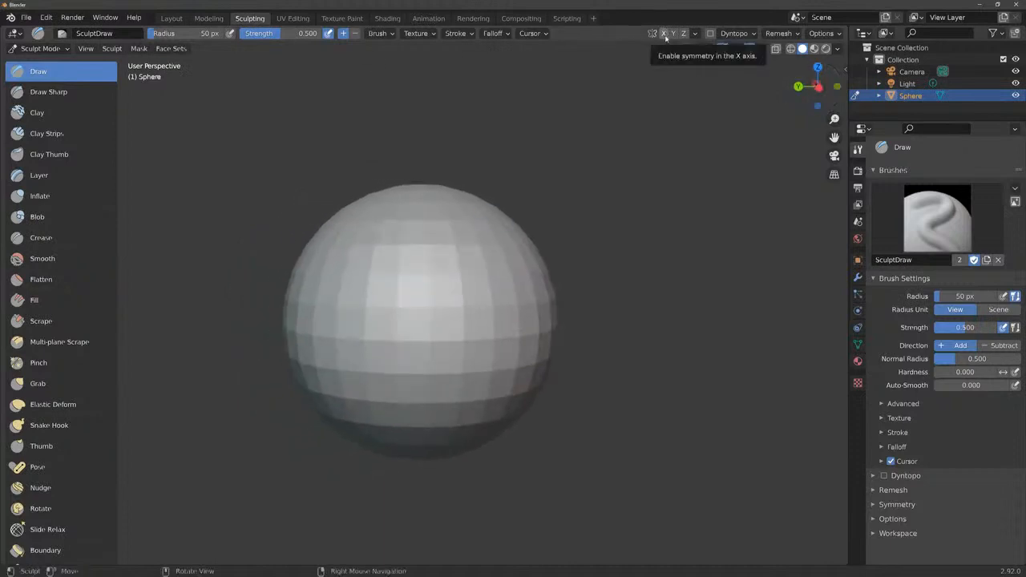
click(710, 34)
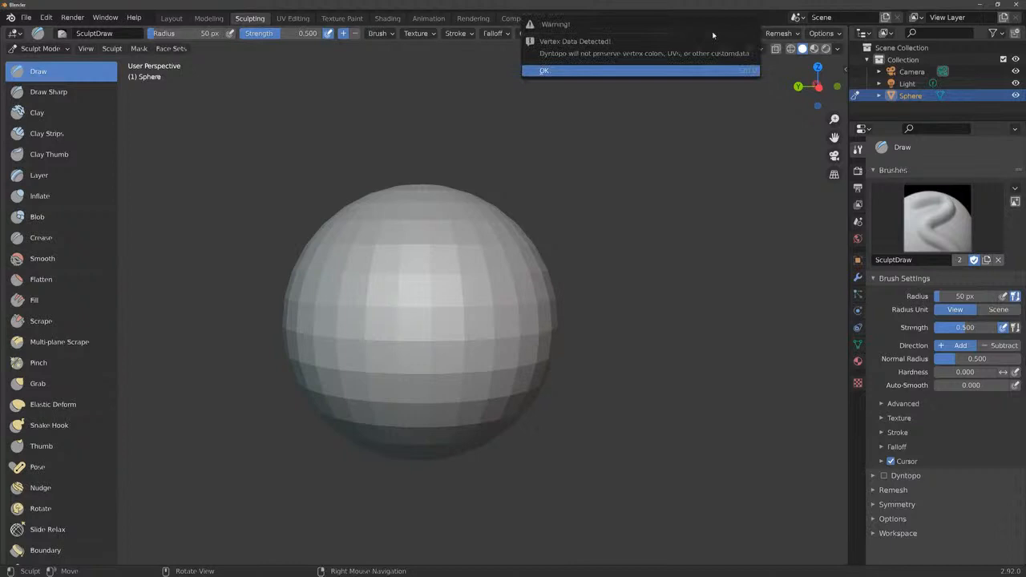
click(690, 72)
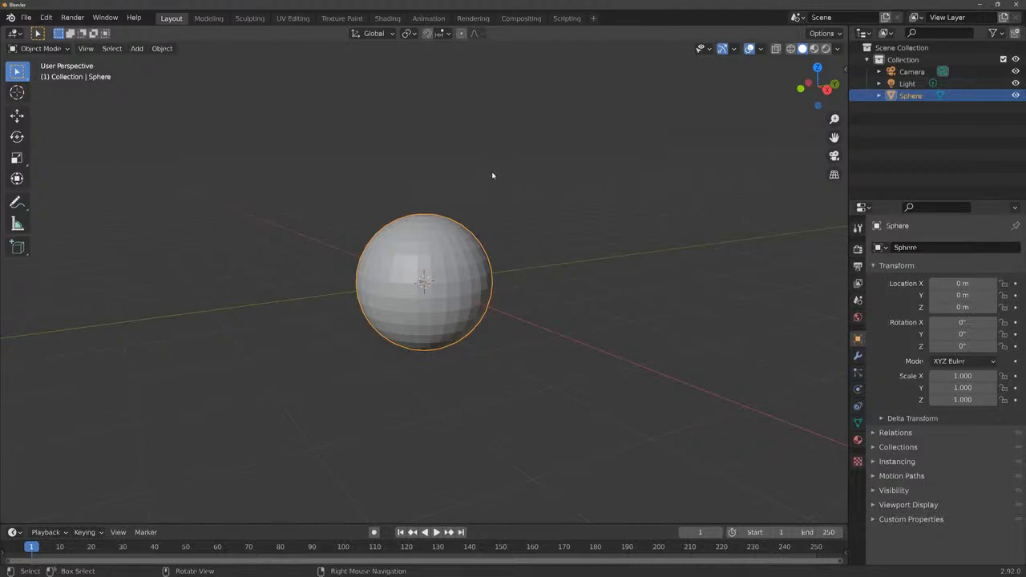
Add tpose.png from the Desktop folder to the scene as a reference image.
click(136, 49)
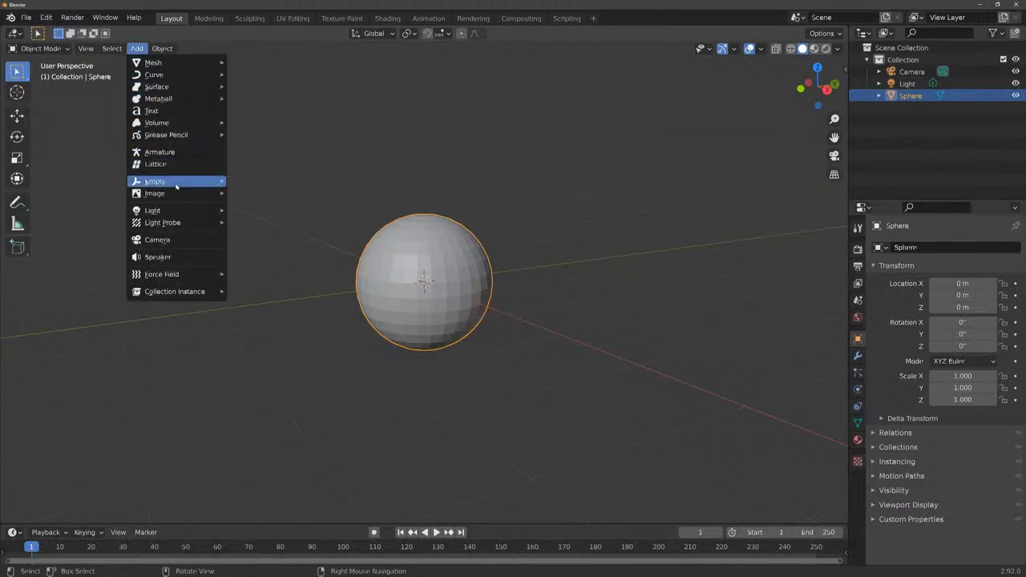
mouse_move(174, 198)
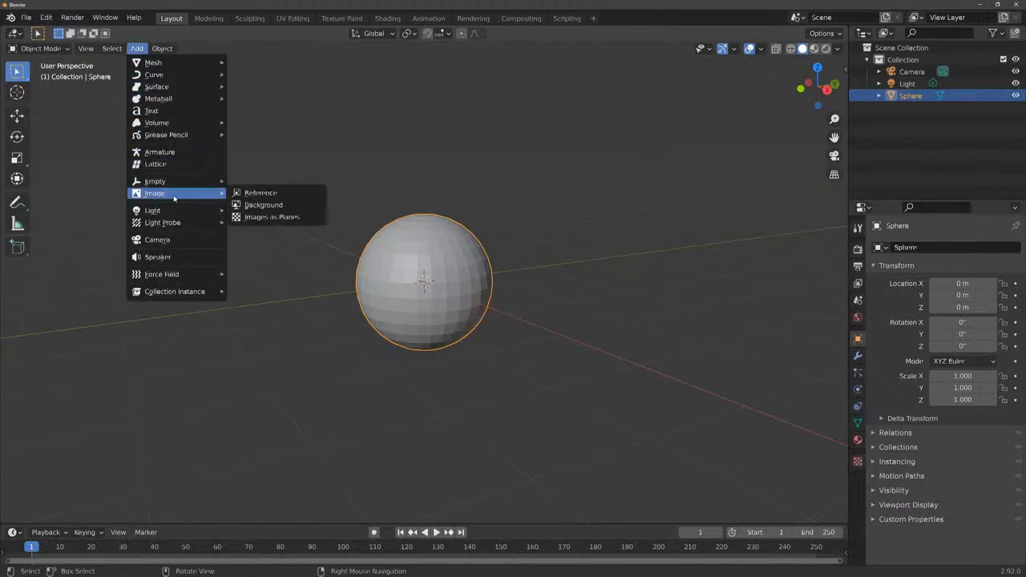
click(273, 196)
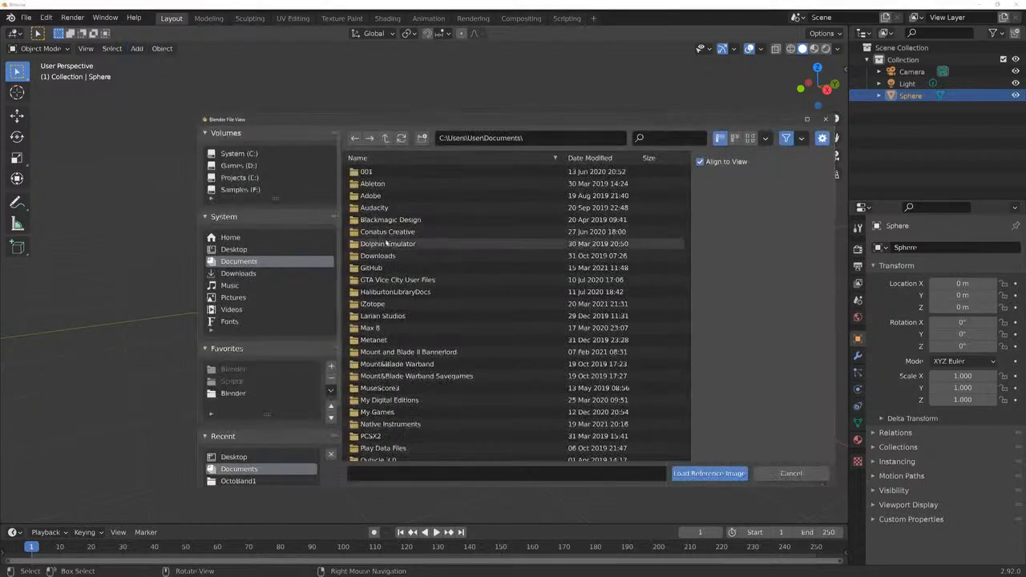
click(235, 250)
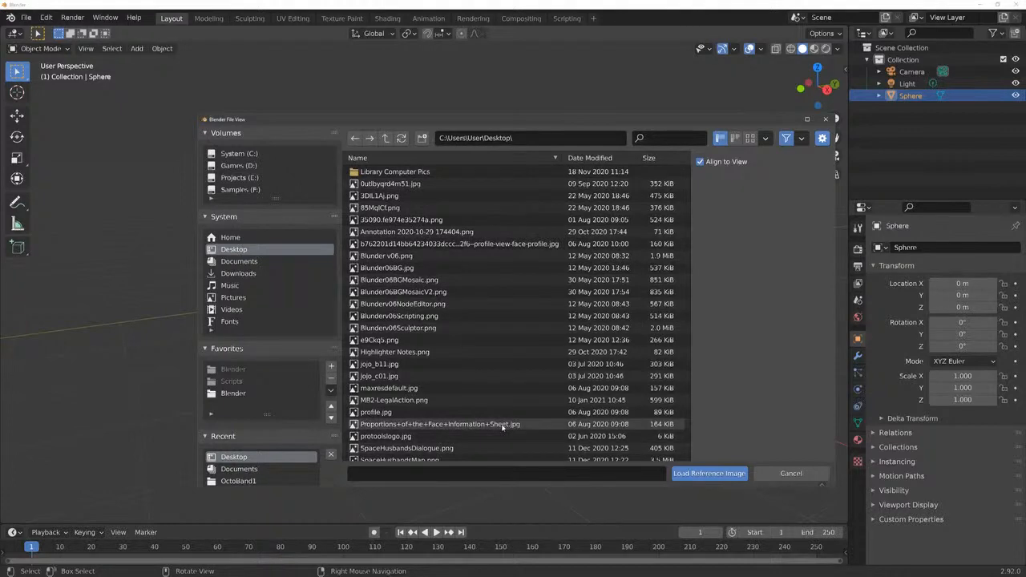
scroll(504, 405, down, 5)
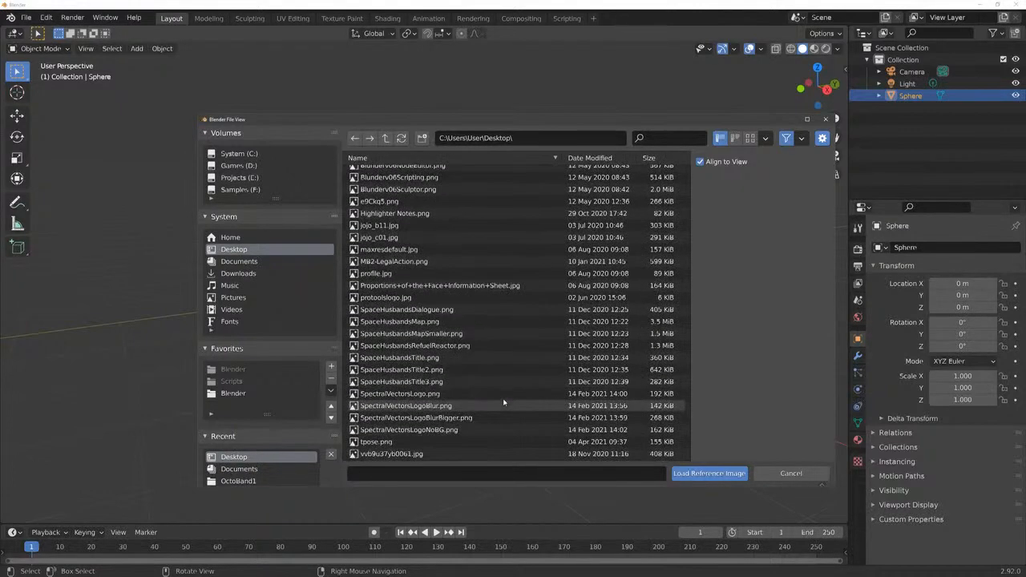
click(377, 442)
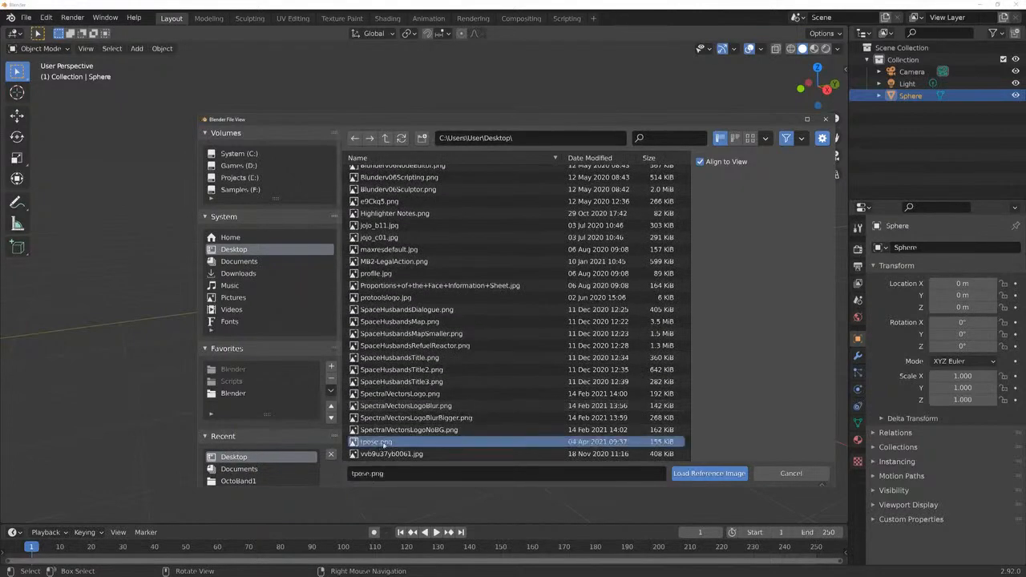
click(702, 474)
Rename the image empty to ReferenceImage and set its Z rotation to 0° so it faces the back orthographic view.
click(837, 86)
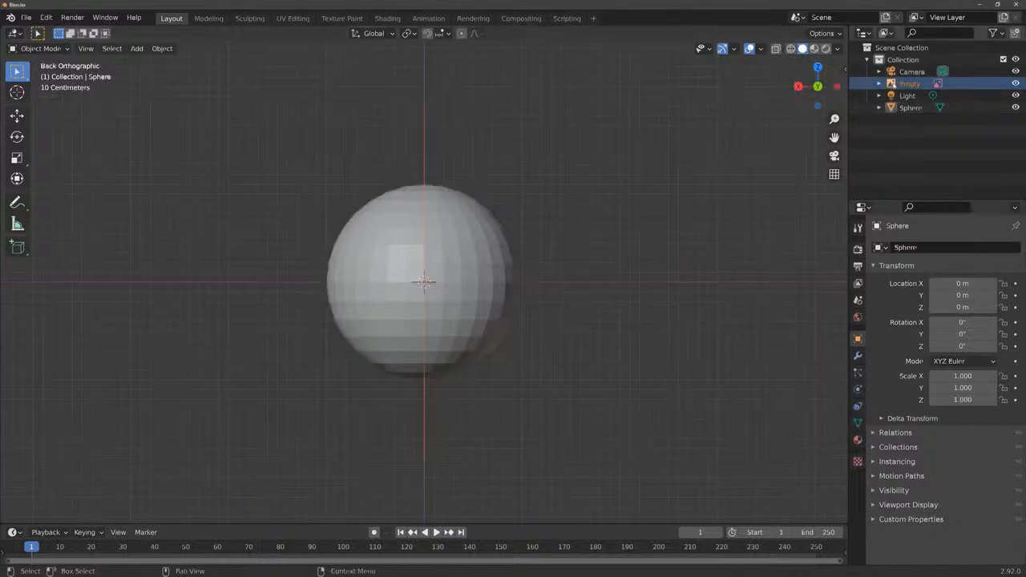
click(892, 83)
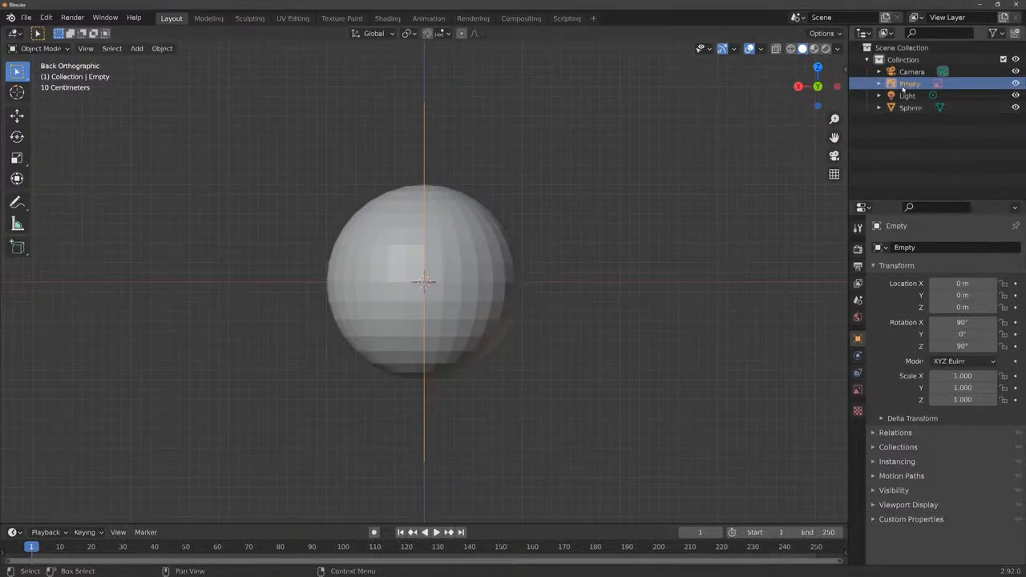
double_click(904, 85)
text(Reference)
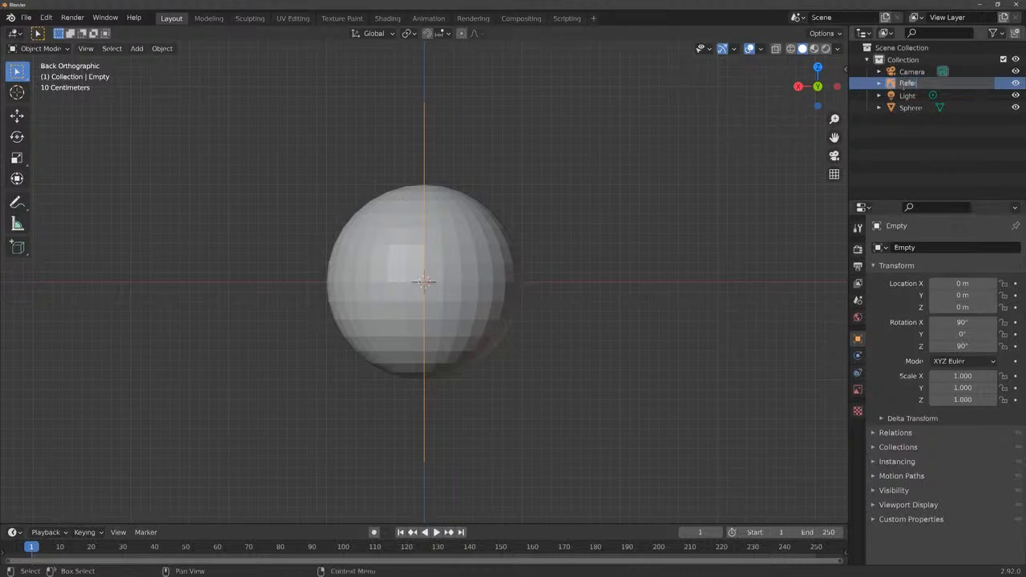
text(Image)
key(Return)
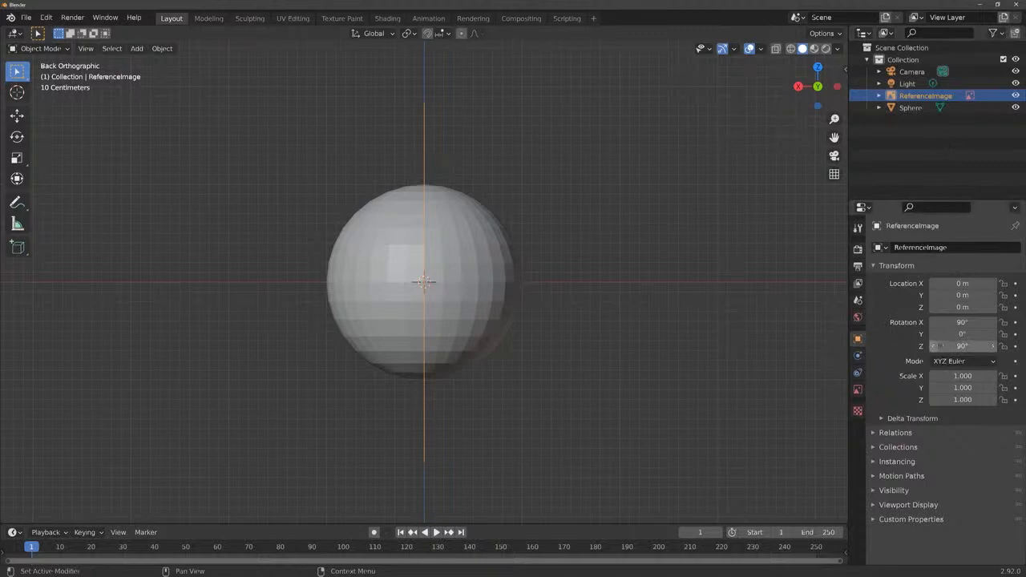
click(962, 346)
key(Return)
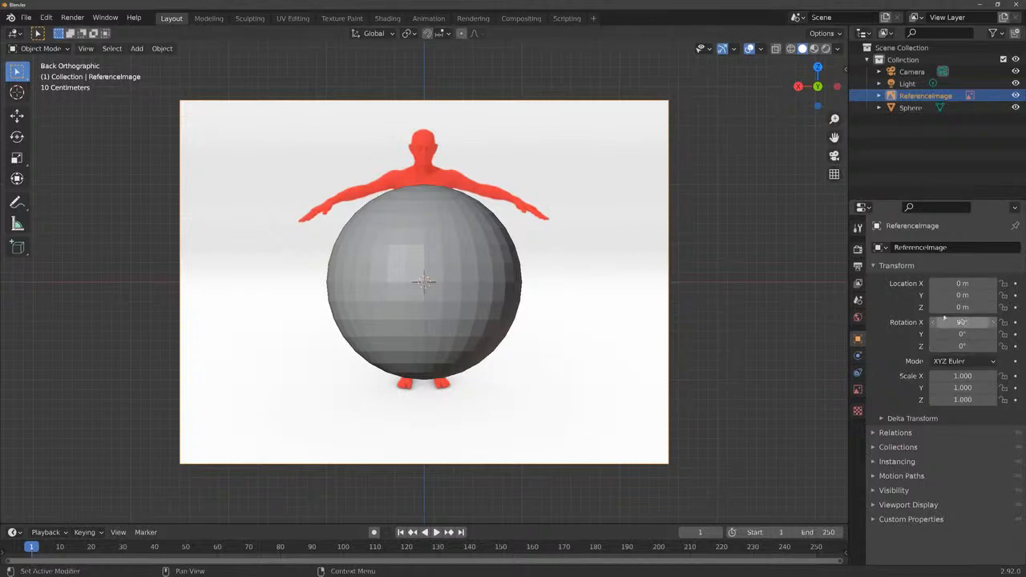
Select the sphere in the Sculpting workspace and switch it from Object Mode to Sculpt Mode.
click(249, 18)
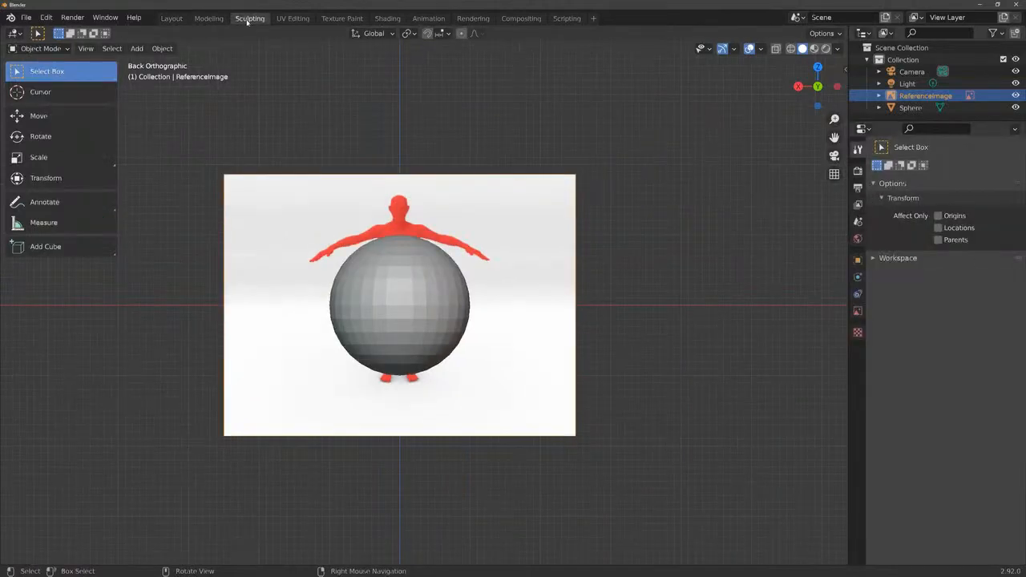
scroll(371, 283, up, 2)
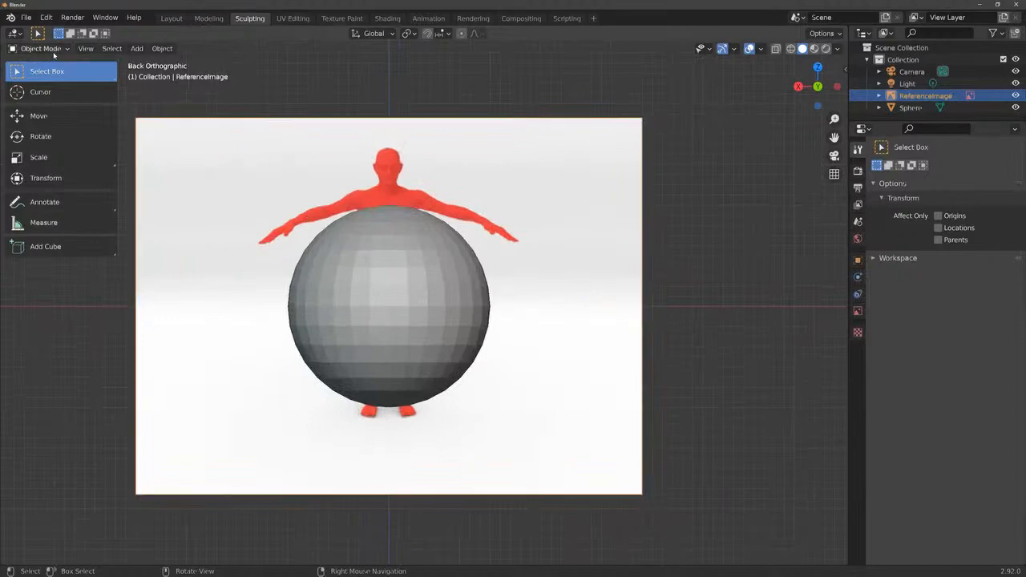
click(170, 17)
click(249, 17)
click(437, 278)
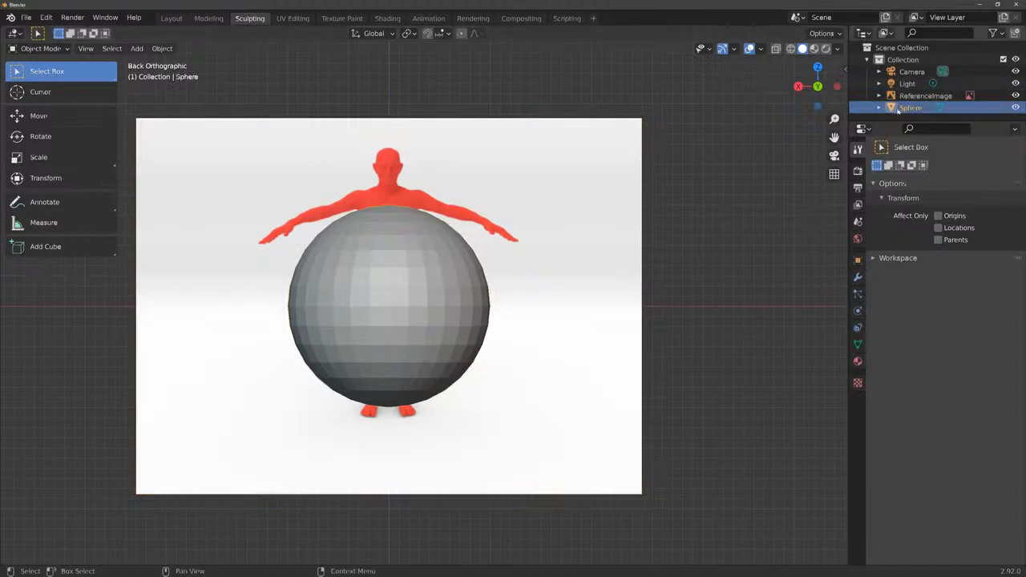
click(382, 268)
click(382, 268)
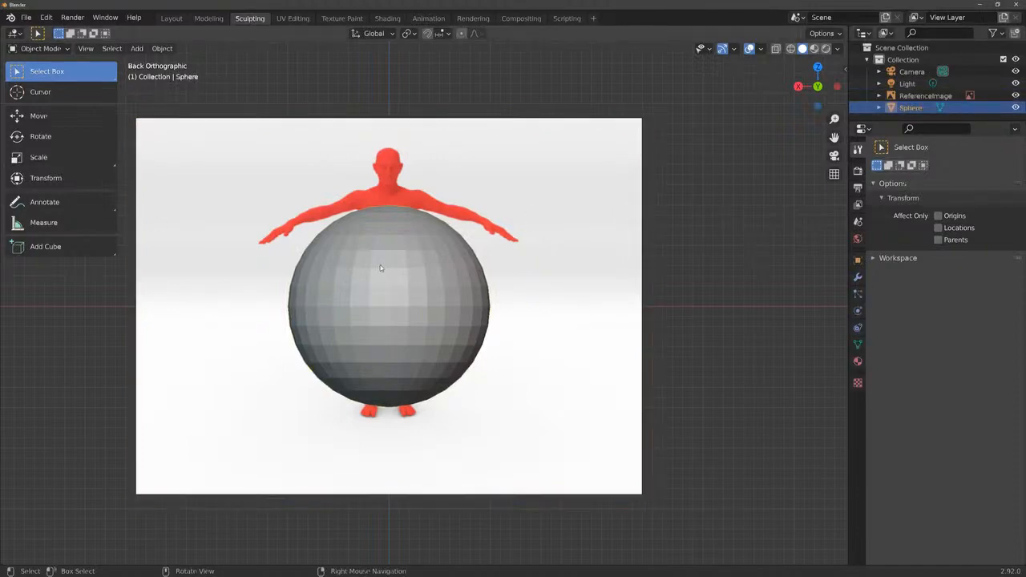
click(29, 50)
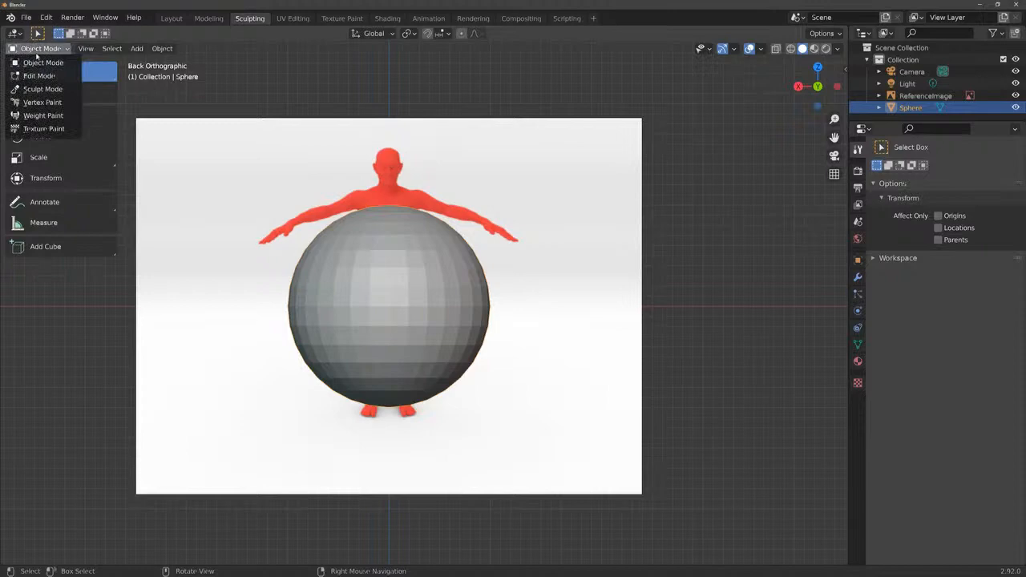
click(60, 90)
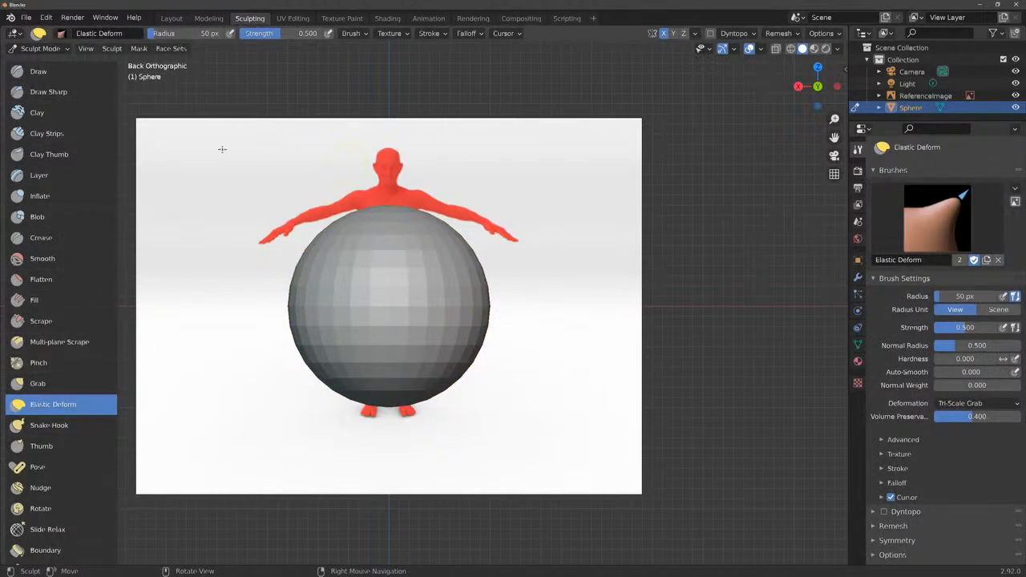
click(38, 48)
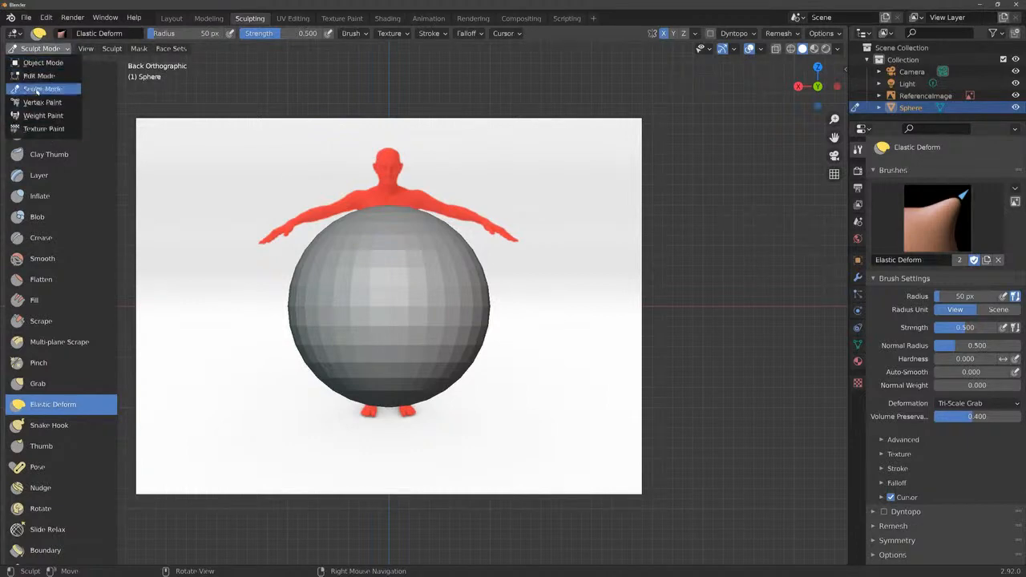
click(59, 88)
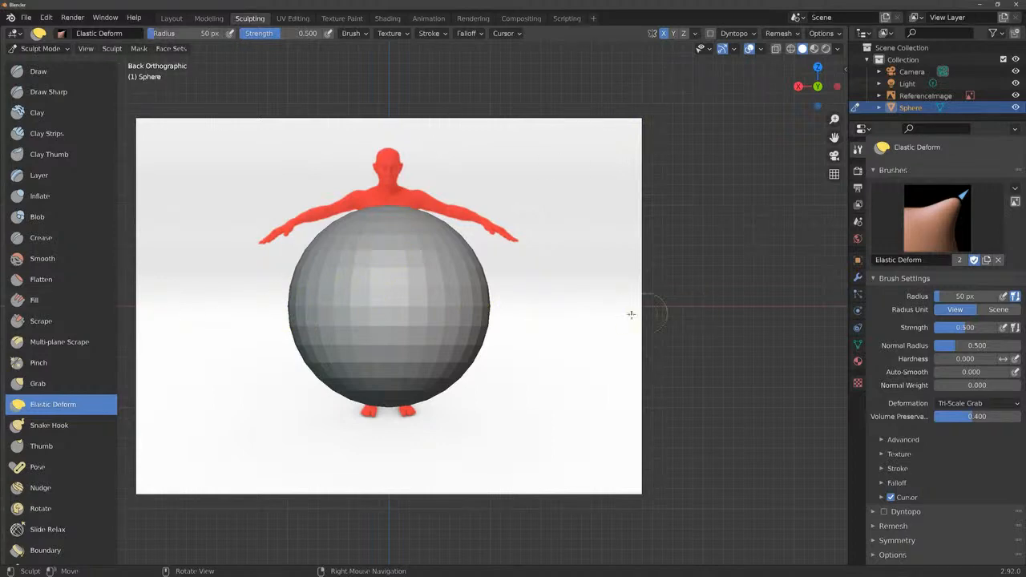
Try pushing the sphere's sides inward with the Elastic Deform brush at a 50 px radius, undoing the attempts.
mouse_move(292, 303)
mouse_down()
mouse_move(376, 308)
mouse_move(313, 305)
mouse_move(324, 304)
mouse_up()
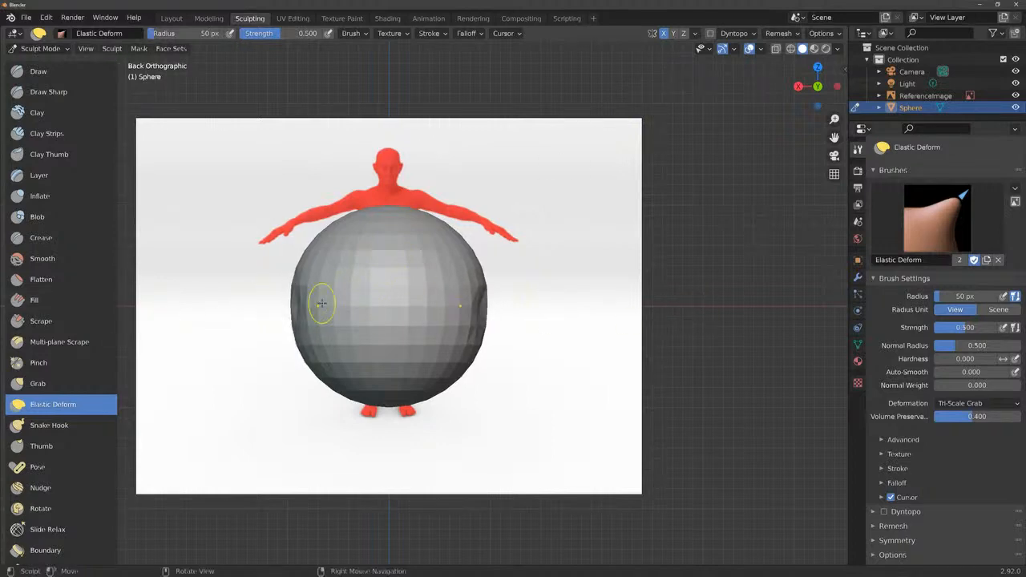
key(ctrl+z)
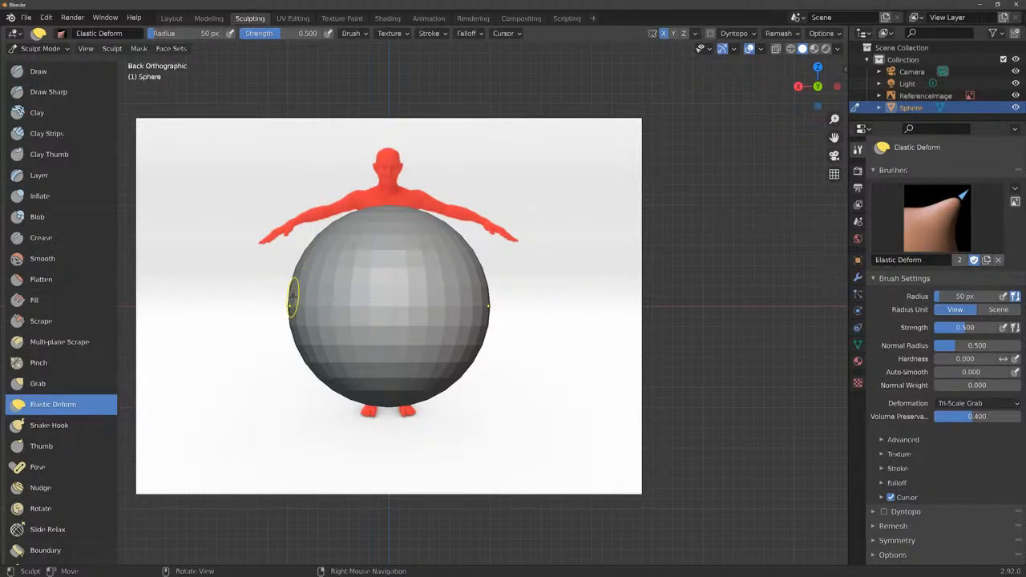
drag(294, 297, 383, 294)
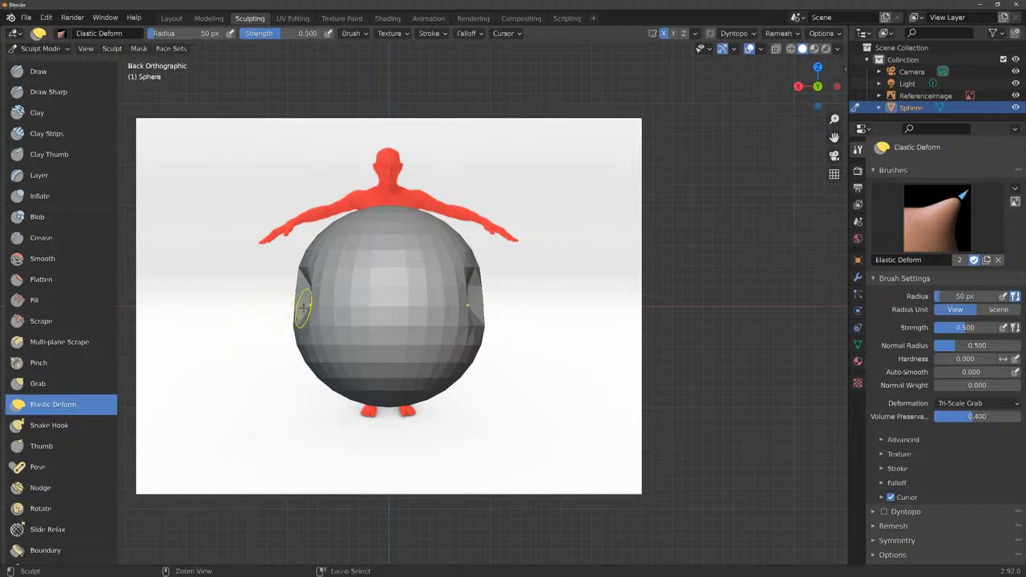
key(ctrl+z)
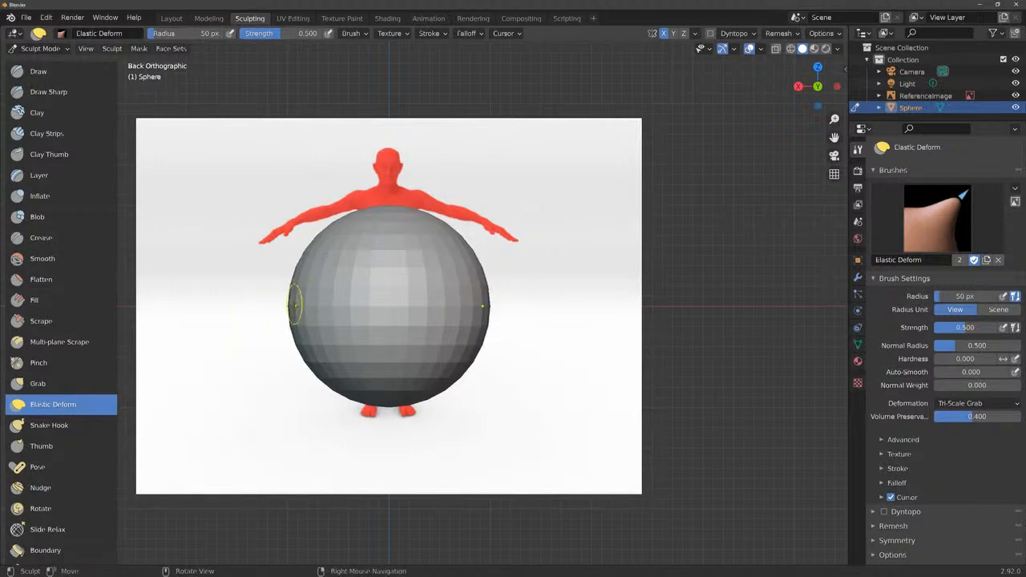
scroll(295, 305, down, 3)
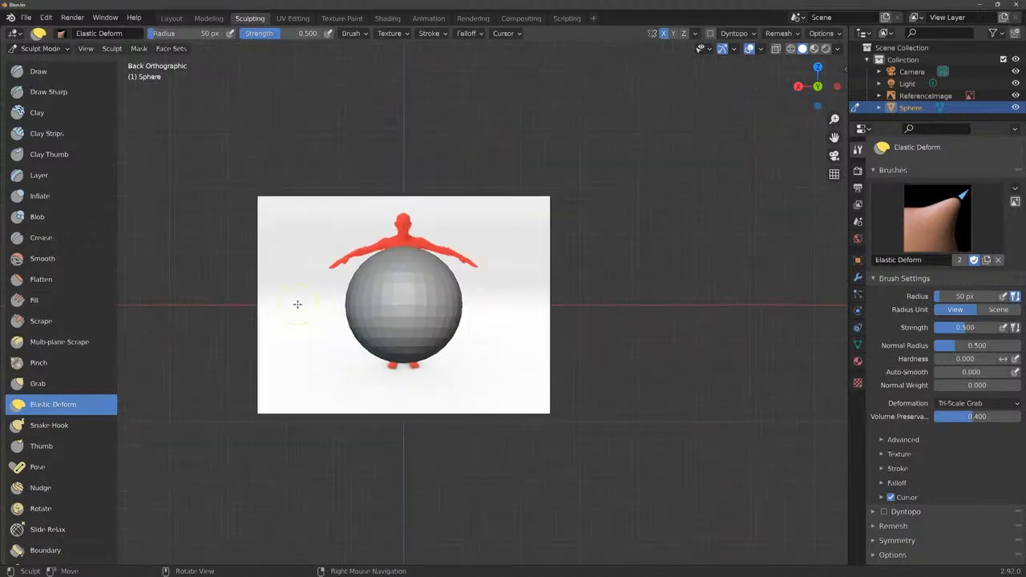
drag(345, 303, 403, 305)
drag(350, 306, 387, 307)
key(ctrl+z)
key(ctrl+z)
key(ctrl+z)
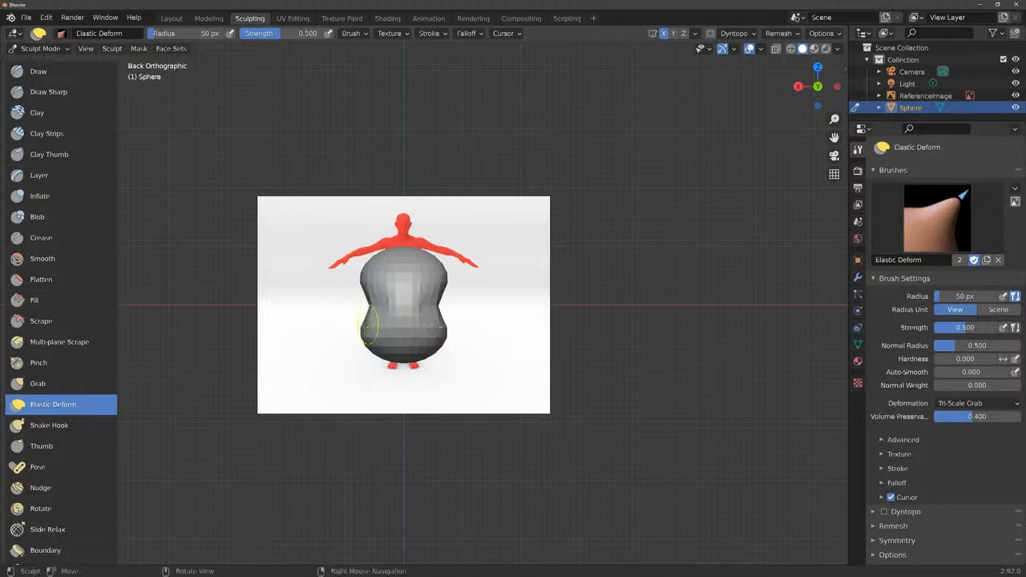
Try squeezing the sphere's sides with the Elastic Deform radius raised to 206 px, and undo the stroke.
scroll(358, 320, up, 3)
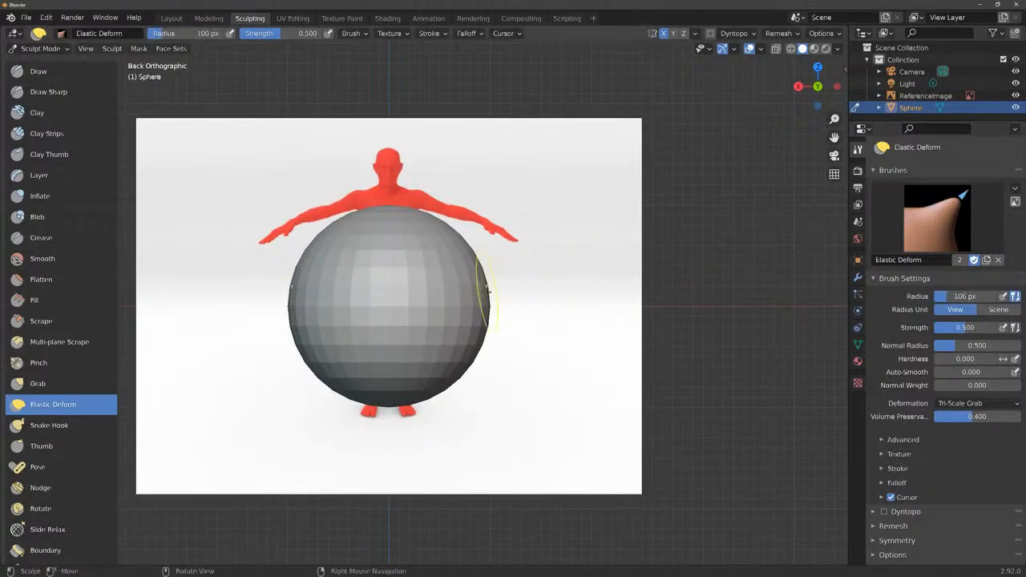
click(271, 303)
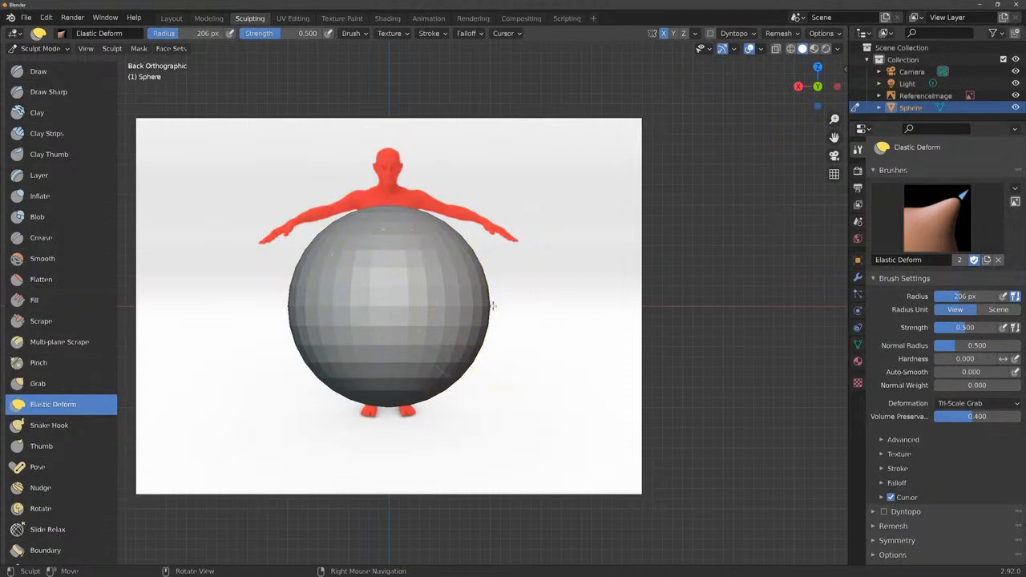
mouse_move(492, 303)
mouse_down()
mouse_move(371, 287)
mouse_move(297, 258)
mouse_up()
key(ctrl+z)
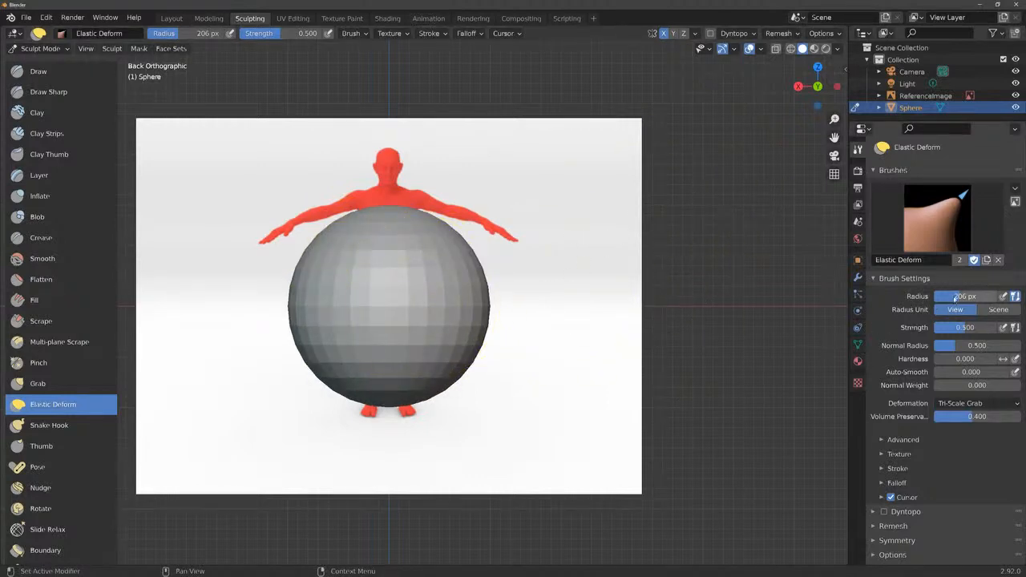
Set the Elastic Deform radius to 350 px and squeeze the sphere into a narrow capsule fitting the reference figure's torso.
drag(956, 297, 973, 297)
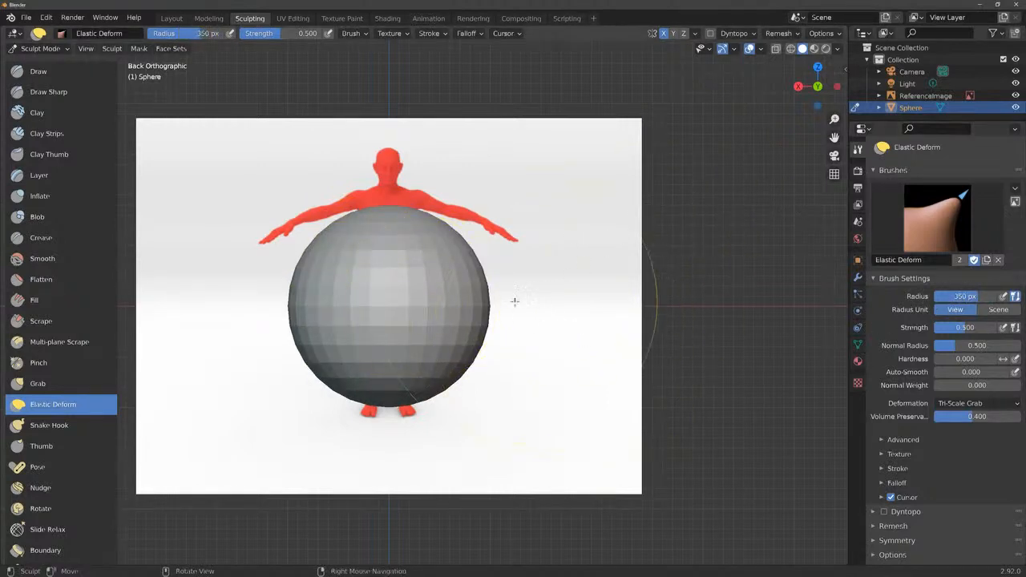
mouse_move(481, 300)
mouse_down()
mouse_move(415, 291)
mouse_move(334, 258)
mouse_move(210, 239)
mouse_move(98, 249)
mouse_move(78, 200)
mouse_up()
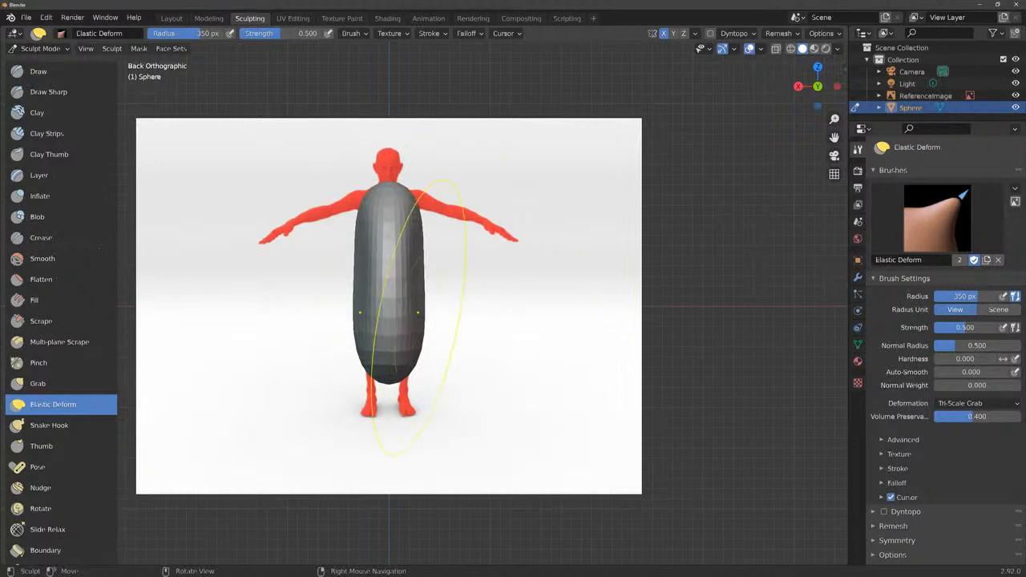
mouse_move(389, 290)
mouse_down()
mouse_move(390, 346)
mouse_move(377, 152)
mouse_move(385, 196)
mouse_move(376, 242)
mouse_up()
mouse_move(386, 327)
mouse_down()
mouse_move(358, 174)
mouse_move(384, 236)
mouse_up()
drag(387, 310, 387, 240)
drag(387, 178, 390, 240)
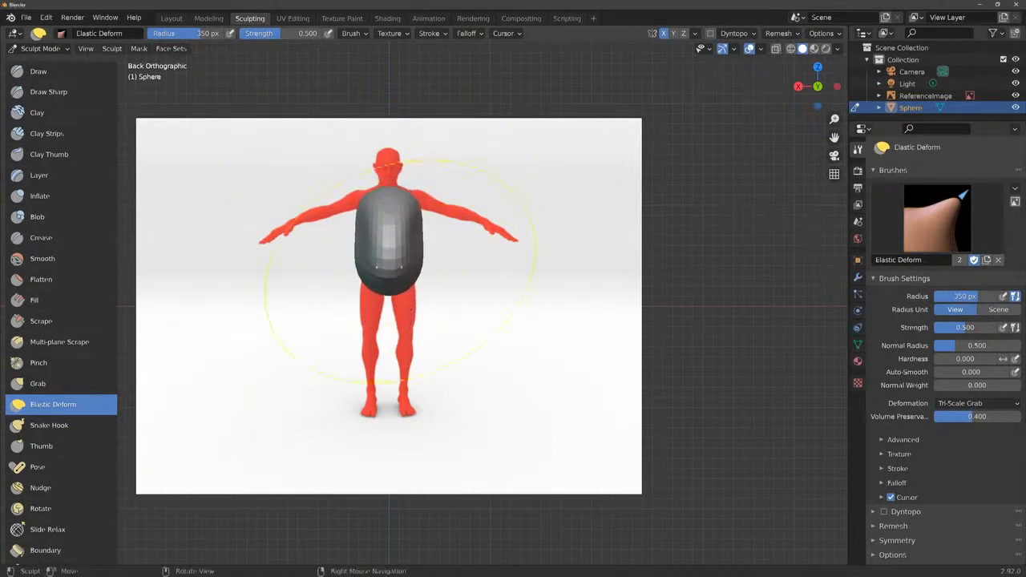
drag(388, 311, 386, 224)
mouse_move(389, 181)
mouse_down()
mouse_move(393, 240)
mouse_move(195, 255)
mouse_up()
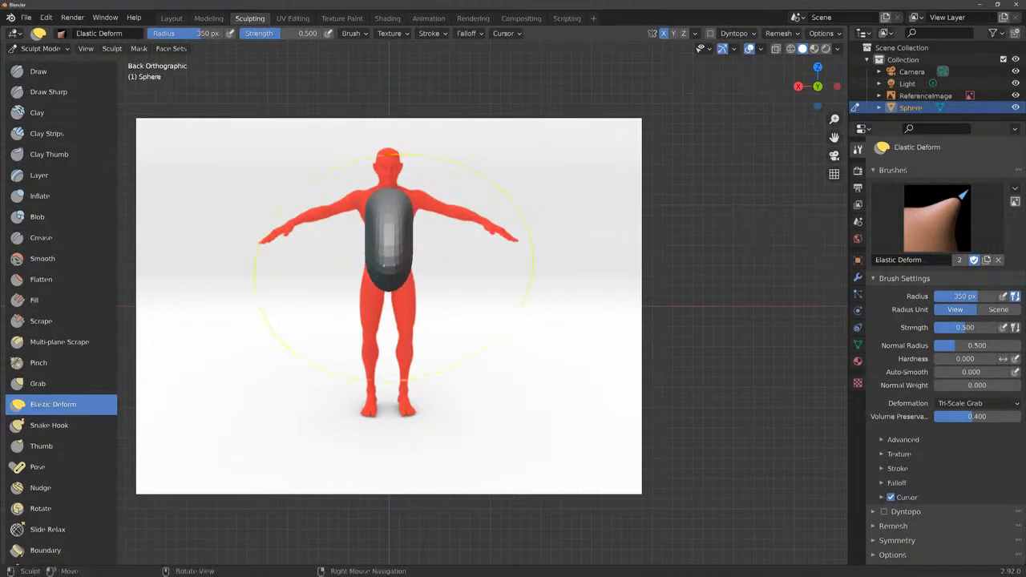
Narrow the capsule and flatten it front to back with Elastic Deform, keeping its top at the reference figure's shoulders.
drag(414, 257, 270, 251)
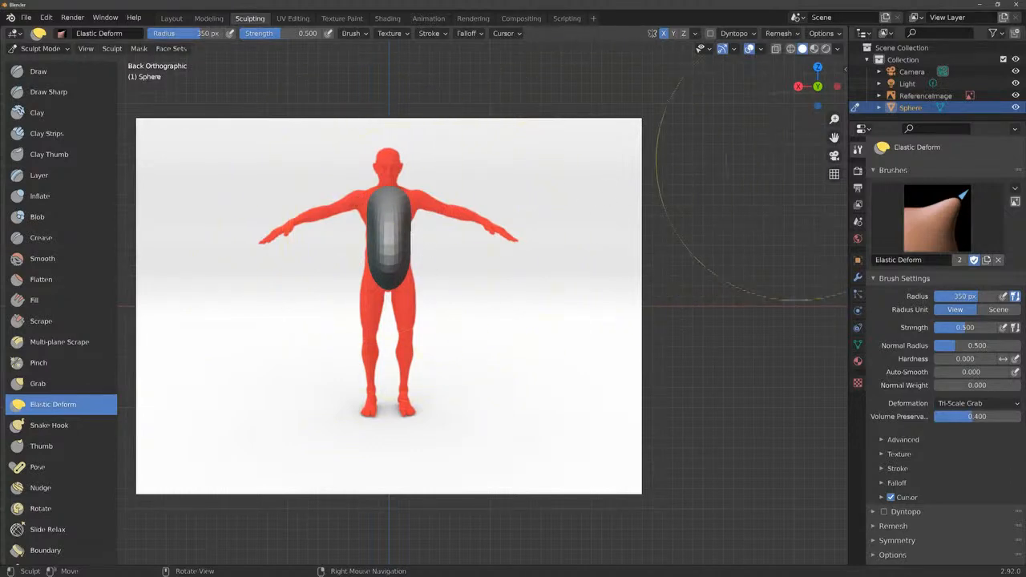
drag(818, 86, 742, 90)
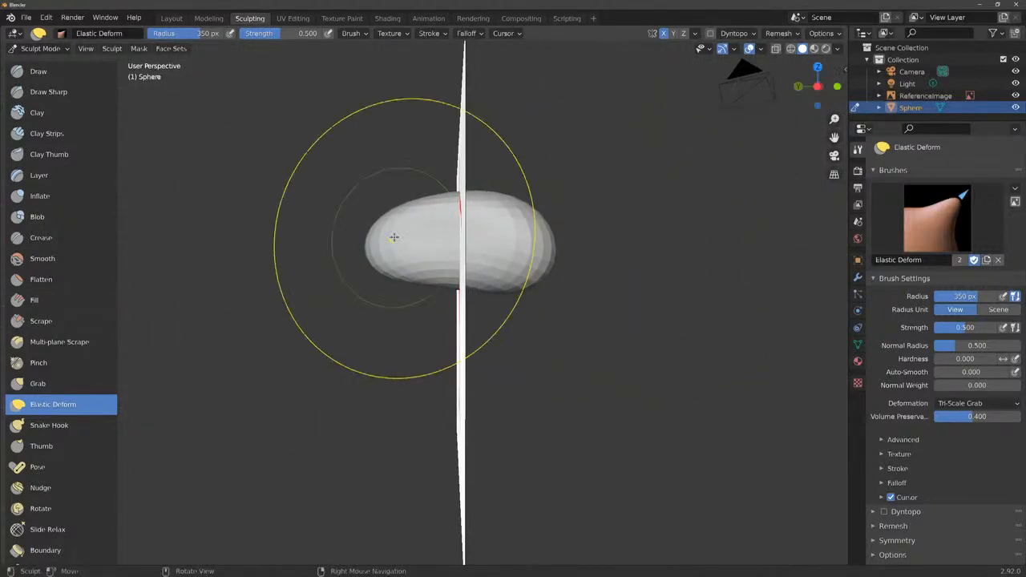
drag(367, 245, 415, 243)
mouse_move(562, 241)
mouse_down()
mouse_move(401, 235)
mouse_move(522, 225)
mouse_up()
mouse_move(525, 225)
mouse_down()
mouse_move(421, 219)
mouse_move(468, 203)
mouse_move(433, 227)
mouse_move(440, 239)
mouse_move(449, 234)
mouse_up()
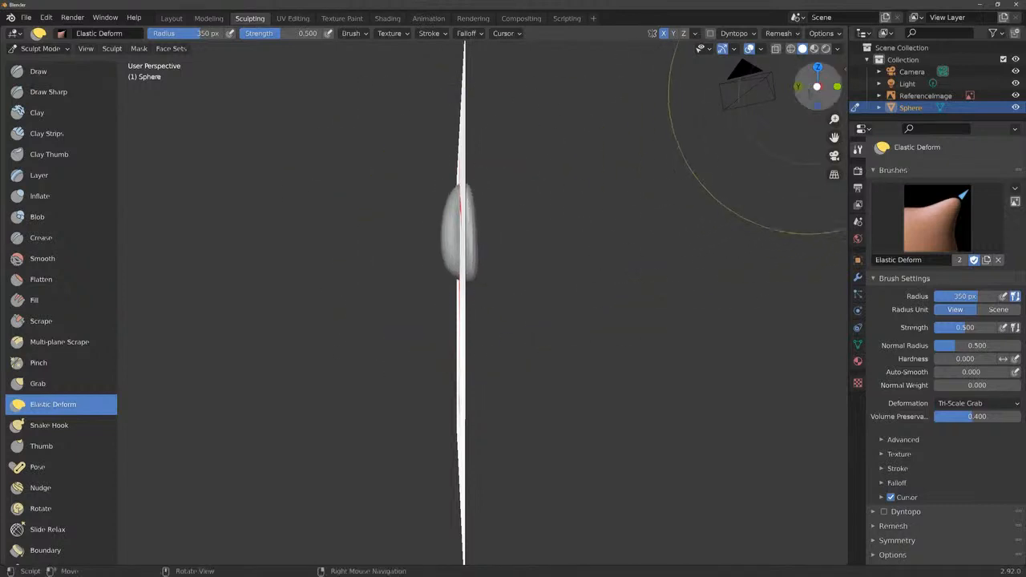
click(799, 86)
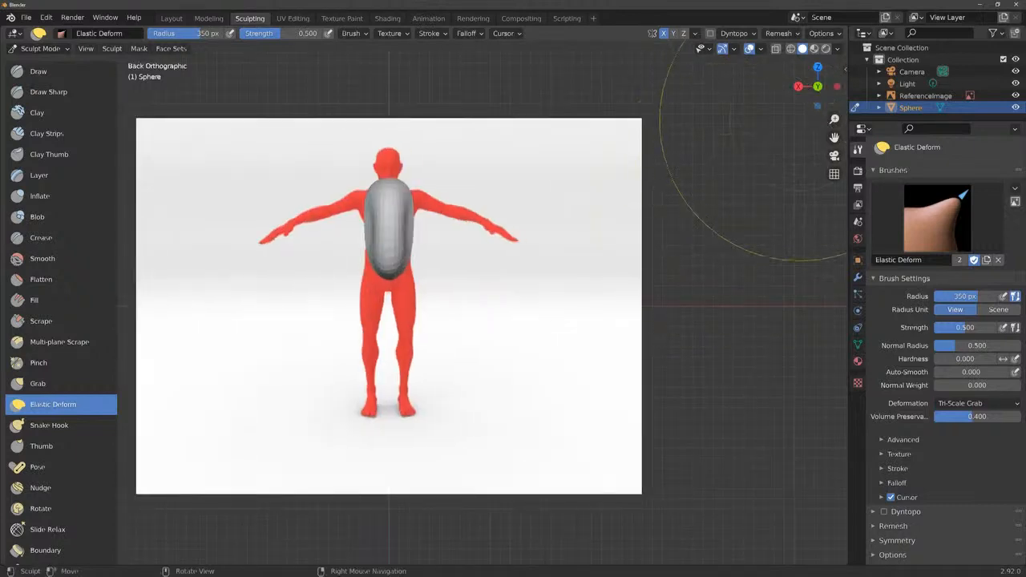
drag(392, 182, 384, 207)
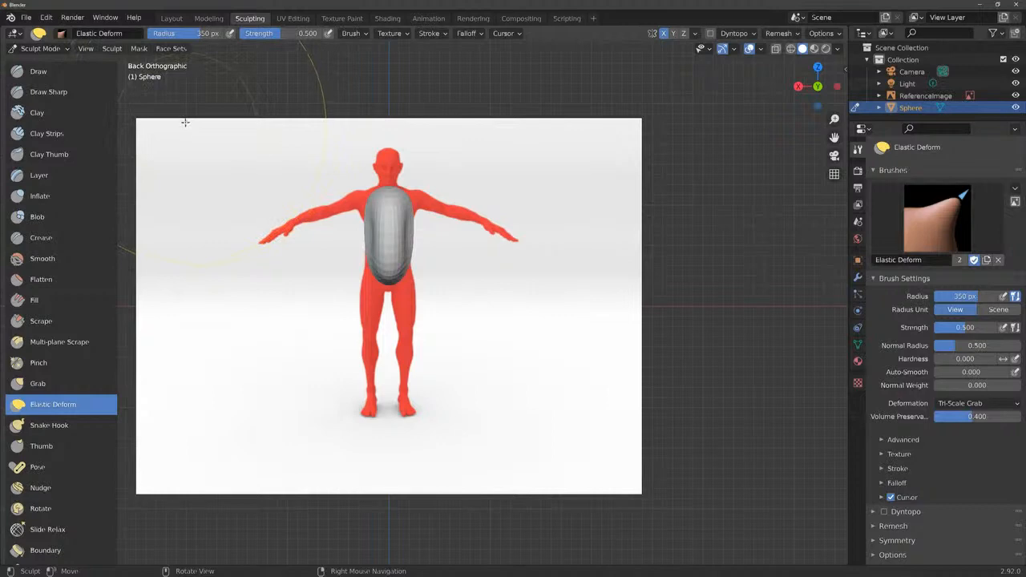
Switch to the Draw brush, try a 350 px stroke over the upper part of the capsule, and undo it.
click(51, 73)
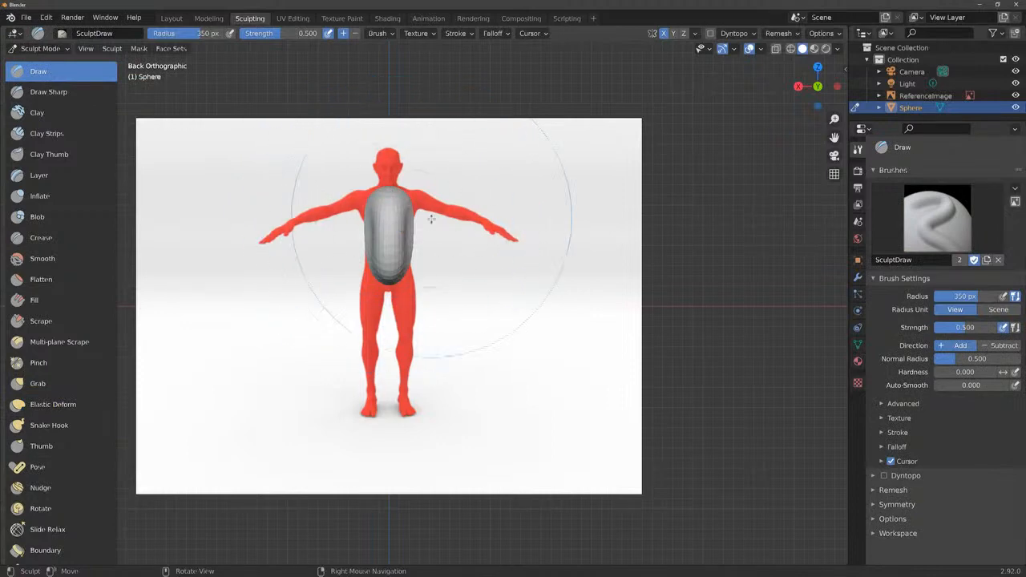
drag(395, 196, 389, 224)
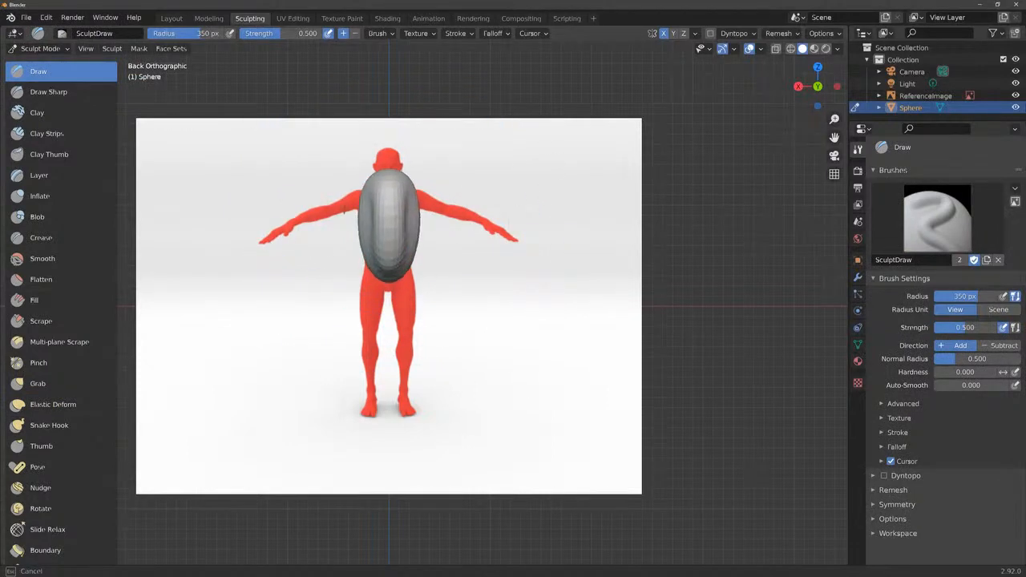
key(ctrl+z)
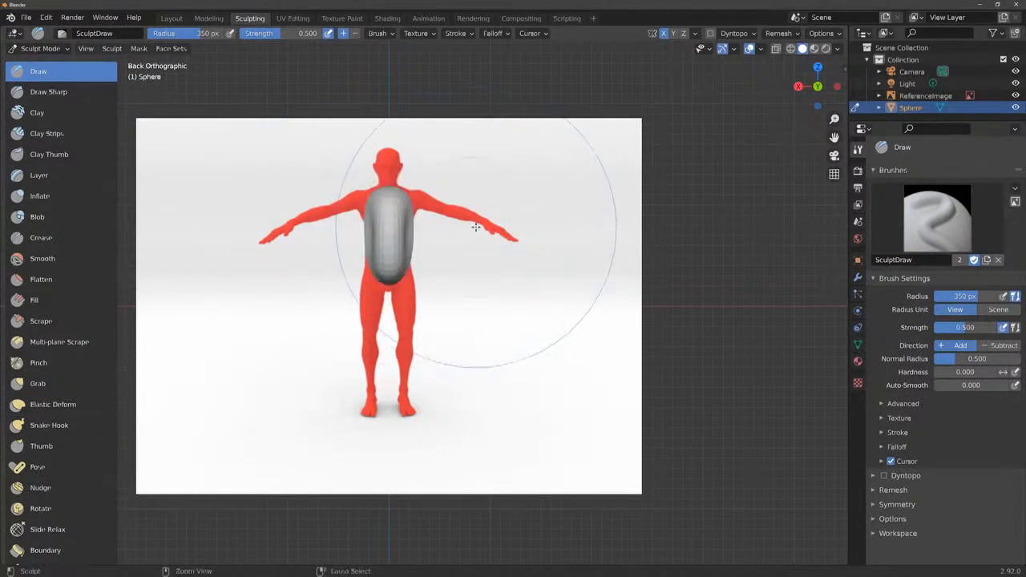
key(ctrl+shift+z)
key(ctrl+z)
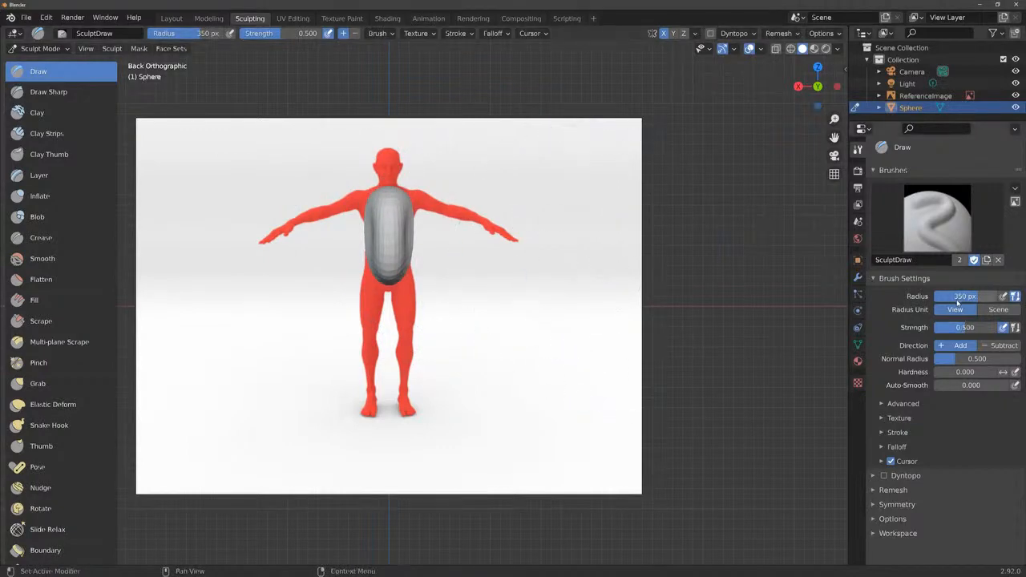
Set the Draw brush radius to 50 px and enable Dyntopo for the sphere.
click(958, 301)
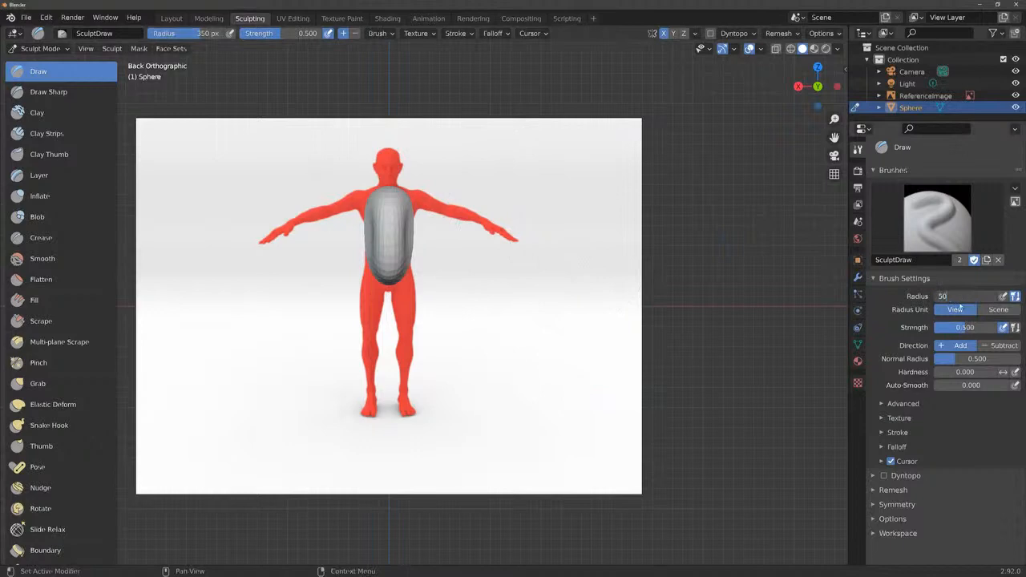
key(Return)
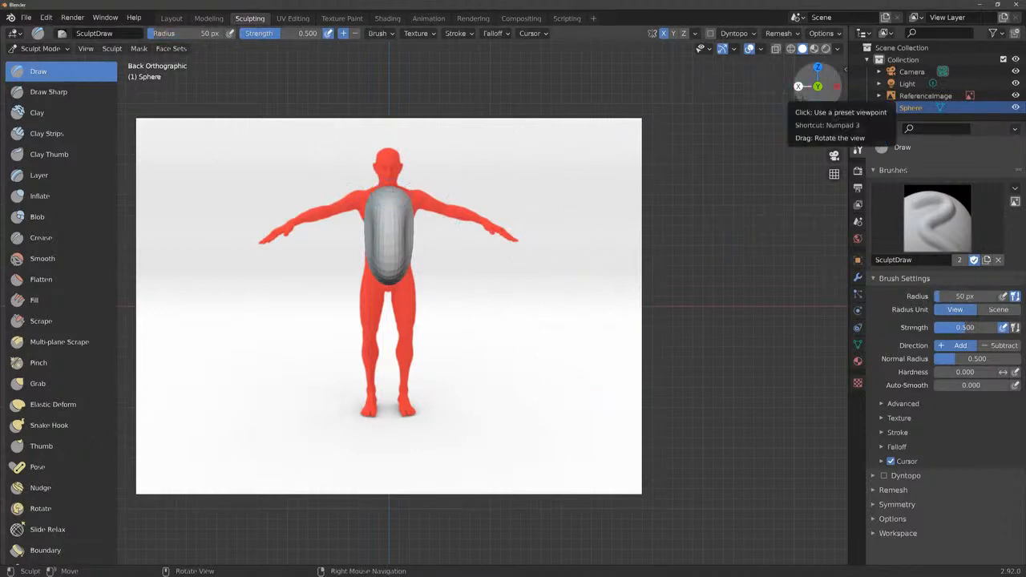
click(711, 33)
click(636, 72)
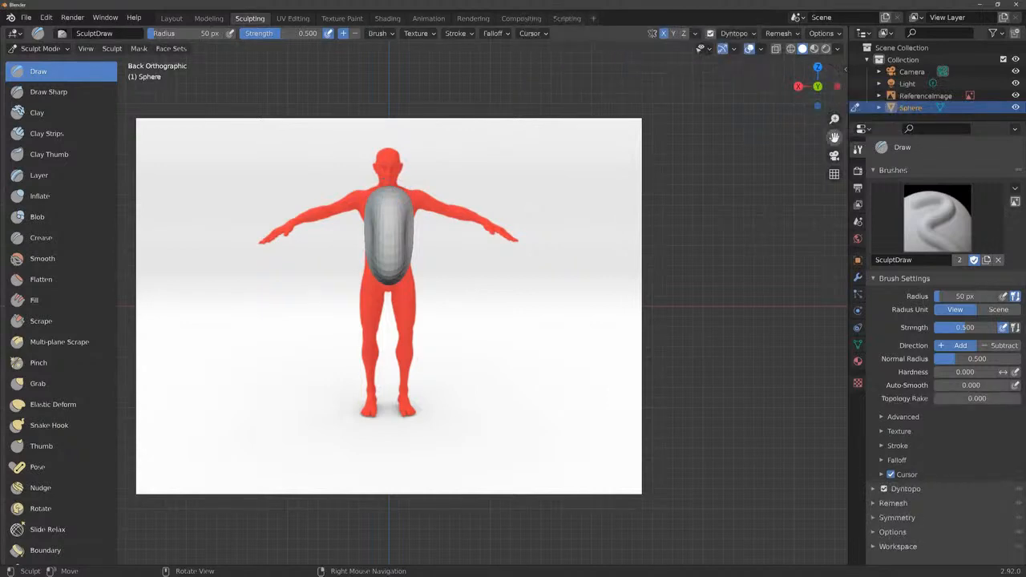
Build up mirrored shoulder stubs at the upper corners of the torso with Draw strokes toward the reference arms.
drag(835, 118, 936, 168)
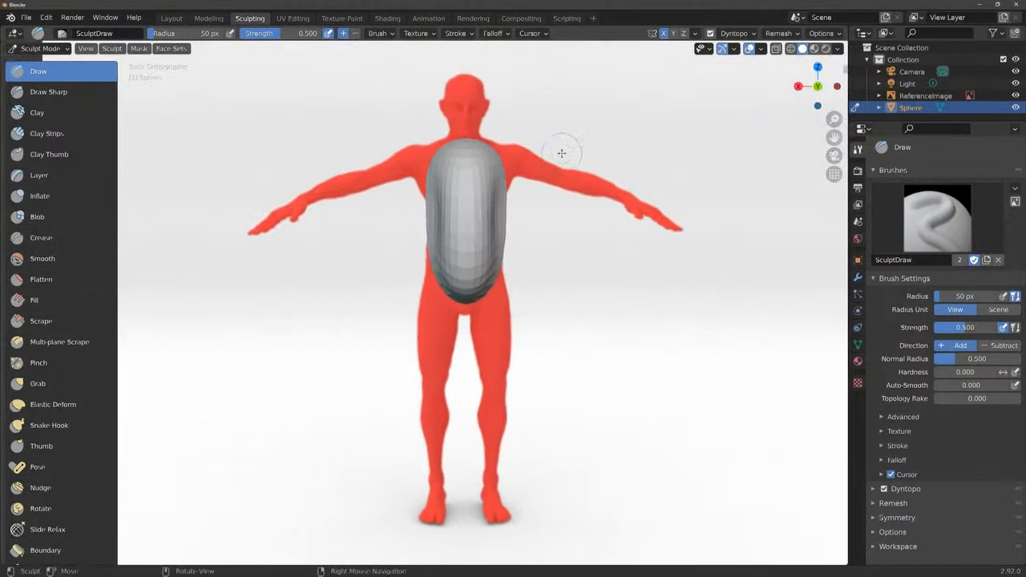
drag(518, 163, 505, 165)
drag(508, 163, 508, 155)
drag(508, 156, 515, 162)
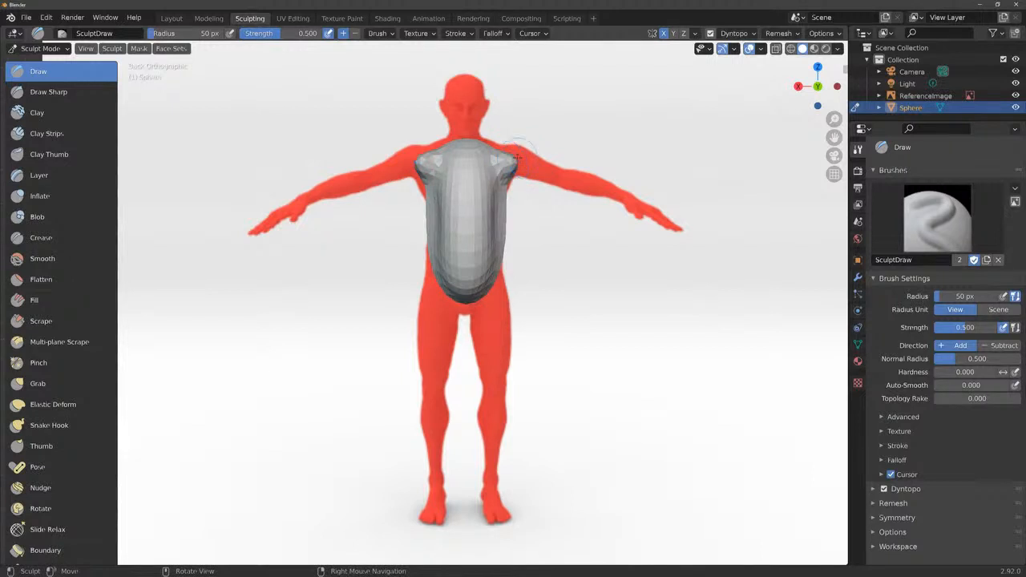
drag(504, 152, 518, 162)
drag(512, 160, 526, 168)
Try building up the centre of the chest with Draw strokes, and undo them.
mouse_move(517, 164)
mouse_down()
mouse_move(530, 169)
mouse_move(474, 165)
mouse_move(499, 164)
mouse_move(468, 232)
mouse_move(468, 186)
mouse_move(469, 220)
mouse_up()
drag(476, 182, 482, 193)
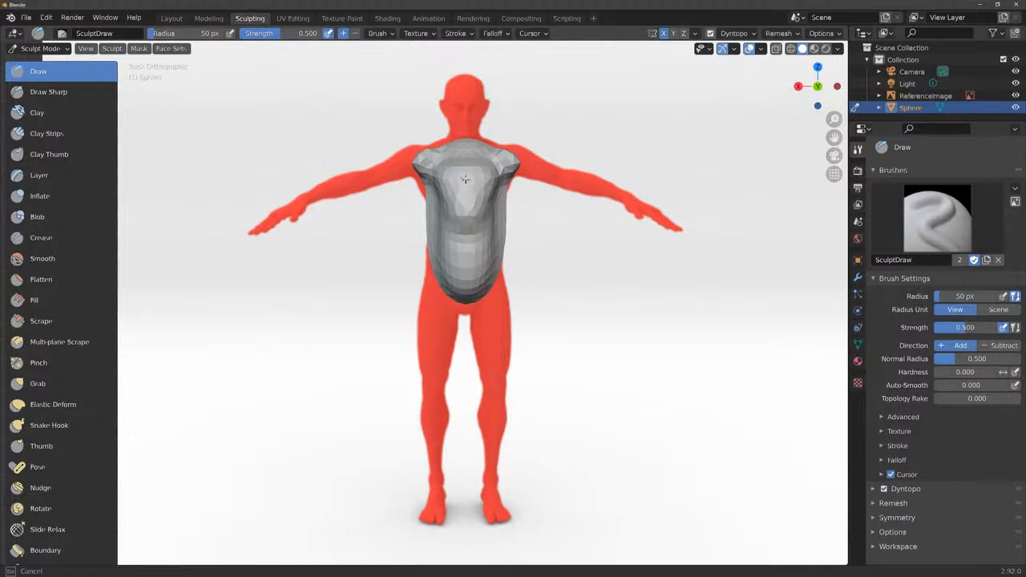
drag(465, 179, 467, 180)
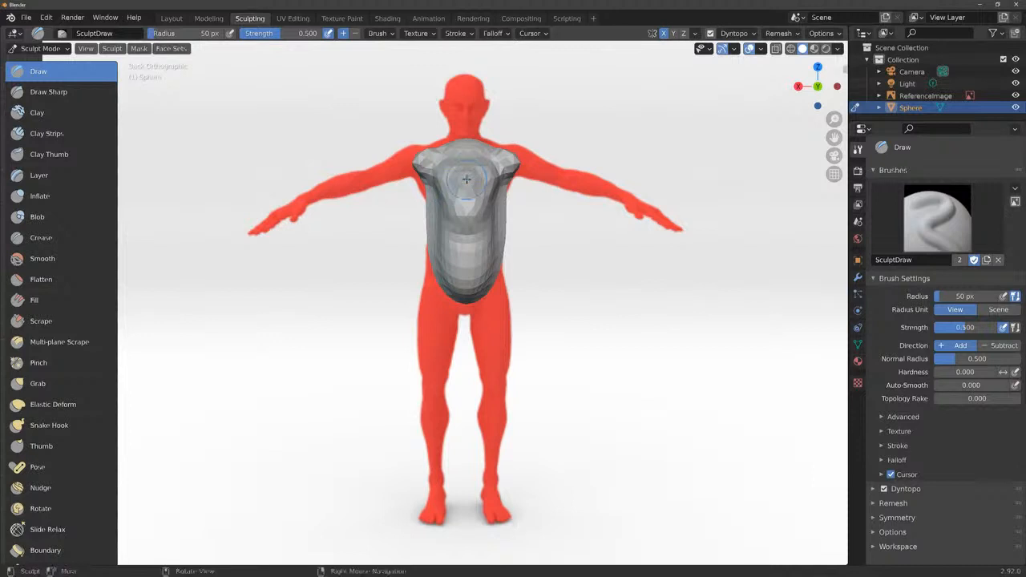
key(ctrl)
key(ctrl+z)
key(ctrl+z)
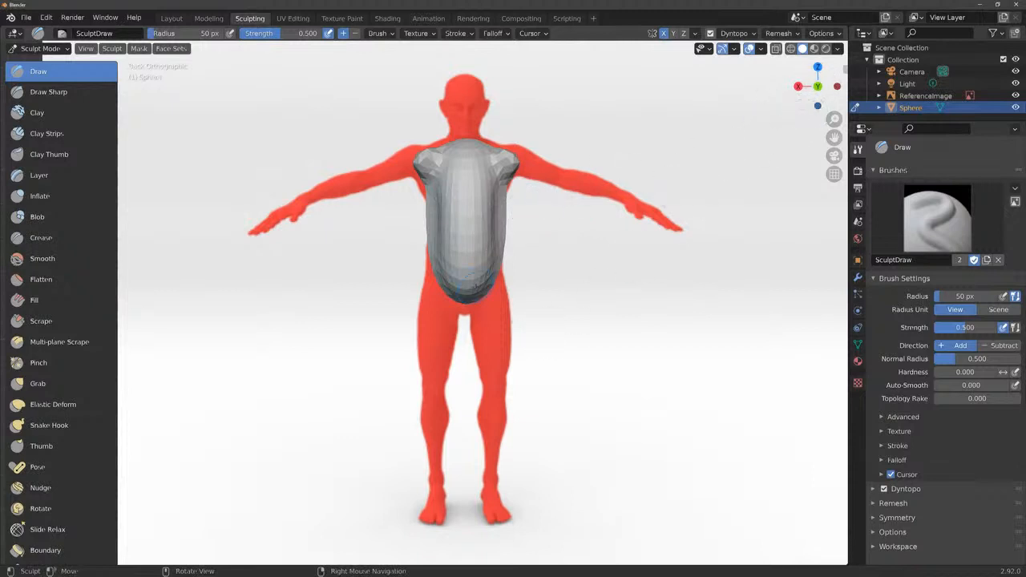
Build up leg stubs at the base of the torso and a neck stub at its top, enlarging the shoulder stubs slightly.
drag(482, 293, 485, 298)
mouse_move(487, 296)
mouse_down()
mouse_move(494, 290)
mouse_move(484, 302)
mouse_move(498, 301)
mouse_move(497, 315)
mouse_move(481, 317)
mouse_up()
mouse_move(511, 168)
mouse_down()
mouse_move(517, 156)
mouse_move(438, 120)
mouse_up()
drag(467, 130, 461, 121)
drag(519, 165, 522, 163)
drag(466, 321, 514, 314)
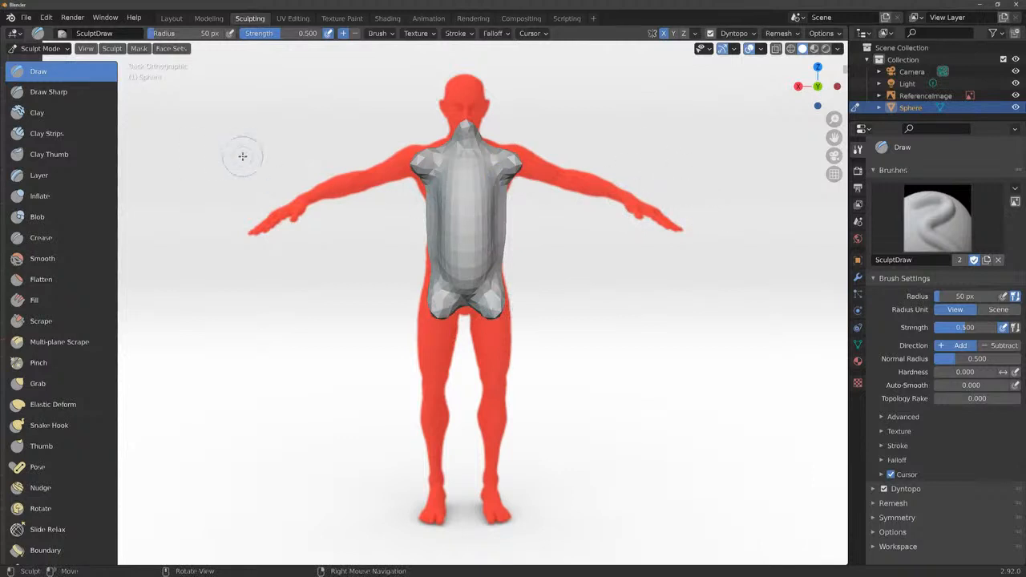
drag(519, 162, 524, 163)
drag(494, 316, 496, 318)
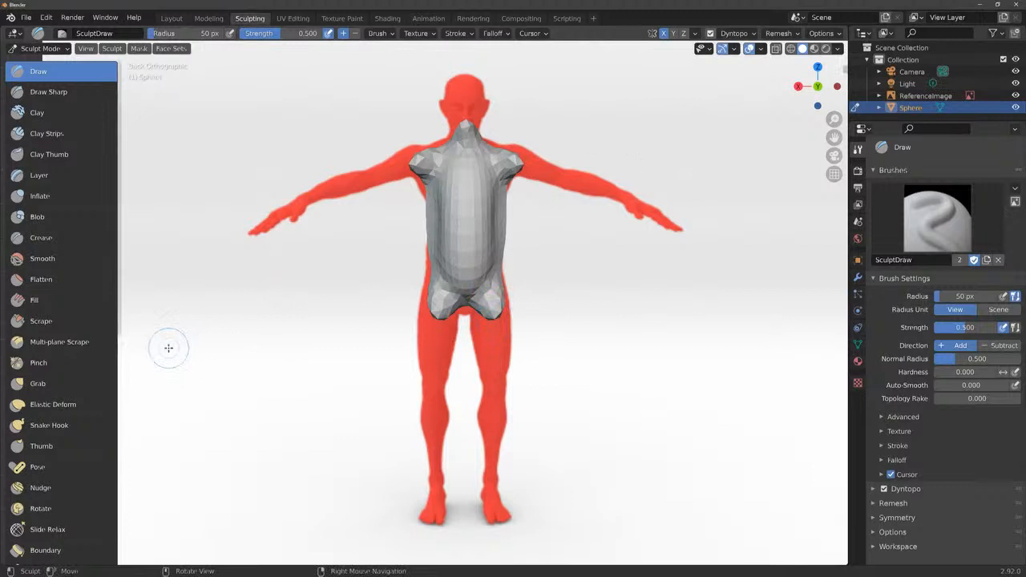
With Elastic Deform at a 166 px radius, pull the leg and shoulder stubs outward along the reference limbs and squeeze in the waist.
click(50, 404)
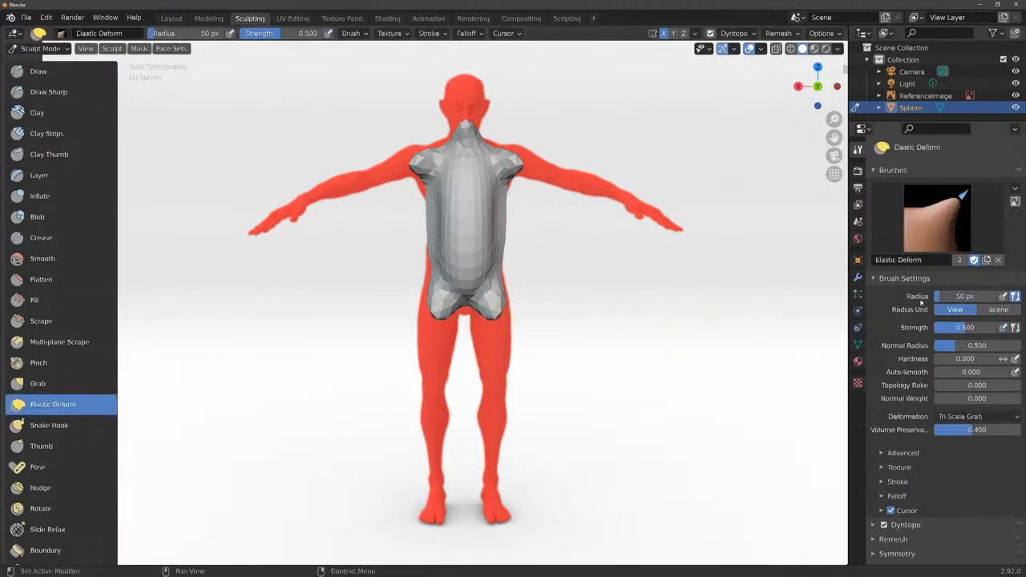
mouse_move(962, 296)
mouse_down()
mouse_move(995, 296)
mouse_move(981, 296)
mouse_up()
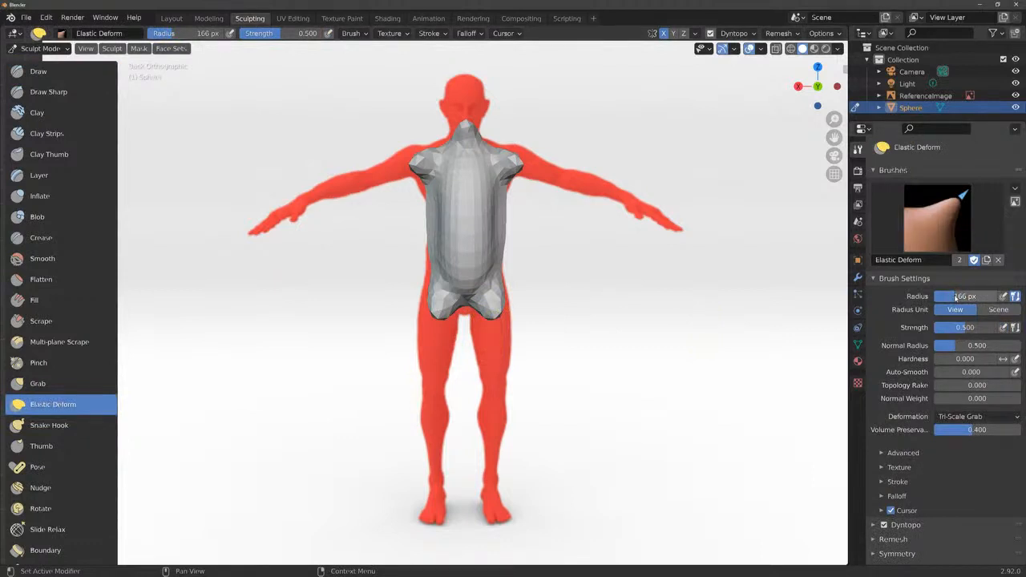
mouse_move(495, 317)
mouse_down()
mouse_move(514, 335)
mouse_move(467, 311)
mouse_up()
drag(519, 164, 565, 157)
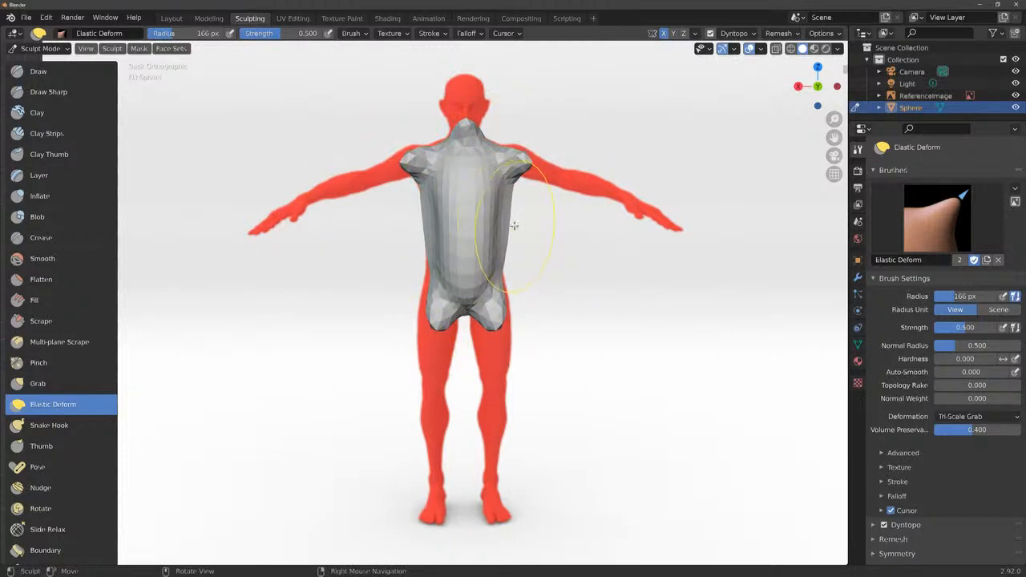
drag(511, 224, 482, 221)
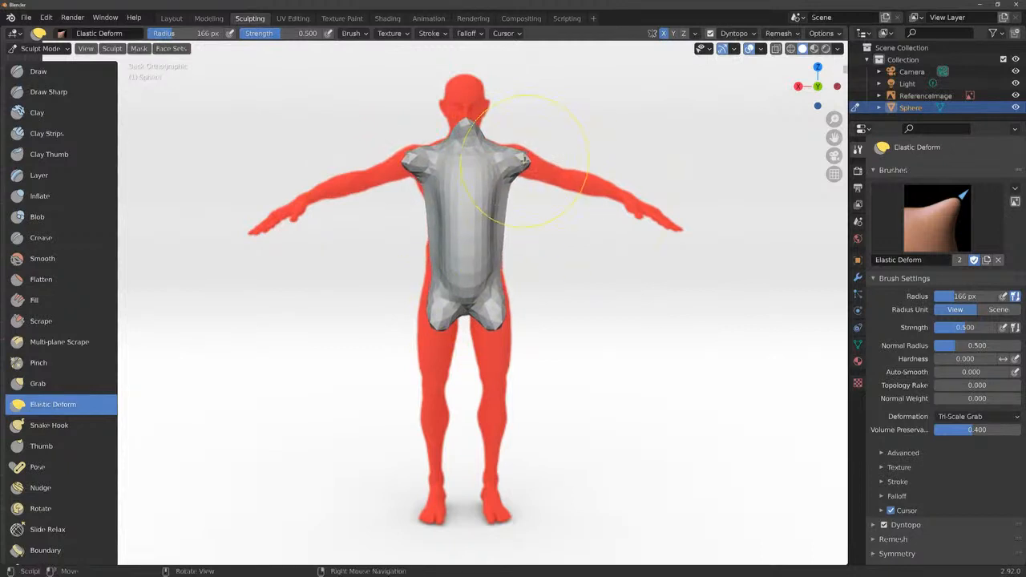
drag(524, 160, 533, 160)
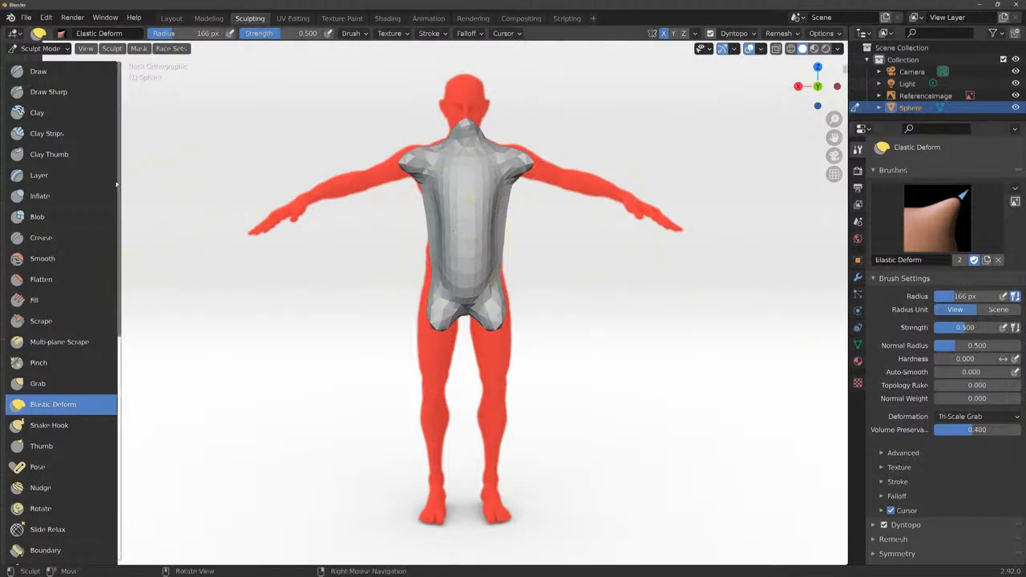
Switch to the Clay brush with a 50 px radius and add a short stroke to the tip of the neck stub.
click(37, 112)
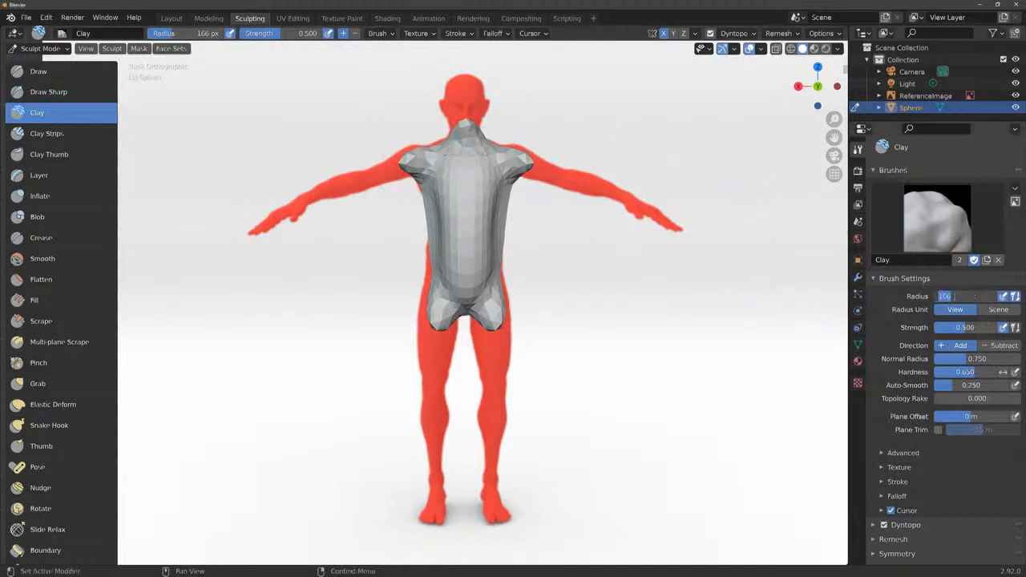
click(954, 296)
text(50)
key(Return)
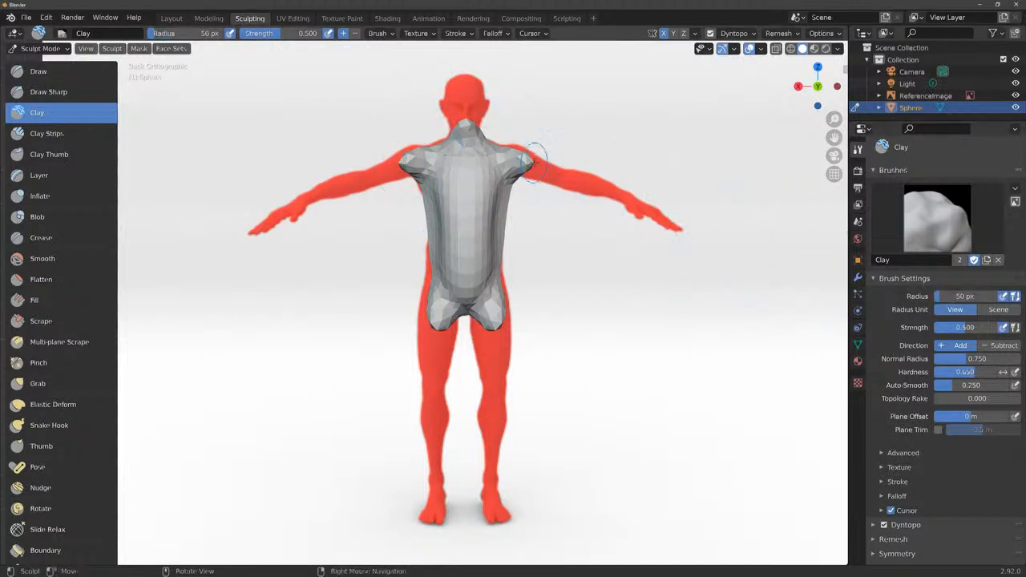
drag(465, 120, 468, 121)
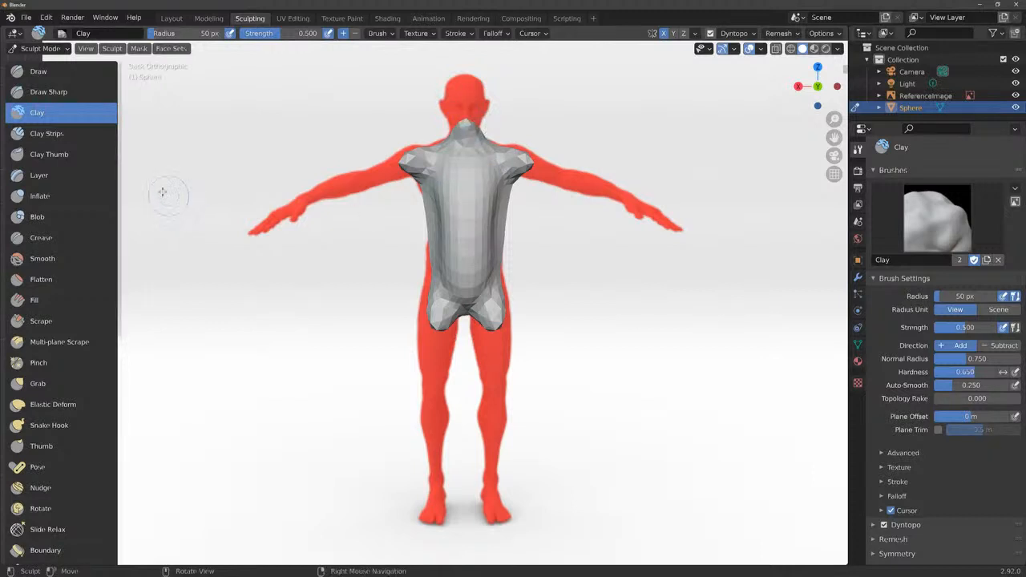
Return to the Draw brush and build up the leg stubs from the side, then view the model from below.
click(66, 74)
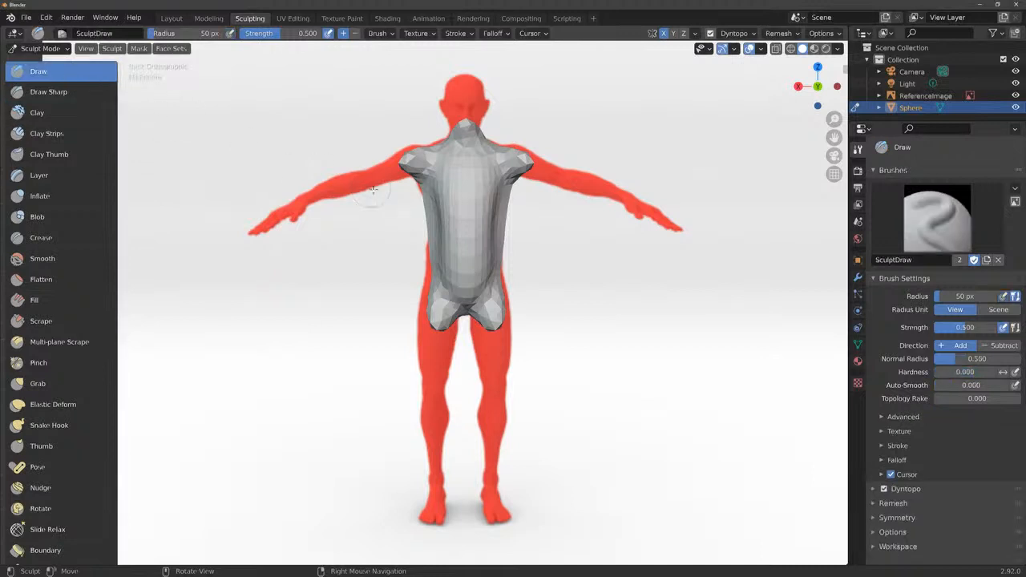
drag(818, 86, 801, 244)
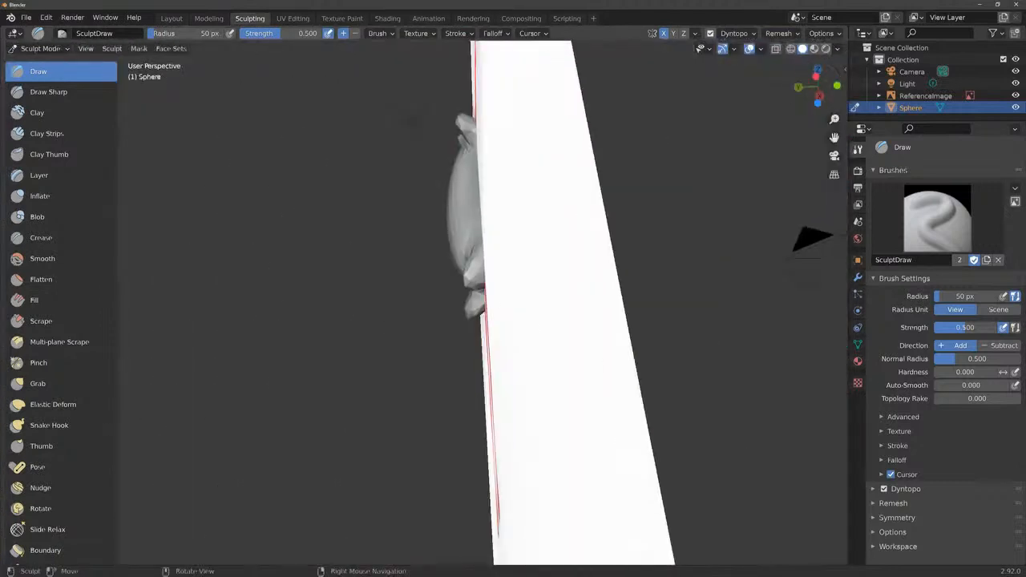
drag(480, 278, 504, 294)
mouse_move(817, 101)
mouse_down()
mouse_move(794, 137)
mouse_move(826, 91)
mouse_move(838, 41)
mouse_up()
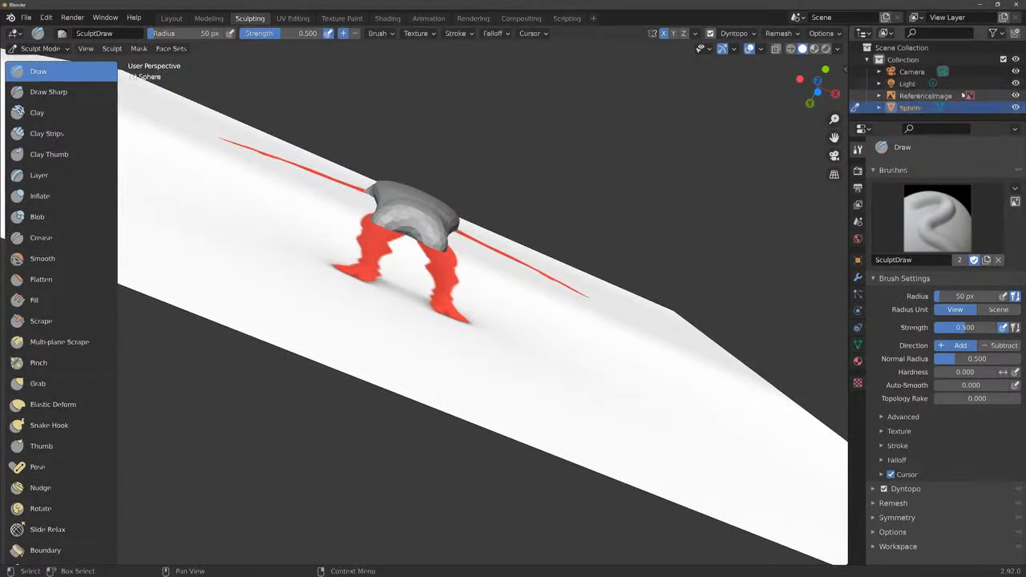
Hide the reference image and lengthen both legs with Draw strokes on the ends of the stubs.
click(1016, 95)
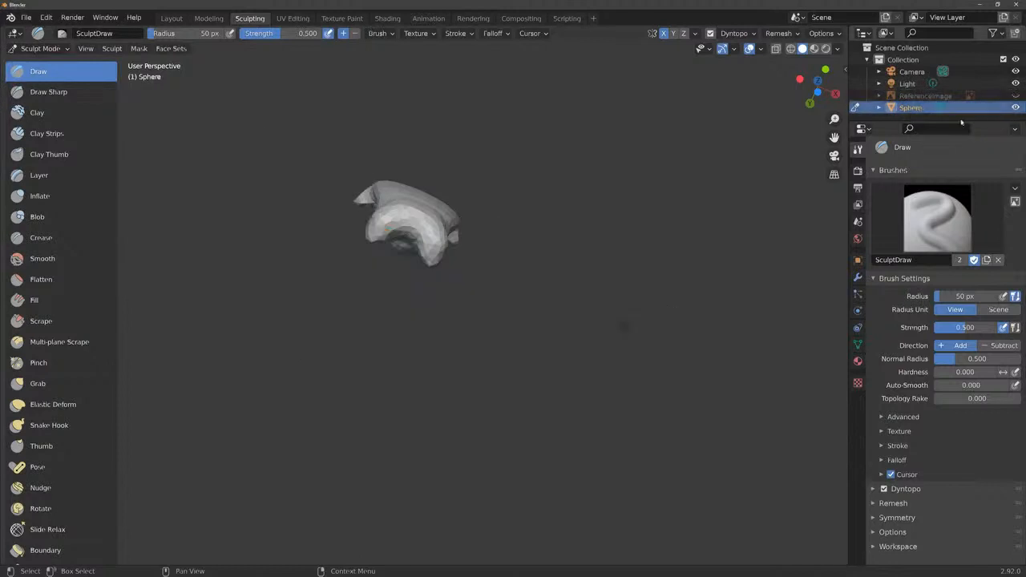
drag(386, 225, 368, 258)
drag(375, 250, 365, 267)
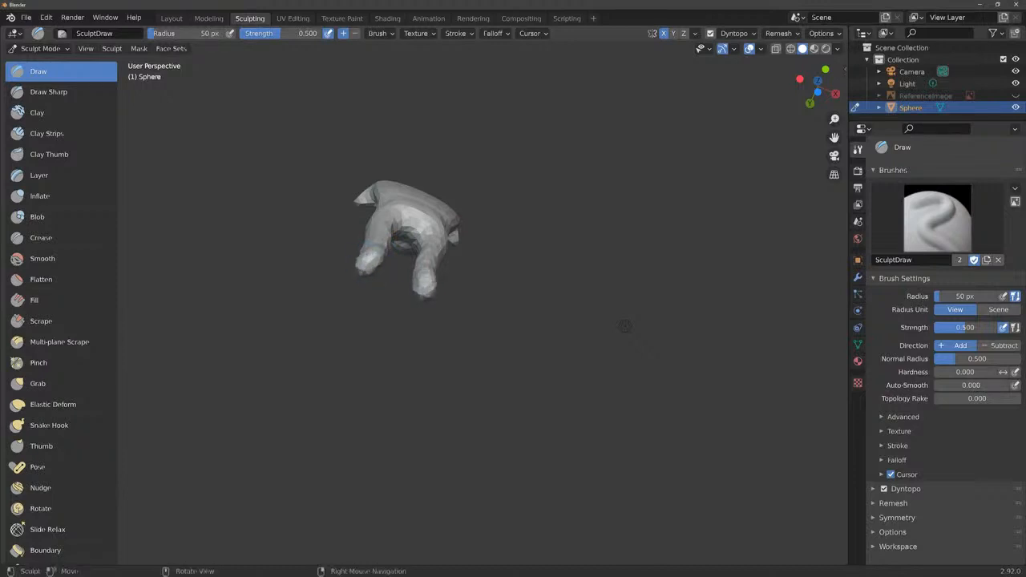
Show the reference image again and thicken the outer thighs with the Draw brush to match the figure.
click(1016, 95)
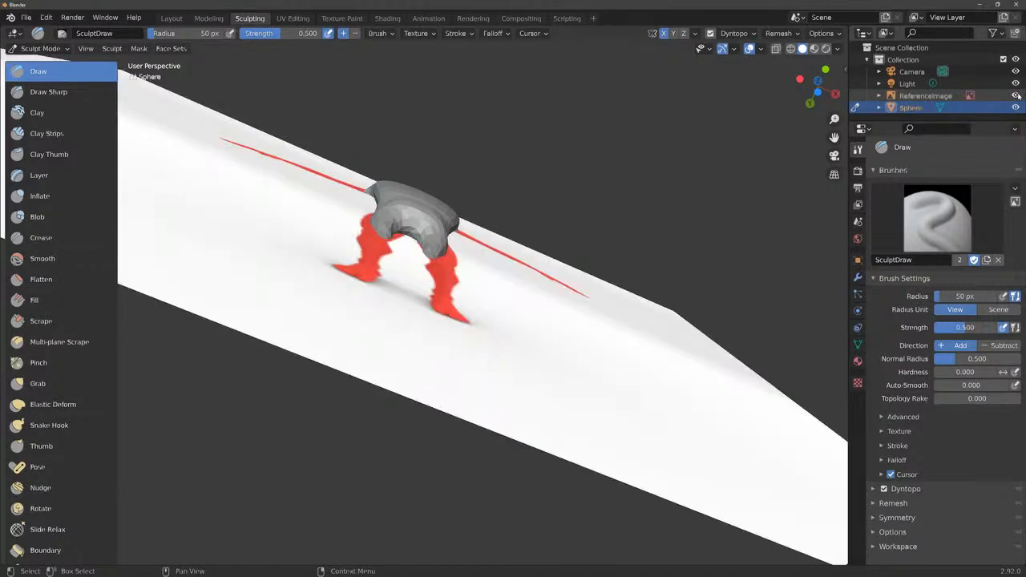
mouse_move(814, 88)
mouse_down()
mouse_move(826, 163)
mouse_move(832, 155)
mouse_move(830, 369)
mouse_move(687, 497)
mouse_move(574, 518)
mouse_move(565, 269)
mouse_up()
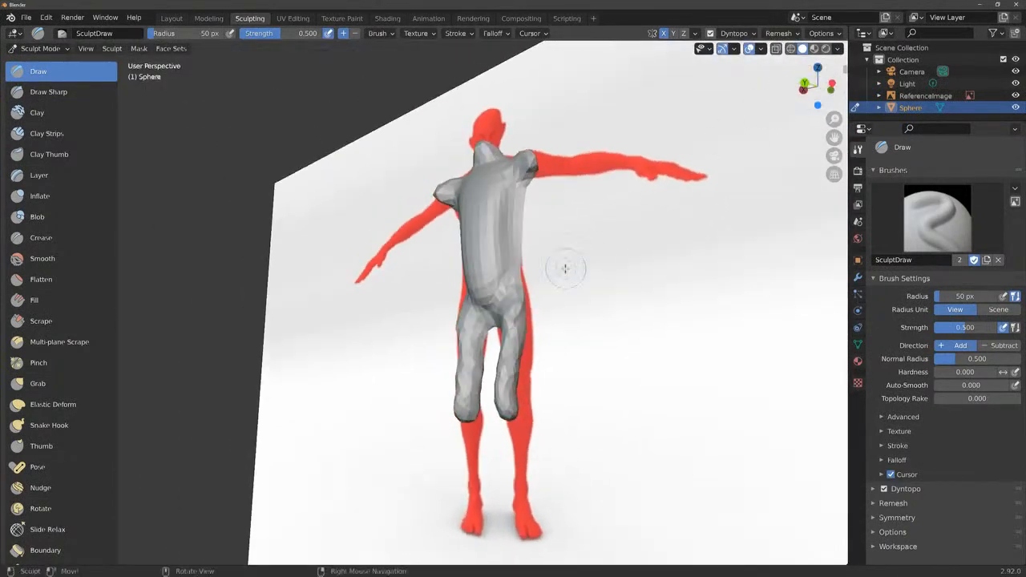
mouse_move(518, 329)
mouse_down()
mouse_move(518, 393)
mouse_move(531, 377)
mouse_up()
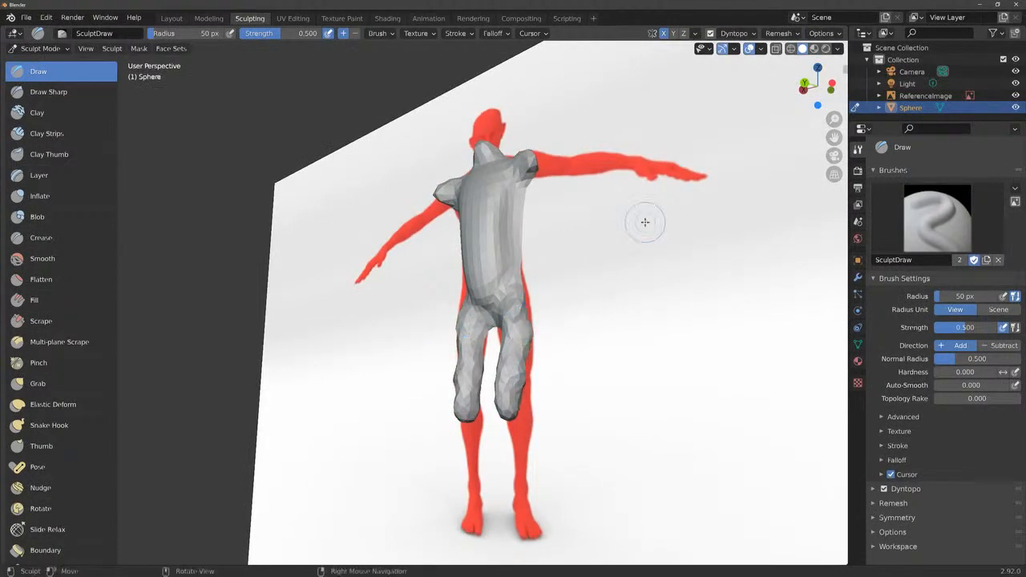
Pull the lower ends of the legs back toward the reference plane from the side with the Elastic Deform brush.
drag(813, 91, 753, 89)
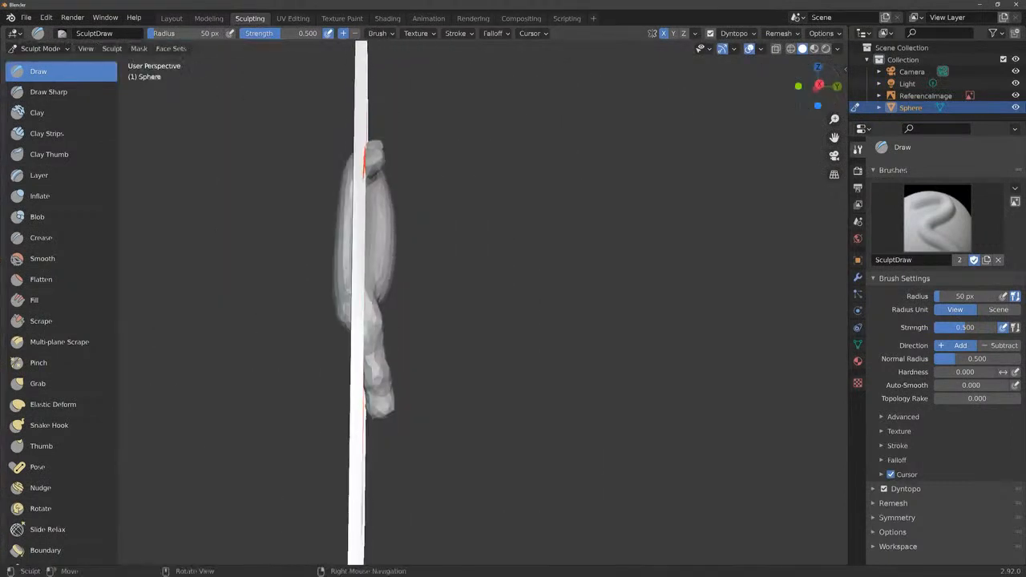
click(53, 404)
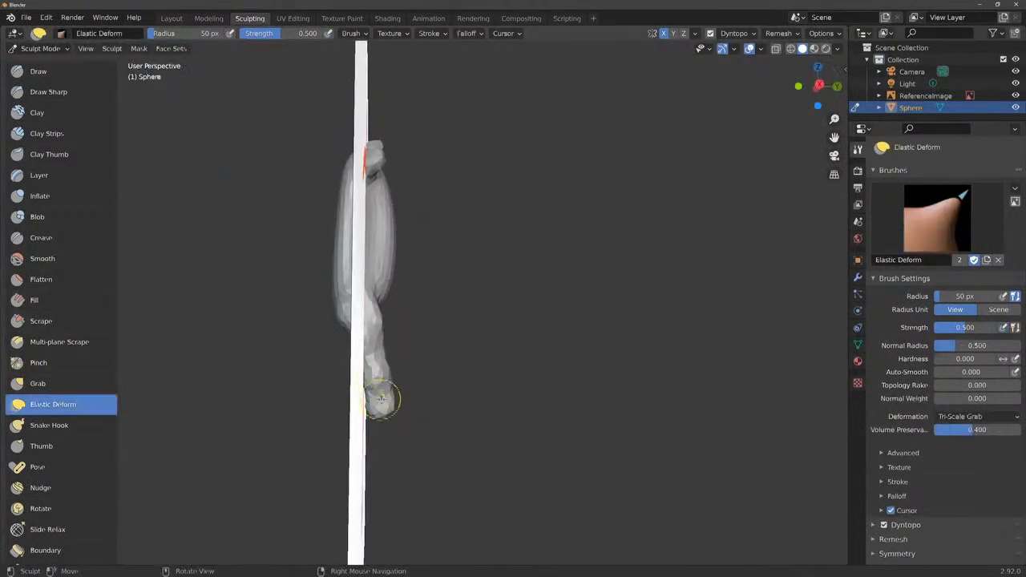
mouse_move(382, 398)
mouse_down()
mouse_move(355, 403)
mouse_move(367, 411)
mouse_move(341, 424)
mouse_up()
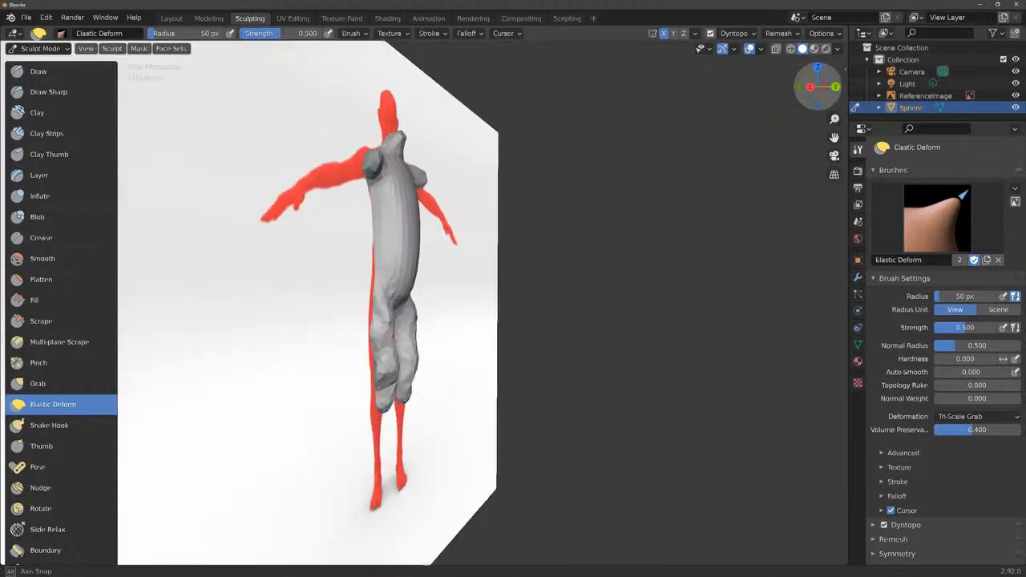
mouse_move(818, 86)
mouse_down()
mouse_move(790, 88)
mouse_move(813, 87)
mouse_up()
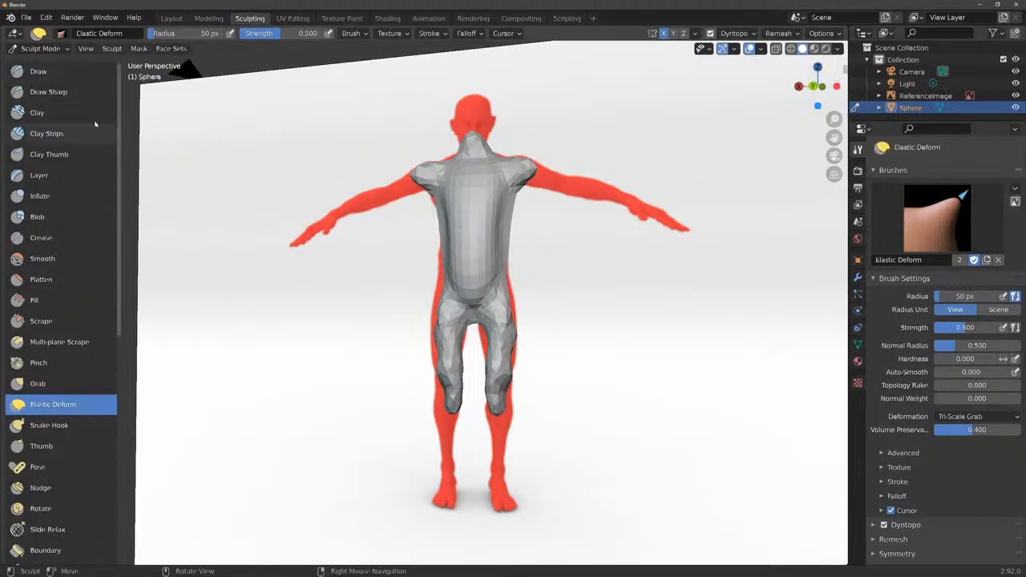
Return to the Draw brush and lengthen both legs down over the shins to follow the reference figure.
click(76, 74)
mouse_move(407, 240)
middle_down()
mouse_move(449, 265)
mouse_move(429, 284)
mouse_move(441, 264)
mouse_move(396, 383)
middle_up()
drag(818, 86, 826, 176)
click(801, 86)
click(1015, 95)
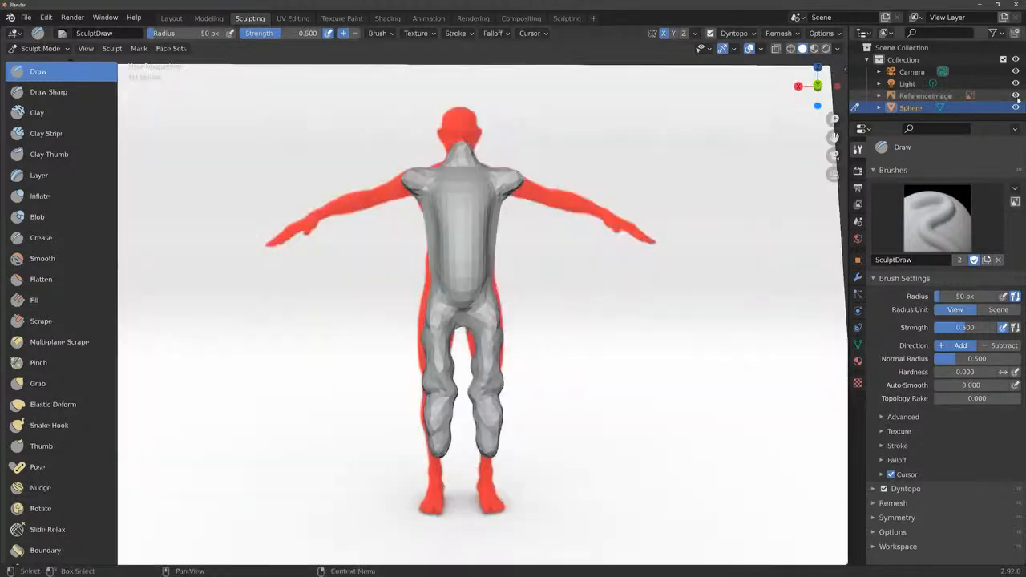
Extend the arm stubs along the reference toward the hands and lengthen the lower legs to the ankles with Draw strokes.
drag(815, 90, 697, 90)
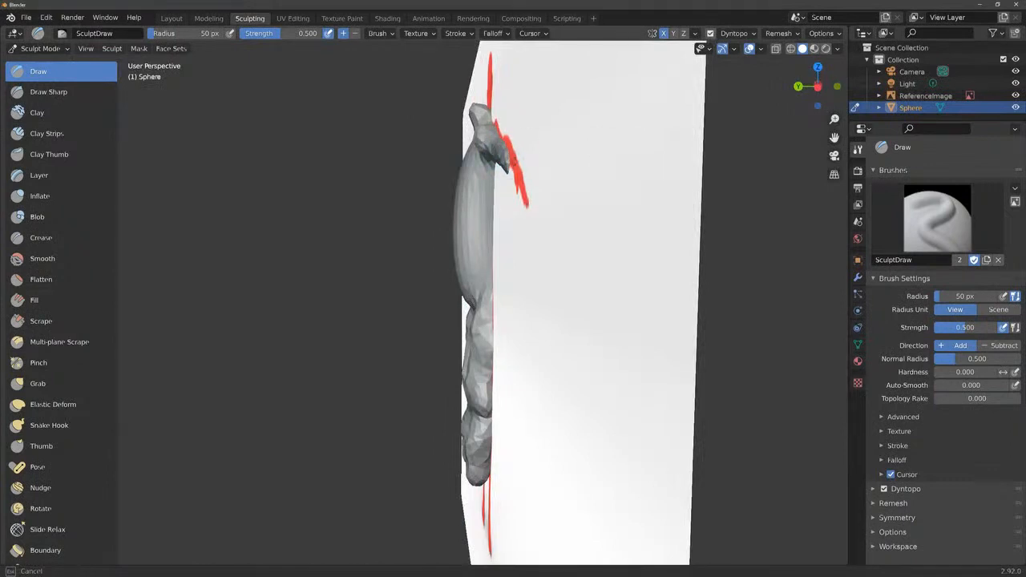
mouse_move(526, 183)
mouse_down()
mouse_move(535, 201)
mouse_move(526, 207)
mouse_up()
mouse_move(820, 88)
mouse_down()
mouse_move(934, 88)
mouse_move(810, 79)
mouse_move(1018, 62)
mouse_move(914, 77)
mouse_up()
mouse_move(505, 356)
mouse_down()
mouse_move(495, 375)
mouse_move(504, 402)
mouse_up()
mouse_move(819, 86)
mouse_down()
mouse_move(922, 84)
mouse_move(936, 32)
mouse_move(940, 48)
mouse_move(1002, 104)
mouse_up()
mouse_move(425, 467)
mouse_down()
mouse_move(424, 476)
mouse_move(426, 463)
mouse_up()
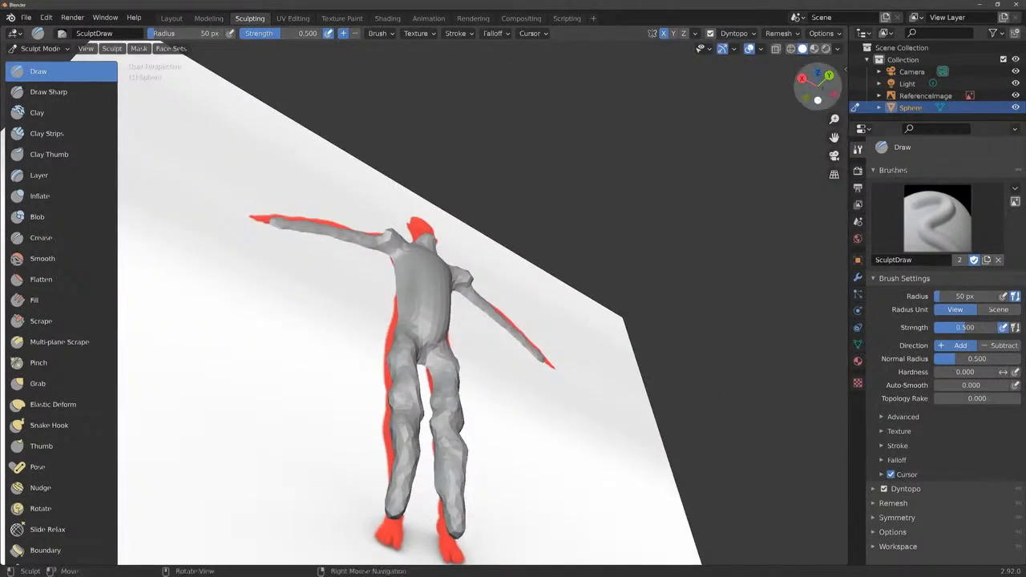
Build up the leg ends, calves, outer thighs and sides of the waist with the Draw brush to fill the reference.
drag(818, 87, 746, 41)
drag(540, 465, 542, 481)
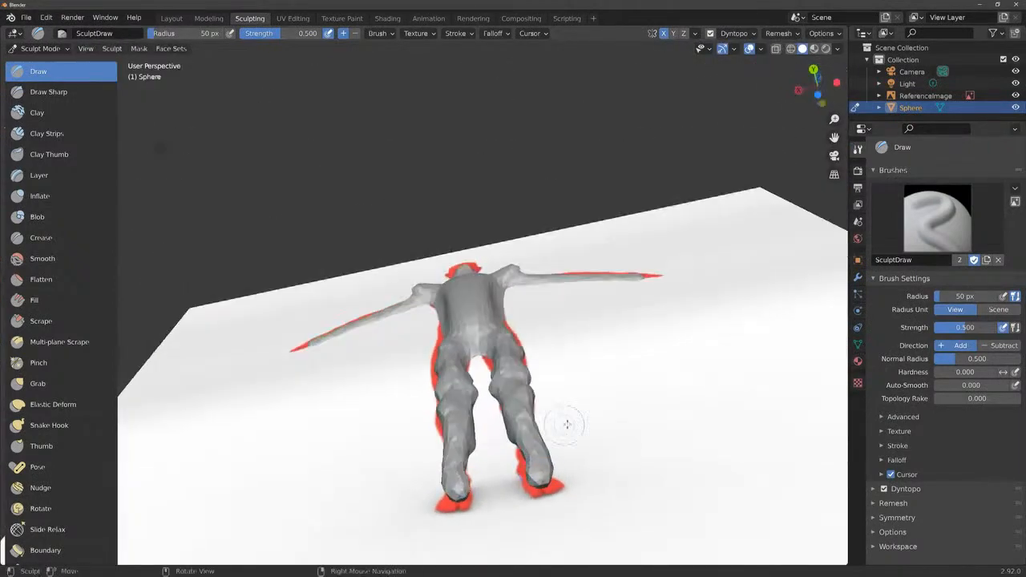
mouse_move(818, 86)
mouse_down()
mouse_move(896, 171)
mouse_move(871, 170)
mouse_up()
drag(399, 348, 399, 367)
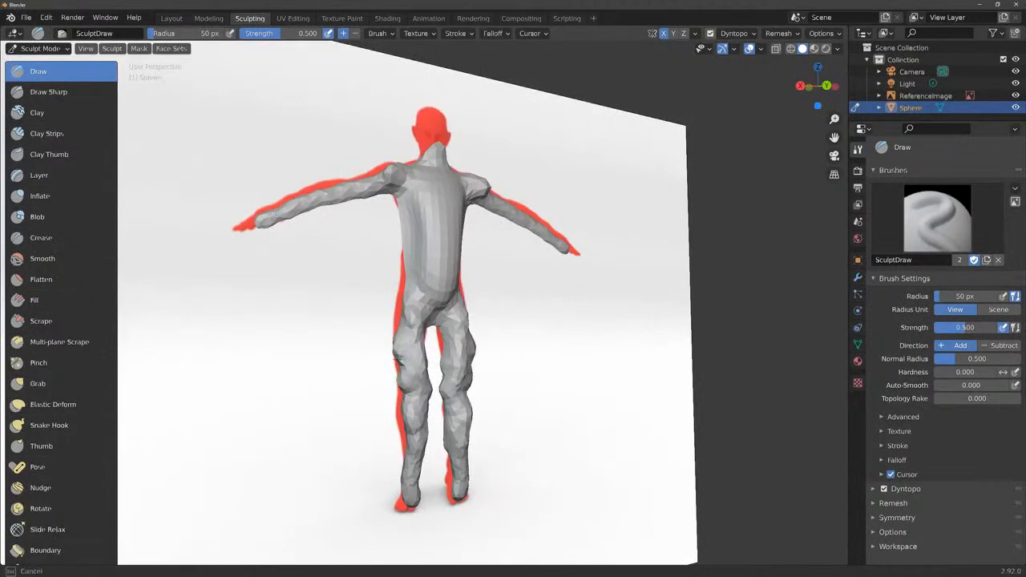
drag(402, 434, 400, 400)
drag(397, 258, 397, 331)
Thicken the arms and build the neck stub up into a full head with Draw strokes over the reference.
drag(818, 87, 722, 120)
mouse_move(560, 167)
mouse_down()
mouse_move(670, 235)
mouse_move(709, 279)
mouse_up()
drag(820, 85, 792, 88)
drag(517, 214, 518, 180)
mouse_move(818, 86)
mouse_down()
mouse_move(844, 102)
mouse_move(811, 95)
mouse_up()
drag(521, 218, 515, 210)
drag(809, 86, 840, 67)
drag(520, 106, 512, 72)
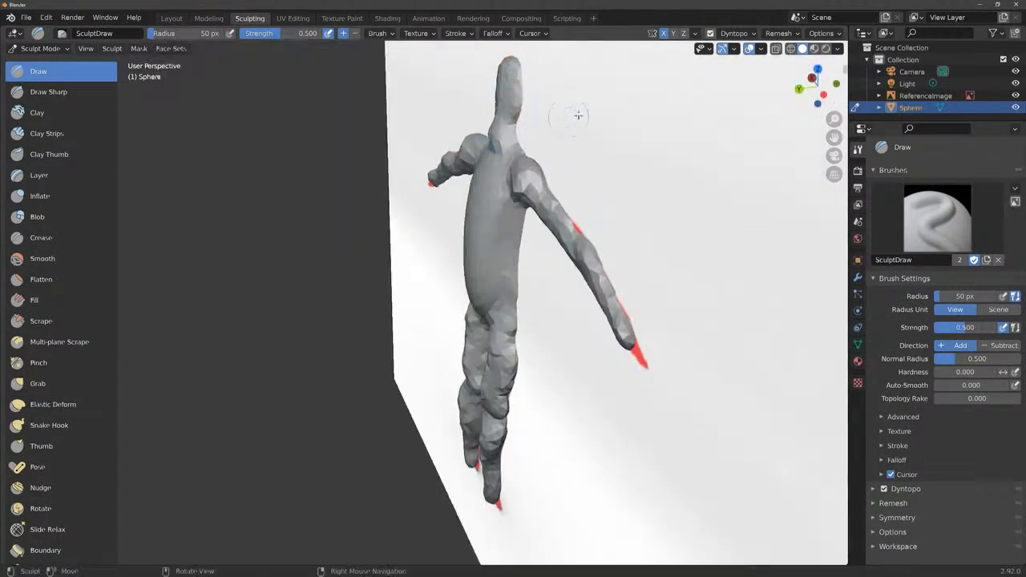
mouse_move(811, 86)
mouse_down()
mouse_move(842, 85)
mouse_move(836, 57)
mouse_move(839, 70)
mouse_move(811, 91)
mouse_up()
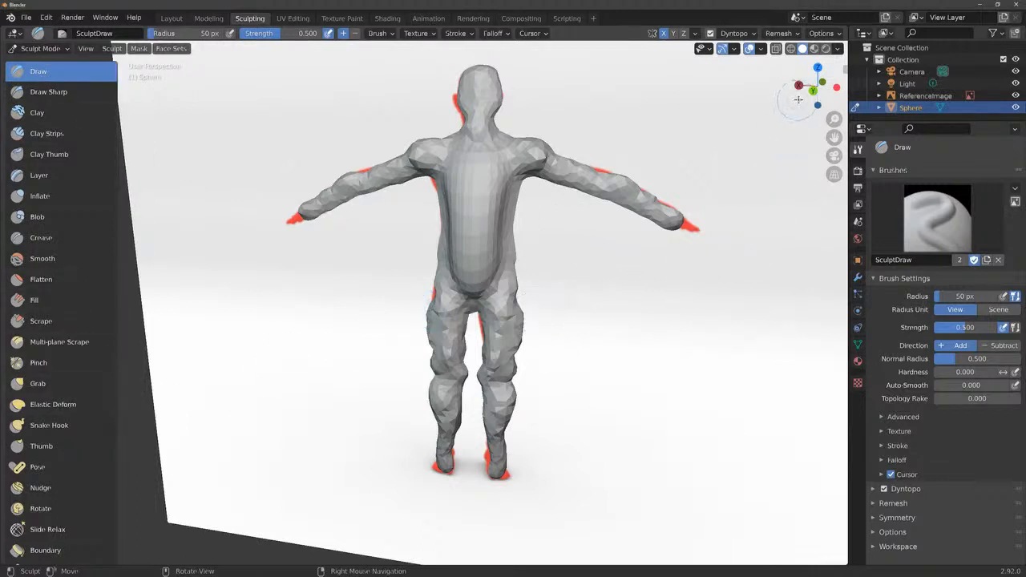
mouse_move(799, 99)
mouse_down()
mouse_move(790, 101)
mouse_move(804, 97)
mouse_up()
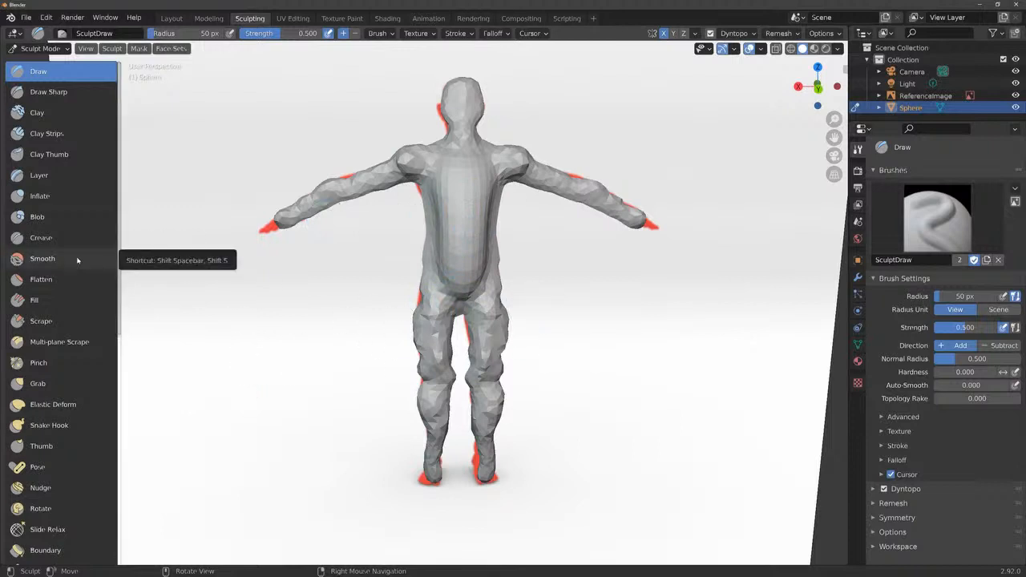
Switch to the Smooth brush and try it on the bumpy outer thighs at strength 0.7.
click(77, 259)
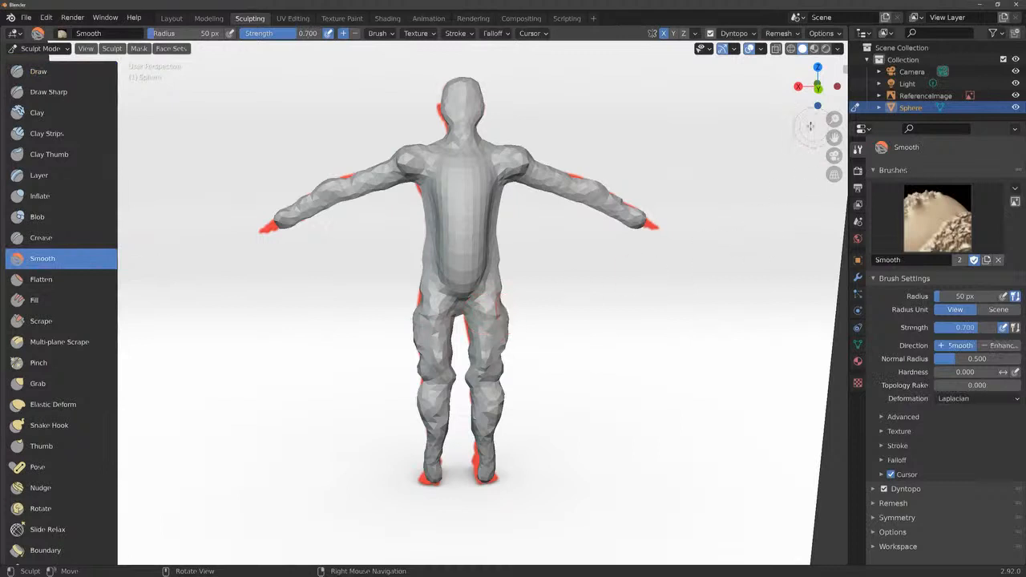
drag(813, 103, 550, 323)
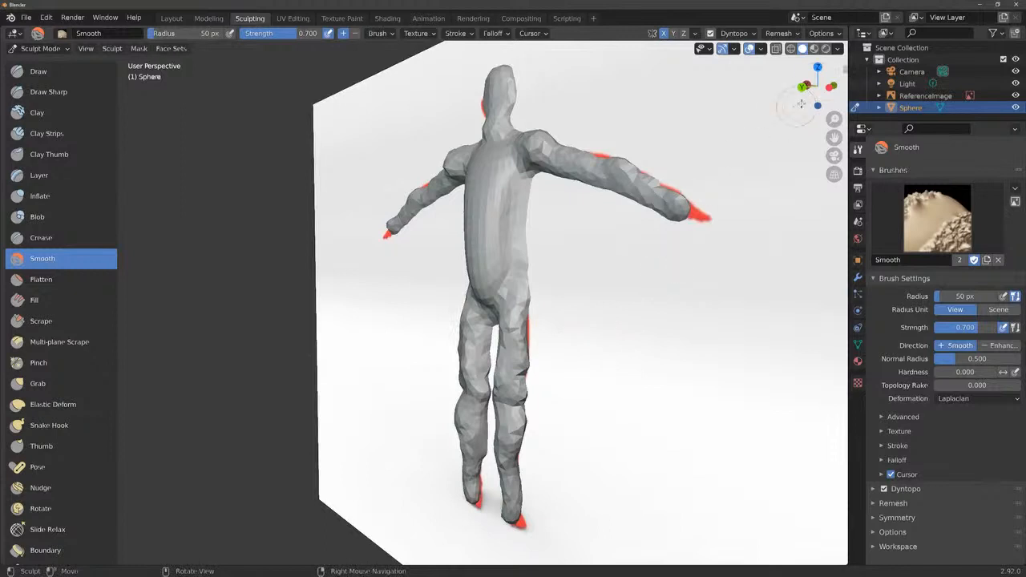
drag(810, 100, 732, 135)
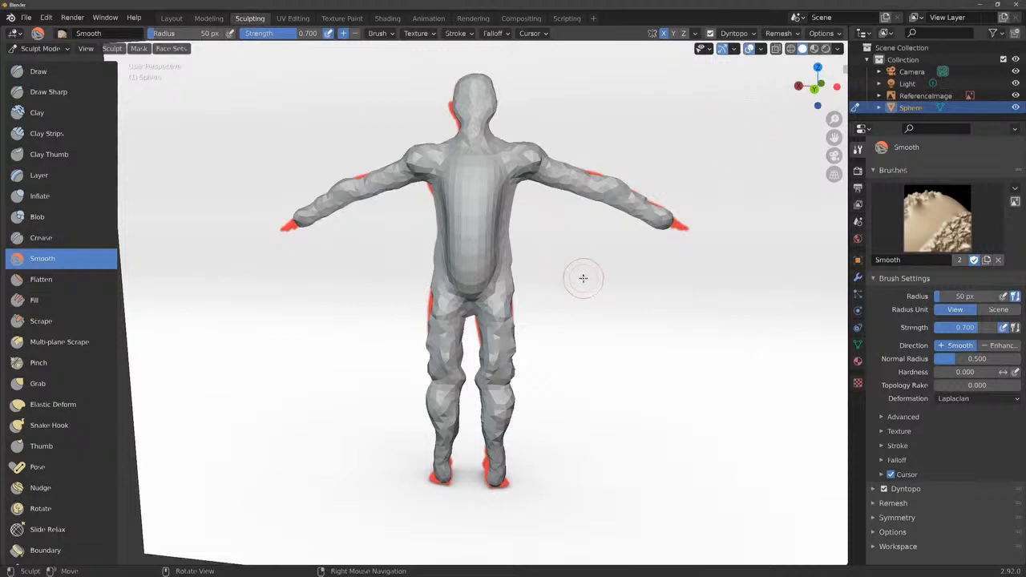
Undo the strong smoothing on the thighs and set the Smooth brush strength to 0.2.
key(ctrl+z)
key(ctrl+z)
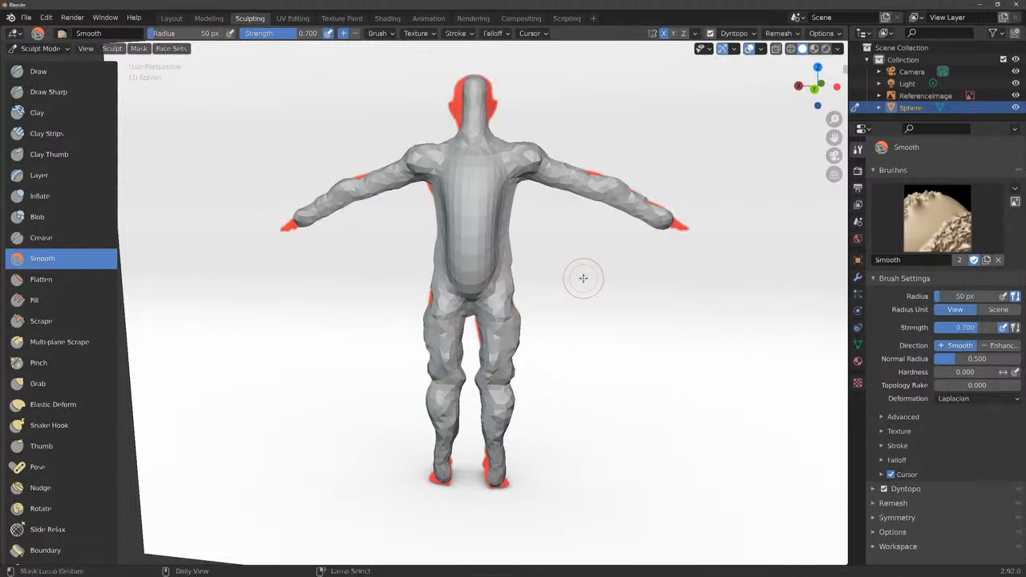
key(ctrl+z)
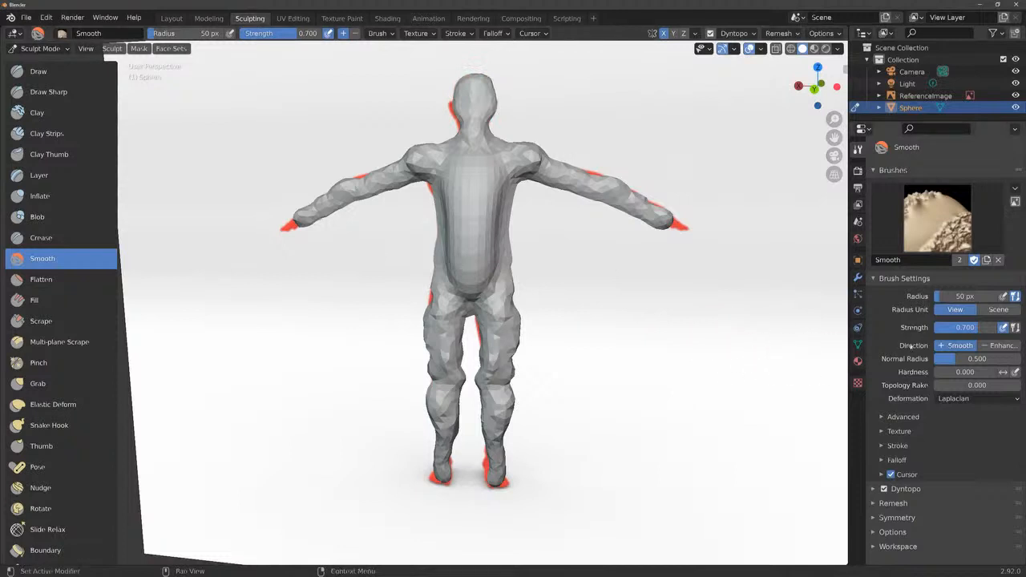
click(958, 328)
text(.2)
key(Return)
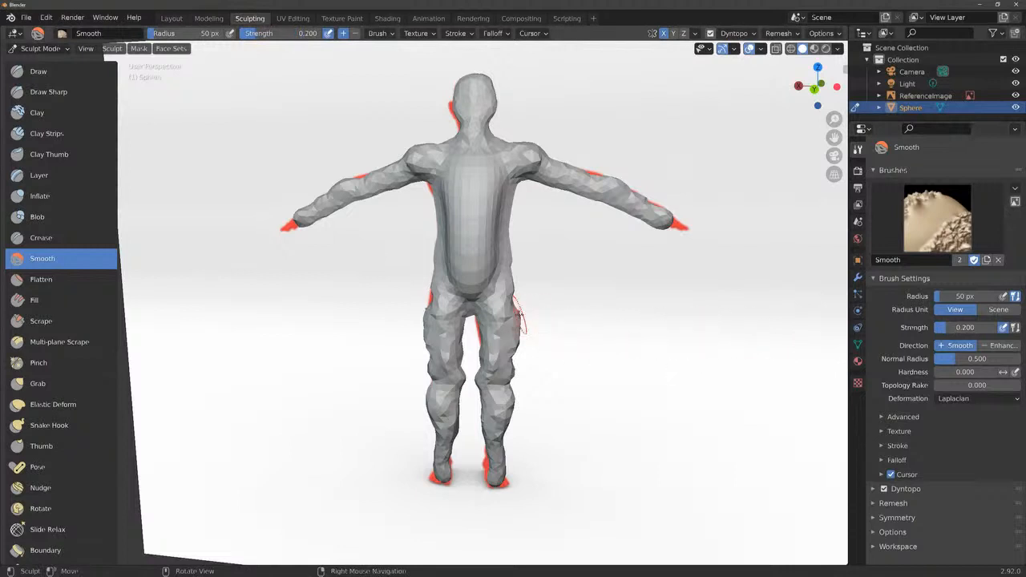
Gently smooth the hips, waist, outer thighs and inner legs with the Smooth brush from behind.
mouse_move(520, 314)
mouse_down()
mouse_move(516, 329)
mouse_move(518, 313)
mouse_up()
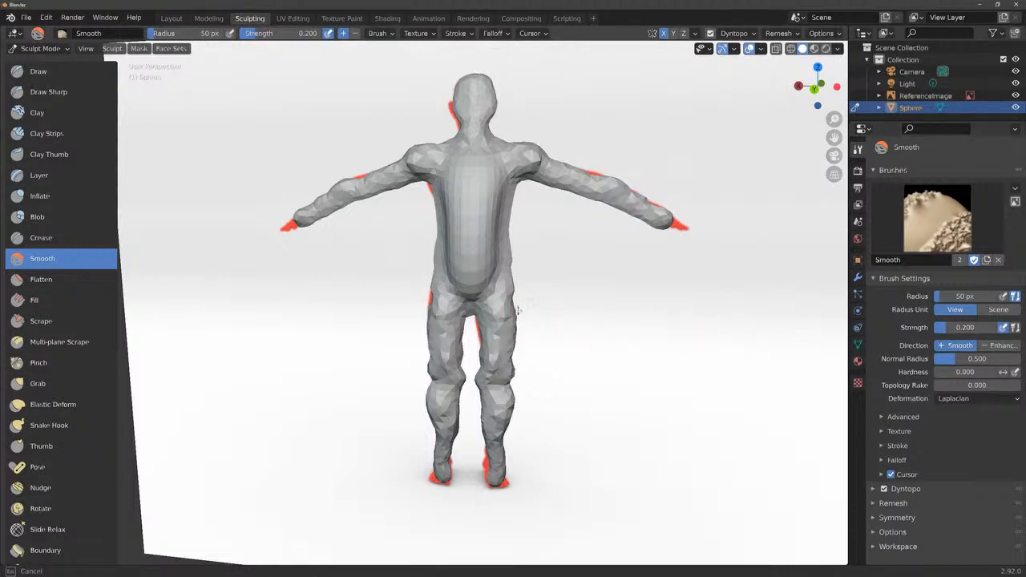
drag(511, 273, 514, 291)
drag(512, 234, 513, 239)
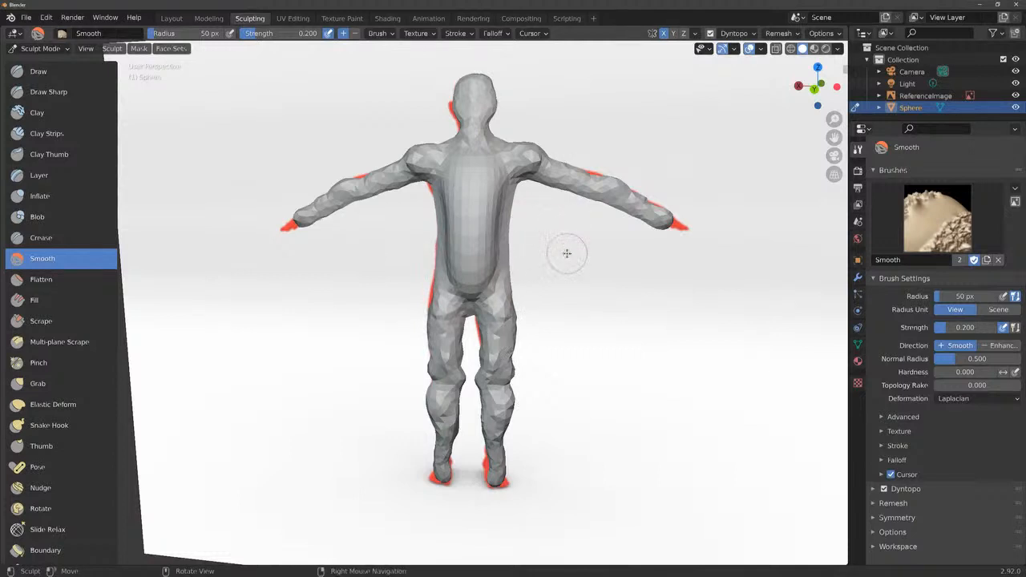
mouse_move(518, 354)
mouse_down()
mouse_move(514, 386)
mouse_move(515, 354)
mouse_move(478, 374)
mouse_up()
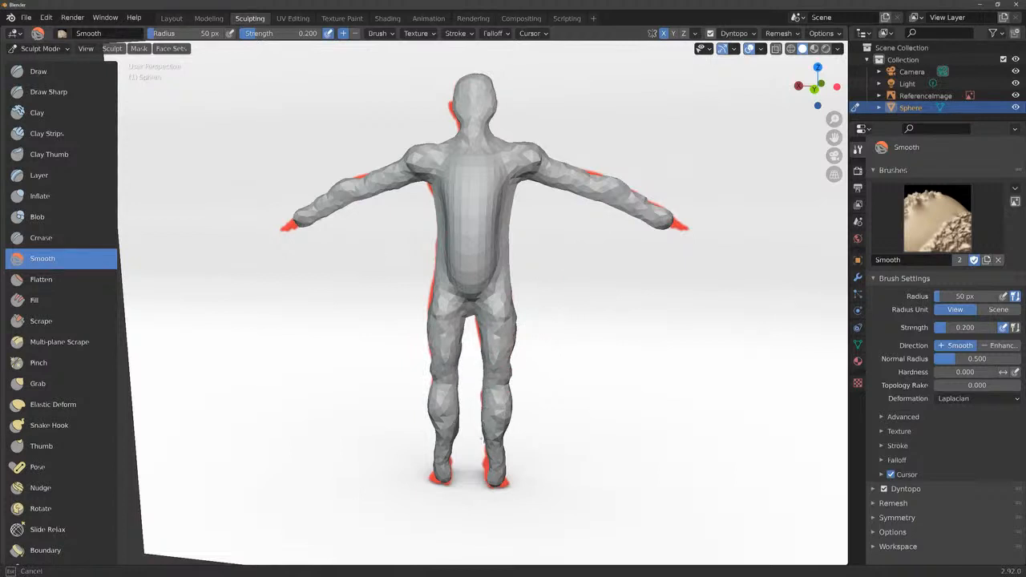
drag(480, 412, 481, 411)
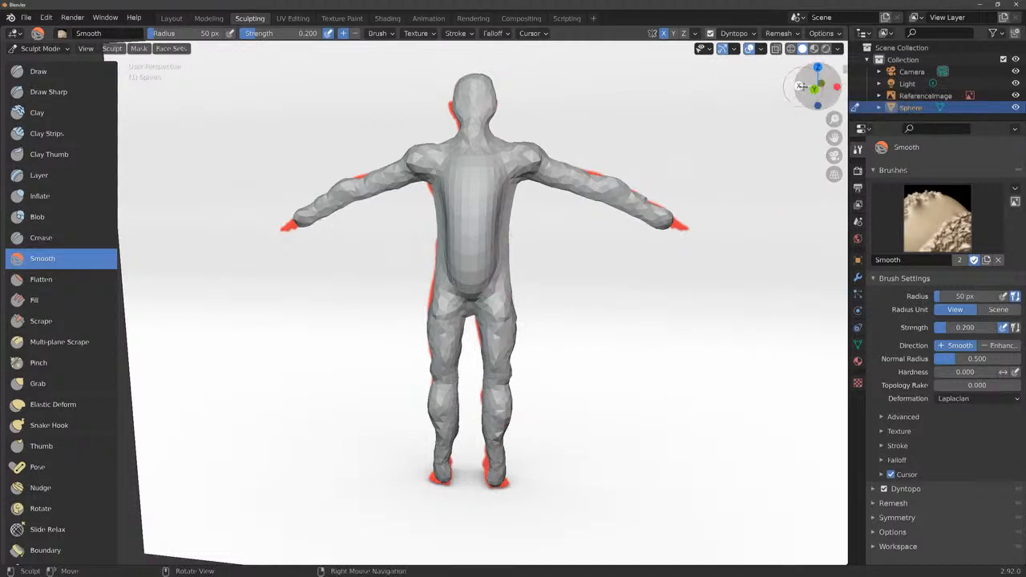
Align to the Back orthographic view and smooth the thighs, waist, knees and calves with the Smooth brush.
mouse_move(816, 86)
mouse_down()
mouse_move(787, 90)
mouse_move(807, 91)
mouse_up()
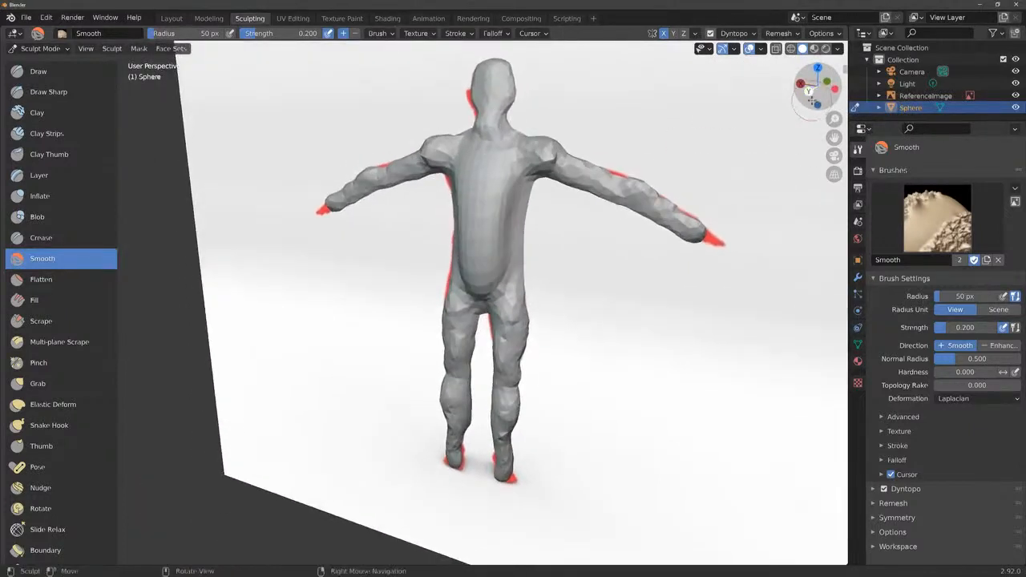
click(809, 91)
mouse_move(531, 394)
mouse_down()
mouse_move(513, 321)
mouse_move(512, 347)
mouse_move(514, 317)
mouse_move(512, 335)
mouse_up()
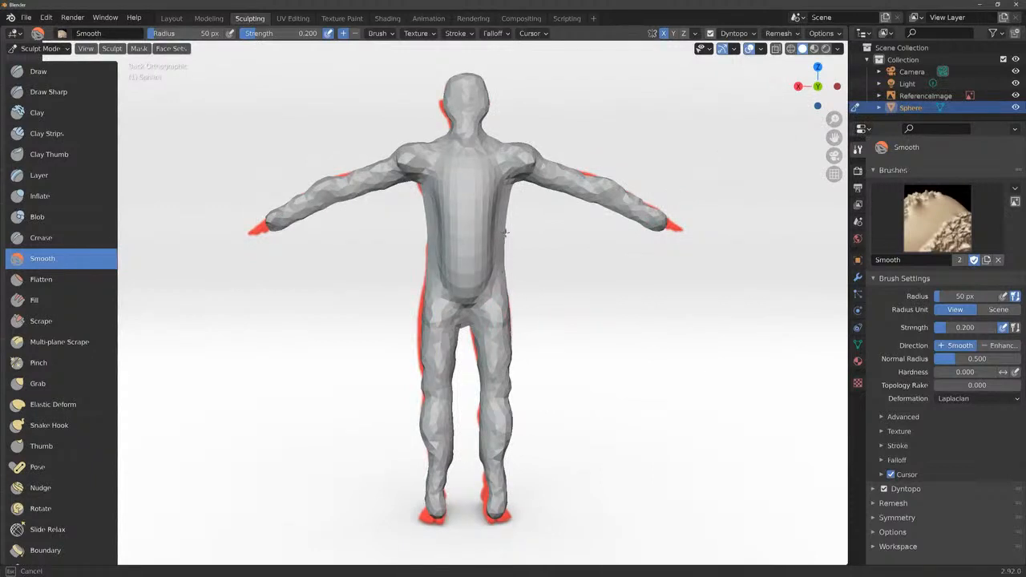
drag(507, 237, 507, 239)
drag(518, 382, 508, 421)
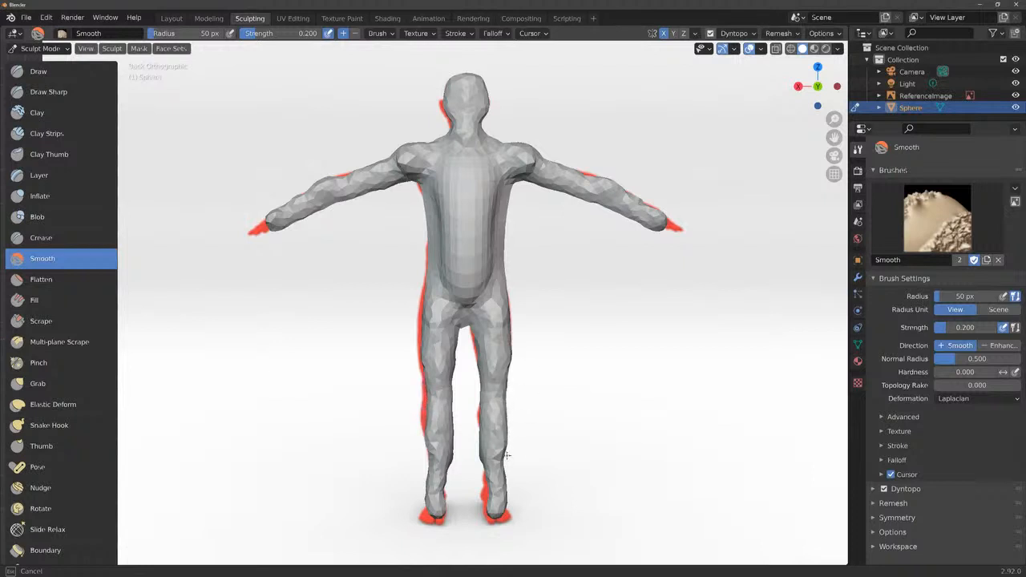
mouse_move(506, 457)
mouse_down()
mouse_move(503, 479)
mouse_move(503, 452)
mouse_move(482, 438)
mouse_up()
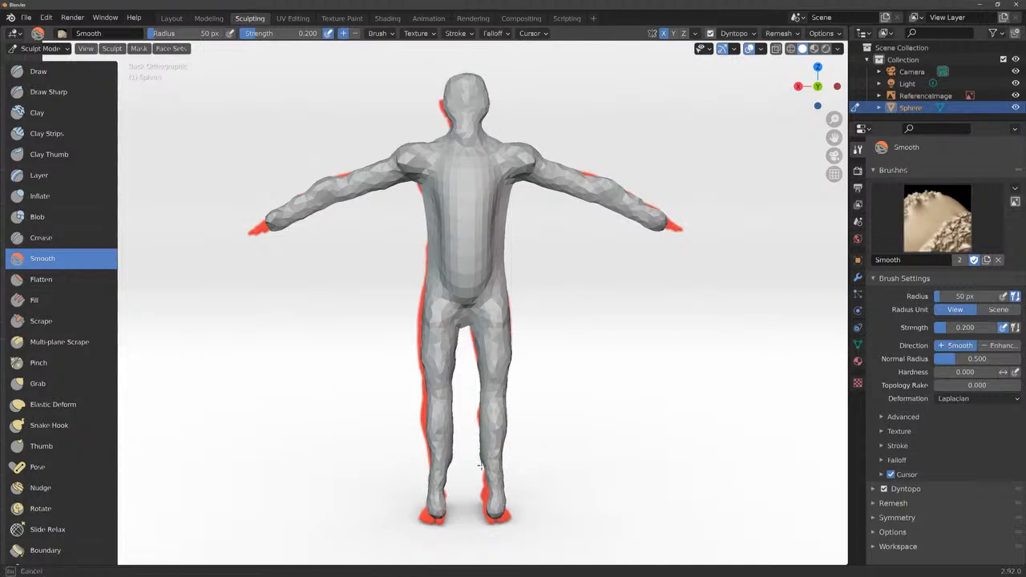
drag(481, 438, 481, 454)
Smooth the shoulders, the undersides of the arms, the outer thighs and the inner calves from the back view.
drag(531, 160, 533, 156)
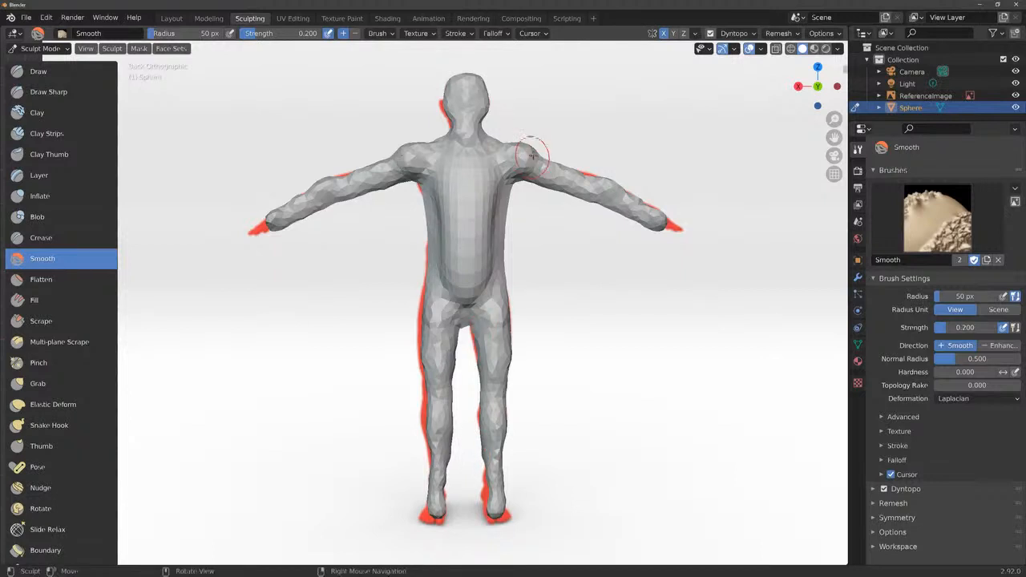
mouse_move(550, 192)
mouse_down()
mouse_move(538, 188)
mouse_move(622, 212)
mouse_up()
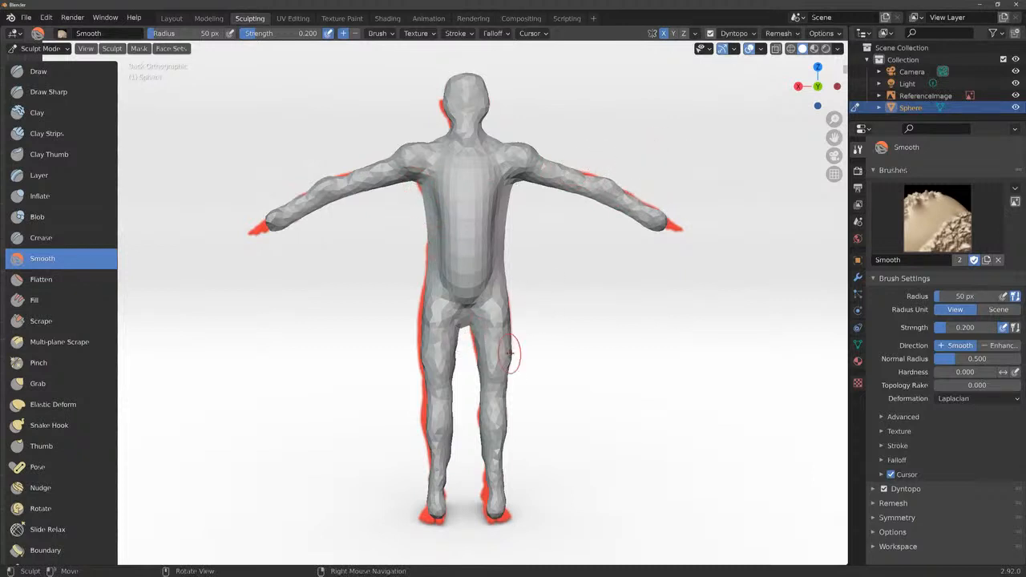
mouse_move(518, 344)
mouse_down()
mouse_move(510, 357)
mouse_move(515, 337)
mouse_up()
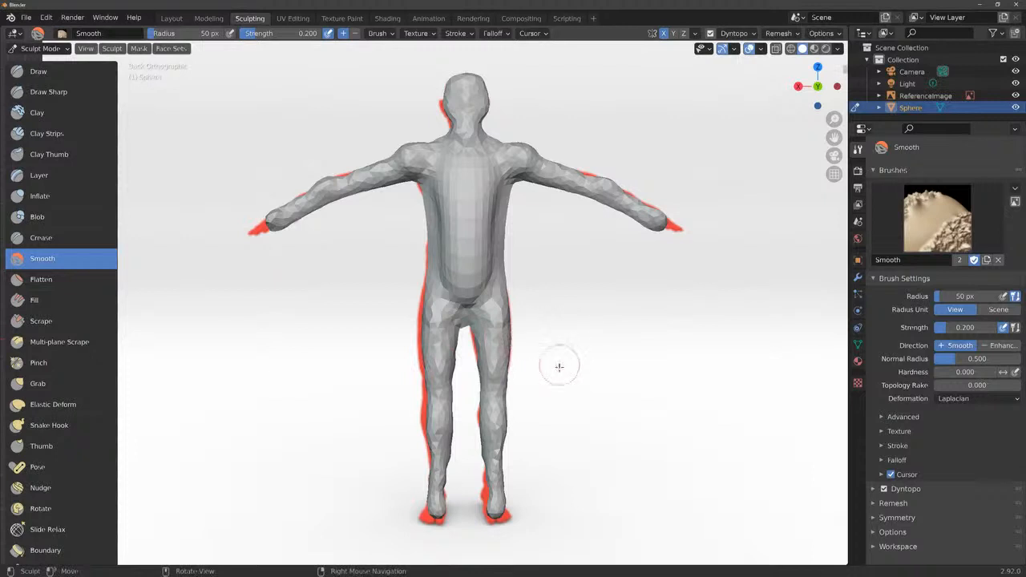
mouse_move(453, 453)
mouse_down()
mouse_move(449, 463)
mouse_move(451, 443)
mouse_up()
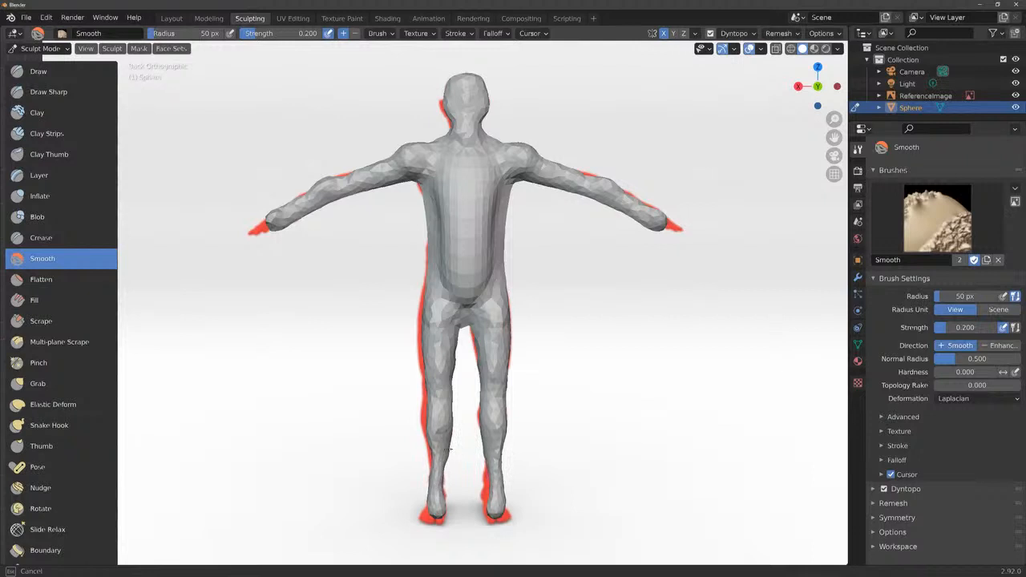
drag(451, 449, 452, 454)
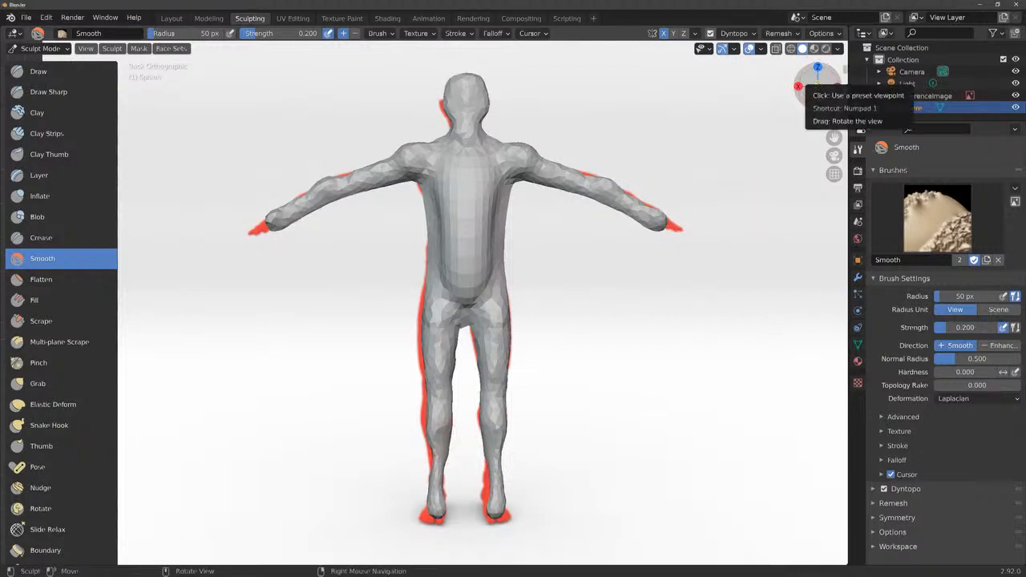
Align to the Front orthographic view and smooth the sides of the torso down through the hips to the thighs.
drag(815, 80, 864, 99)
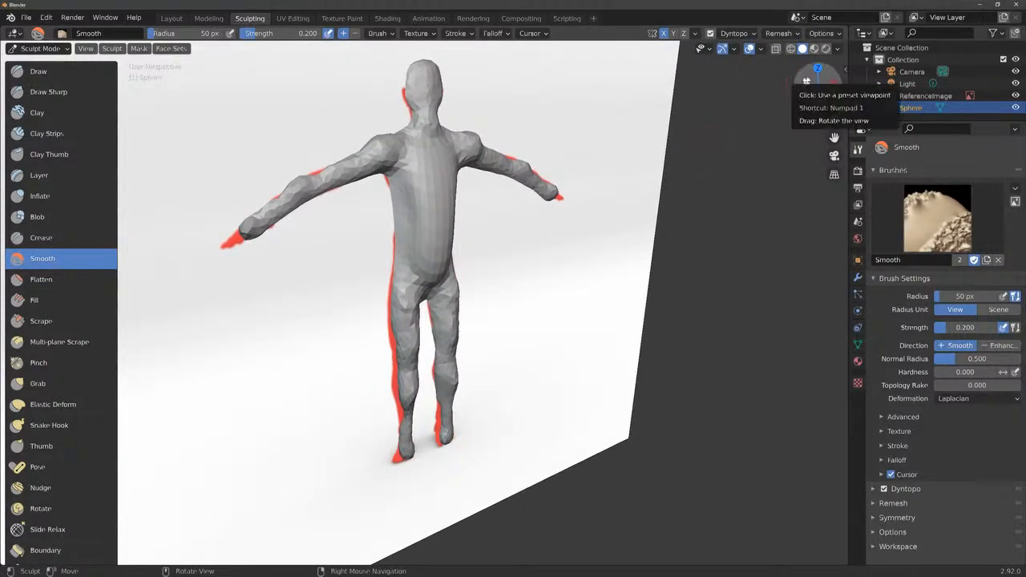
click(806, 81)
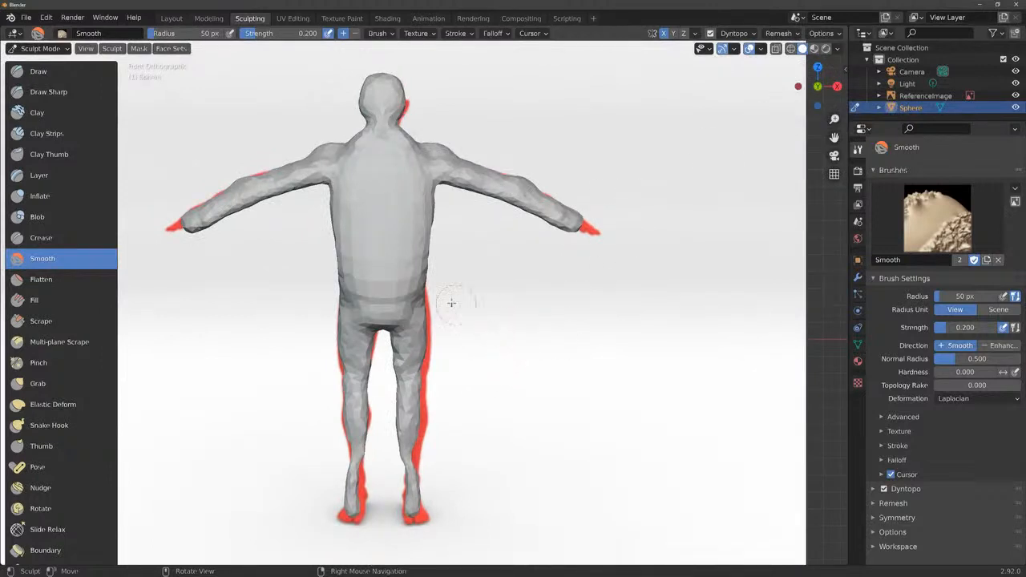
mouse_move(331, 199)
mouse_down()
mouse_move(340, 267)
mouse_move(345, 223)
mouse_move(334, 192)
mouse_move(342, 240)
mouse_move(335, 210)
mouse_move(338, 226)
mouse_up()
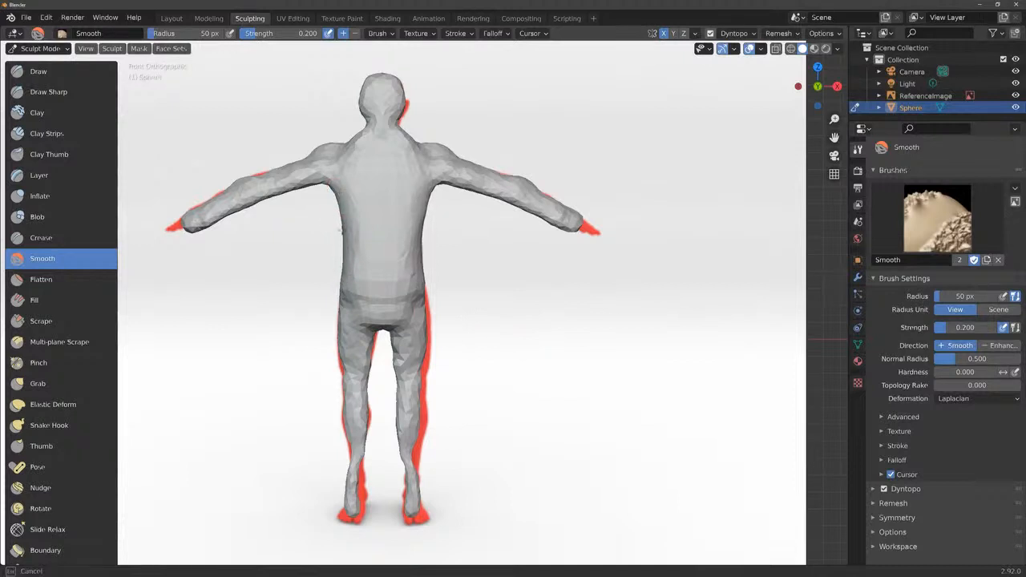
mouse_move(347, 279)
mouse_down()
mouse_move(346, 259)
mouse_move(341, 355)
mouse_up()
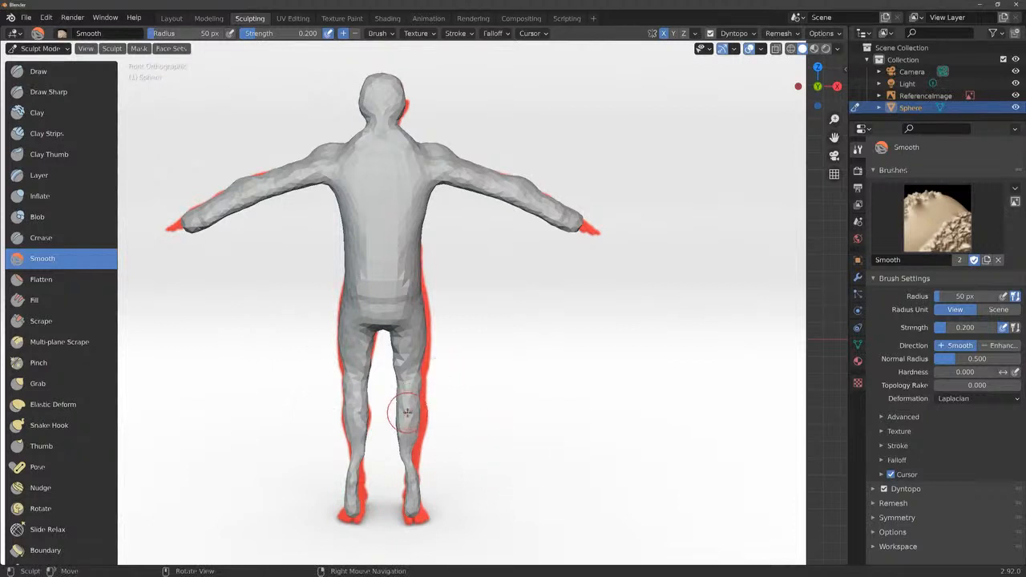
Build up the thighs, knees and lower legs with the Draw brush from both sides to fill the reference silhouette.
drag(393, 350, 395, 351)
click(73, 72)
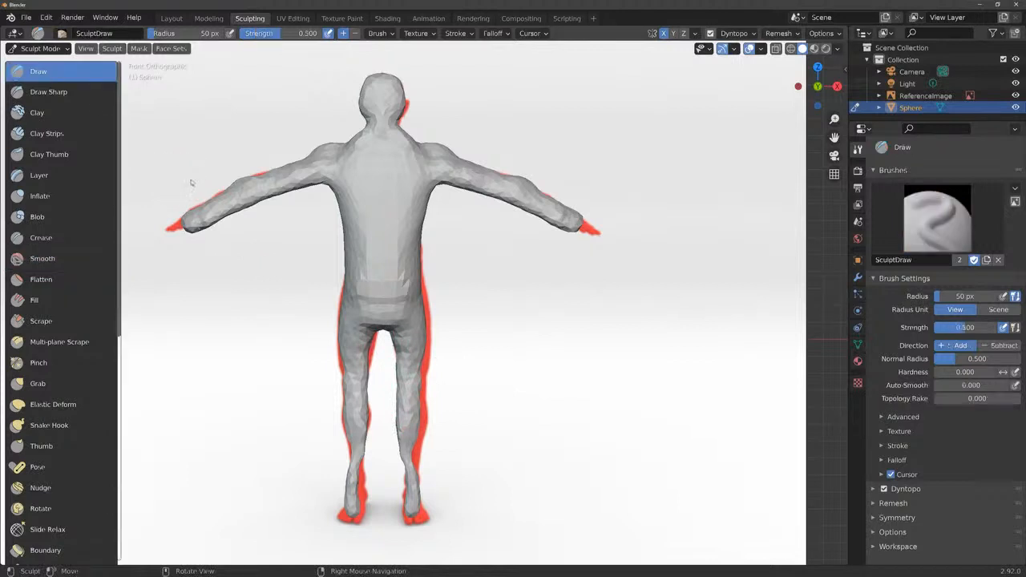
mouse_move(374, 334)
mouse_down()
mouse_move(367, 362)
mouse_move(373, 345)
mouse_move(344, 369)
mouse_up()
mouse_move(367, 407)
mouse_down()
mouse_move(358, 496)
mouse_move(354, 471)
mouse_up()
mouse_move(414, 446)
mouse_down()
mouse_move(420, 290)
mouse_move(409, 480)
mouse_up()
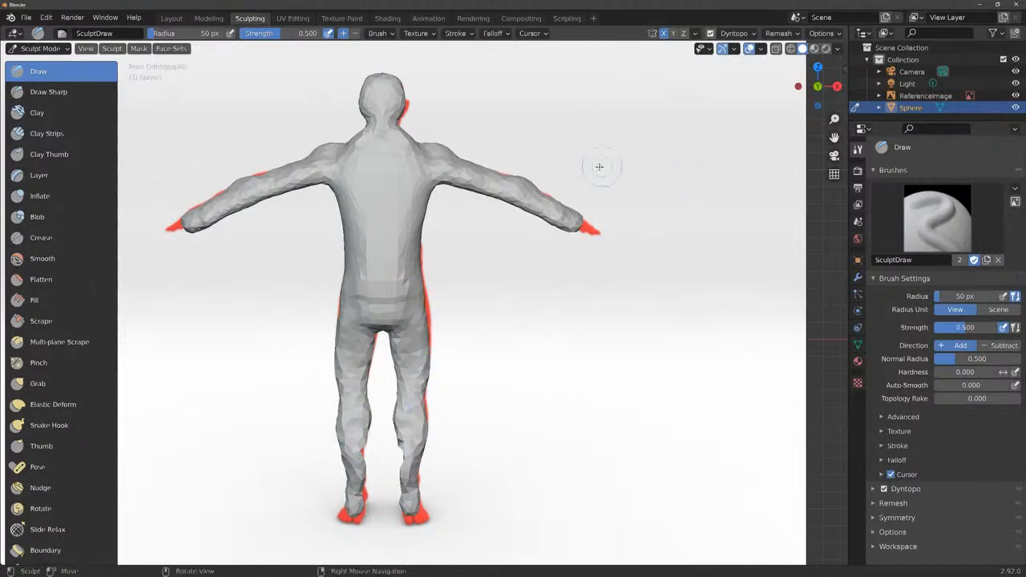
mouse_move(816, 86)
mouse_down()
mouse_move(738, 104)
mouse_move(831, 87)
mouse_move(901, 92)
mouse_move(154, 72)
mouse_up()
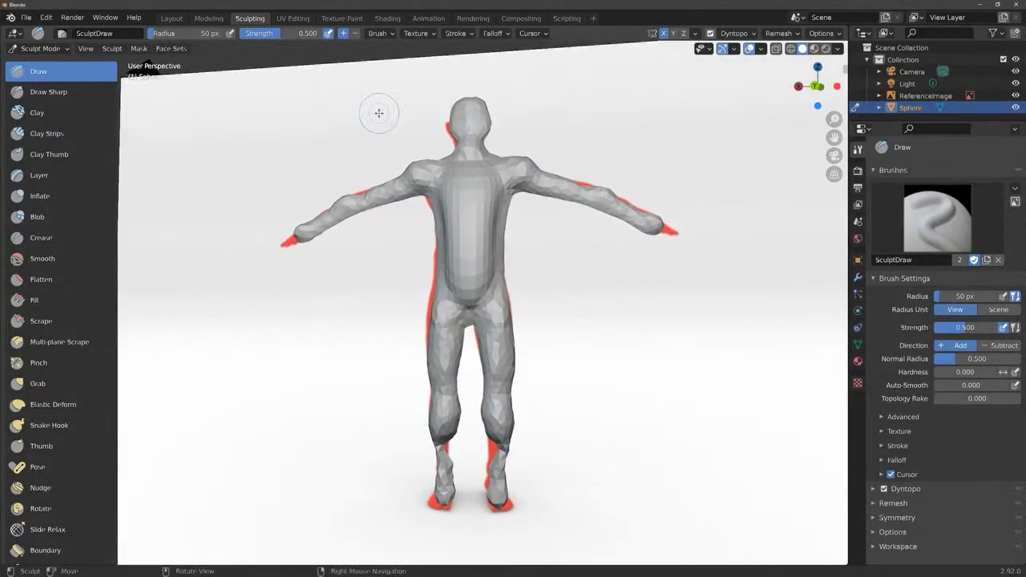
mouse_move(498, 449)
mouse_down()
mouse_move(445, 453)
mouse_move(497, 472)
mouse_move(497, 461)
mouse_move(498, 482)
mouse_up()
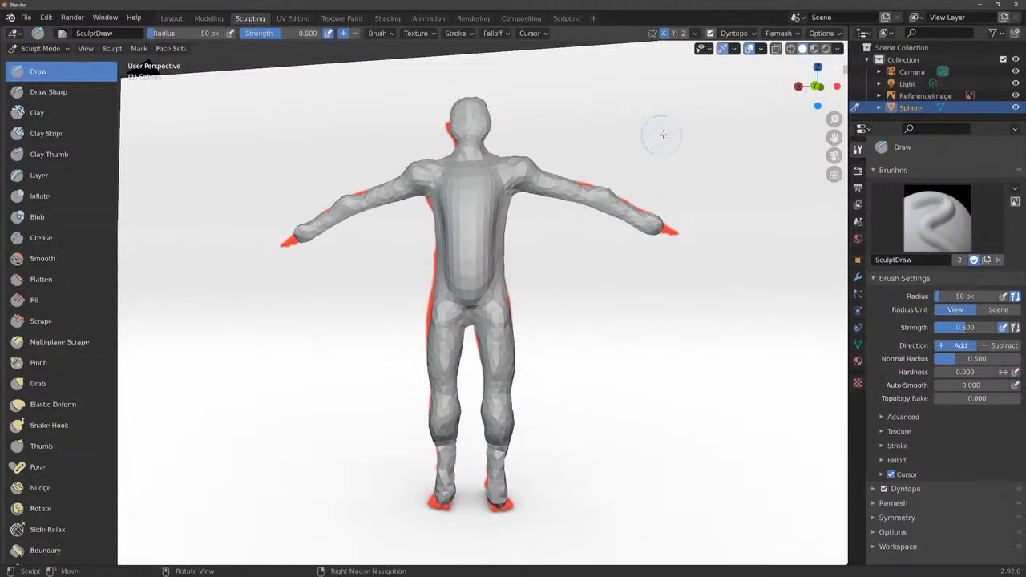
Hide the reference image in the viewport and check the body shape from the front and side.
mouse_move(819, 87)
mouse_down()
mouse_move(858, 118)
mouse_move(764, 122)
mouse_move(815, 88)
mouse_move(805, 88)
mouse_up()
click(1016, 95)
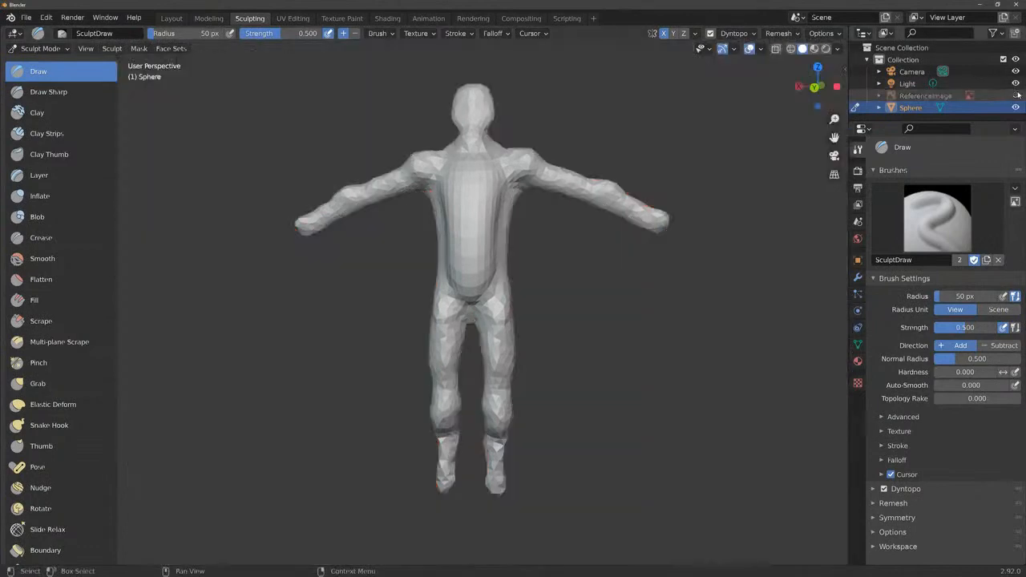
drag(815, 87, 733, 140)
drag(834, 137, 768, 206)
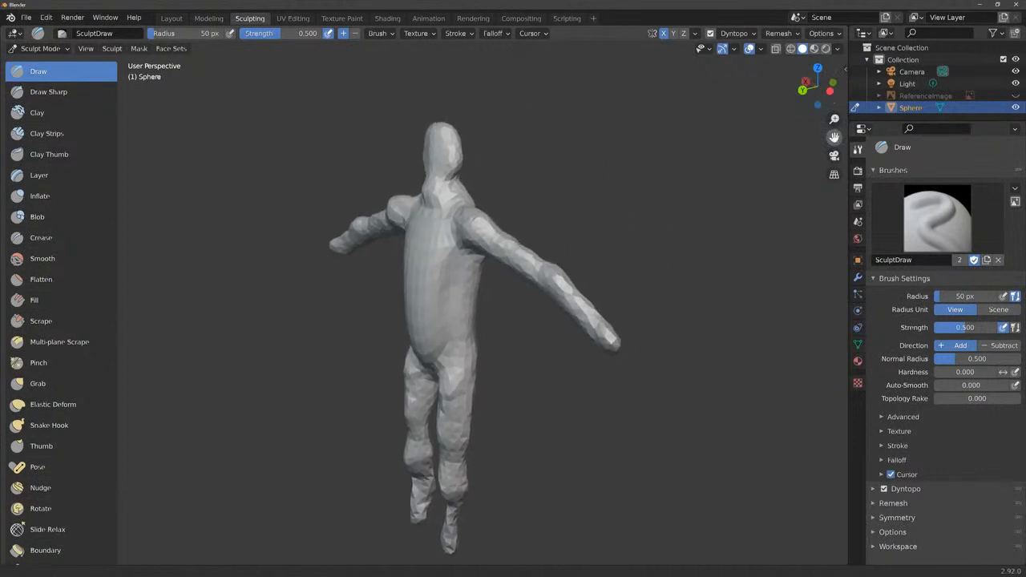
mouse_move(803, 90)
mouse_down()
mouse_move(823, 91)
mouse_move(740, 92)
mouse_move(866, 95)
mouse_up()
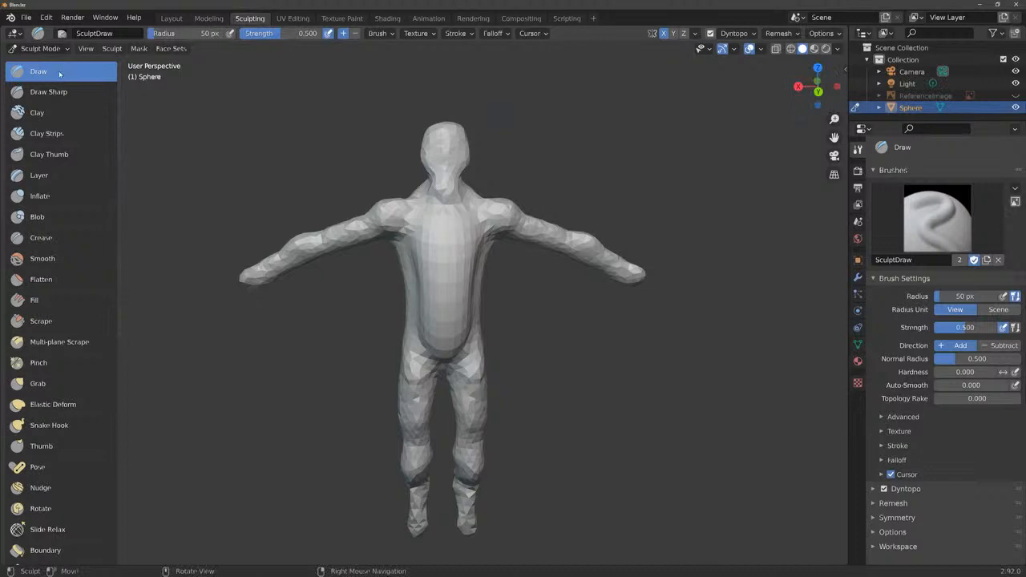
Smooth the lower belly, hips and lower back with the Smooth brush at strength 0.200.
click(57, 261)
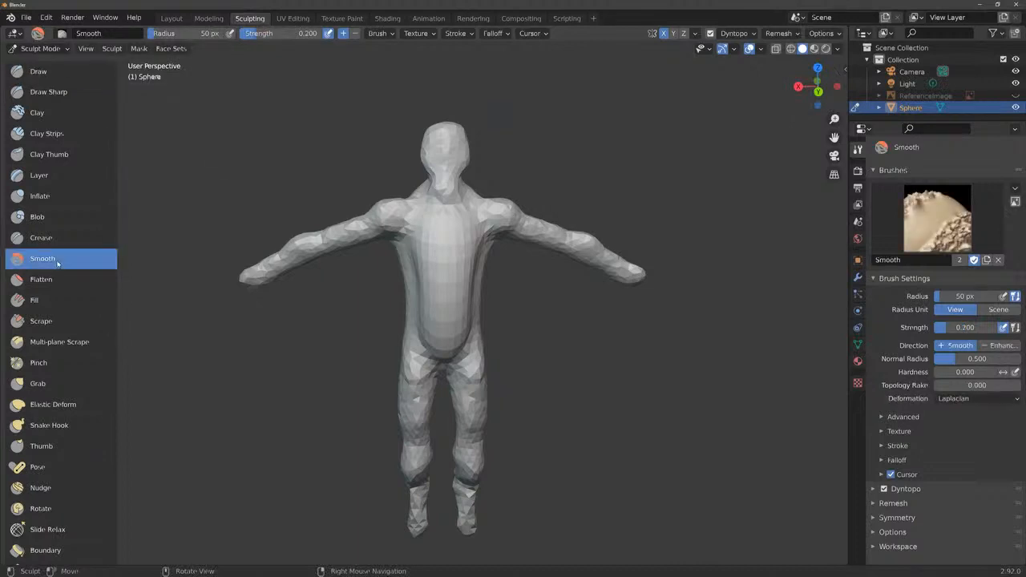
click(69, 405)
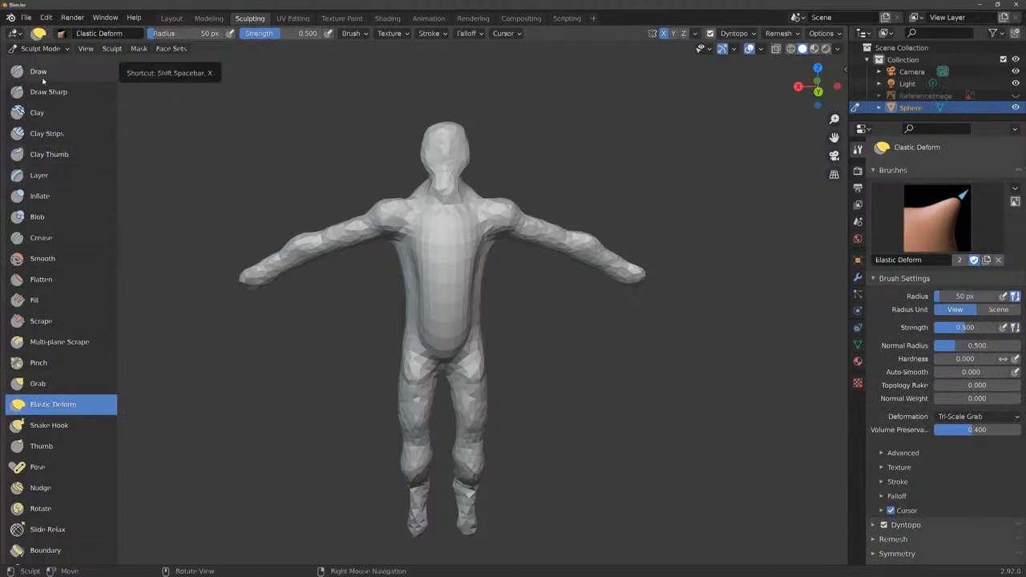
key(shift+s)
middle_drag(385, 185, 431, 187)
middle_drag(491, 301, 445, 305)
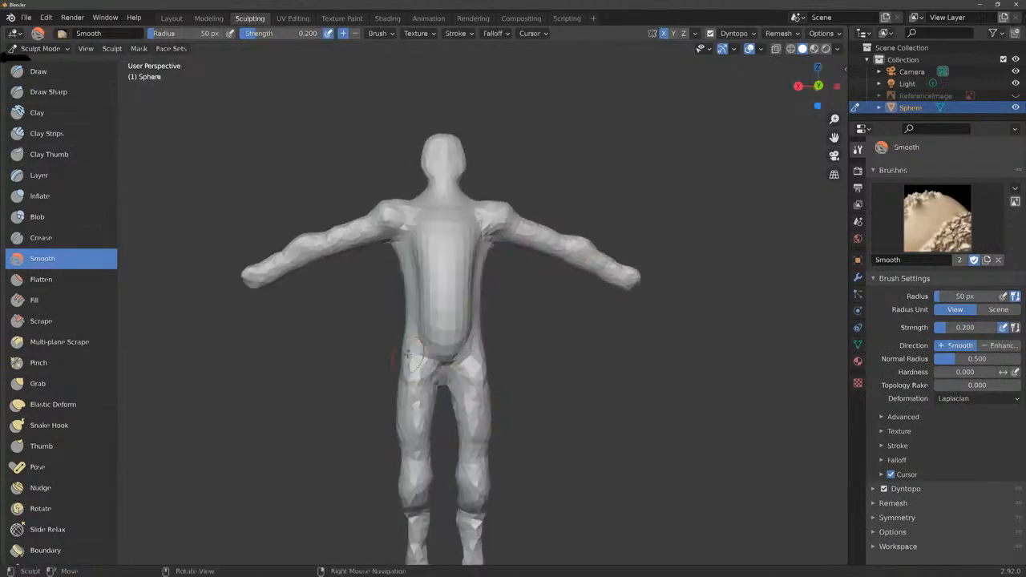
mouse_move(445, 307)
mouse_down()
mouse_move(440, 346)
mouse_move(417, 377)
mouse_up()
middle_drag(417, 377, 602, 372)
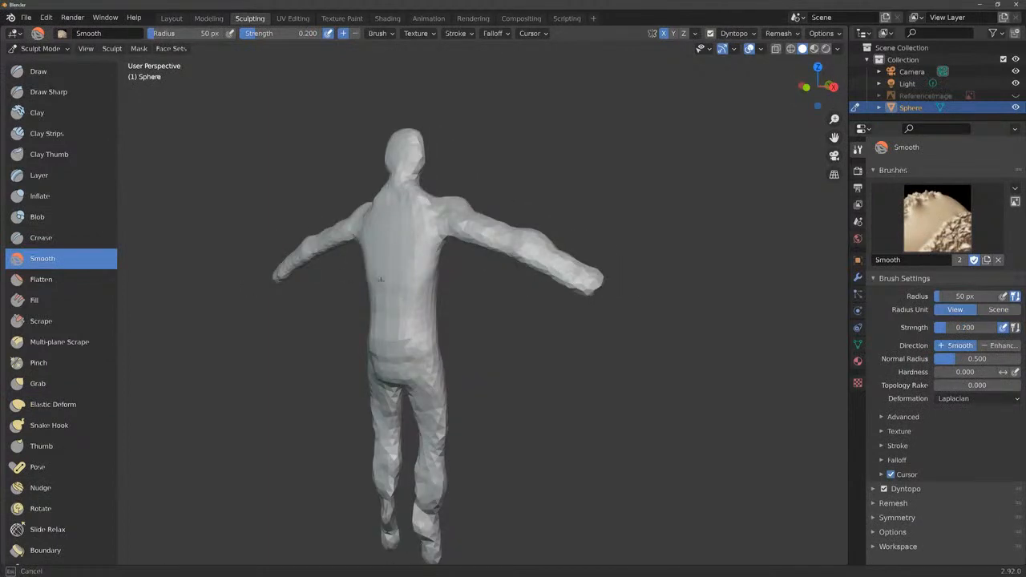
drag(401, 331, 398, 348)
Smooth the hips and legs from several angles with the Smooth brush.
drag(816, 86, 621, 84)
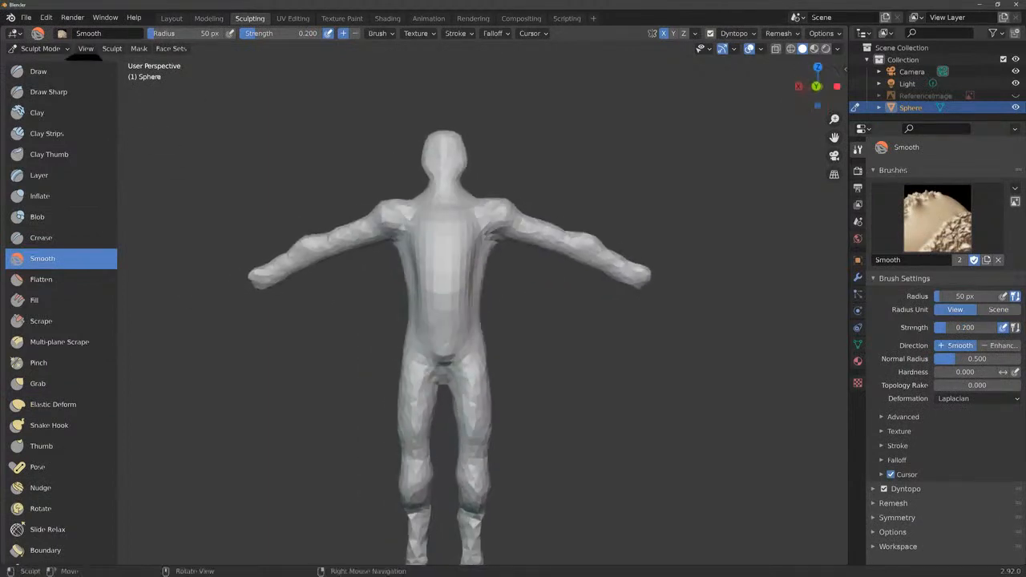
drag(834, 137, 885, 13)
drag(514, 353, 526, 389)
drag(816, 86, 485, 88)
drag(411, 343, 407, 371)
mouse_move(816, 87)
mouse_down()
mouse_move(890, 93)
mouse_move(802, 87)
mouse_move(882, 132)
mouse_move(906, 224)
mouse_up()
Add volume to the upper torso, buttocks, thighs and lower legs with the Draw brush at strength 0.500.
click(72, 75)
mouse_move(475, 181)
mouse_down()
mouse_move(450, 221)
mouse_move(447, 191)
mouse_up()
drag(818, 87, 818, 50)
drag(438, 268, 446, 296)
drag(818, 87, 681, 87)
drag(405, 270, 409, 377)
mouse_move(810, 98)
mouse_down()
mouse_move(958, 96)
mouse_move(804, 96)
mouse_move(870, 98)
mouse_up()
drag(439, 439, 439, 461)
drag(818, 87, 718, 87)
mouse_move(390, 479)
mouse_down()
mouse_move(396, 445)
mouse_move(395, 464)
mouse_up()
Smooth along the arm and around the lower legs with the Smooth brush.
click(61, 258)
drag(818, 87, 737, 95)
mouse_move(362, 120)
mouse_down()
mouse_move(253, 169)
mouse_move(200, 207)
mouse_up()
drag(818, 87, 601, 55)
mouse_move(408, 451)
mouse_down()
mouse_move(398, 457)
mouse_move(394, 437)
mouse_up()
Reshape the lower legs from the side with Elastic Deform and return to smoothing the thighs.
mouse_move(818, 87)
mouse_down()
mouse_move(921, 87)
mouse_move(874, 87)
mouse_up()
click(53, 404)
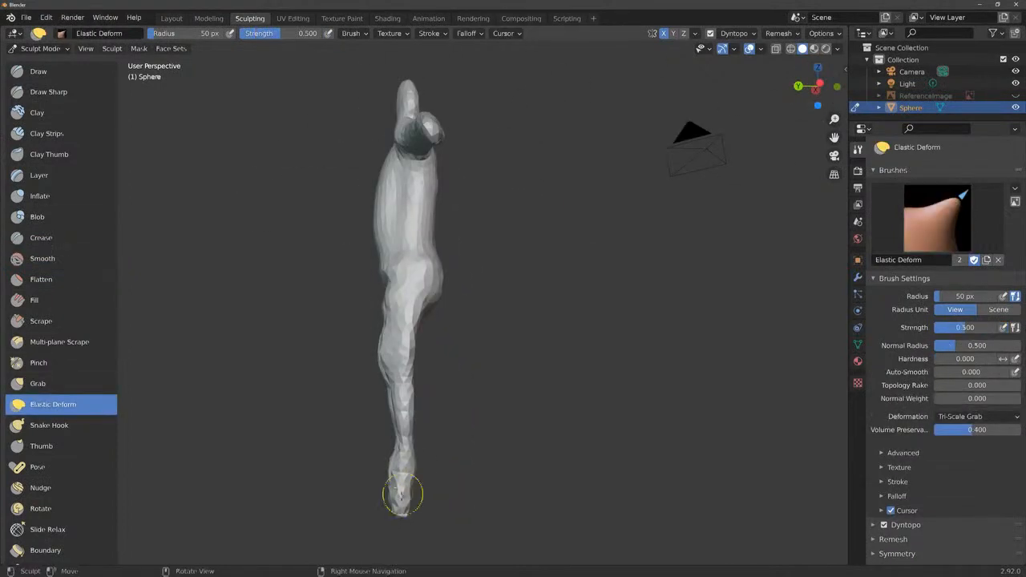
drag(400, 490, 398, 425)
key(s)
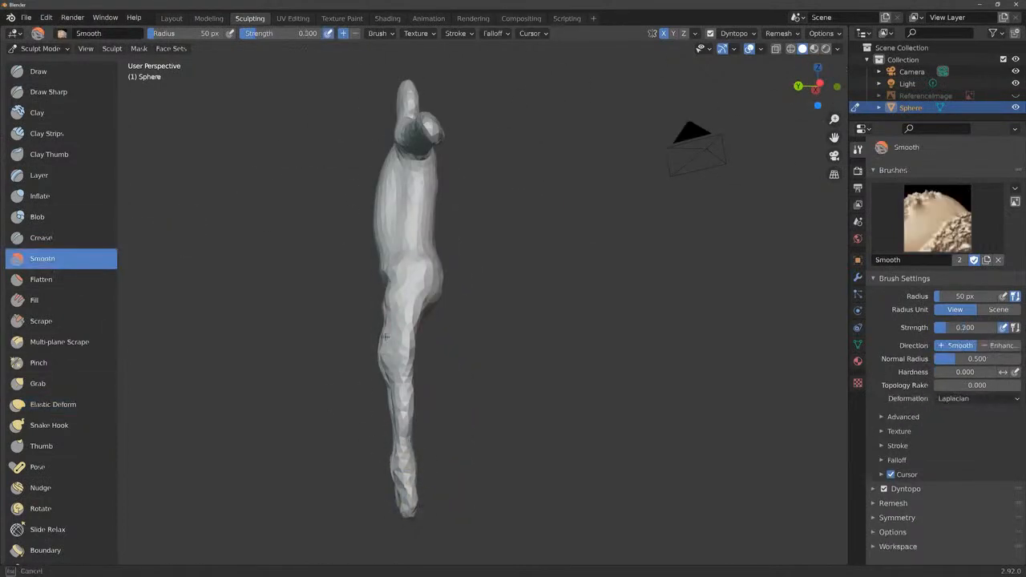
drag(818, 87, 898, 86)
Thicken the legs from the thighs down to the ankles with the Draw brush.
click(39, 72)
drag(403, 311, 400, 494)
middle_drag(401, 473, 412, 471)
mouse_move(403, 330)
mouse_down()
mouse_move(403, 451)
mouse_move(405, 319)
mouse_move(404, 483)
mouse_up()
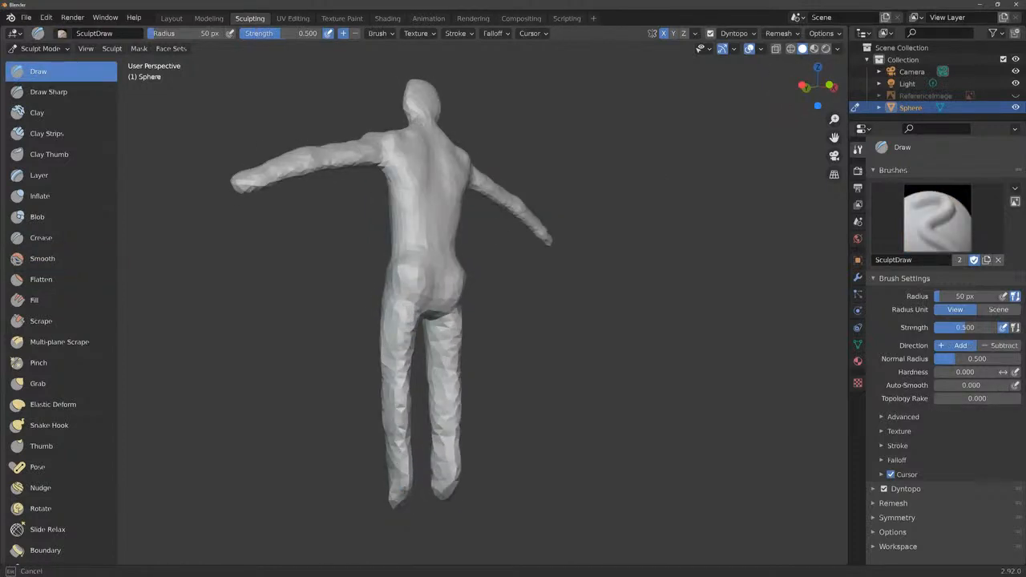
Smooth the hips, buttocks and side of the torso with the Smooth brush from several angles.
mouse_move(818, 87)
mouse_down()
mouse_move(694, 48)
mouse_move(367, 66)
mouse_up()
key(shift+s)
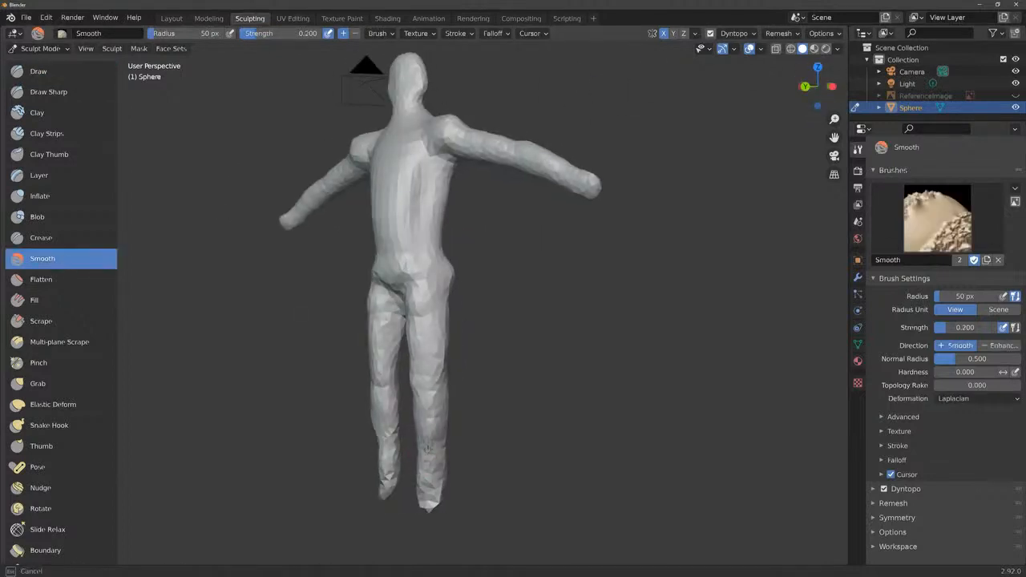
drag(818, 86, 874, 87)
drag(456, 273, 429, 289)
drag(817, 87, 922, 87)
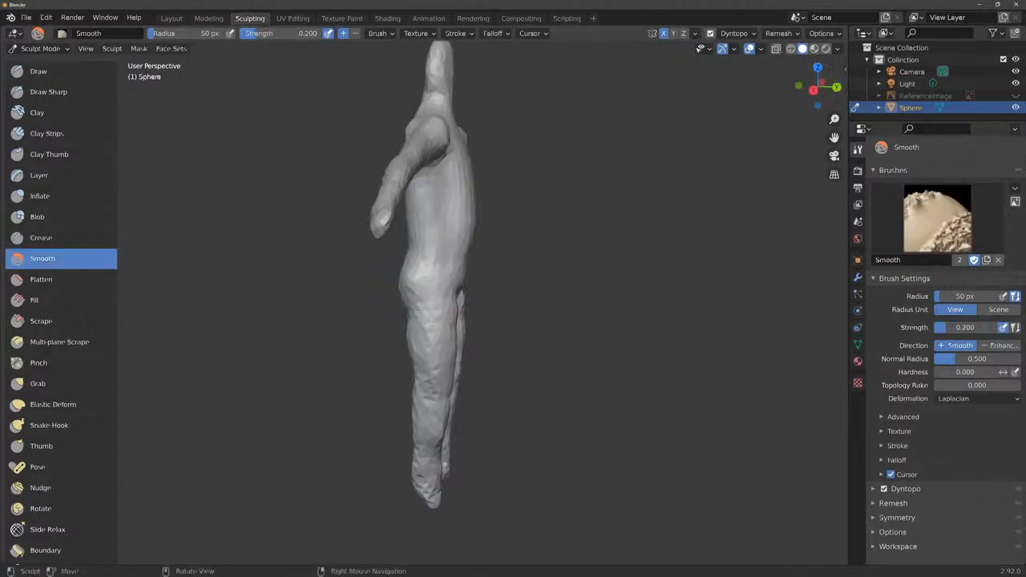
drag(429, 273, 417, 277)
mouse_move(419, 253)
middle_down()
mouse_move(501, 265)
mouse_move(409, 229)
middle_up()
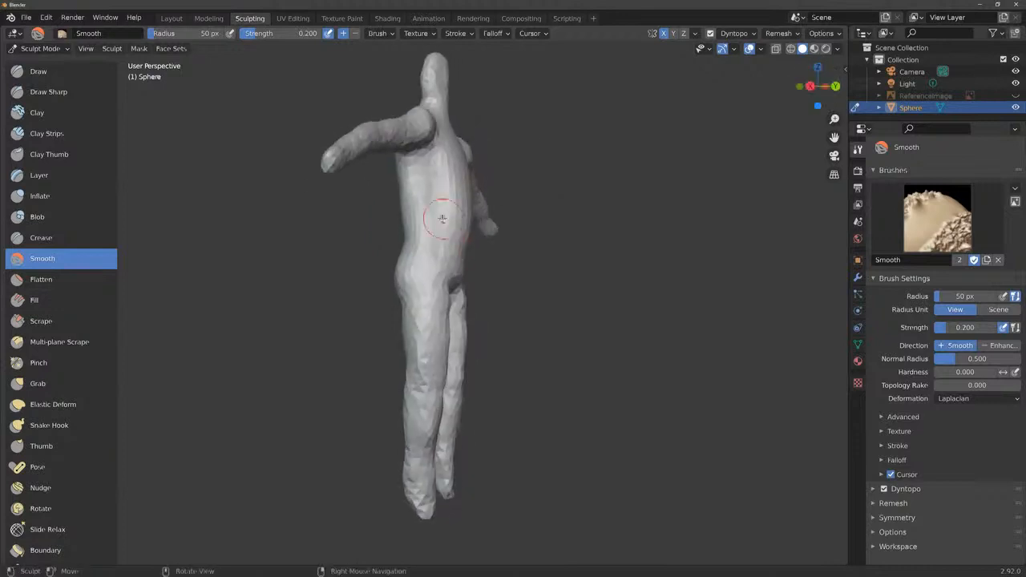
mouse_move(444, 217)
mouse_down()
mouse_move(457, 169)
mouse_move(451, 210)
mouse_up()
Carve creases around the shoulders and armpits with the Crease brush at strength 0.250.
mouse_move(818, 87)
mouse_down()
mouse_move(739, 95)
mouse_move(842, 105)
mouse_up()
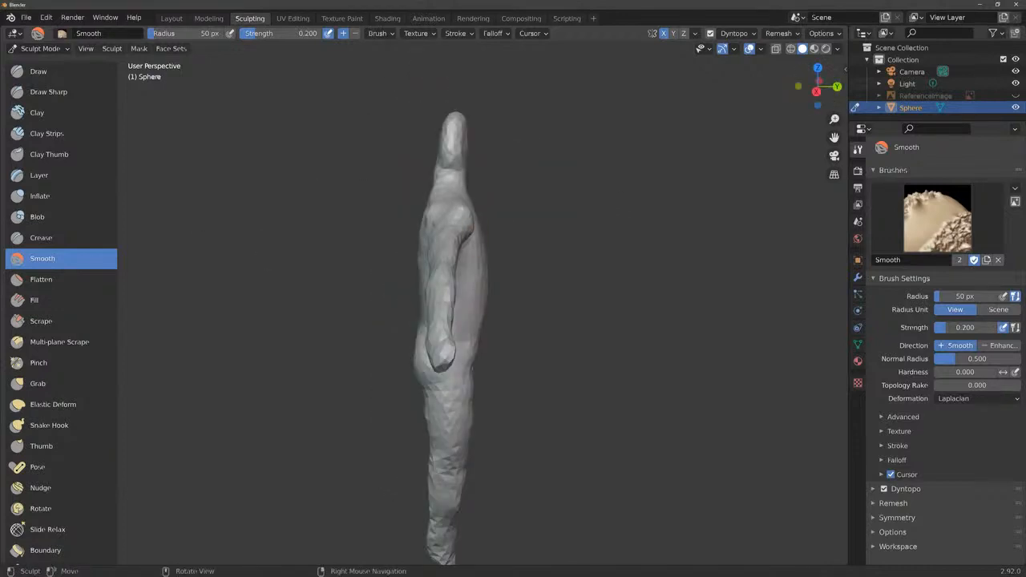
drag(818, 87, 914, 131)
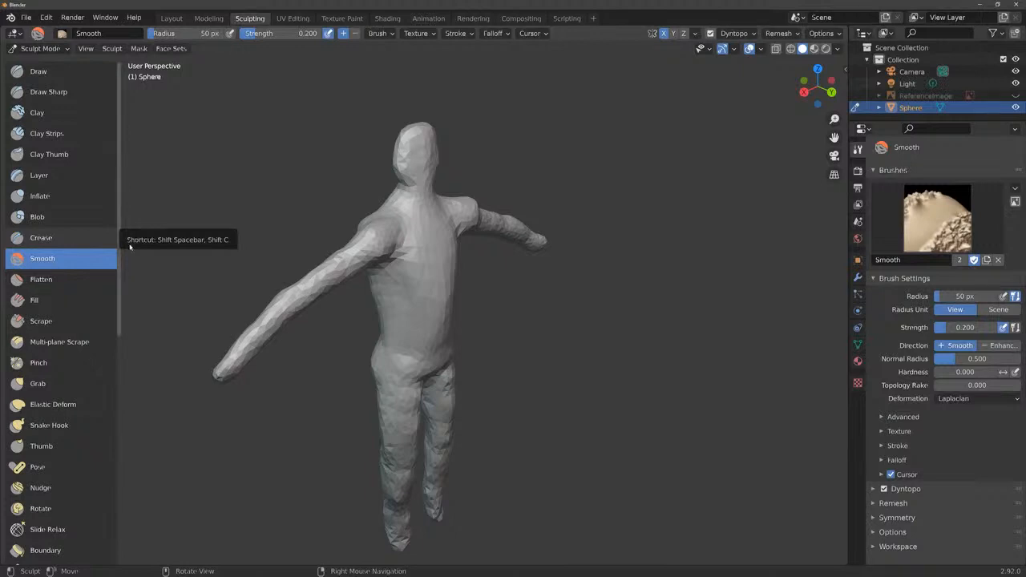
mouse_move(811, 95)
mouse_down()
mouse_move(875, 90)
mouse_move(851, 90)
mouse_up()
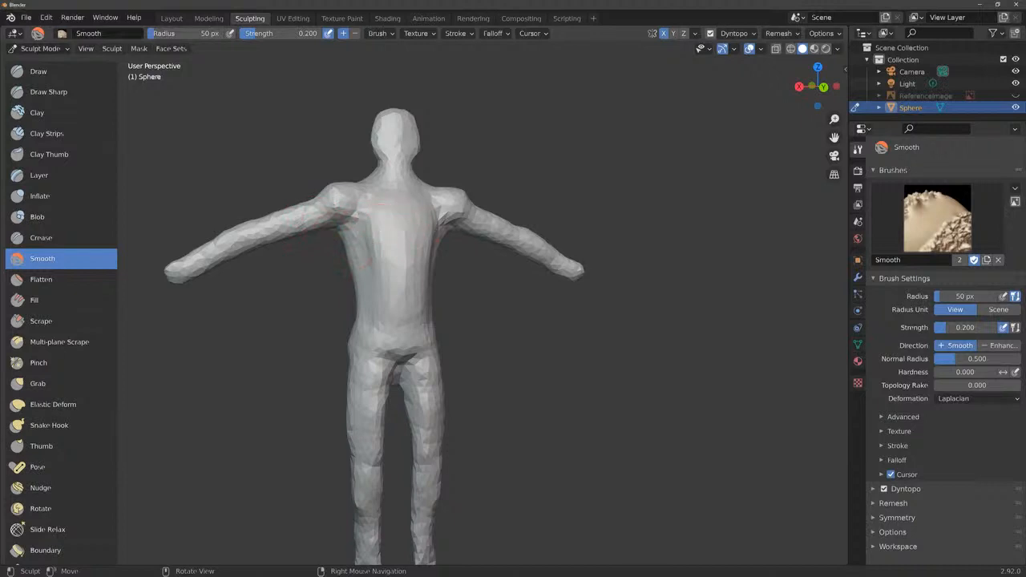
drag(809, 94, 819, 85)
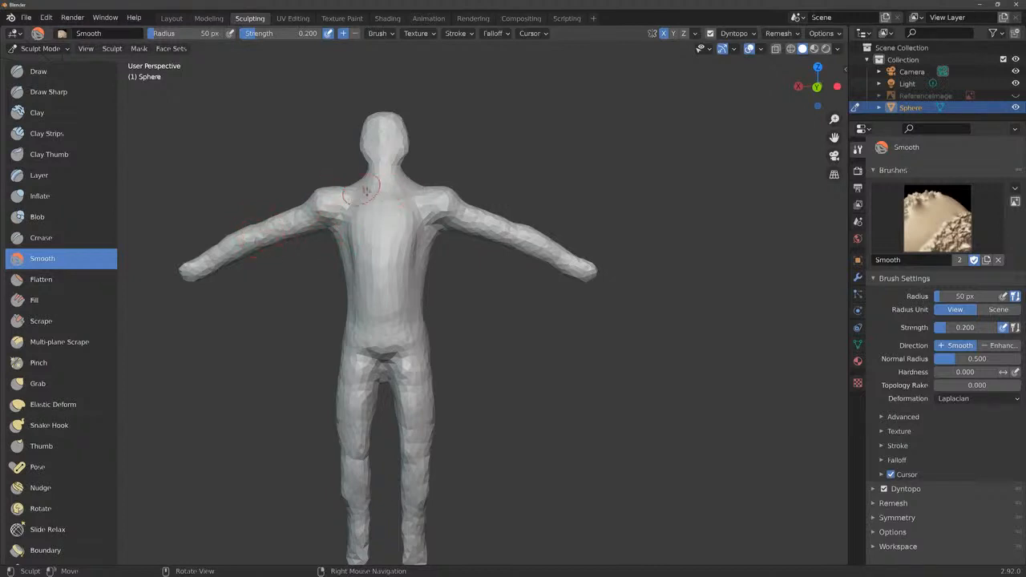
click(52, 239)
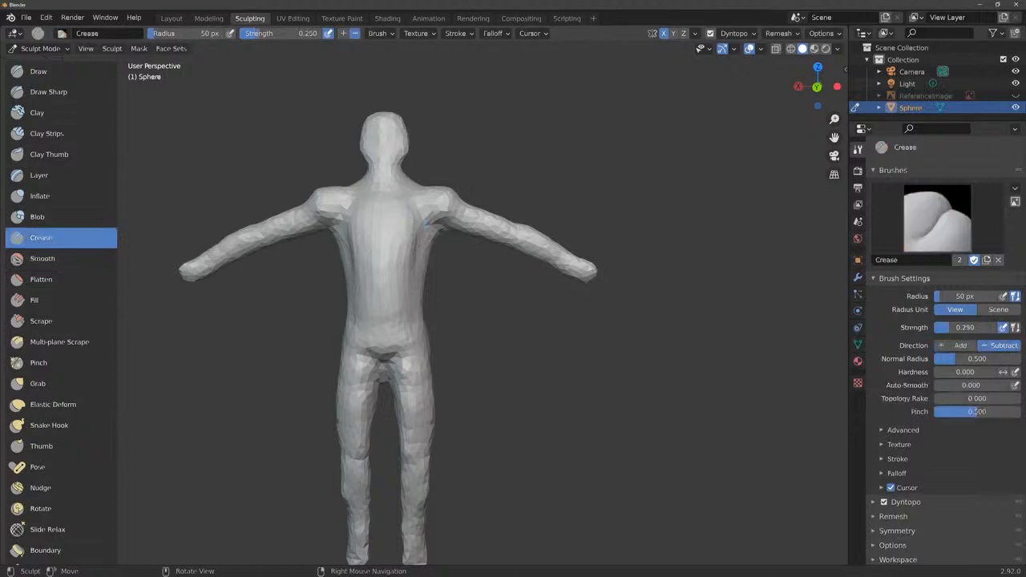
drag(801, 89, 862, 73)
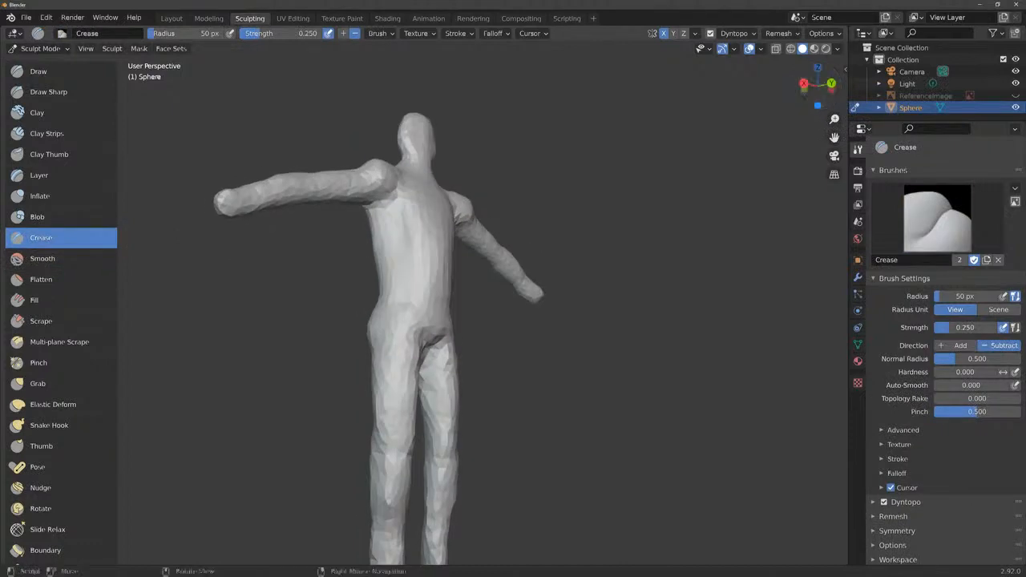
mouse_move(376, 215)
mouse_down()
mouse_move(407, 193)
mouse_move(377, 214)
mouse_up()
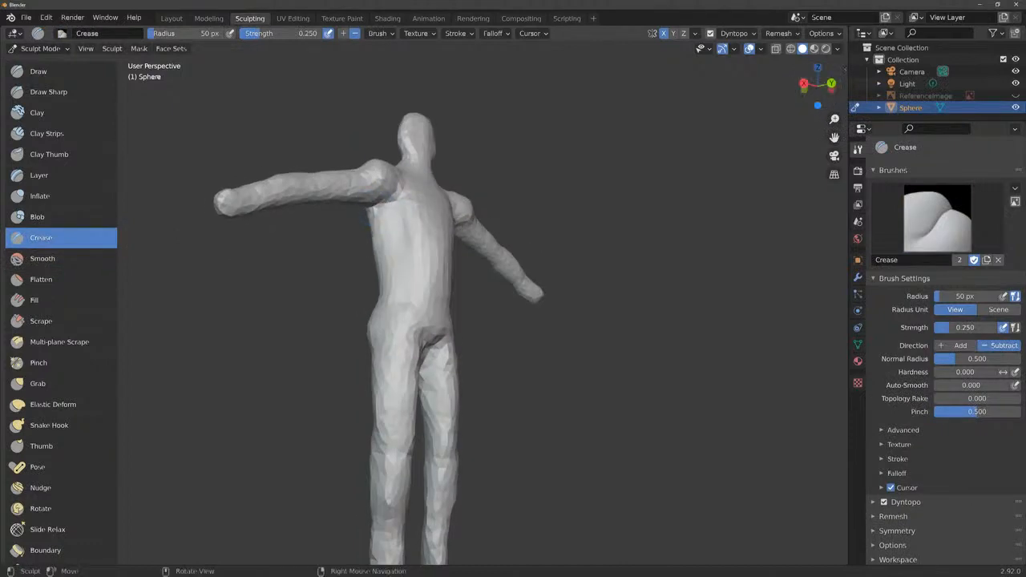
mouse_move(810, 90)
mouse_down()
mouse_move(754, 105)
mouse_move(694, 84)
mouse_move(601, 74)
mouse_up()
drag(397, 241, 393, 243)
Crease the groin between the legs from below and carve the cleft between the buttocks.
mouse_move(817, 102)
mouse_down()
mouse_move(962, 116)
mouse_move(958, 68)
mouse_up()
drag(376, 330, 378, 312)
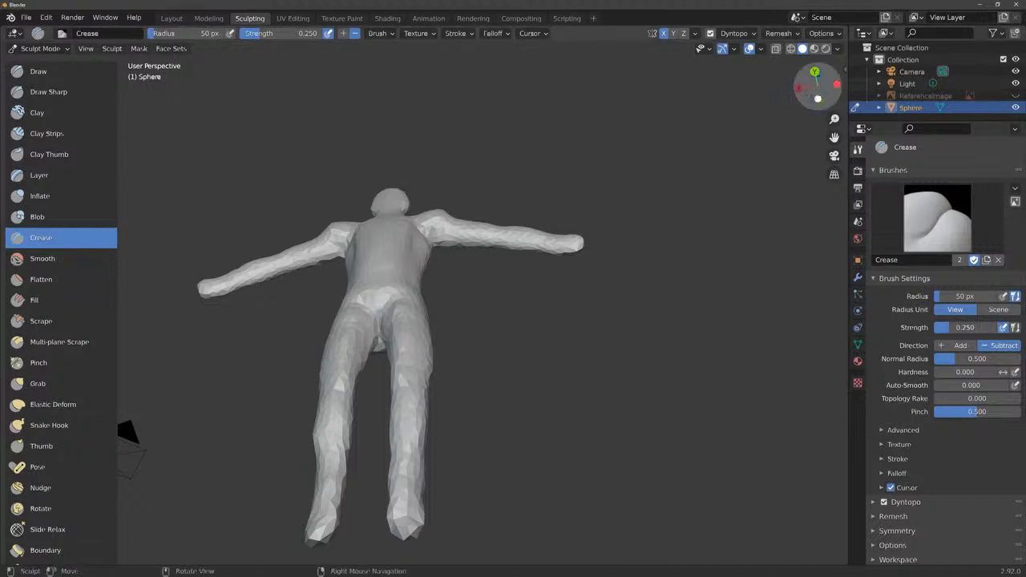
mouse_move(818, 98)
mouse_down()
mouse_move(882, 120)
mouse_move(1012, 124)
mouse_up()
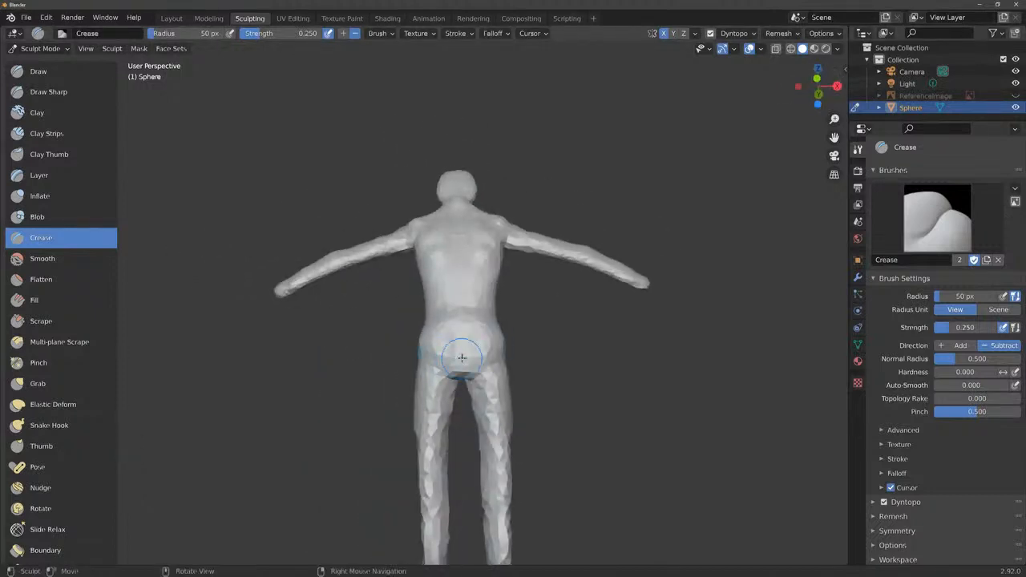
drag(462, 357, 464, 346)
Carve the groove of the spine and define the shoulder area on the back with the Crease brush.
drag(818, 101, 831, 134)
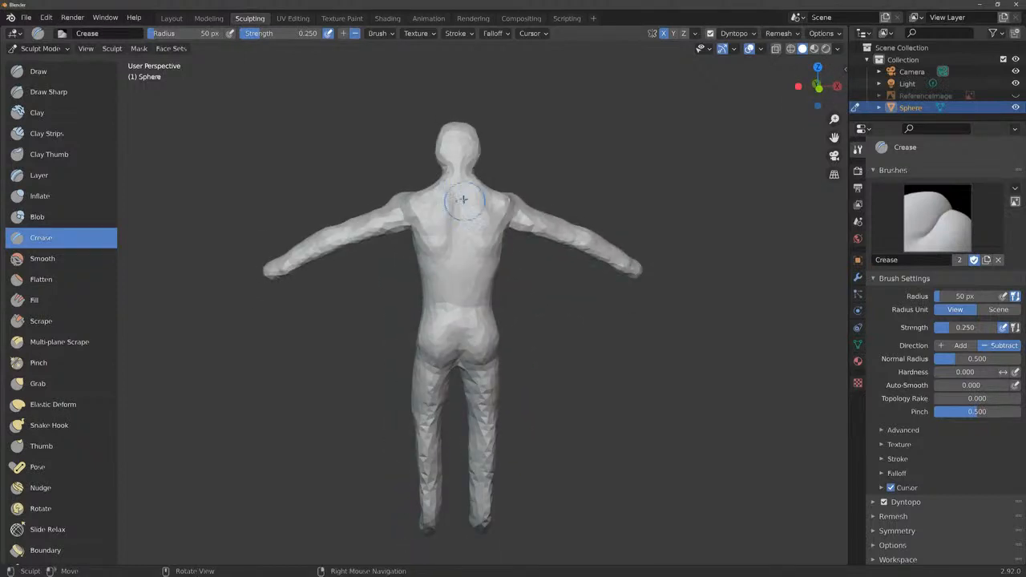
drag(462, 199, 459, 198)
drag(461, 308, 461, 308)
mouse_move(816, 102)
mouse_down()
mouse_move(834, 87)
mouse_move(818, 88)
mouse_up()
drag(516, 231, 512, 241)
drag(459, 203, 457, 201)
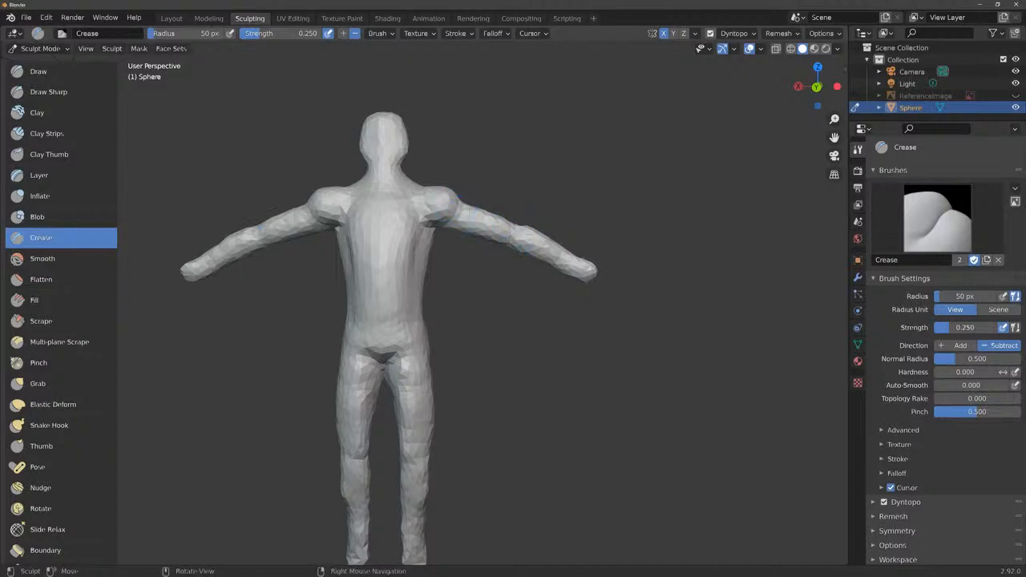
Crease the wrists and the knees to mark the joints.
drag(573, 251, 565, 261)
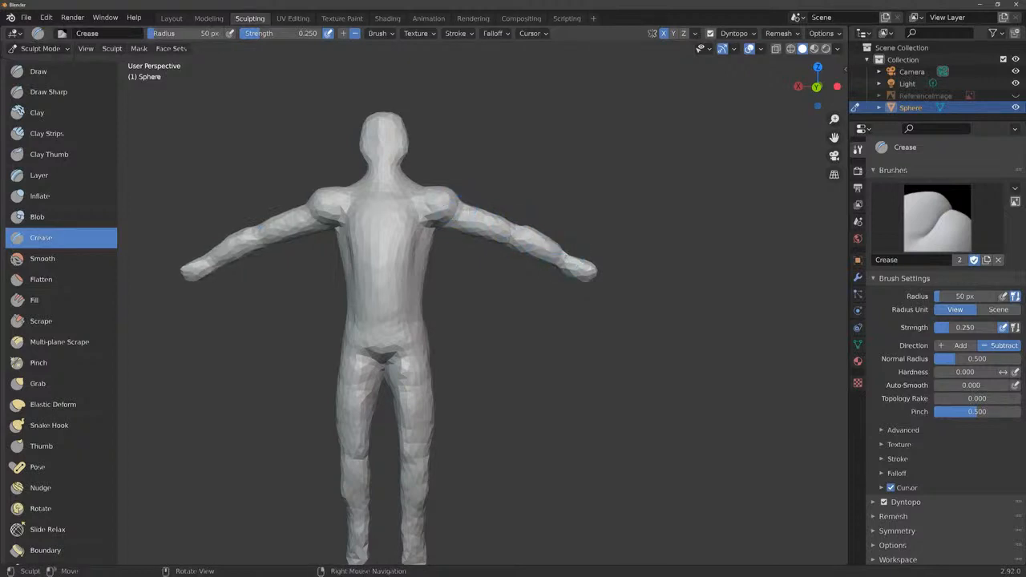
drag(810, 95, 656, 80)
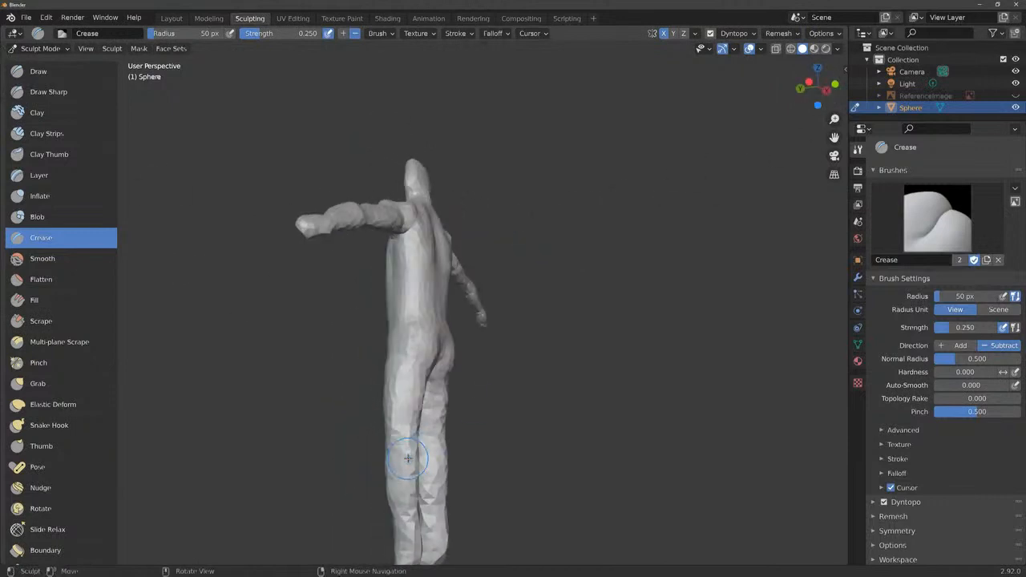
drag(410, 458, 414, 455)
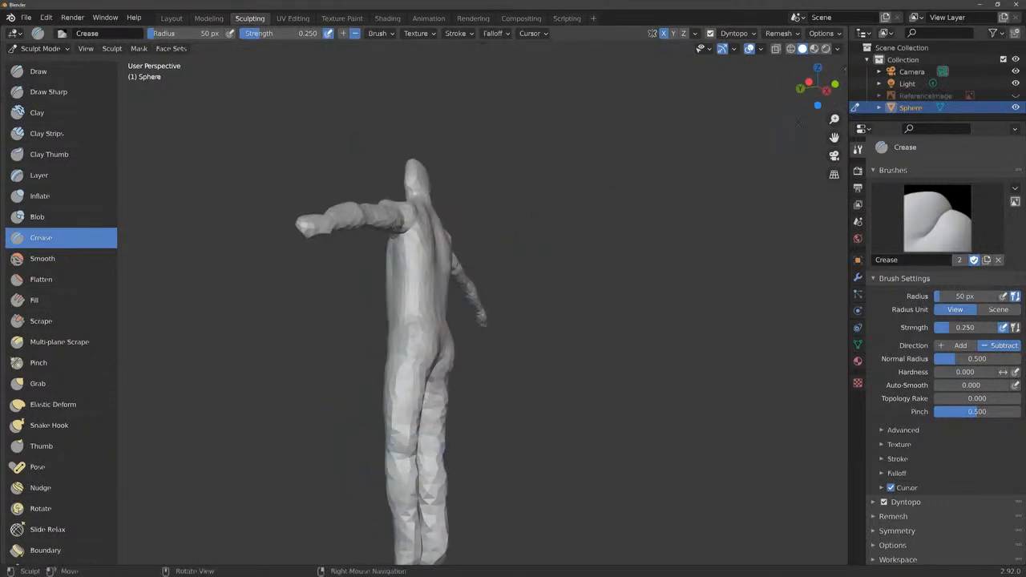
drag(816, 88, 838, 86)
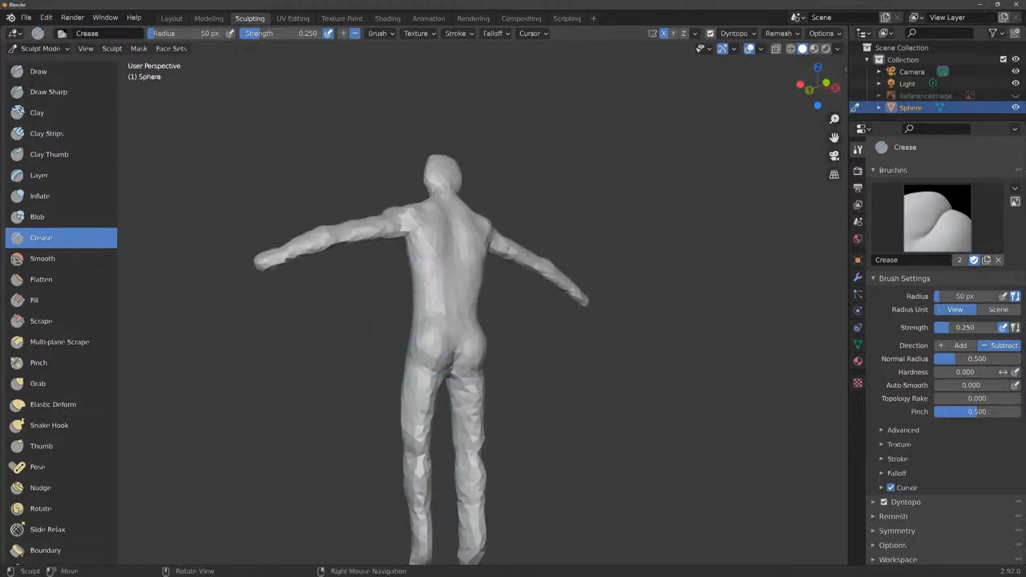
Carve creases down the front of the torso and across the abdomen with the Crease brush.
mouse_move(818, 86)
mouse_down()
mouse_move(836, 86)
mouse_move(808, 85)
mouse_move(1008, 77)
mouse_up()
mouse_move(385, 235)
mouse_down()
mouse_move(380, 279)
mouse_move(393, 287)
mouse_move(377, 303)
mouse_up()
drag(378, 316, 396, 316)
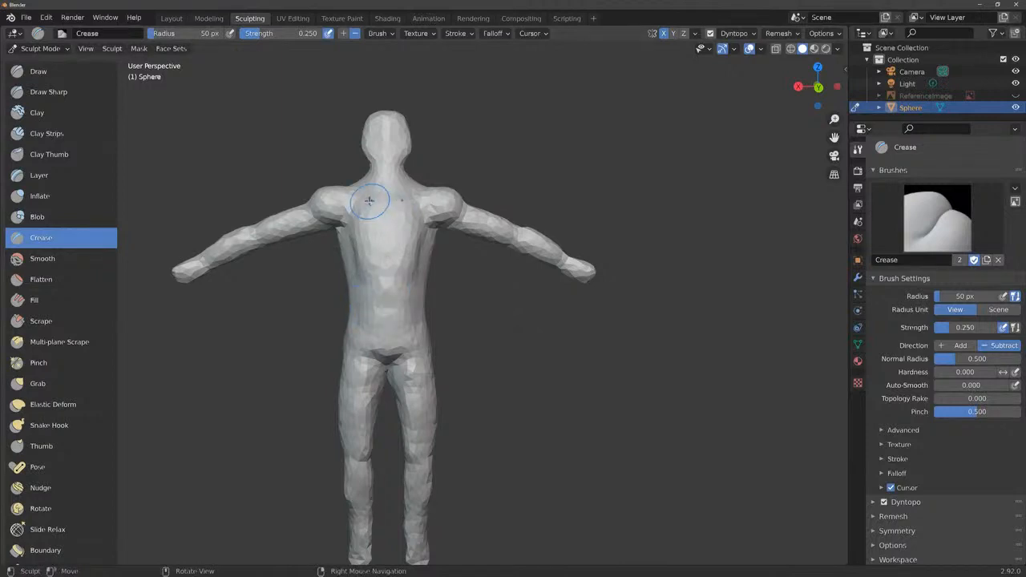
Build up the chest and ribcage with the Draw brush and smooth the upper chest near the shoulders.
click(67, 73)
mouse_move(346, 241)
mouse_down()
mouse_move(350, 274)
mouse_move(357, 238)
mouse_move(356, 280)
mouse_move(368, 202)
mouse_move(356, 223)
mouse_move(356, 270)
mouse_move(387, 241)
mouse_move(367, 282)
mouse_move(376, 252)
mouse_move(376, 263)
mouse_up()
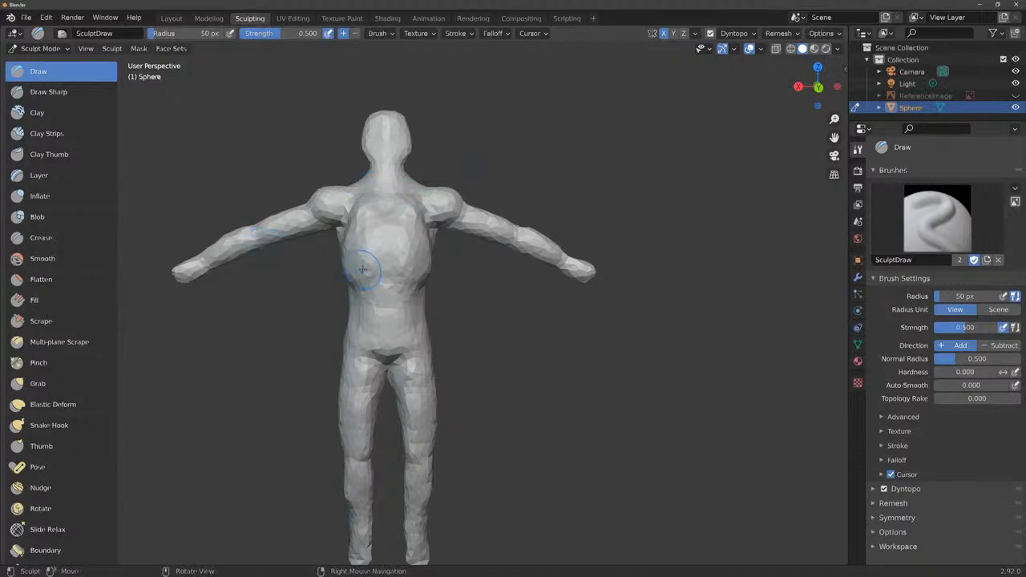
click(75, 261)
drag(359, 202, 382, 210)
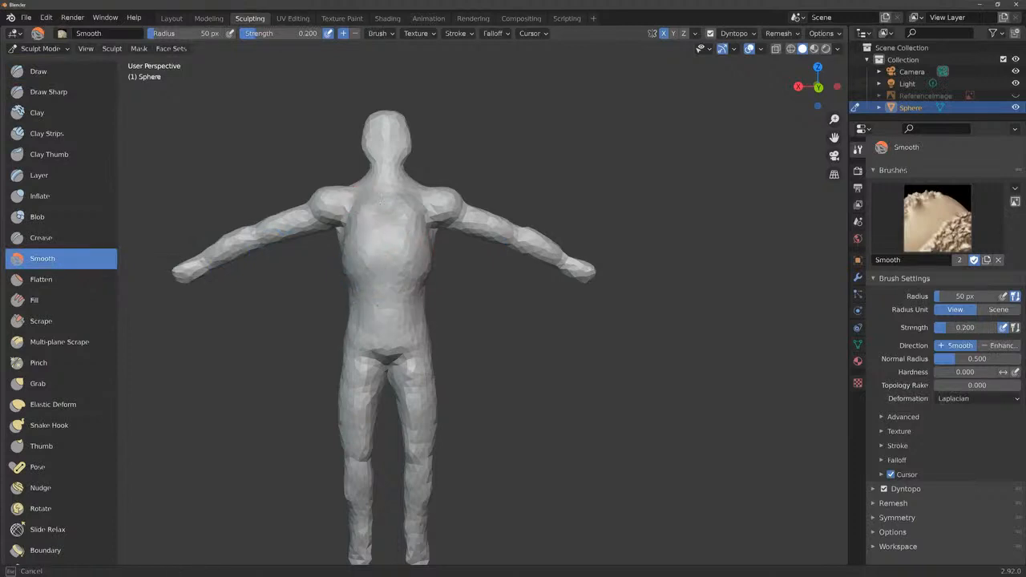
mouse_move(381, 200)
mouse_down()
mouse_move(351, 215)
mouse_move(357, 205)
mouse_up()
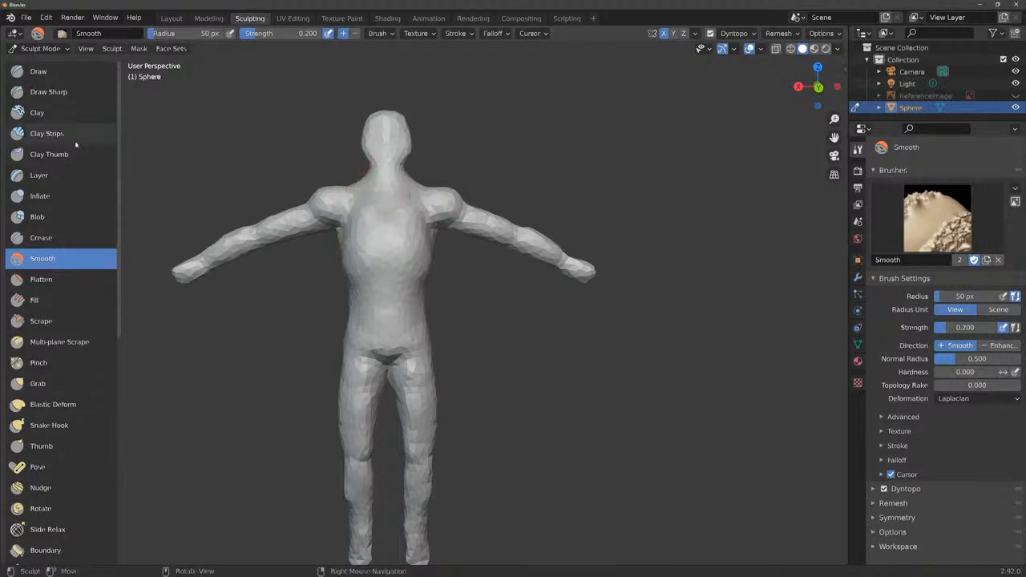
Carve the neck inward all around below the head with the Crease brush to separate it from the jaw.
click(65, 238)
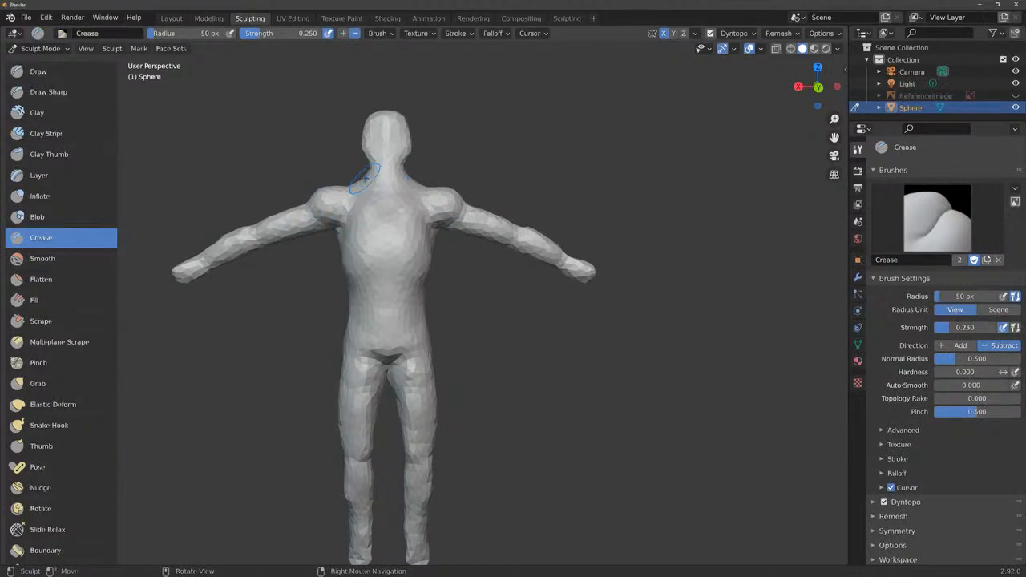
drag(370, 178, 377, 181)
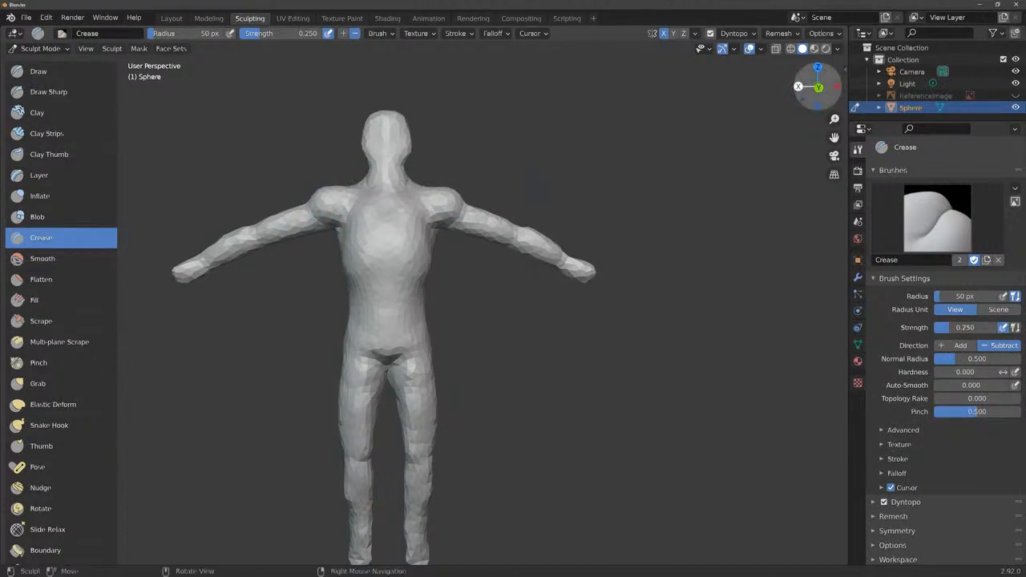
drag(820, 87, 942, 122)
drag(449, 203, 464, 222)
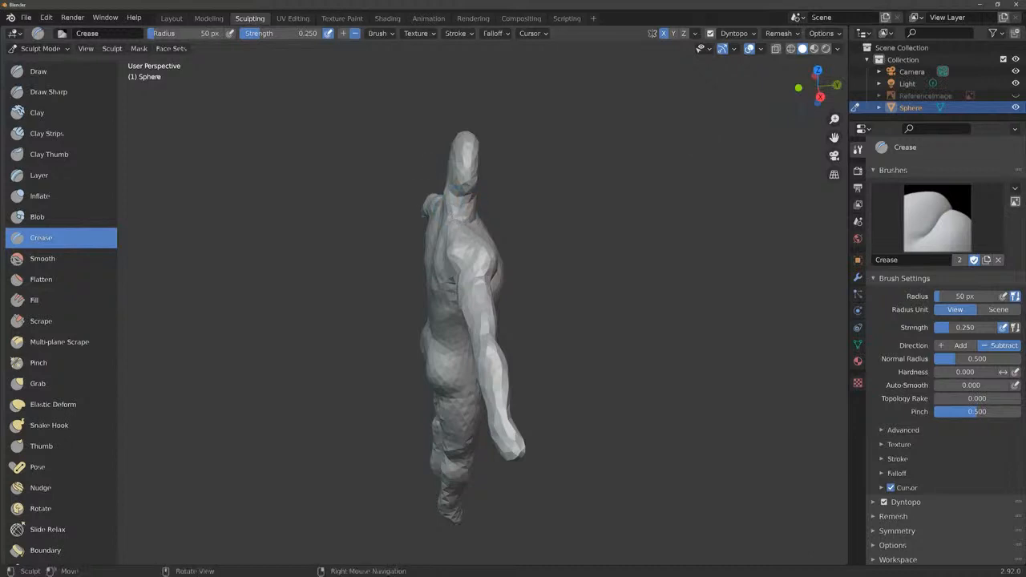
drag(819, 87, 826, 88)
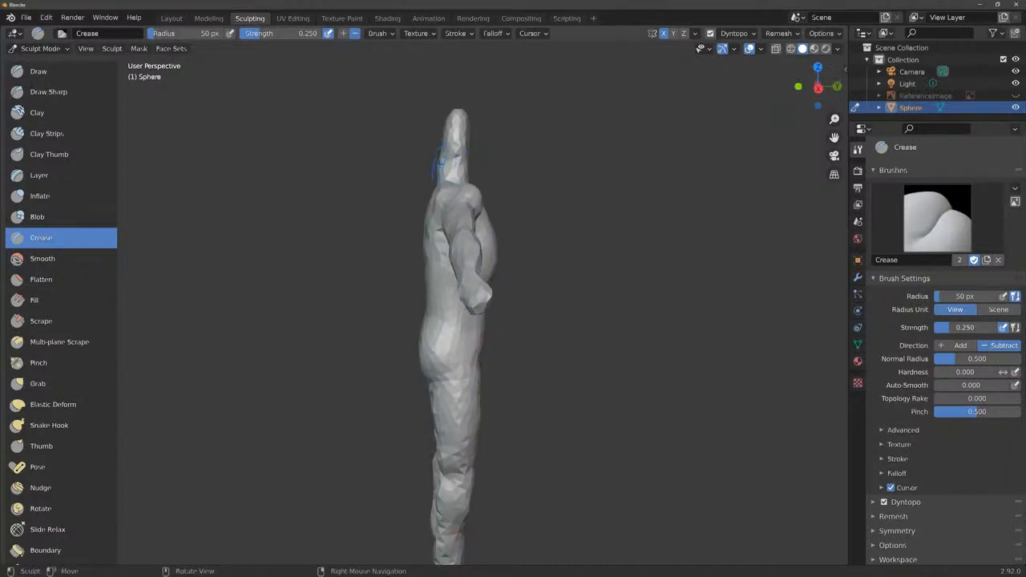
drag(439, 161, 456, 165)
drag(818, 87, 802, 88)
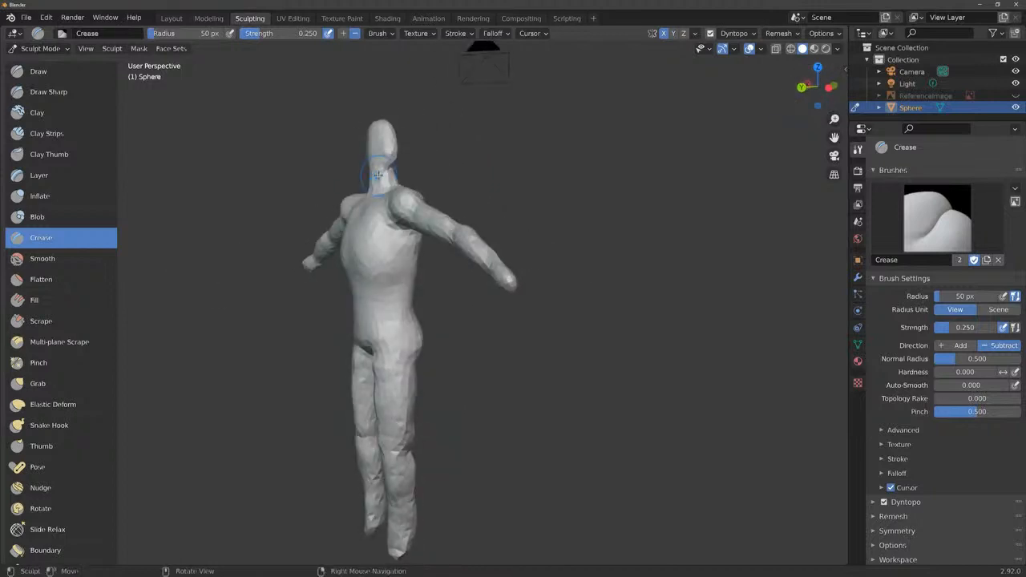
drag(378, 175, 382, 174)
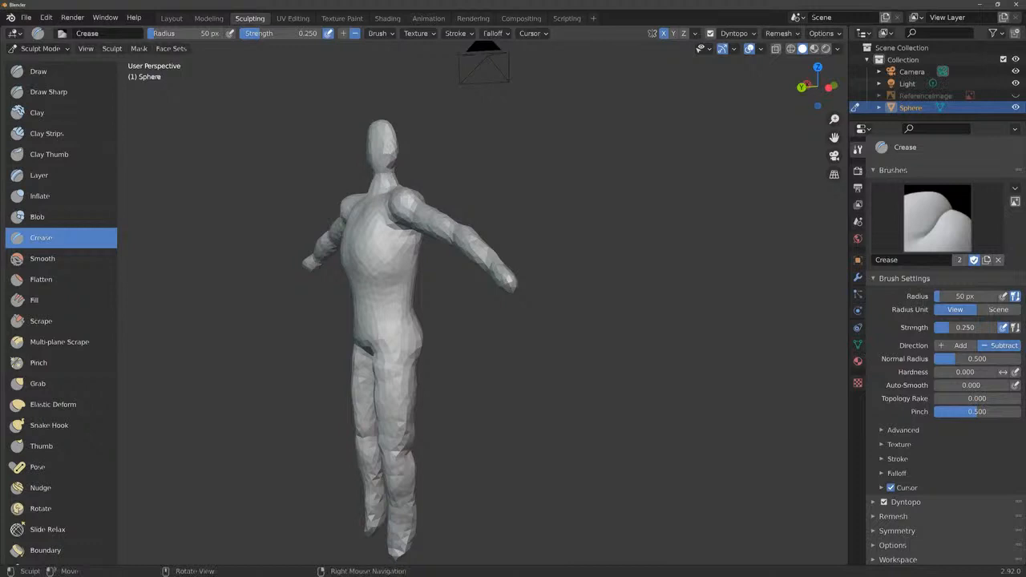
drag(818, 87, 673, 95)
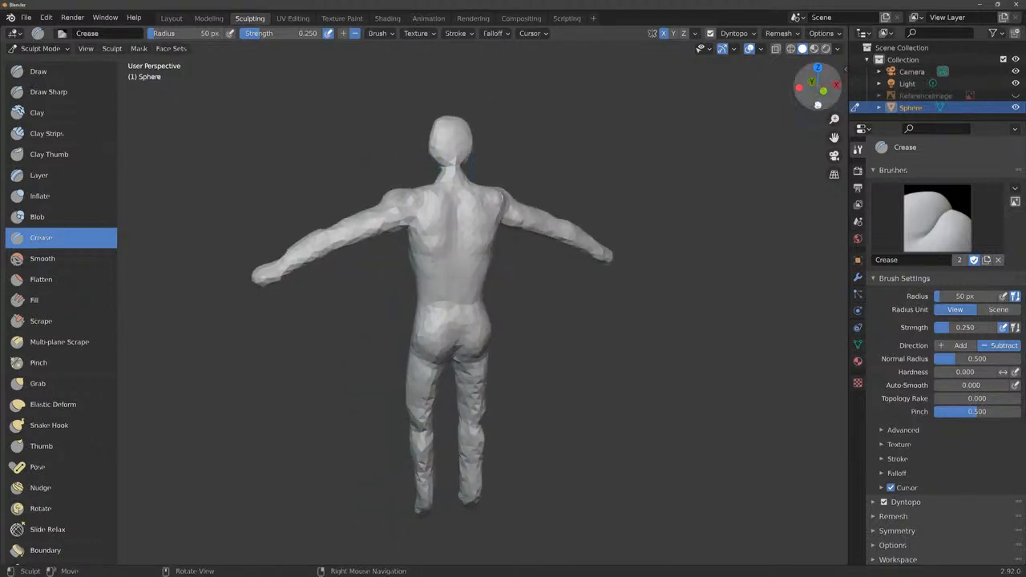
mouse_move(818, 87)
mouse_down()
mouse_move(782, 88)
mouse_move(948, 94)
mouse_up()
drag(818, 95, 815, 96)
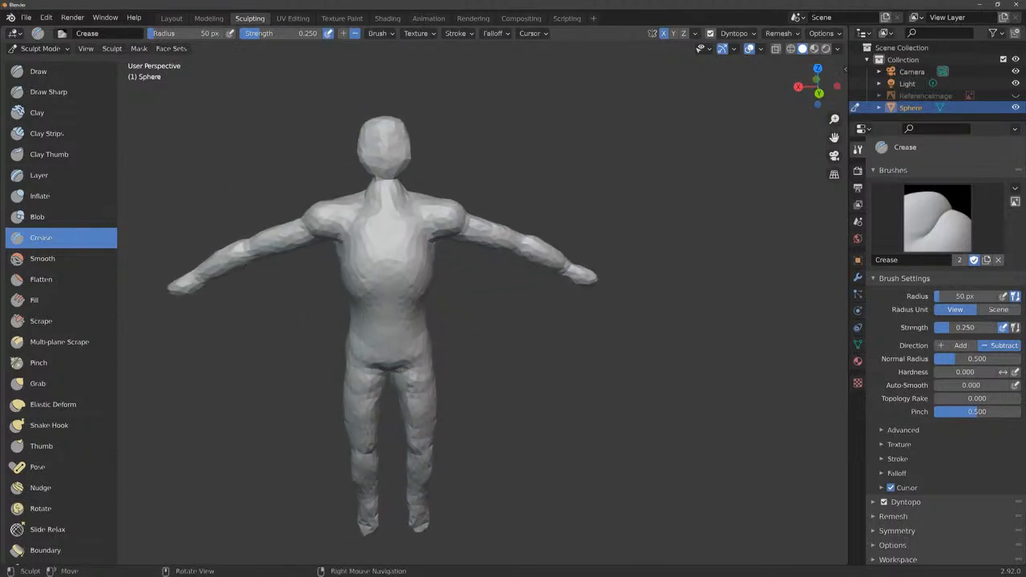
Inflate the sides and back of the head with the Inflate brush.
click(52, 197)
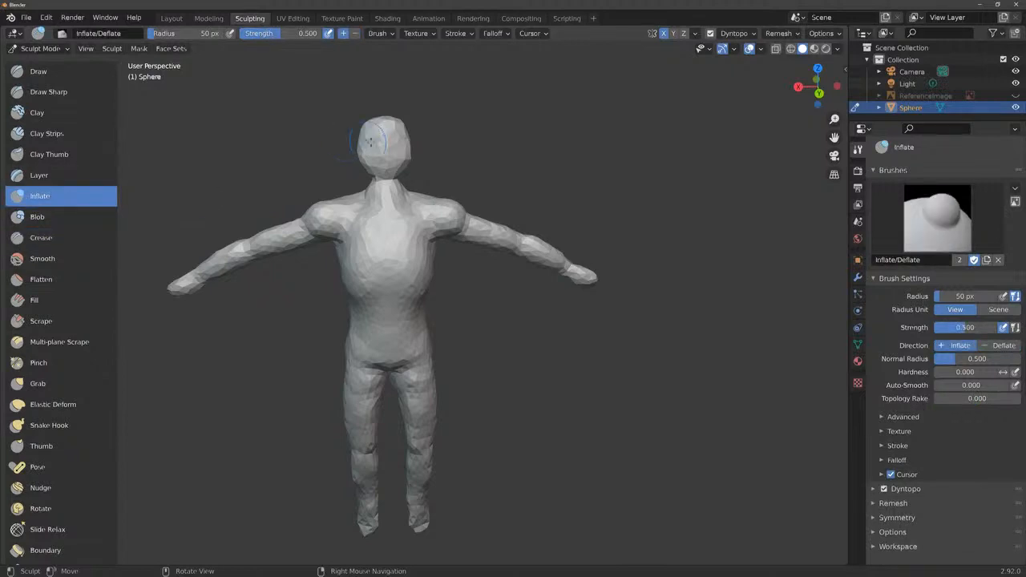
drag(818, 102, 698, 84)
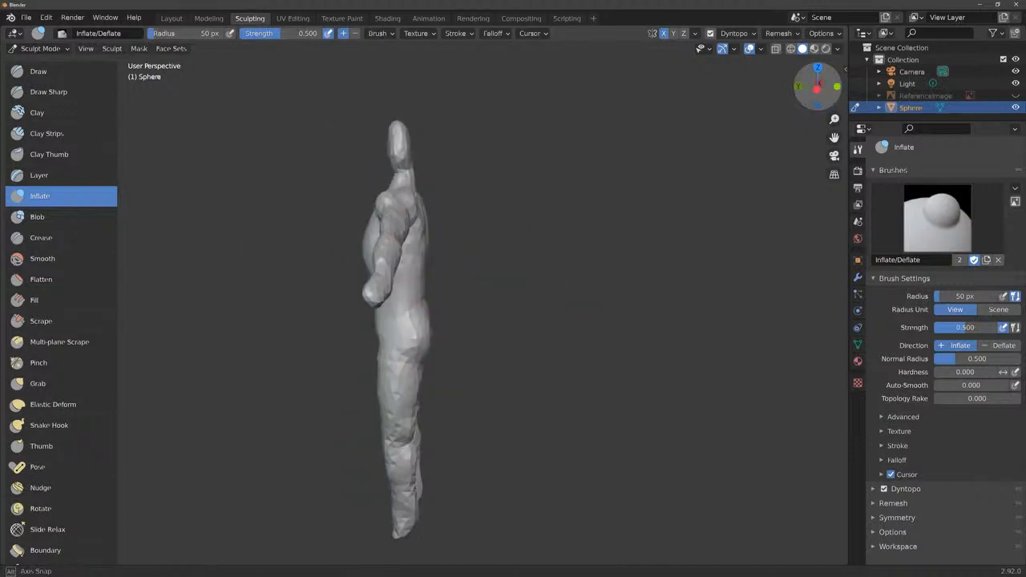
drag(698, 84, 809, 97)
mouse_move(370, 144)
mouse_down()
mouse_move(373, 120)
mouse_move(386, 149)
mouse_up()
drag(811, 89, 834, 86)
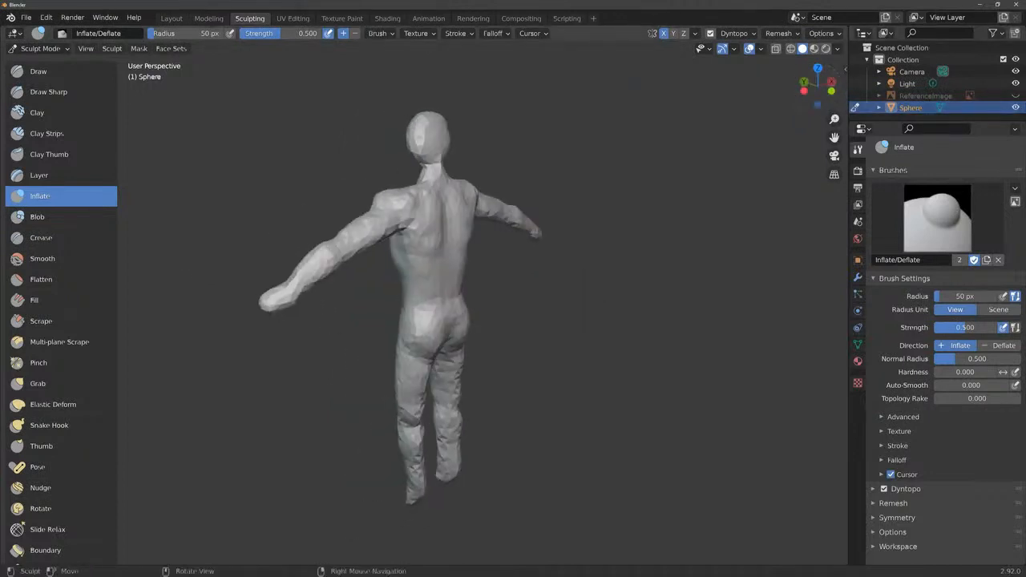
drag(415, 140, 437, 130)
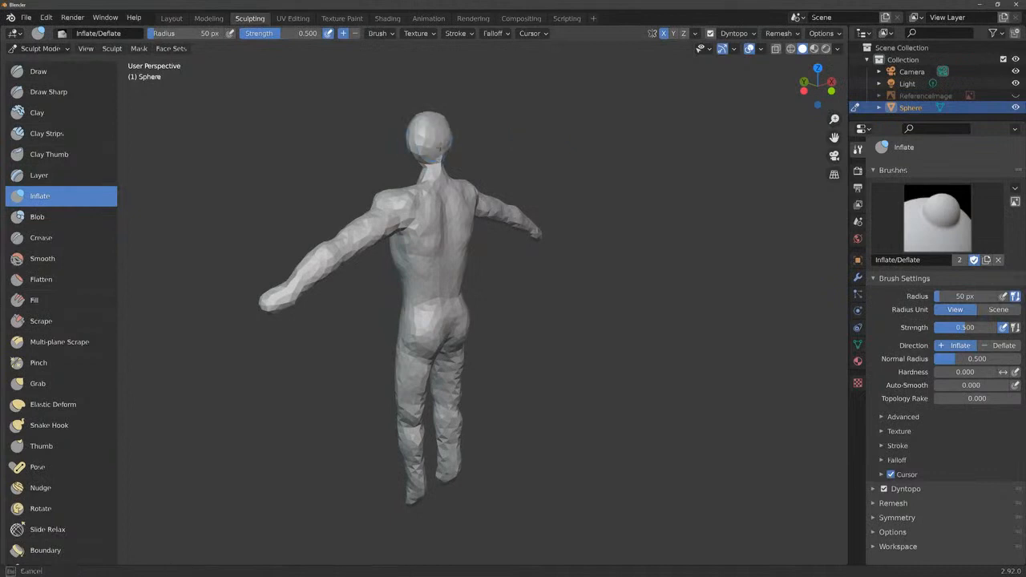
drag(429, 119, 429, 120)
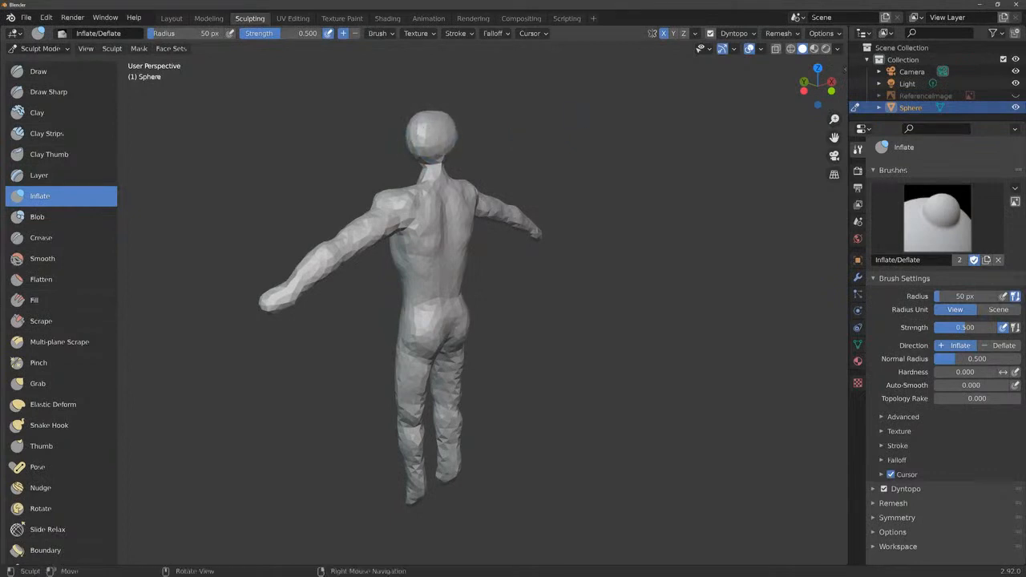
Inflate the top, back and sides of the head to give it more depth.
mouse_move(814, 88)
mouse_down()
mouse_move(874, 91)
mouse_move(834, 98)
mouse_move(831, 127)
mouse_up()
drag(381, 158, 377, 167)
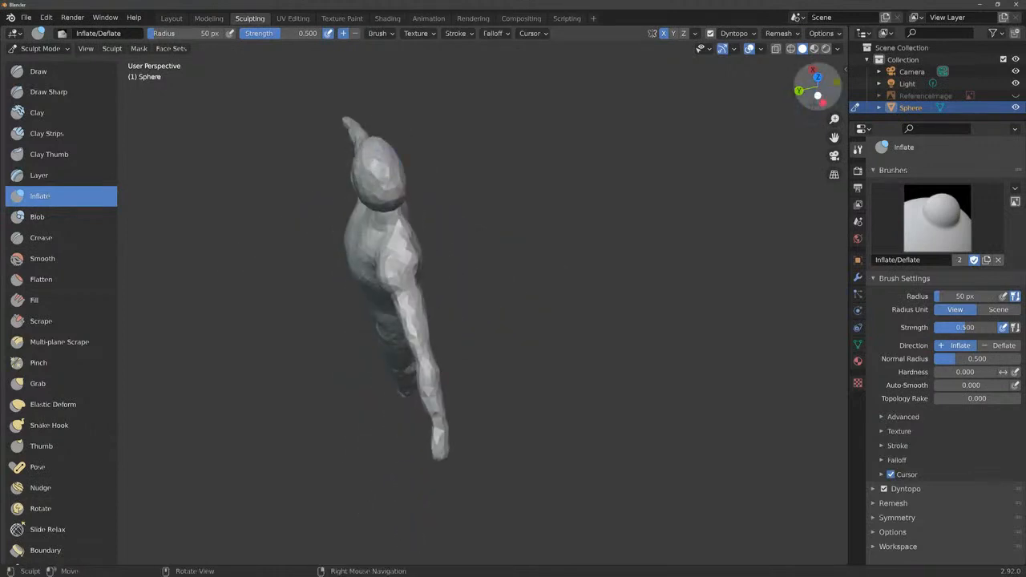
mouse_move(821, 98)
mouse_down()
mouse_move(818, 53)
mouse_move(721, 67)
mouse_up()
drag(459, 130, 459, 137)
drag(819, 86, 995, 74)
drag(382, 152, 377, 135)
drag(818, 87, 705, 87)
drag(387, 144, 383, 147)
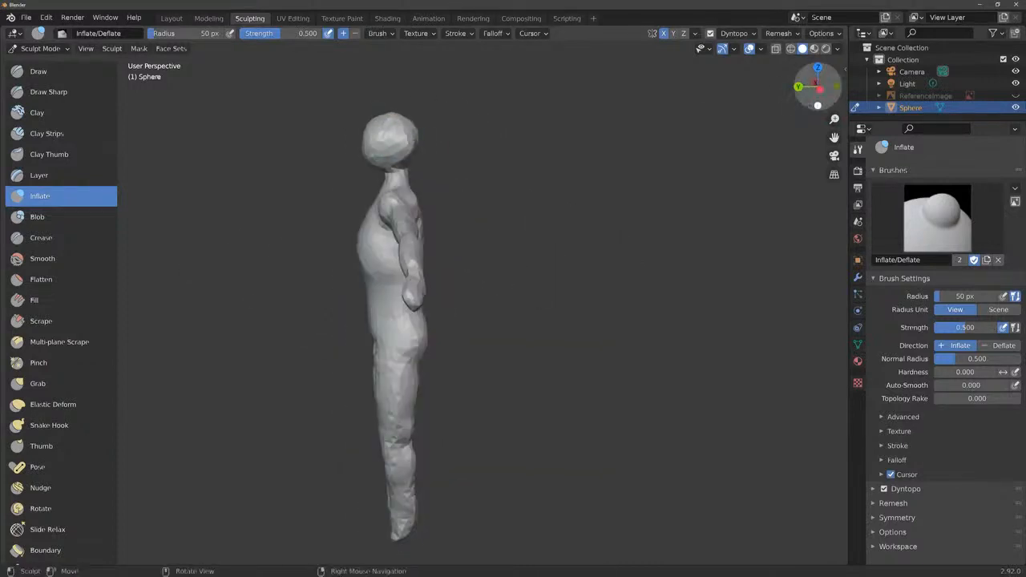
Enlarge the head further by inflating the back, crown and face side into a rounder shape.
drag(819, 87, 714, 90)
drag(461, 143, 449, 128)
mouse_move(818, 87)
mouse_down()
mouse_move(906, 144)
mouse_move(911, 160)
mouse_up()
drag(369, 171, 367, 174)
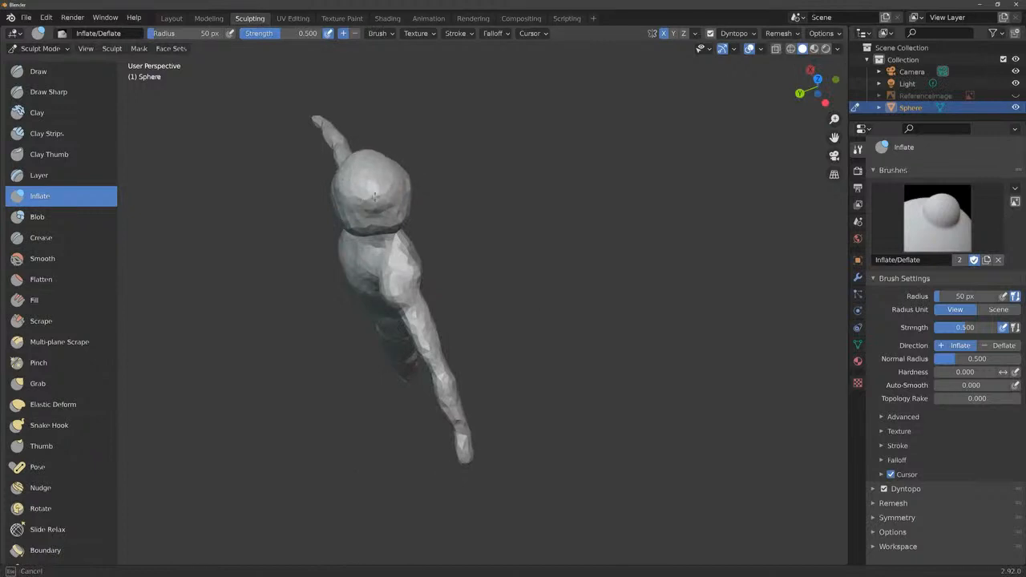
drag(374, 195, 372, 205)
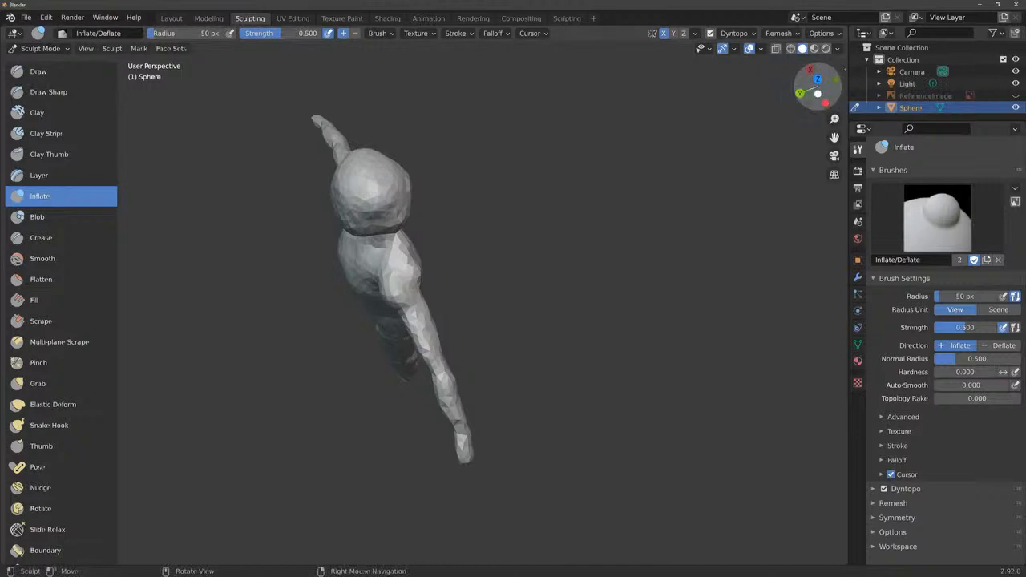
mouse_move(818, 92)
mouse_down()
mouse_move(910, 25)
mouse_move(826, 28)
mouse_up()
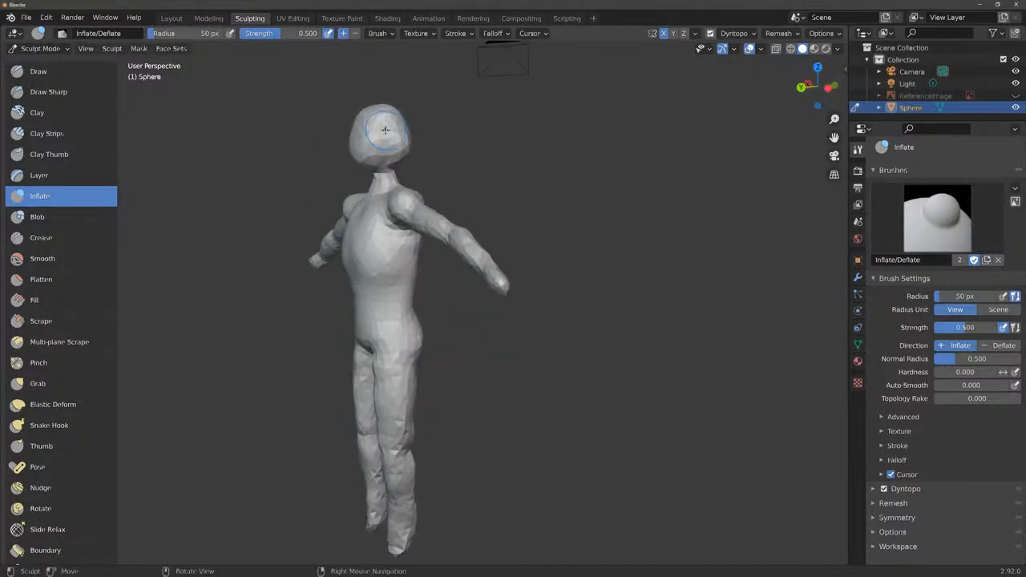
drag(385, 130, 389, 138)
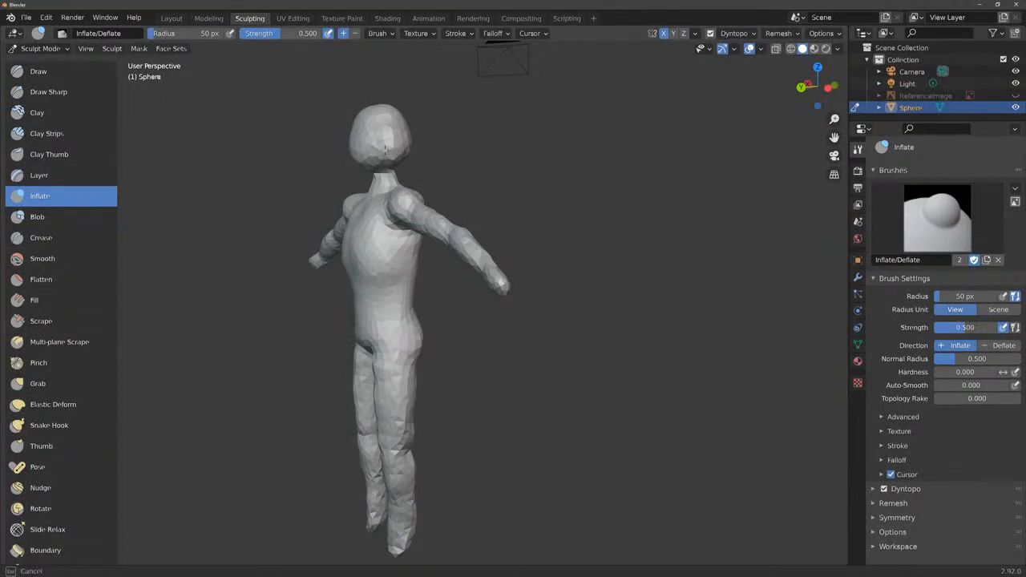
mouse_move(818, 88)
mouse_down()
mouse_move(969, 101)
mouse_move(878, 100)
mouse_move(889, 100)
mouse_up()
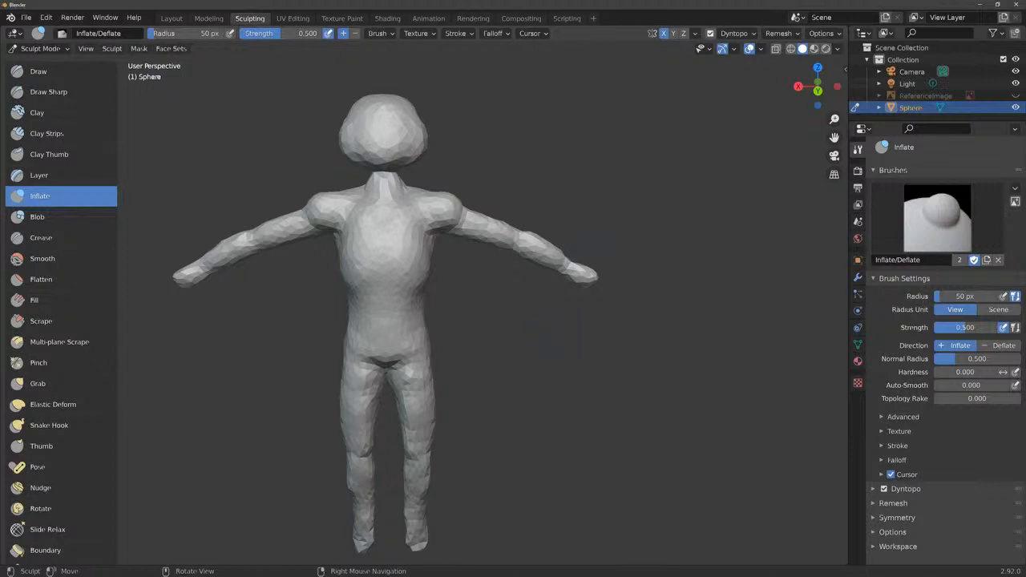
Smooth the inflated head from the sides, front and back with the Smooth brush.
click(64, 258)
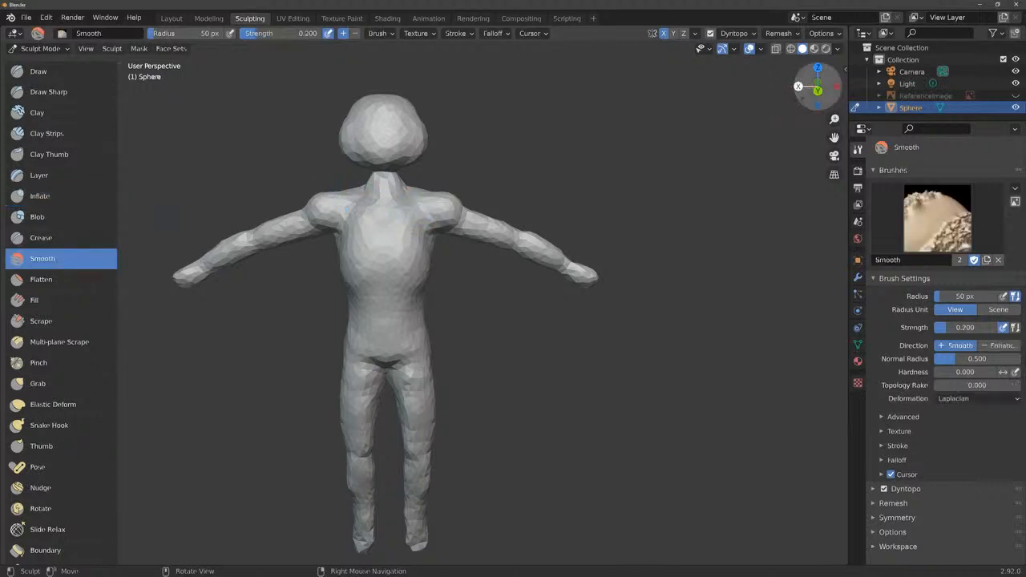
drag(818, 86, 934, 92)
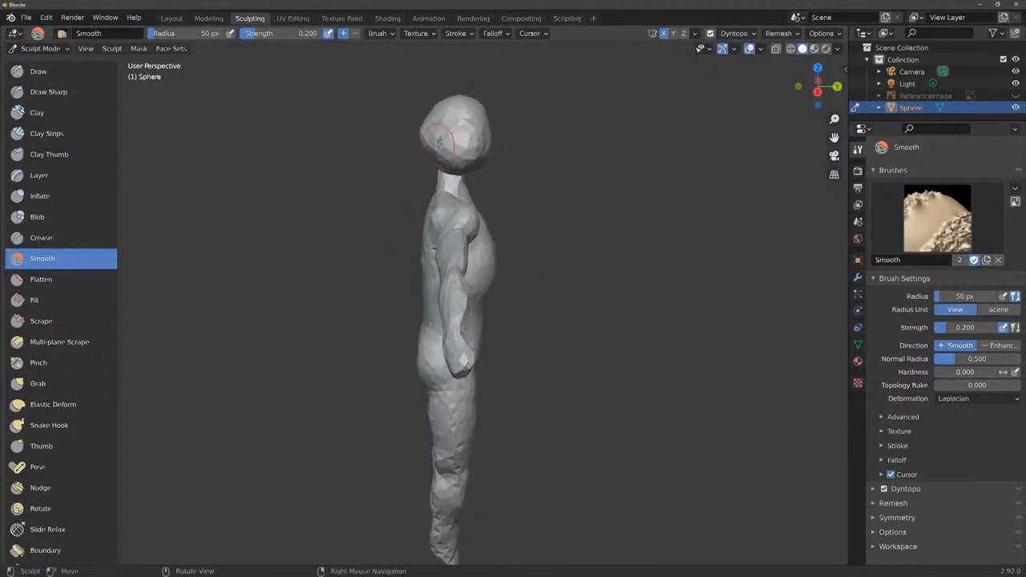
mouse_move(462, 134)
mouse_down()
mouse_move(451, 137)
mouse_move(461, 124)
mouse_up()
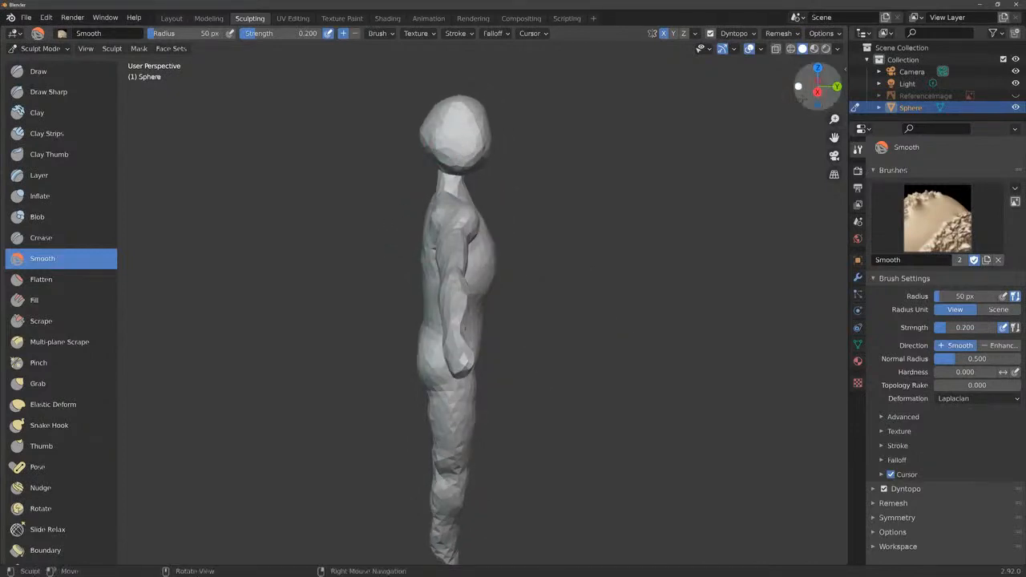
drag(818, 87, 609, 81)
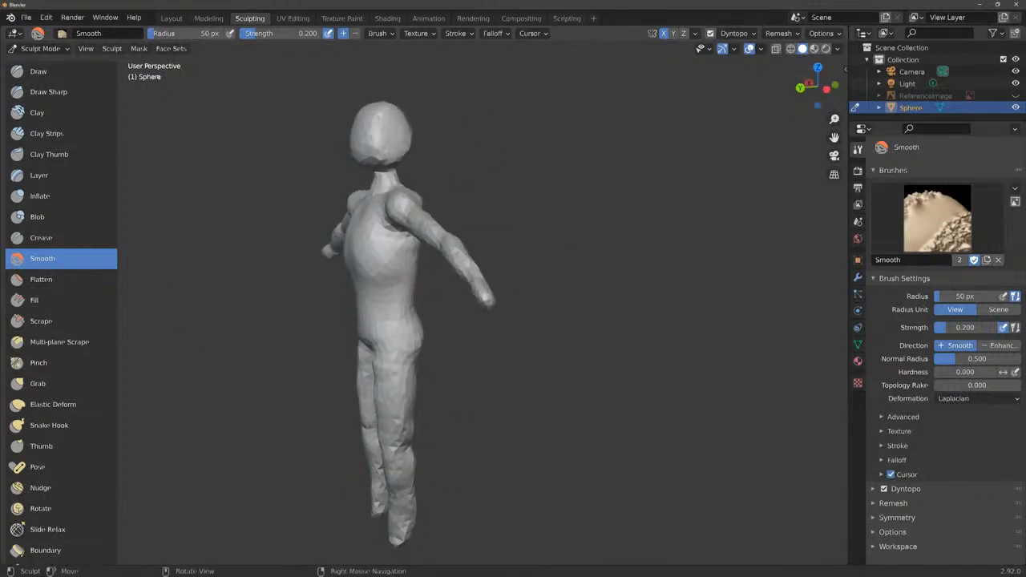
mouse_move(403, 149)
mouse_down()
mouse_move(391, 162)
mouse_move(386, 128)
mouse_up()
mouse_move(826, 85)
mouse_down()
mouse_move(818, 88)
mouse_move(879, 91)
mouse_up()
drag(427, 141, 431, 143)
mouse_move(820, 87)
mouse_down()
mouse_move(782, 89)
mouse_move(902, 84)
mouse_up()
drag(444, 117, 442, 120)
drag(819, 87, 782, 90)
Build up the chin, jaw and lower face with the Draw brush.
key(x)
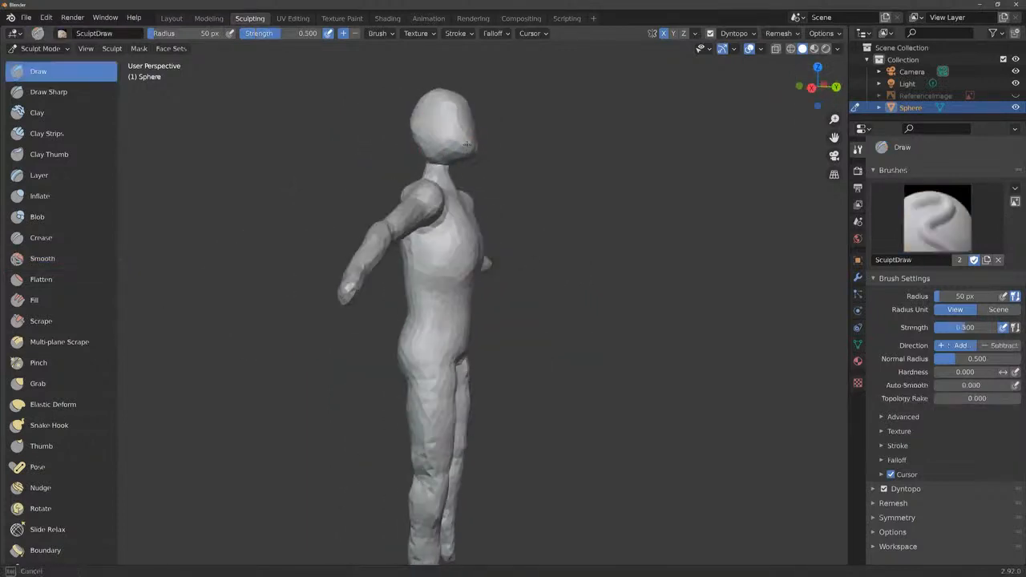
drag(466, 144, 460, 146)
mouse_move(819, 87)
mouse_down()
mouse_move(834, 86)
mouse_move(770, 88)
mouse_up()
drag(422, 147, 412, 155)
drag(820, 86, 792, 88)
drag(390, 159, 385, 166)
drag(819, 87, 866, 86)
drag(433, 132, 443, 136)
mouse_move(820, 87)
mouse_down()
mouse_move(883, 86)
mouse_move(758, 87)
mouse_up()
drag(429, 127, 438, 135)
Smooth the forehead and the front of the face with the Smooth brush.
drag(820, 87, 882, 87)
click(49, 258)
drag(475, 118, 481, 122)
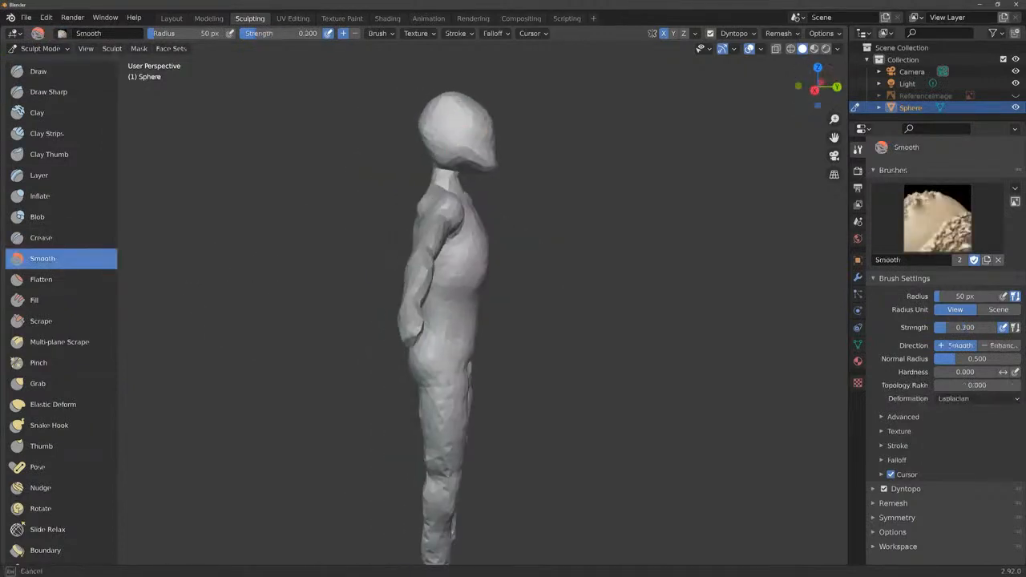
drag(819, 86, 702, 90)
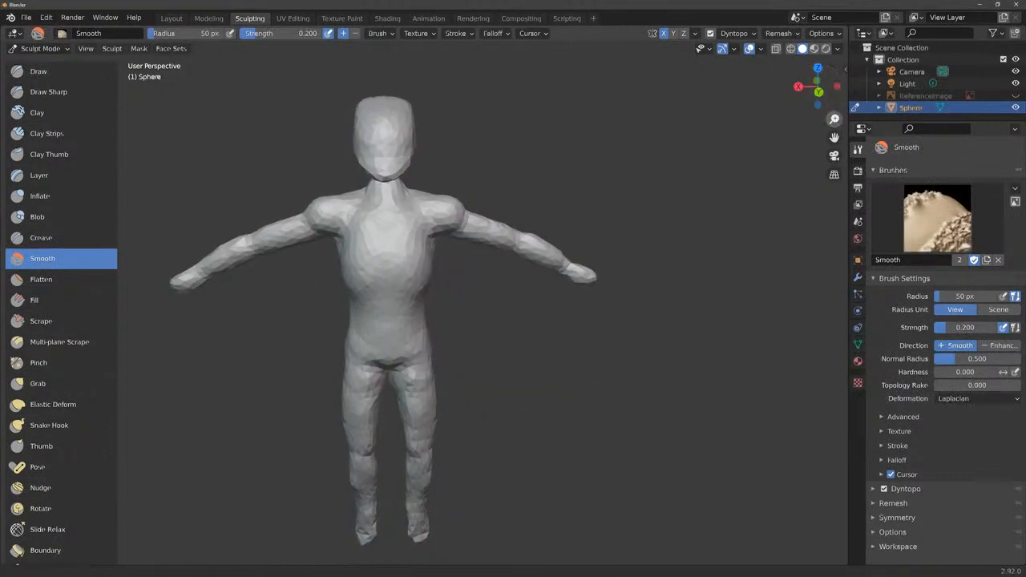
Build up the brow ridges, eye area, nose and mouth on the front of the head with the Draw brush.
drag(835, 119, 835, 89)
drag(835, 137, 970, 401)
drag(834, 119, 835, 97)
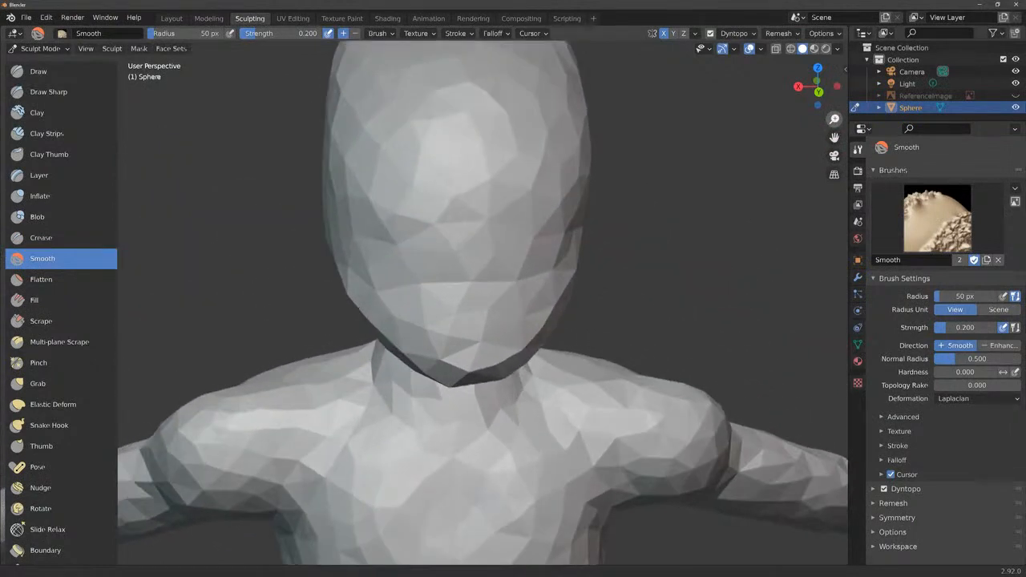
drag(835, 138, 861, 172)
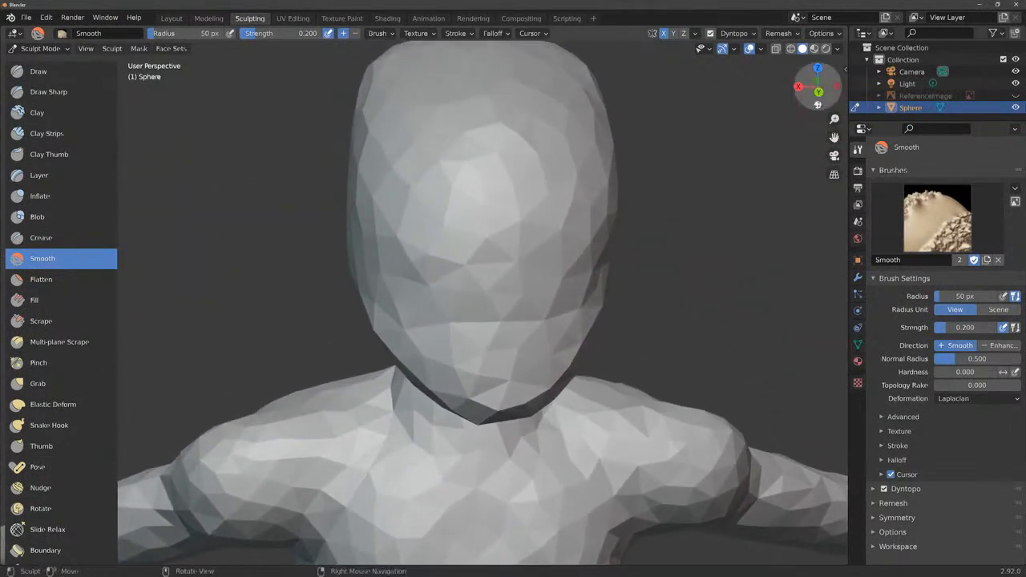
click(819, 91)
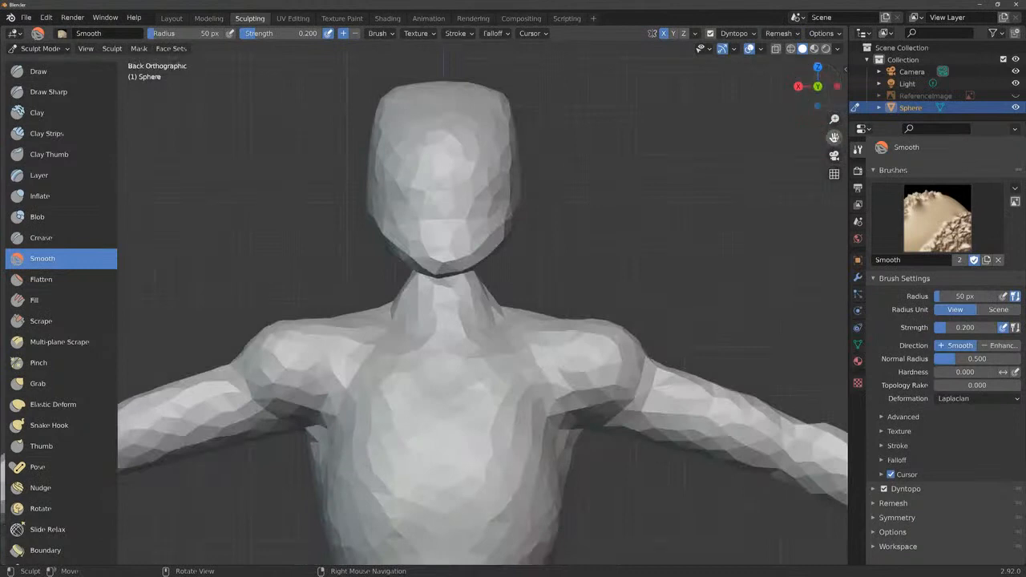
drag(835, 138, 879, 196)
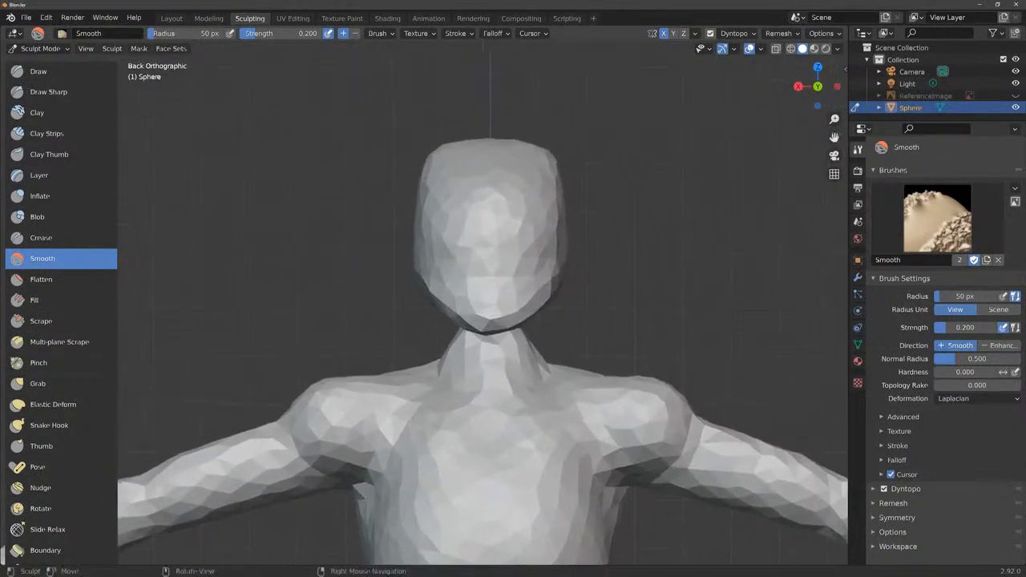
drag(834, 119, 835, 101)
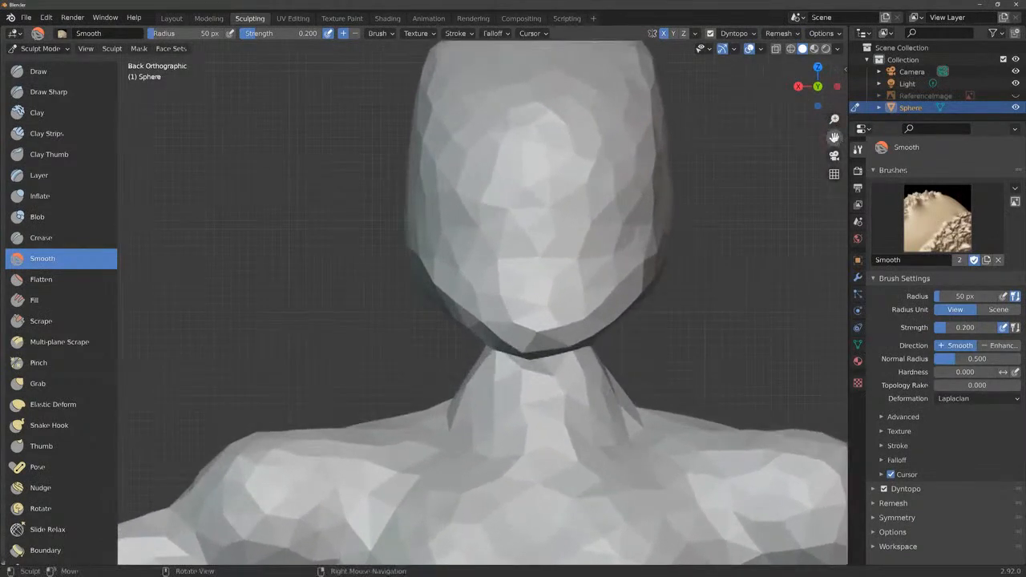
drag(835, 137, 785, 232)
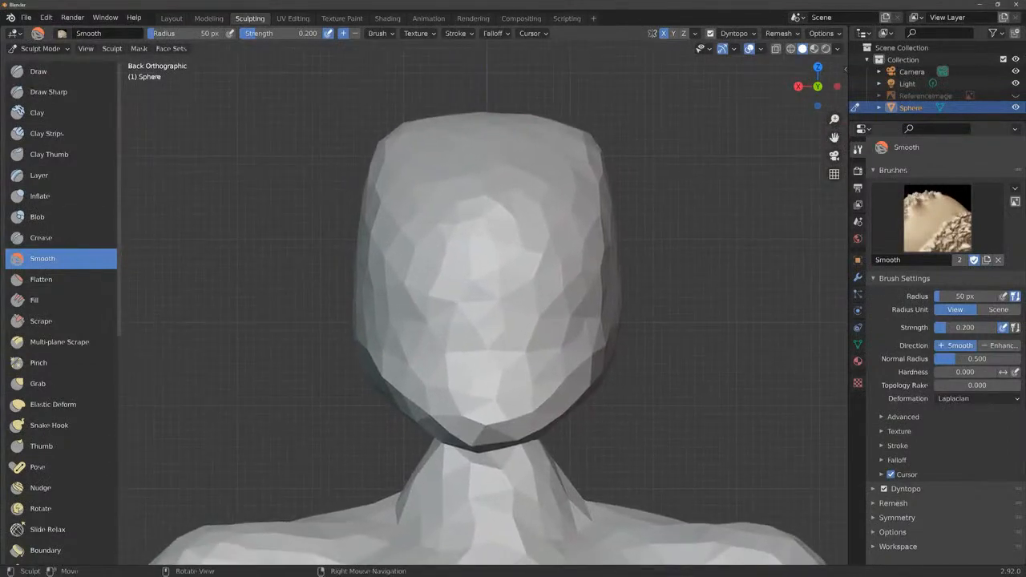
click(38, 72)
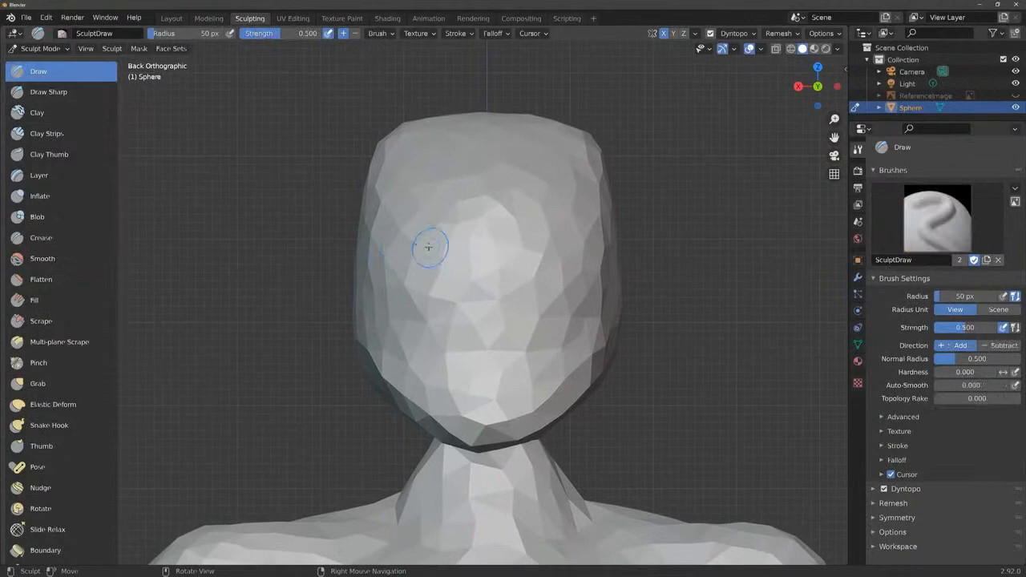
mouse_move(393, 222)
mouse_down()
mouse_move(449, 221)
mouse_move(390, 225)
mouse_up()
mouse_move(472, 232)
mouse_down()
mouse_move(501, 304)
mouse_move(481, 329)
mouse_move(521, 327)
mouse_move(453, 329)
mouse_move(536, 358)
mouse_up()
mouse_move(438, 282)
mouse_down()
mouse_move(411, 265)
mouse_move(439, 247)
mouse_move(387, 307)
mouse_up()
mouse_move(449, 353)
mouse_down()
mouse_move(469, 377)
mouse_move(522, 393)
mouse_up()
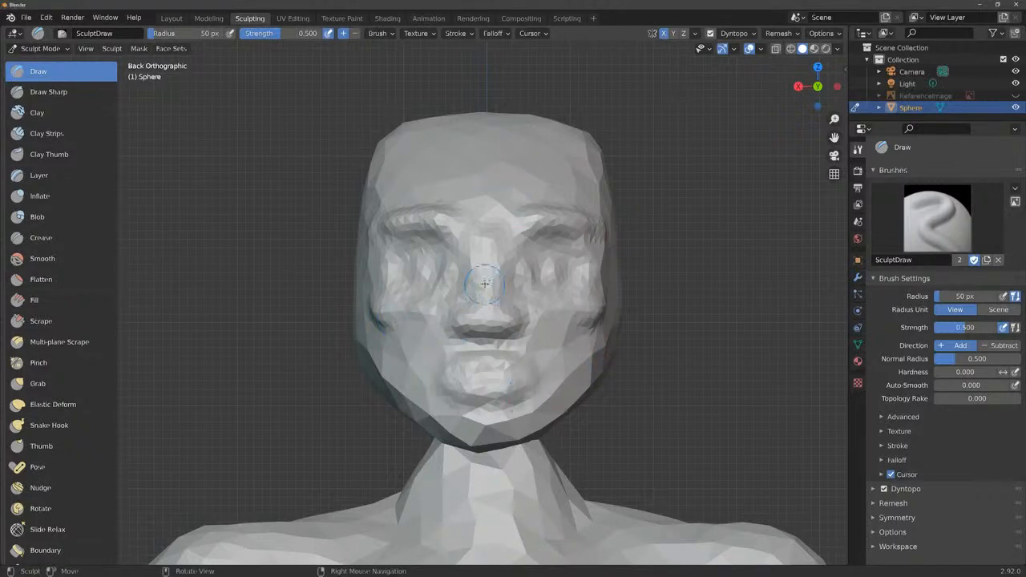
Deepen the eye sockets, hollow the cheeks and shape the area around the lips and chin with the Draw brush.
click(48, 258)
key(KP_5)
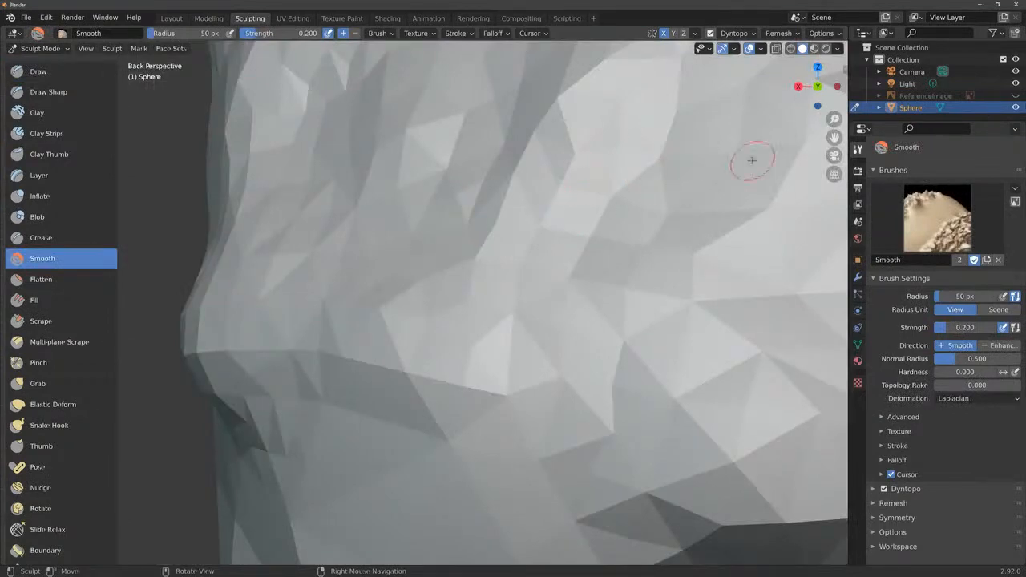
drag(814, 87, 771, 88)
drag(834, 119, 834, 201)
drag(816, 88, 839, 87)
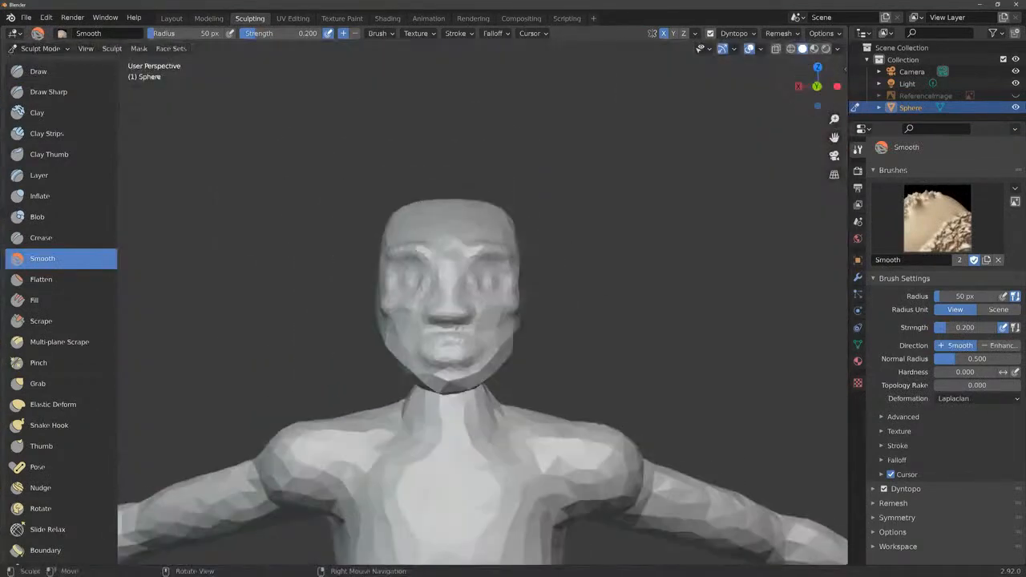
scroll(450, 312, up, 3)
click(37, 71)
mouse_move(397, 263)
ctrl+mouse_down()
mouse_move(421, 260)
mouse_move(425, 285)
ctrl+mouse_up()
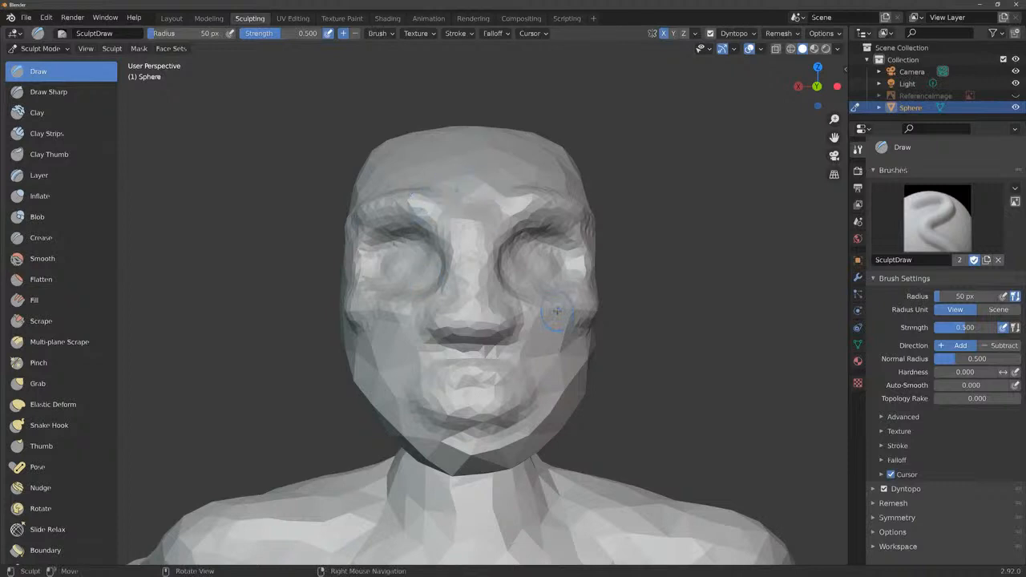
mouse_move(557, 311)
ctrl+mouse_down()
mouse_move(559, 337)
mouse_move(529, 413)
mouse_move(449, 459)
mouse_move(408, 443)
mouse_move(370, 351)
mouse_move(369, 377)
mouse_move(401, 421)
mouse_move(474, 449)
mouse_move(428, 364)
ctrl+mouse_up()
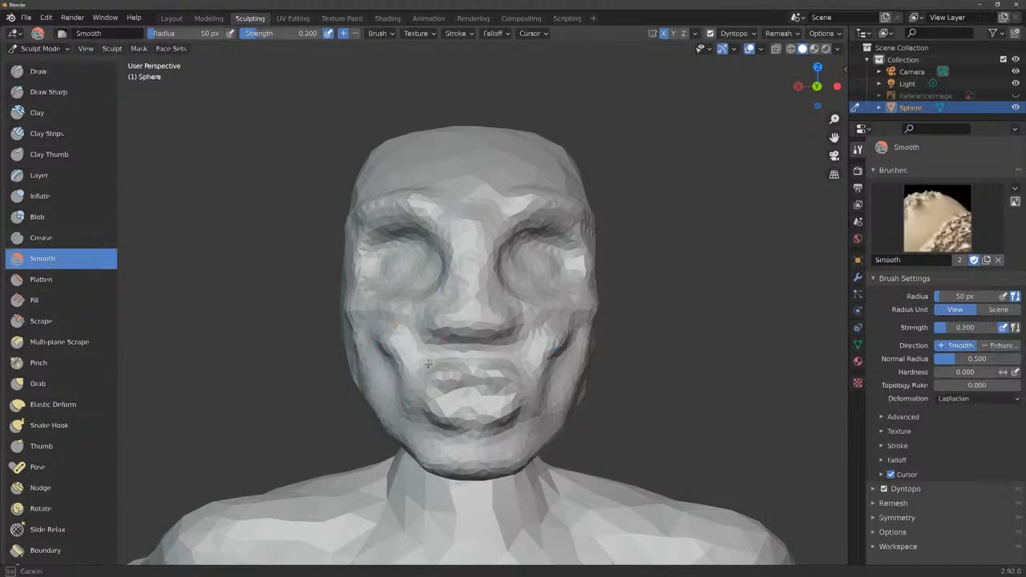
Smooth the nose base and the hollowed cheeks with the Smooth brush.
shift+drag(427, 325, 428, 327)
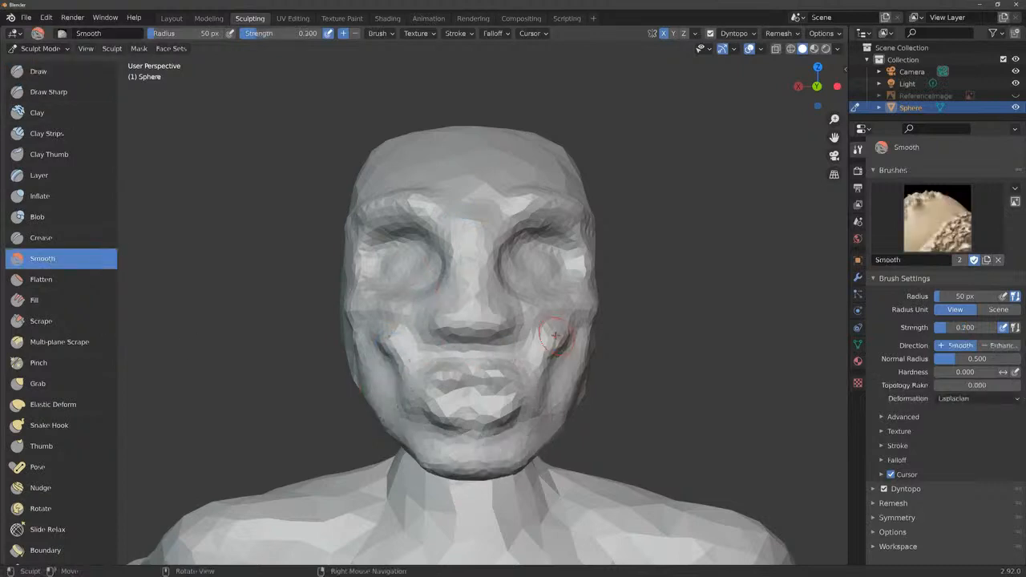
drag(555, 336, 554, 351)
mouse_move(361, 336)
mouse_down()
mouse_move(360, 317)
mouse_move(362, 351)
mouse_move(382, 335)
mouse_up()
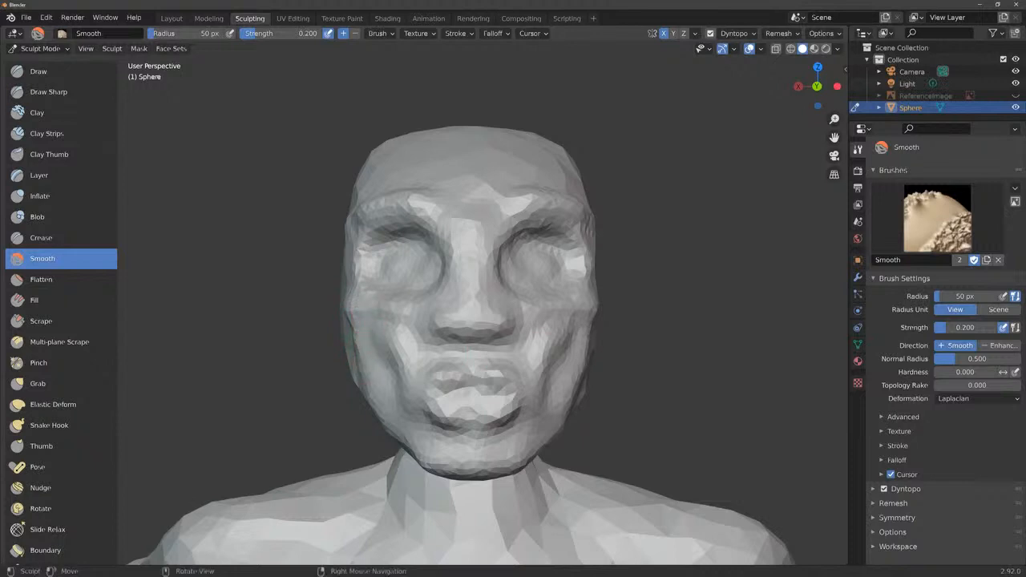
Carve the folds running from the sides of the nose down around the mouth with the Crease brush.
click(816, 86)
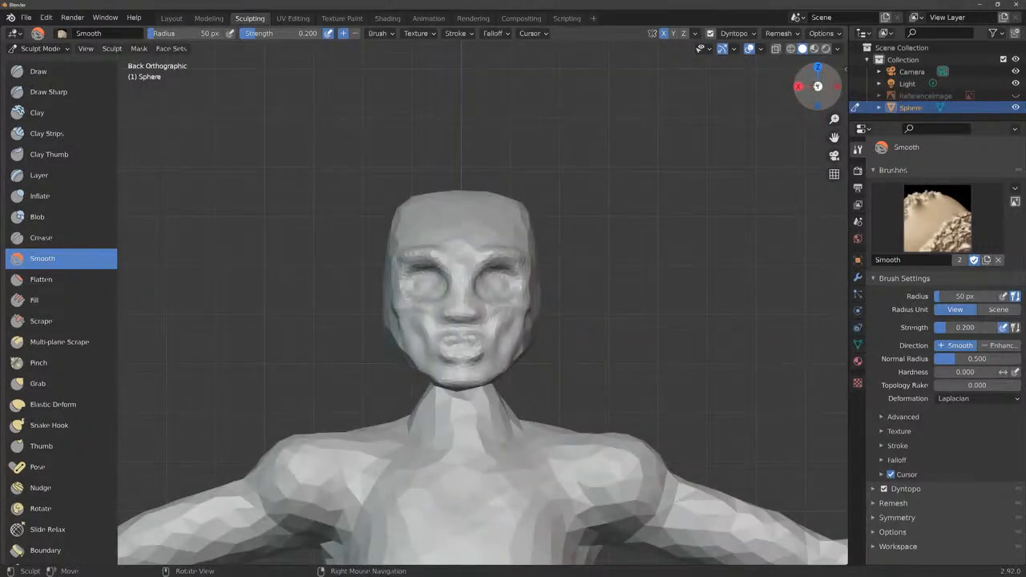
scroll(565, 268, up, 3)
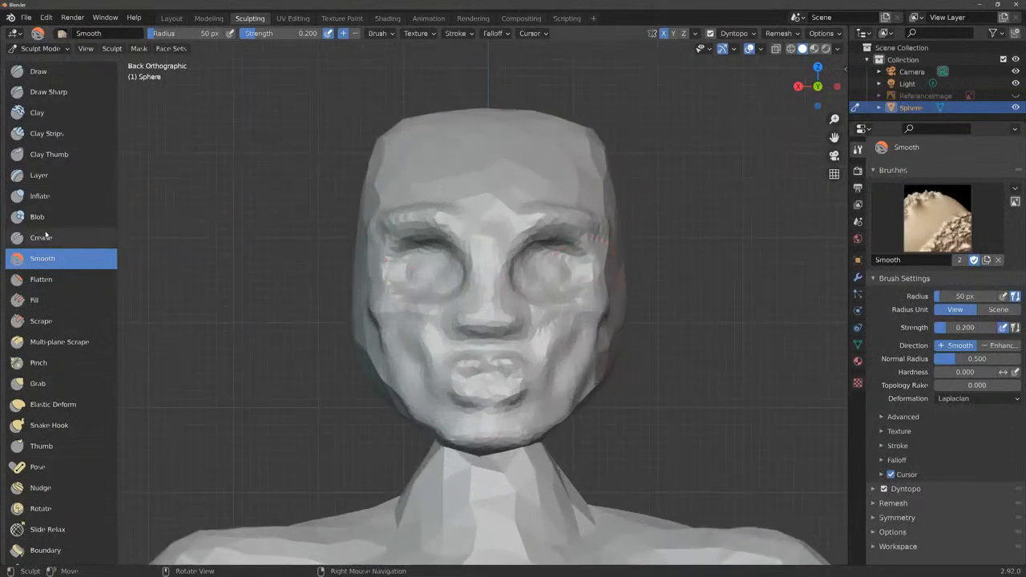
click(41, 238)
mouse_move(448, 321)
mouse_down()
mouse_move(436, 343)
mouse_move(441, 314)
mouse_up()
key(KP_5)
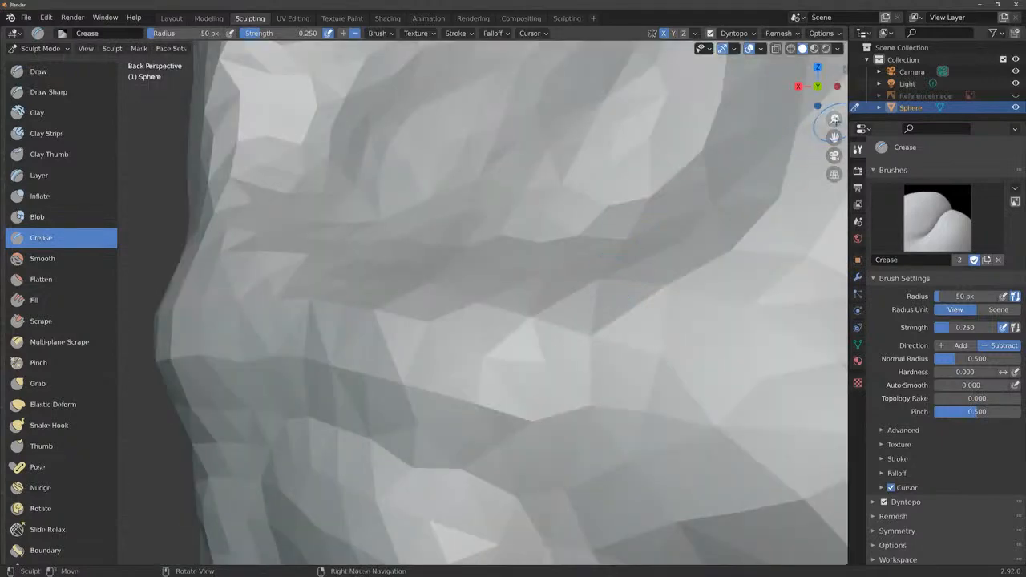
drag(835, 119, 835, 189)
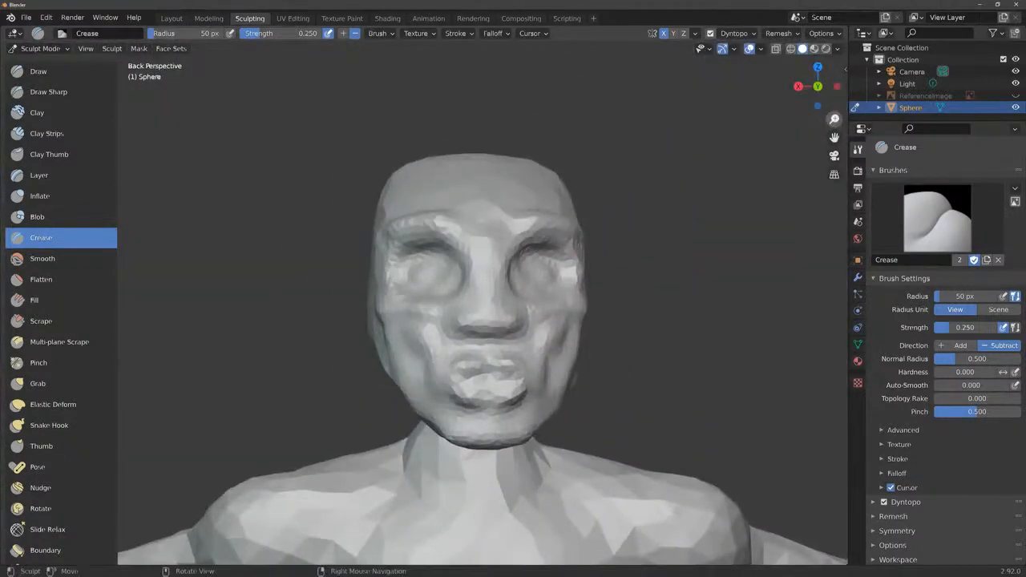
click(835, 174)
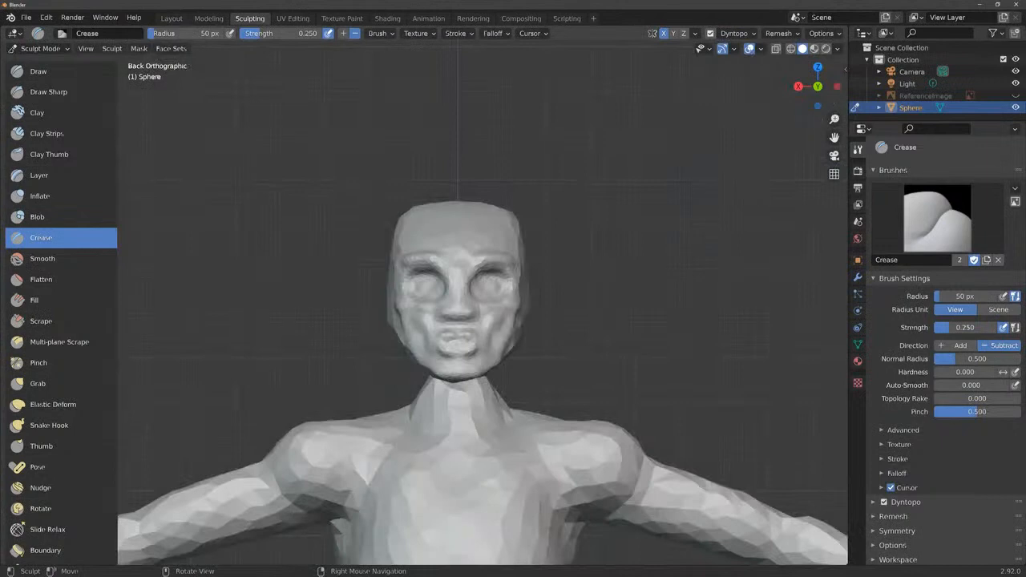
drag(835, 118, 835, 89)
drag(835, 138, 759, 104)
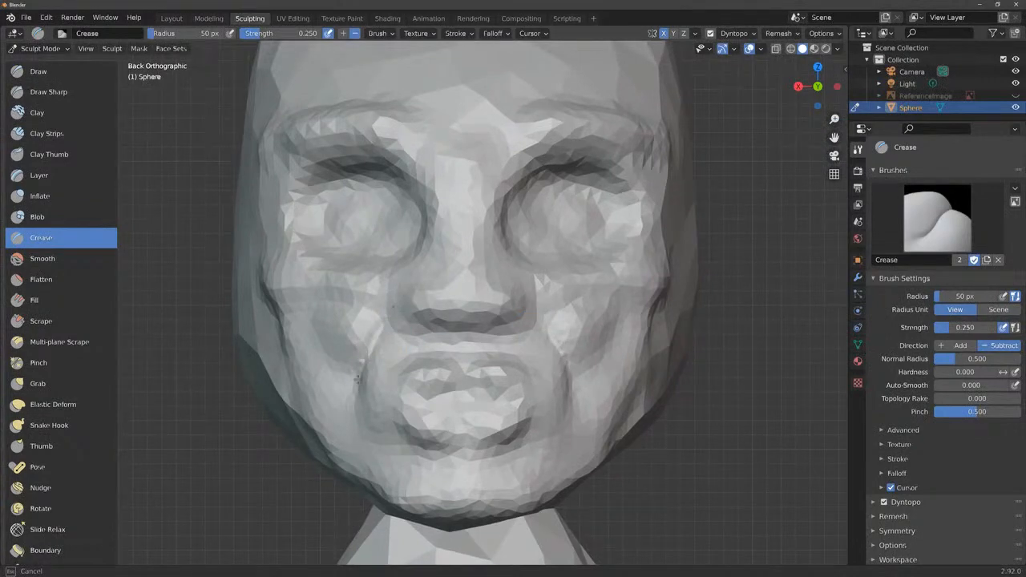
drag(400, 300, 401, 303)
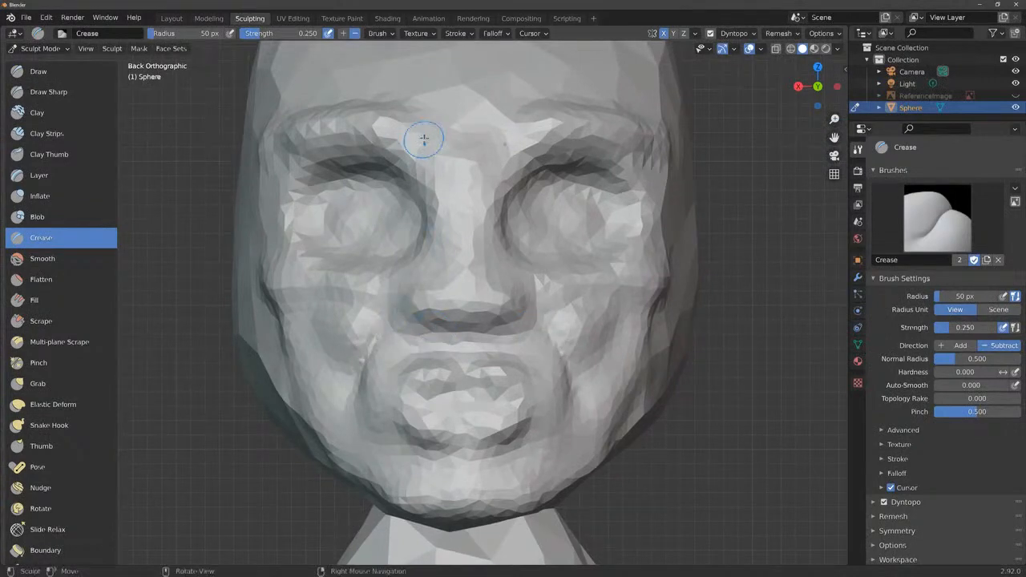
Define the bridge, sides and underside of the nose with the Crease brush.
drag(426, 153, 422, 215)
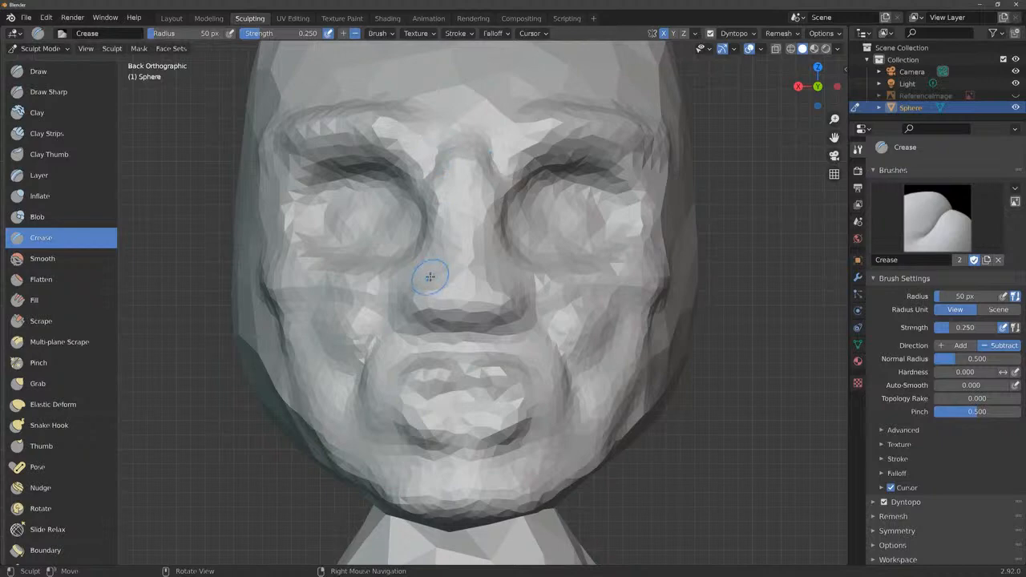
drag(429, 277, 392, 301)
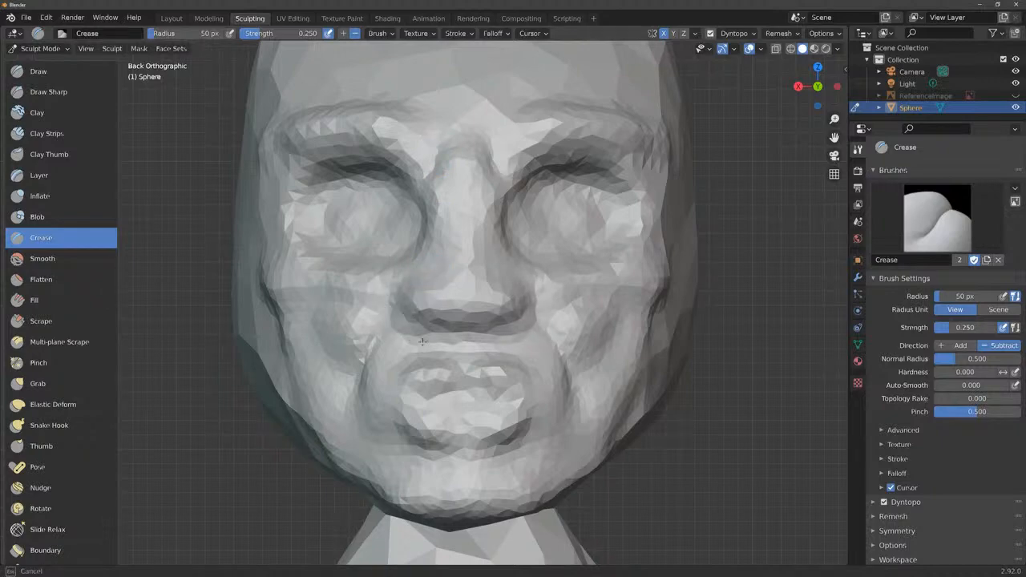
mouse_move(450, 319)
mouse_down()
mouse_move(465, 330)
mouse_move(491, 300)
mouse_move(473, 294)
mouse_move(485, 152)
mouse_up()
key(x)
key(shift+c)
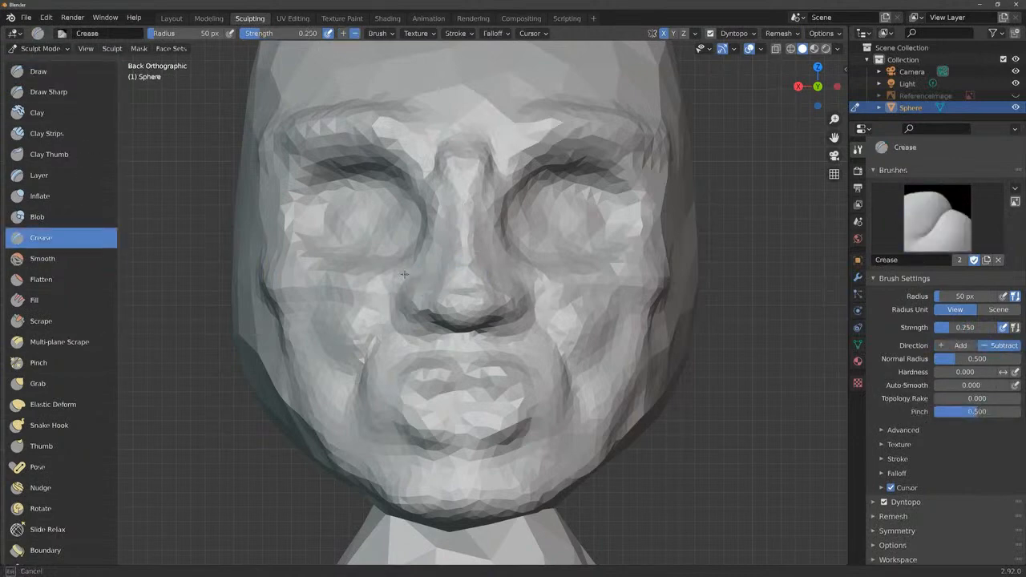
drag(425, 174, 423, 177)
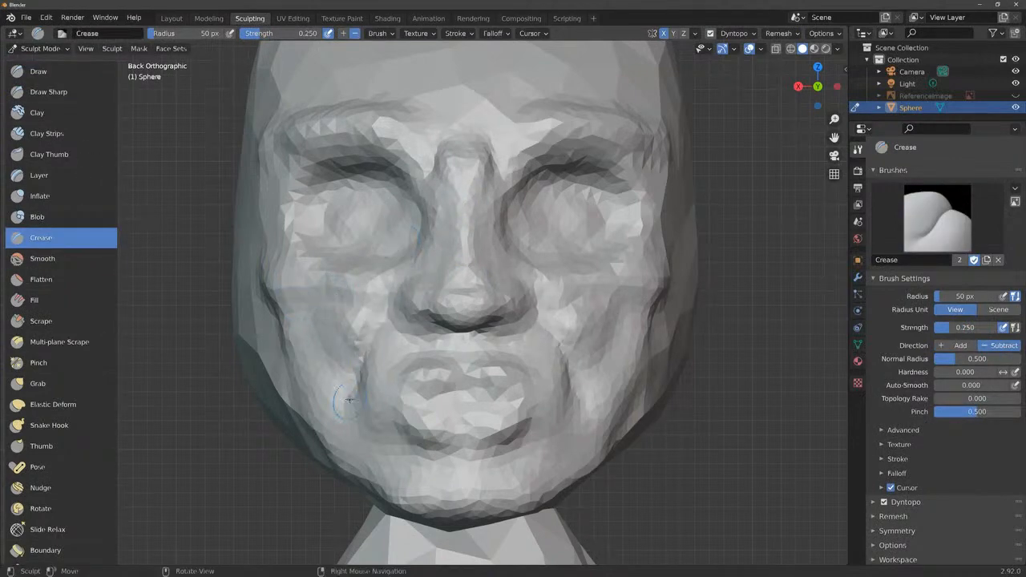
Round off the square upper corners of the head with the Elastic Deform brush.
click(61, 259)
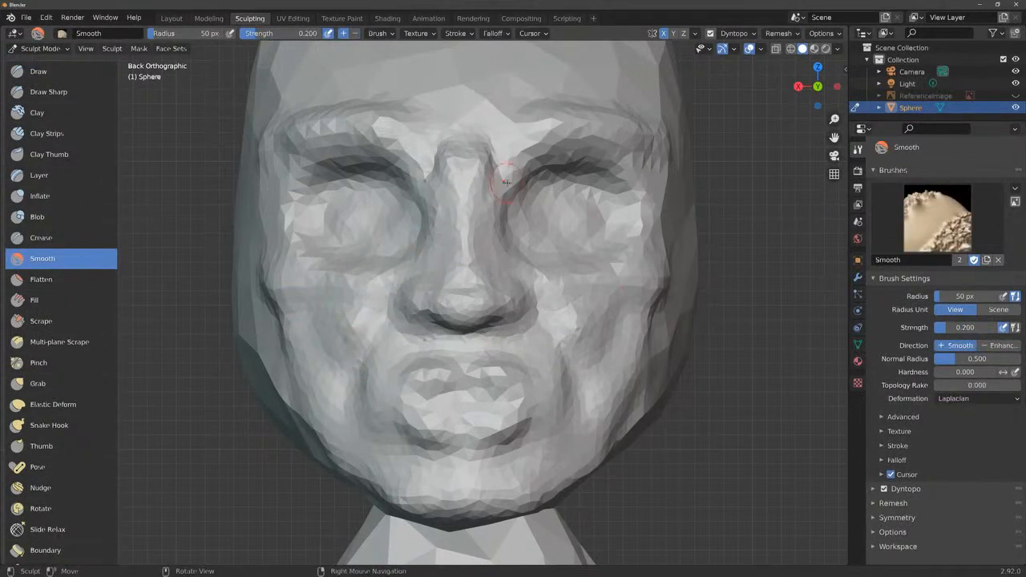
scroll(425, 247, down, 3)
click(53, 404)
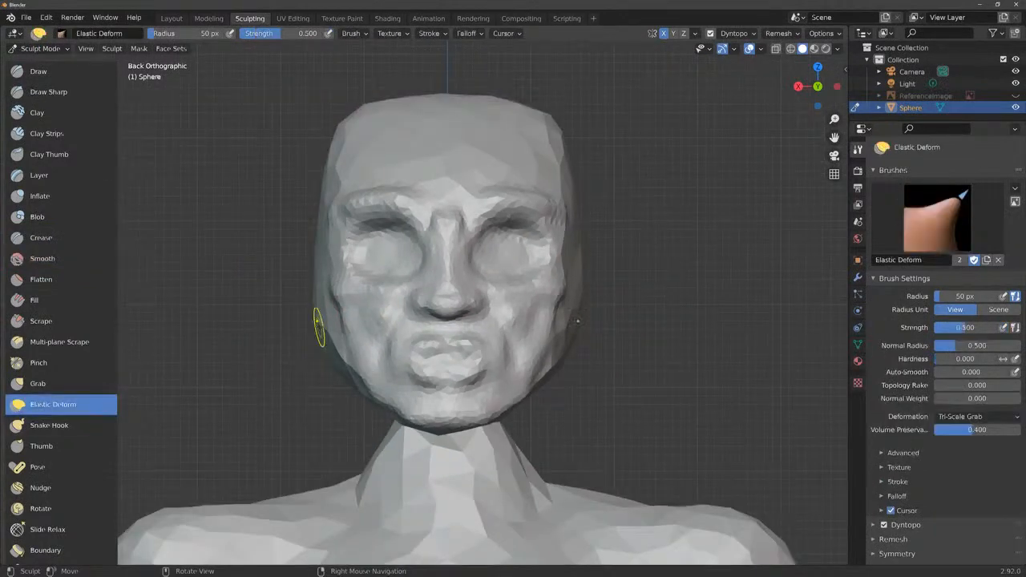
scroll(337, 317, down, 5)
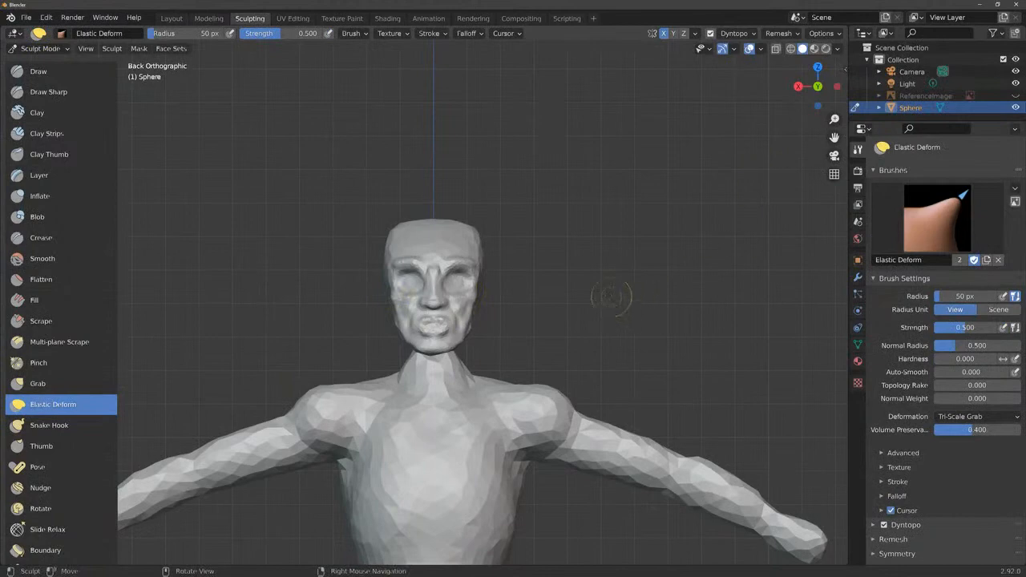
scroll(540, 298, up, 3)
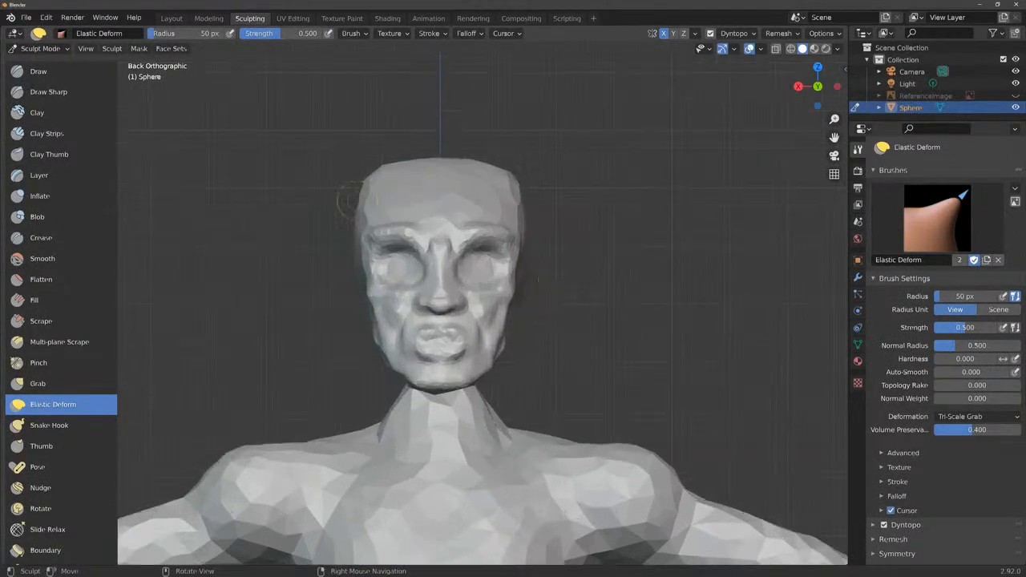
mouse_move(355, 206)
mouse_down()
mouse_move(385, 209)
mouse_move(382, 195)
mouse_up()
drag(371, 182, 375, 189)
drag(369, 183, 375, 195)
middle_drag(356, 216, 361, 215)
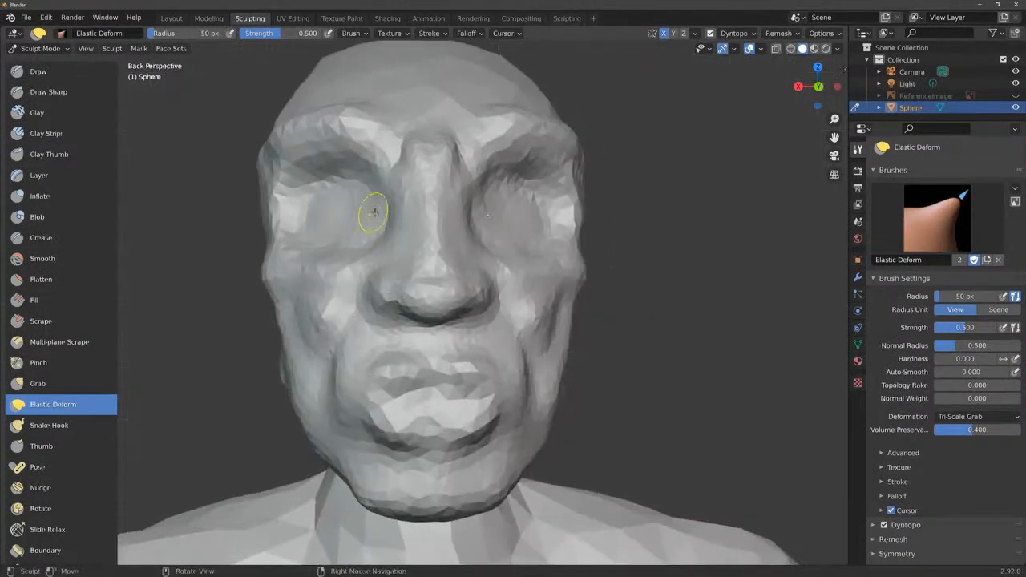
Narrow the crown, temples, cheeks and jaw sides from the face view with the Elastic Deform brush.
click(834, 174)
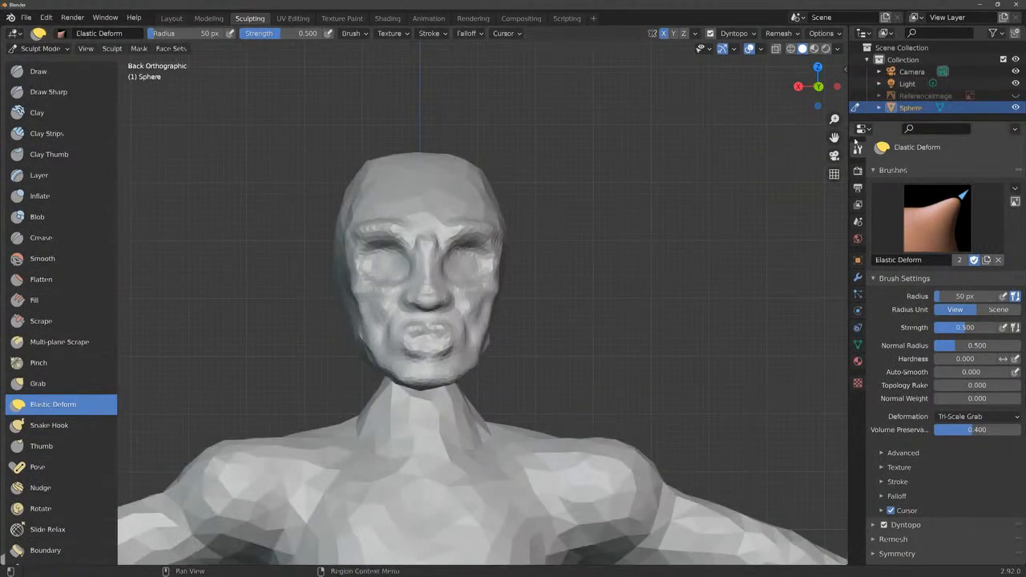
click(818, 87)
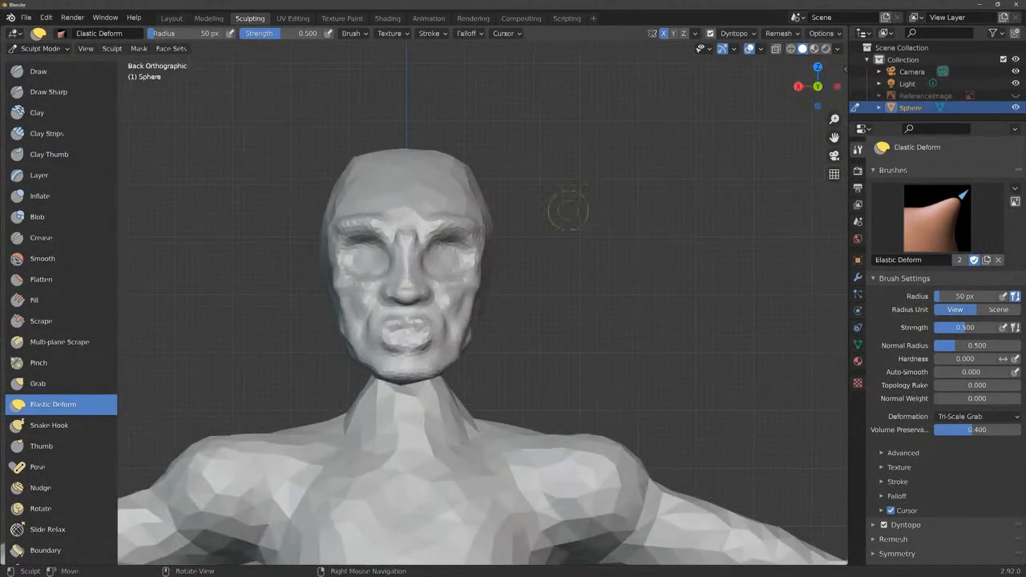
mouse_move(469, 167)
mouse_down()
mouse_move(449, 164)
mouse_move(464, 173)
mouse_up()
mouse_move(465, 173)
mouse_down()
mouse_move(456, 173)
mouse_move(474, 188)
mouse_move(487, 238)
mouse_move(477, 207)
mouse_up()
drag(346, 172, 361, 188)
drag(325, 264, 339, 273)
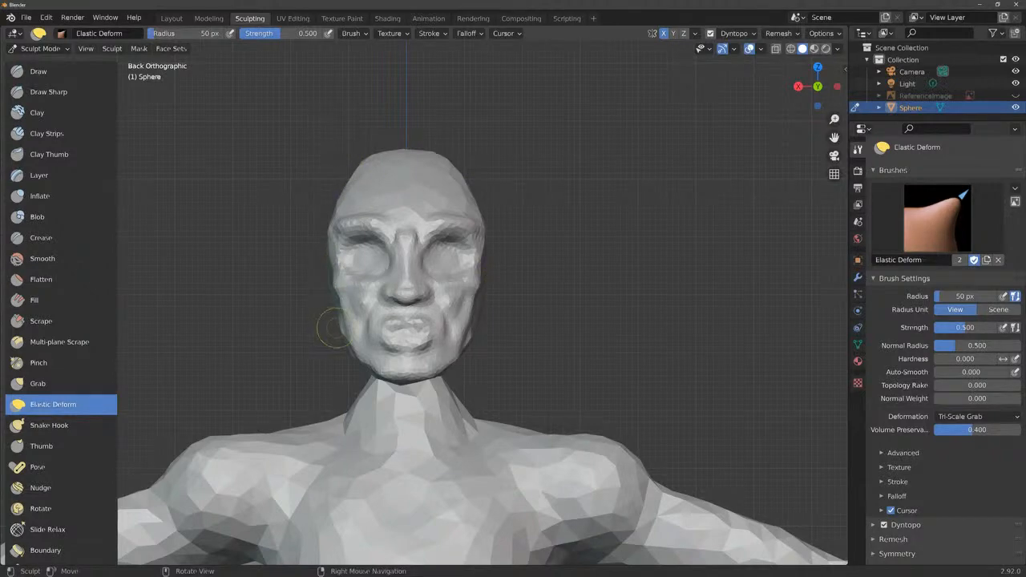
drag(336, 326, 347, 326)
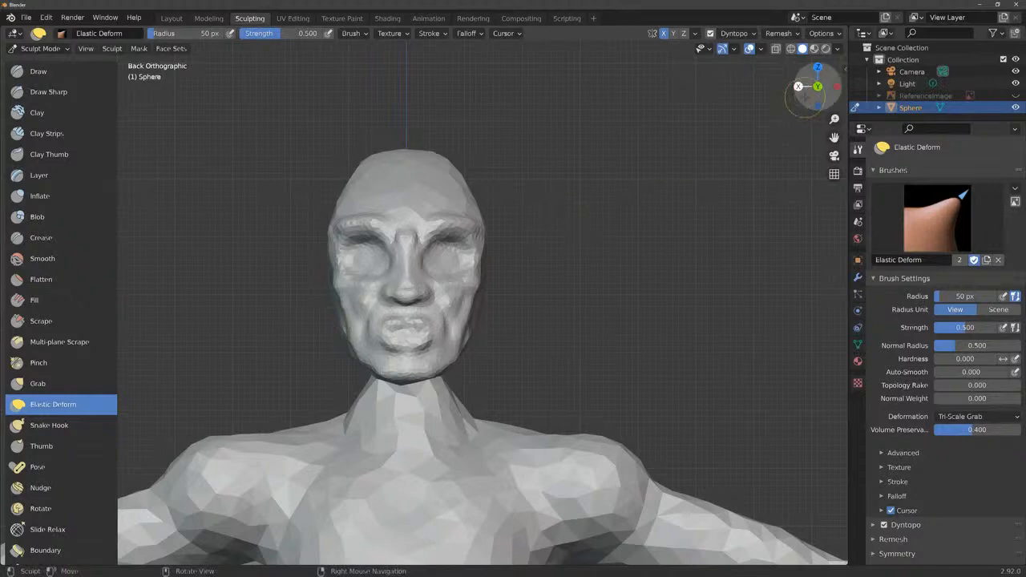
drag(818, 87, 790, 90)
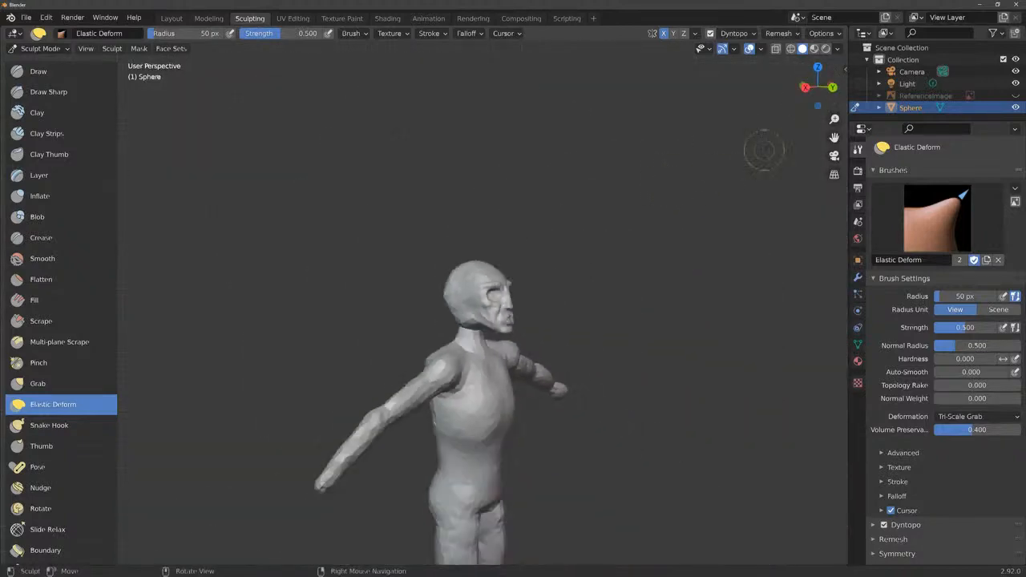
Smooth the side of the head, from the temple across the cheek to the back of the jaw, with the Smooth brush.
drag(813, 85, 686, 87)
click(32, 258)
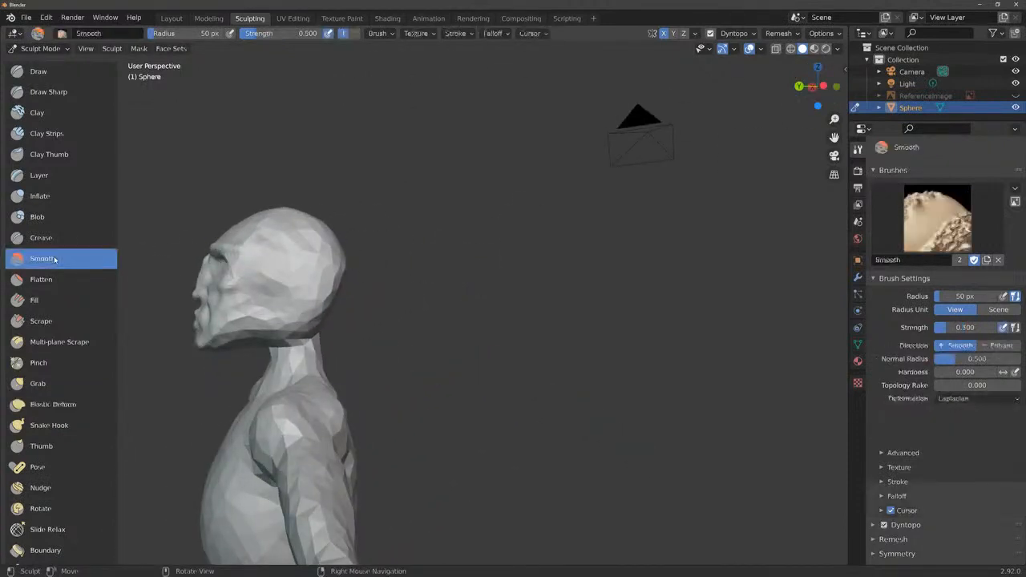
drag(283, 258, 284, 241)
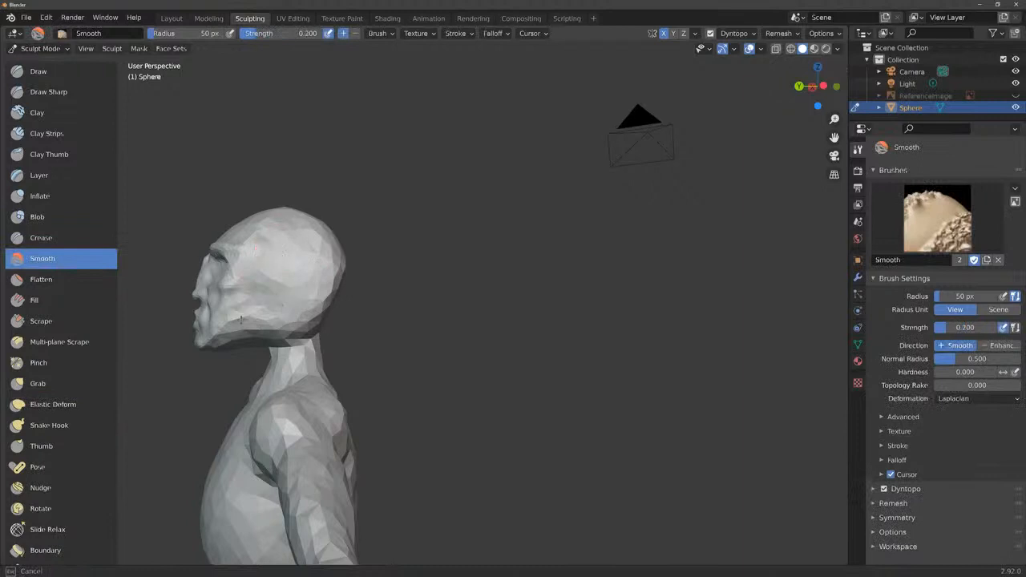
mouse_move(321, 284)
mouse_down()
mouse_move(277, 330)
mouse_move(287, 348)
mouse_up()
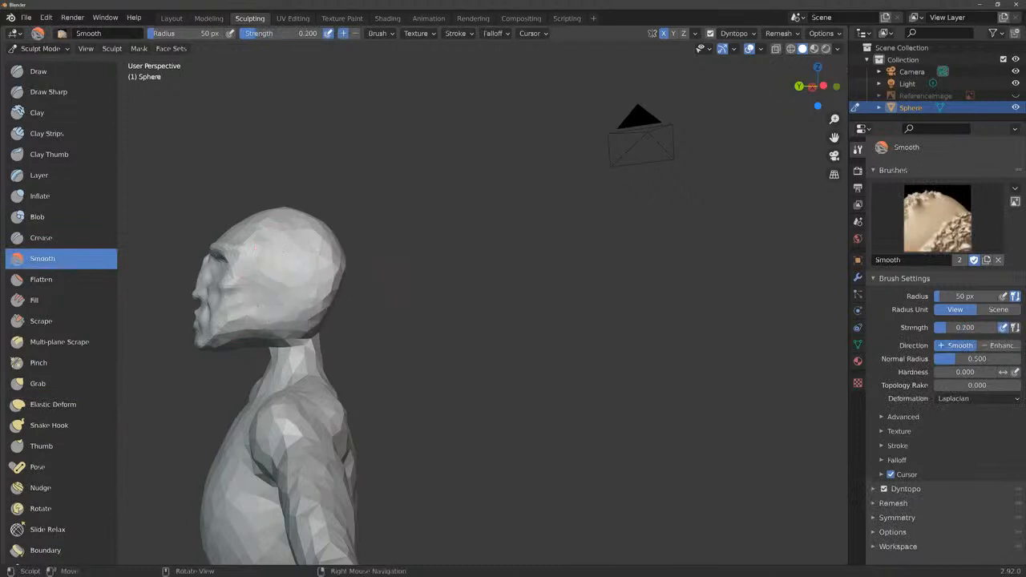
Push the chin and the eye area back toward the head from the side with the Elastic Deform brush.
mouse_move(820, 86)
mouse_down()
mouse_move(852, 85)
mouse_move(813, 85)
mouse_up()
click(64, 405)
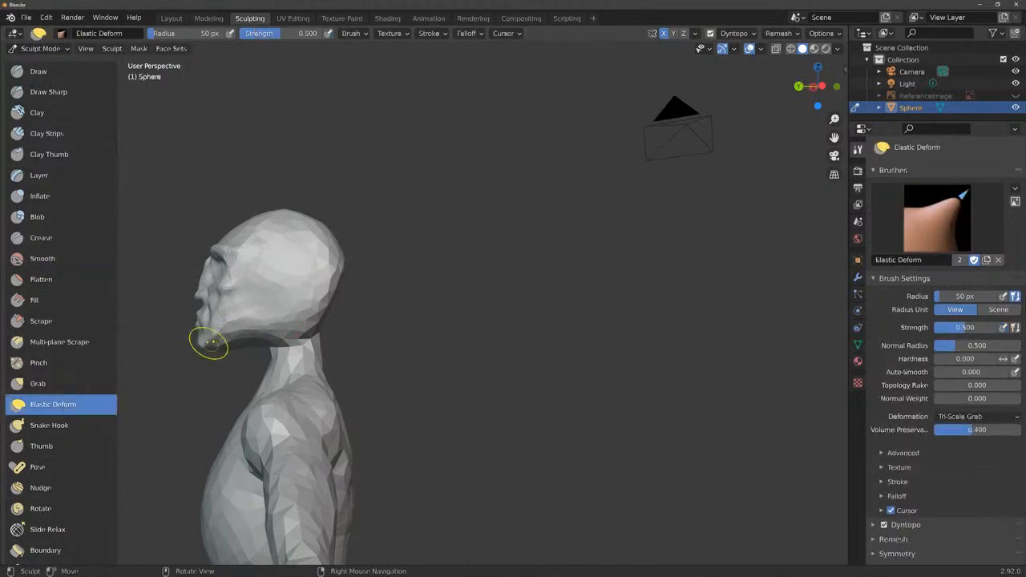
mouse_move(209, 342)
mouse_down()
mouse_move(228, 331)
mouse_move(221, 338)
mouse_move(222, 318)
mouse_up()
drag(206, 272, 215, 270)
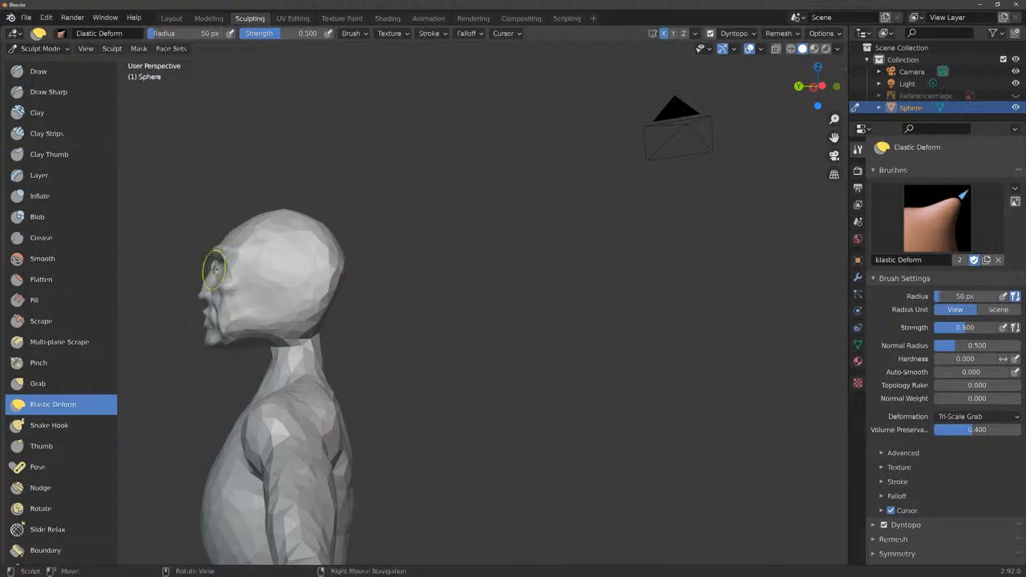
Refine the nose bridge and the underside of the jaw in the left orthographic profile with the Elastic Deform brush.
click(813, 87)
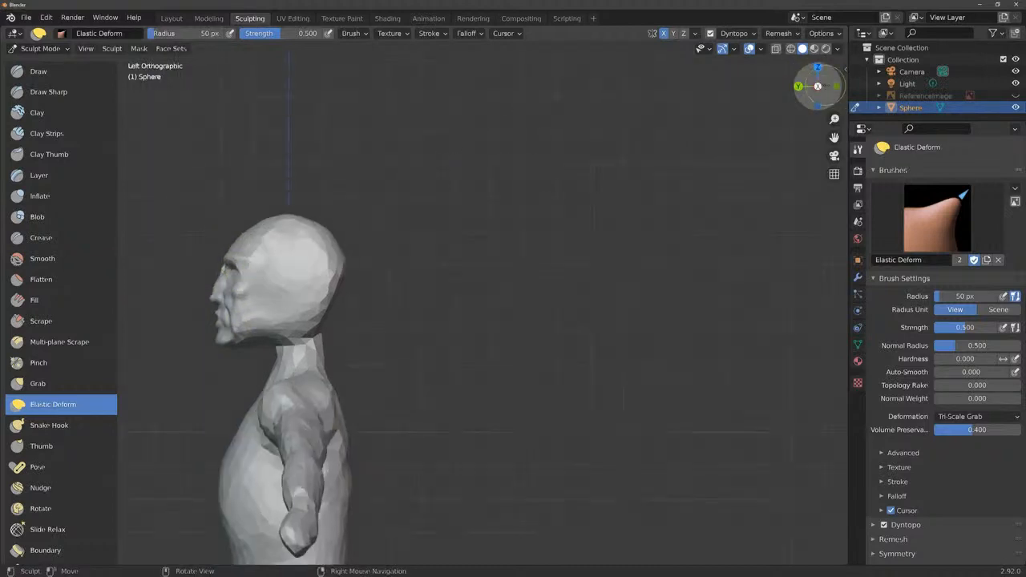
drag(834, 137, 967, 118)
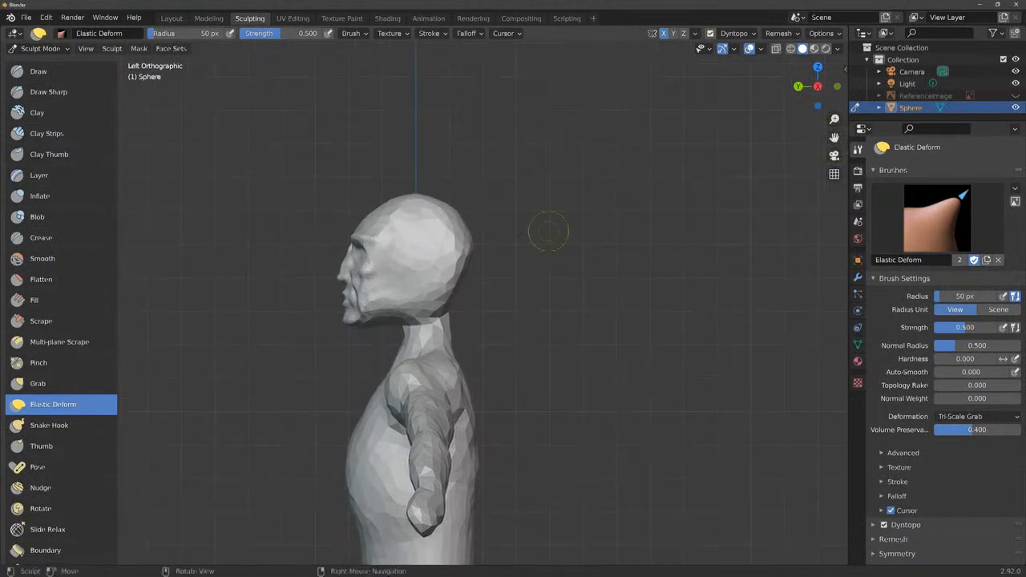
click(56, 74)
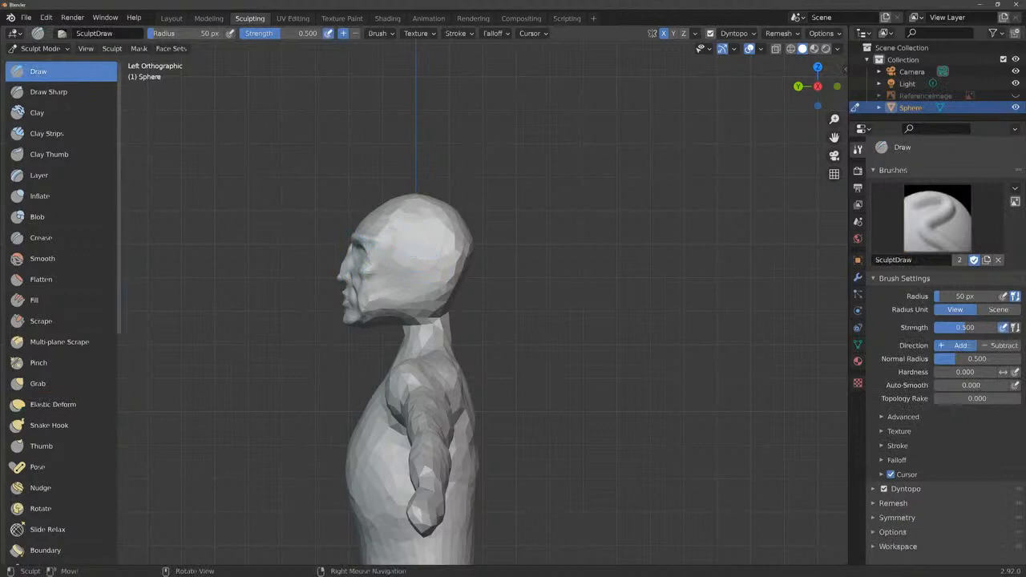
click(53, 405)
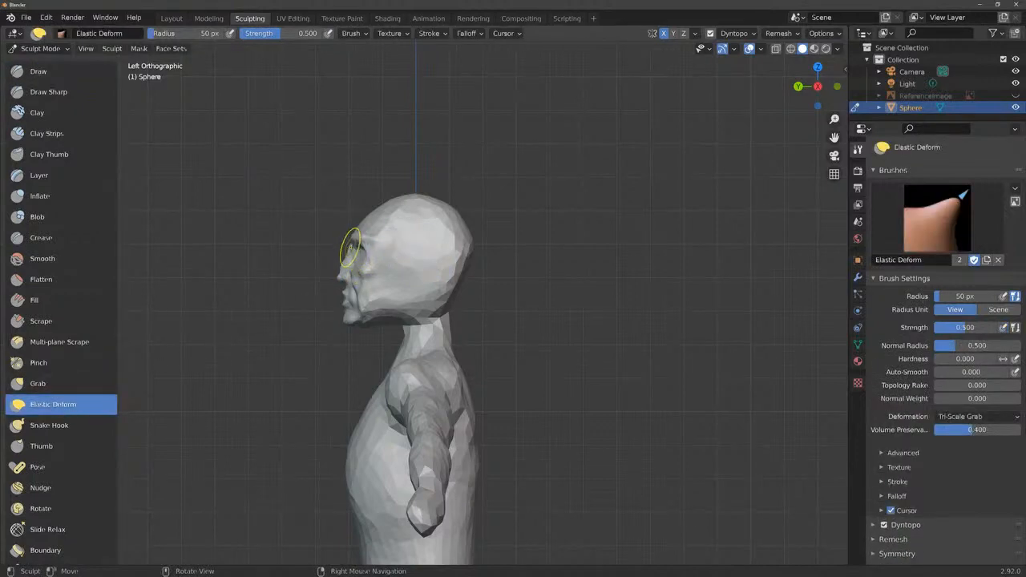
drag(350, 258, 365, 245)
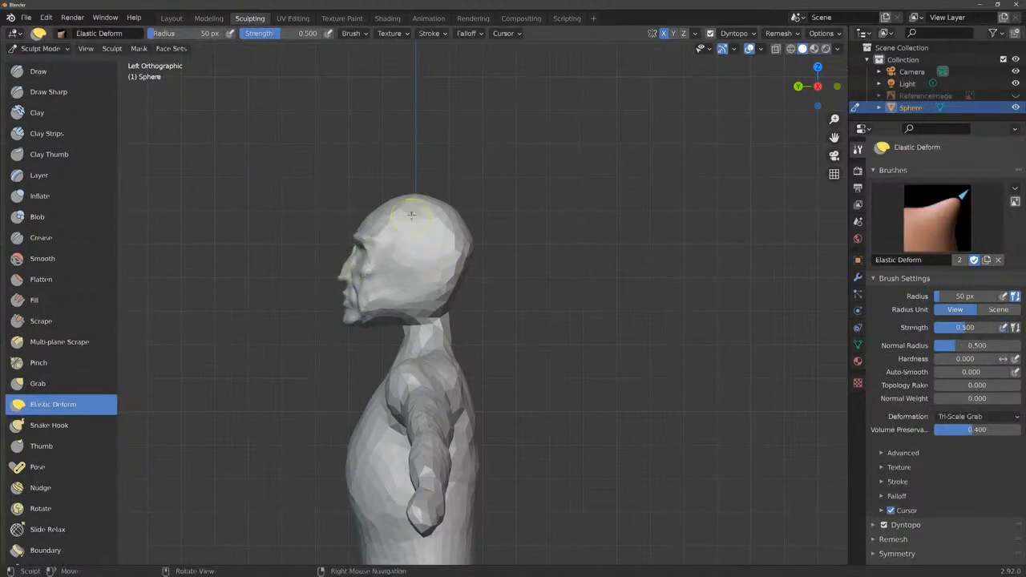
mouse_move(384, 320)
mouse_down()
mouse_move(362, 323)
mouse_move(390, 321)
mouse_up()
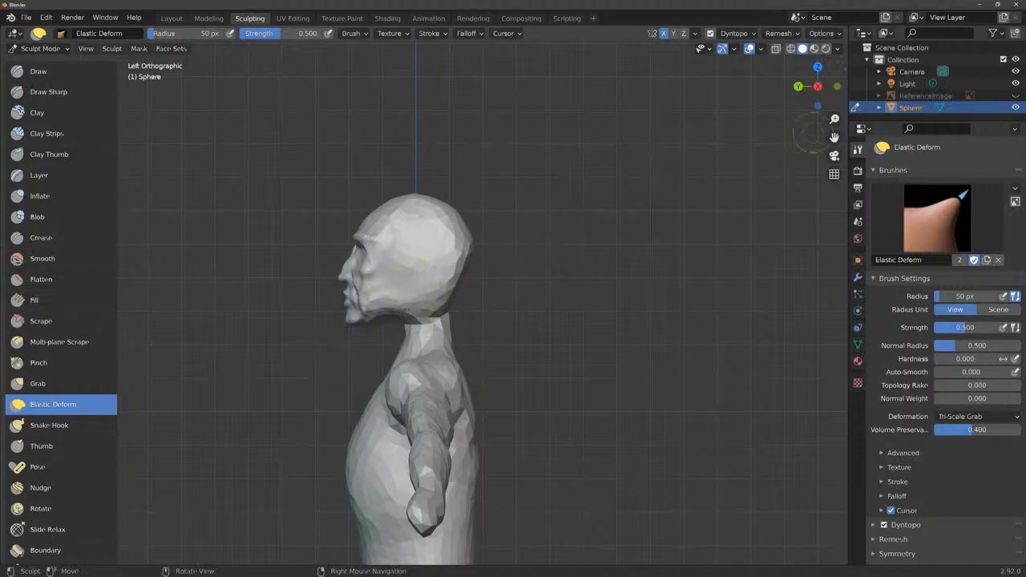
Switch to the Layout workspace, deselect the body and add a UV sphere mesh for an eyeball.
mouse_move(801, 93)
mouse_down()
mouse_move(920, 95)
mouse_move(882, 97)
mouse_up()
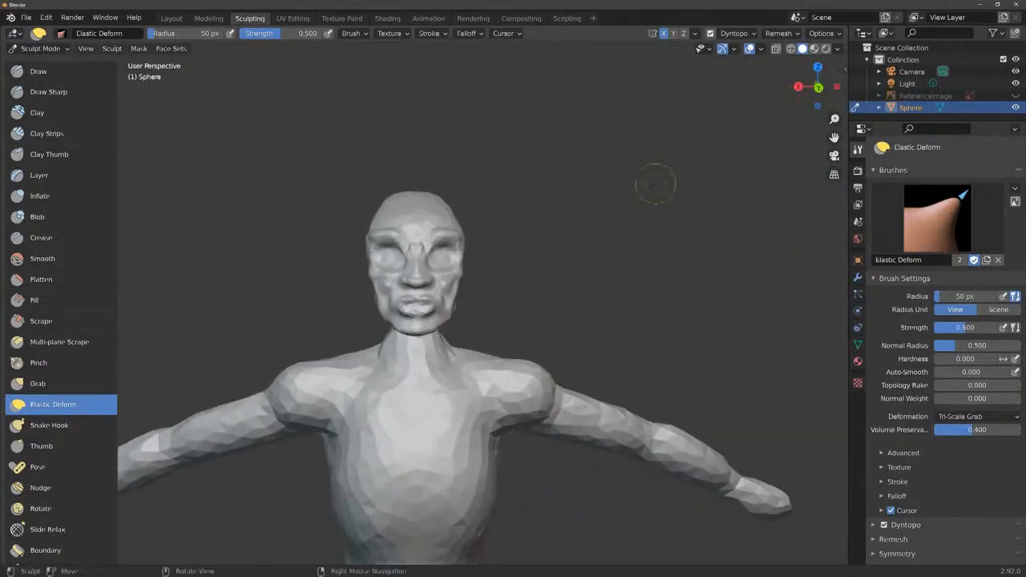
scroll(619, 172, down, 1)
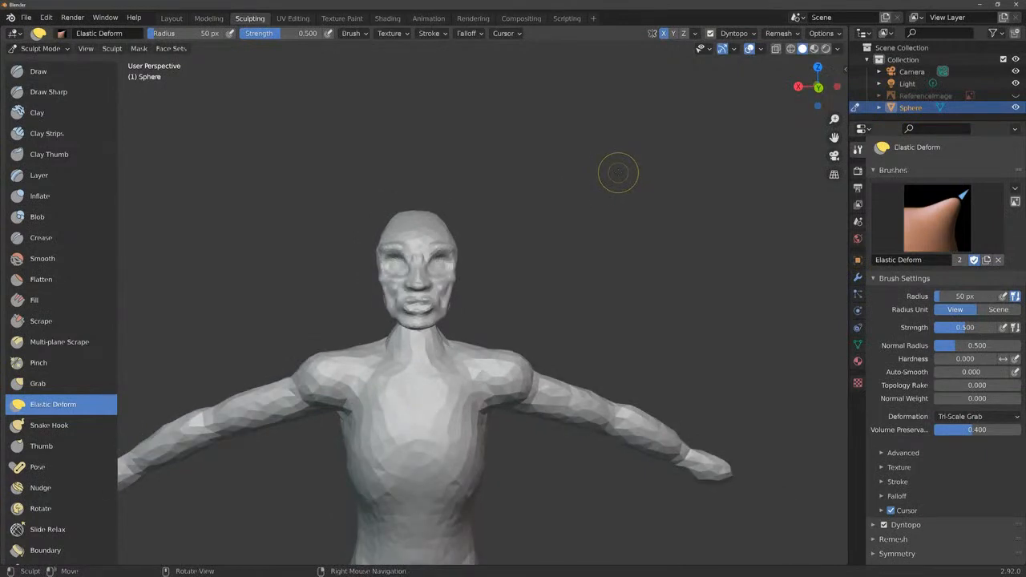
click(169, 19)
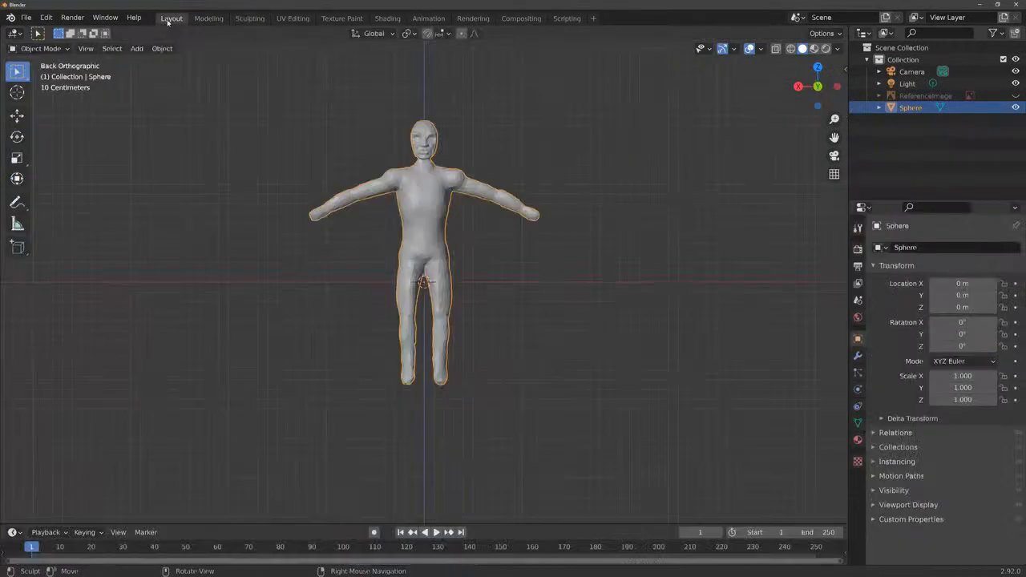
click(548, 140)
scroll(534, 174, up, 3)
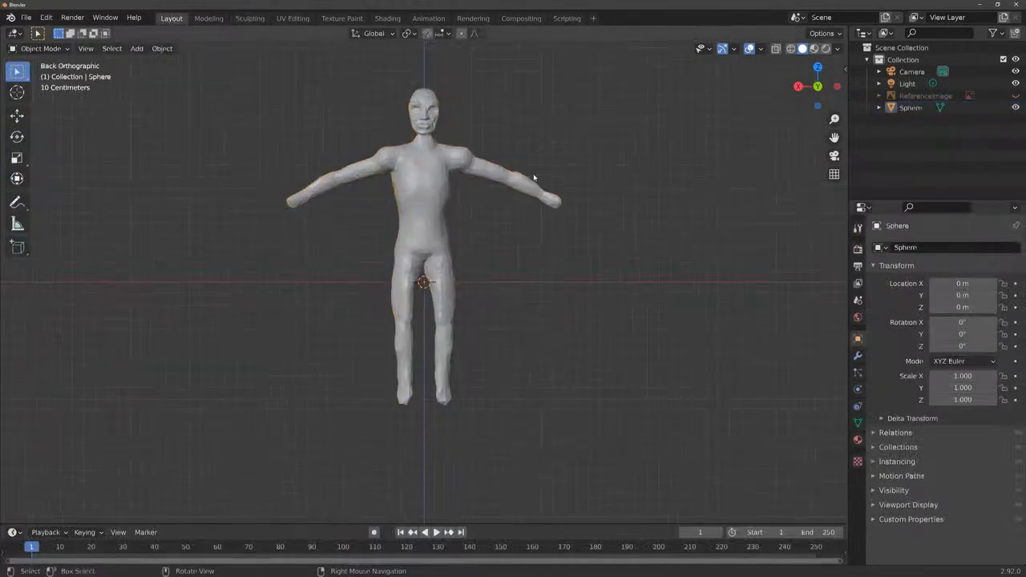
drag(835, 138, 846, 219)
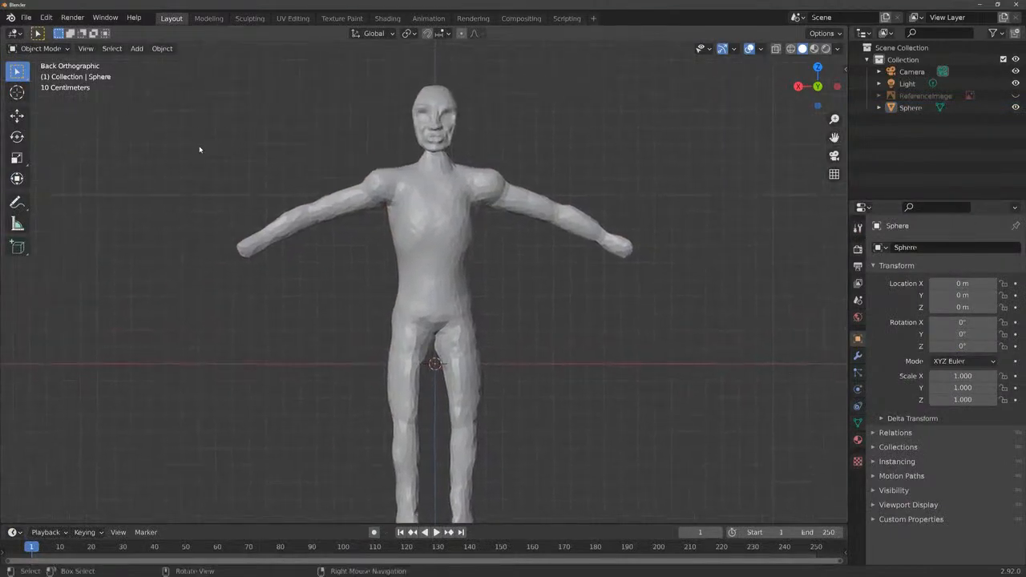
click(143, 53)
mouse_move(159, 65)
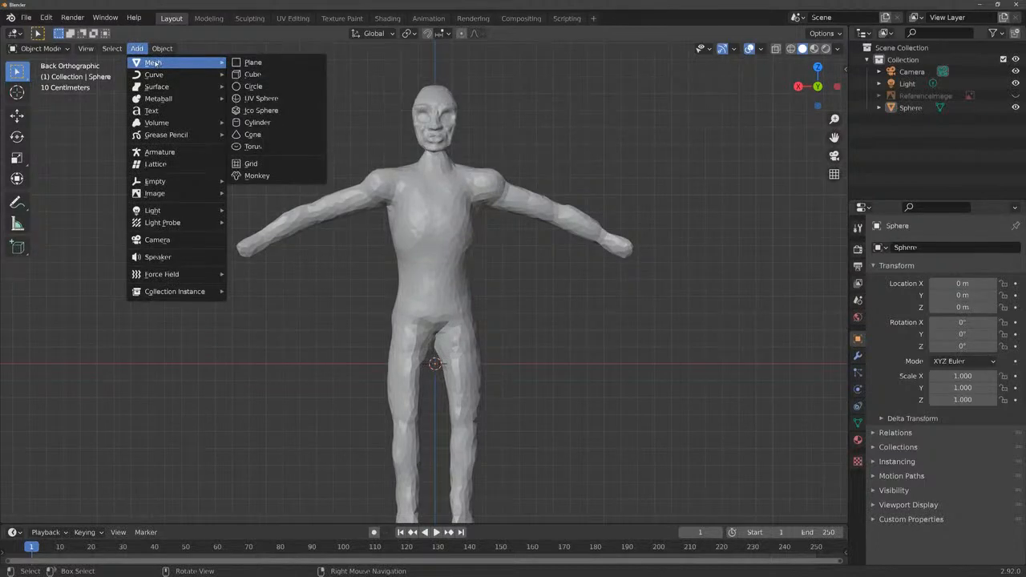
click(263, 98)
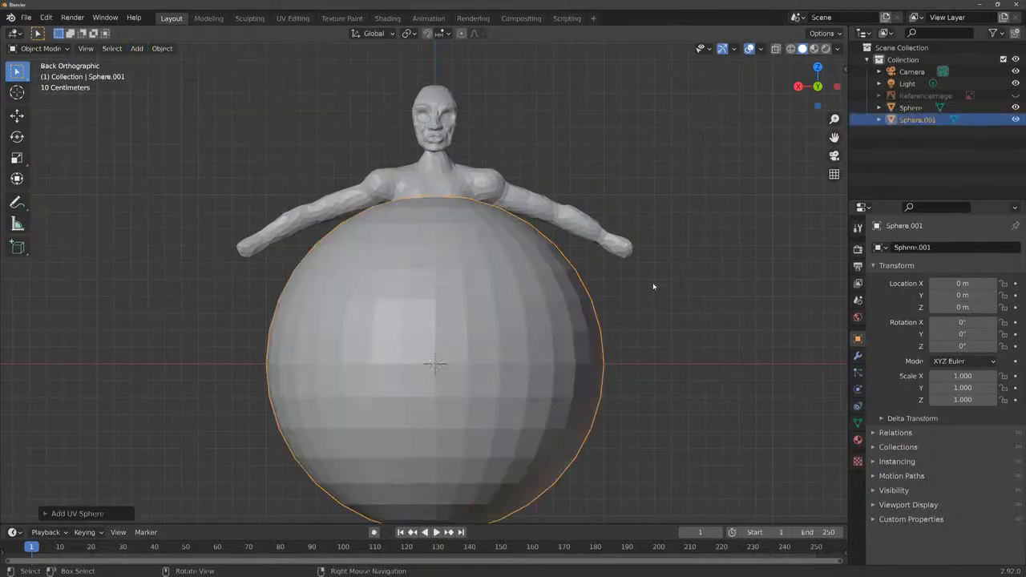
Set the new sphere's X rotation to 90° so that its pole faces the front of the body.
click(954, 322)
text(90)
key(Return)
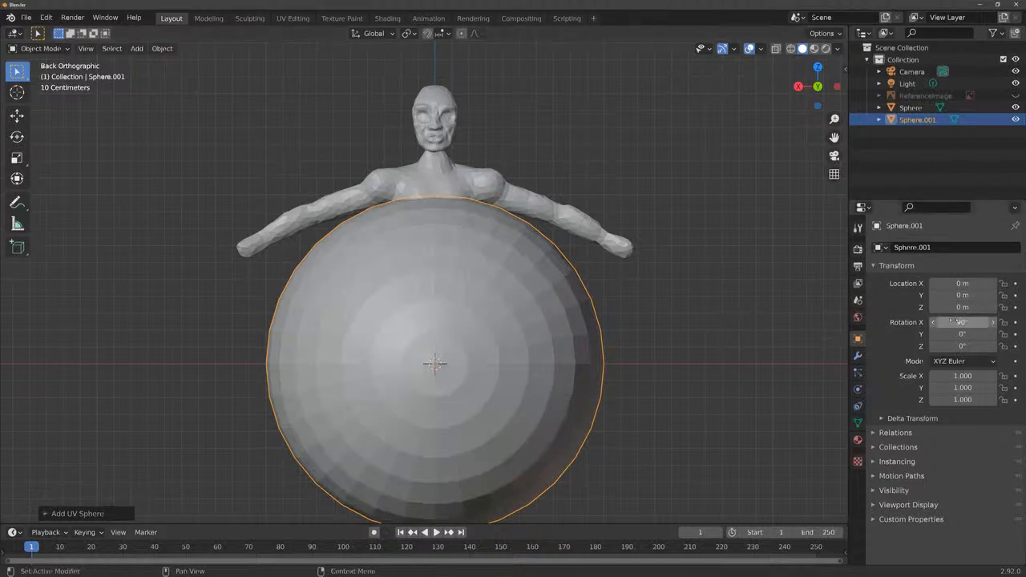
click(706, 314)
click(526, 369)
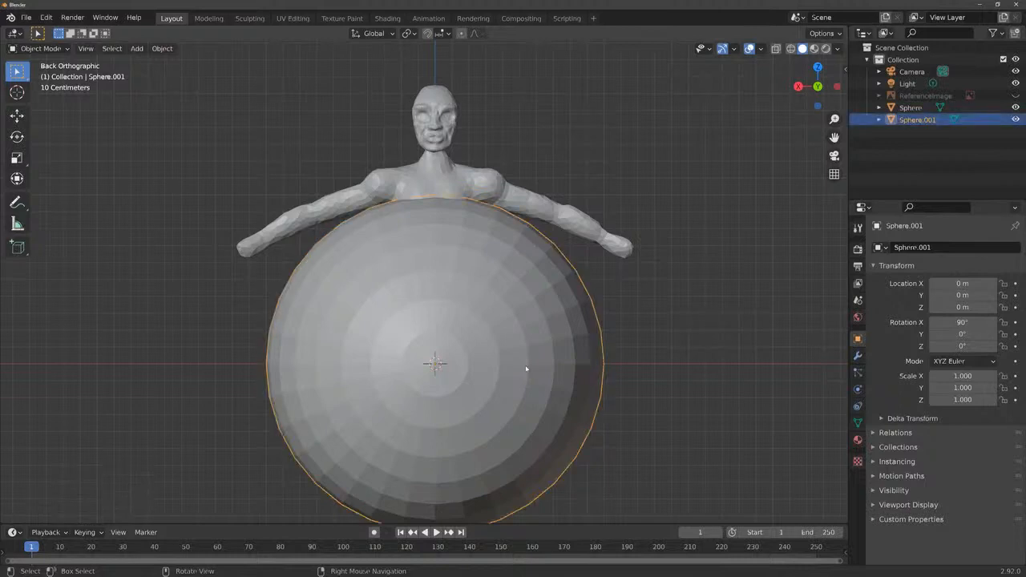
Move the new sphere up beside the head, to about X 0.254 m and Z 1.476 m, and scale it uniformly to about 0.046.
click(17, 115)
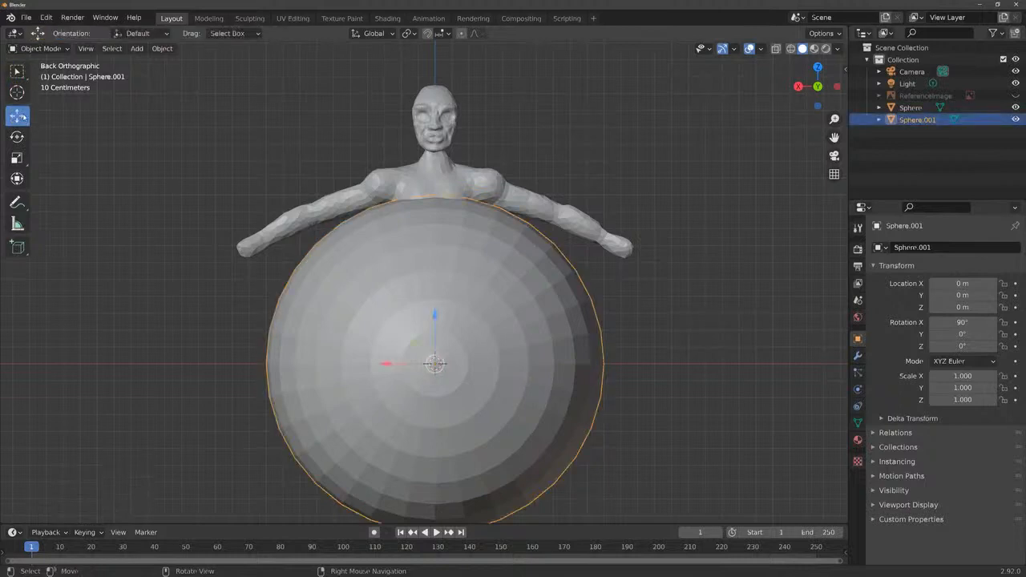
drag(433, 315, 431, 65)
drag(392, 116, 349, 114)
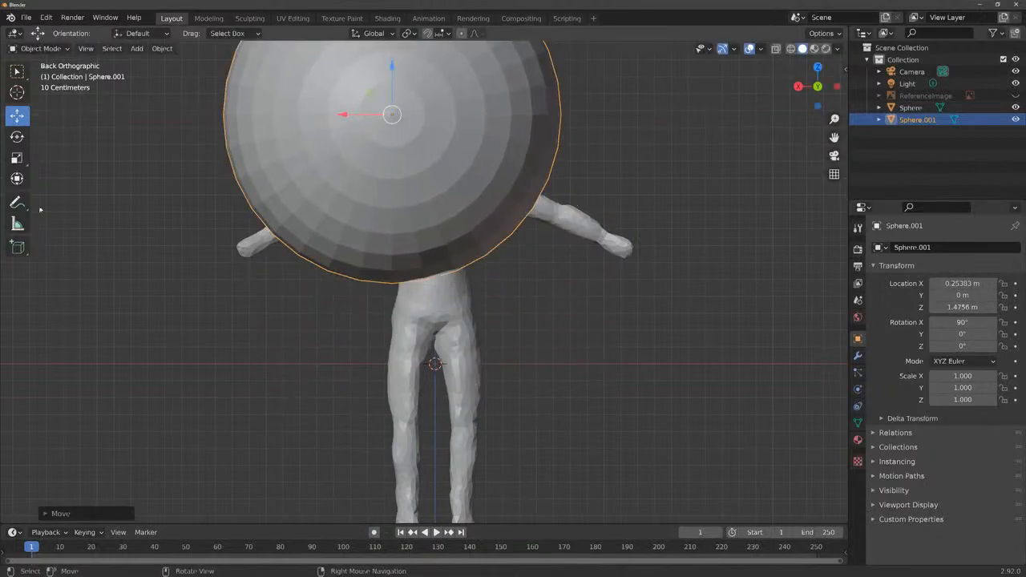
drag(34, 140, 106, 141)
click(38, 157)
drag(415, 97, 396, 108)
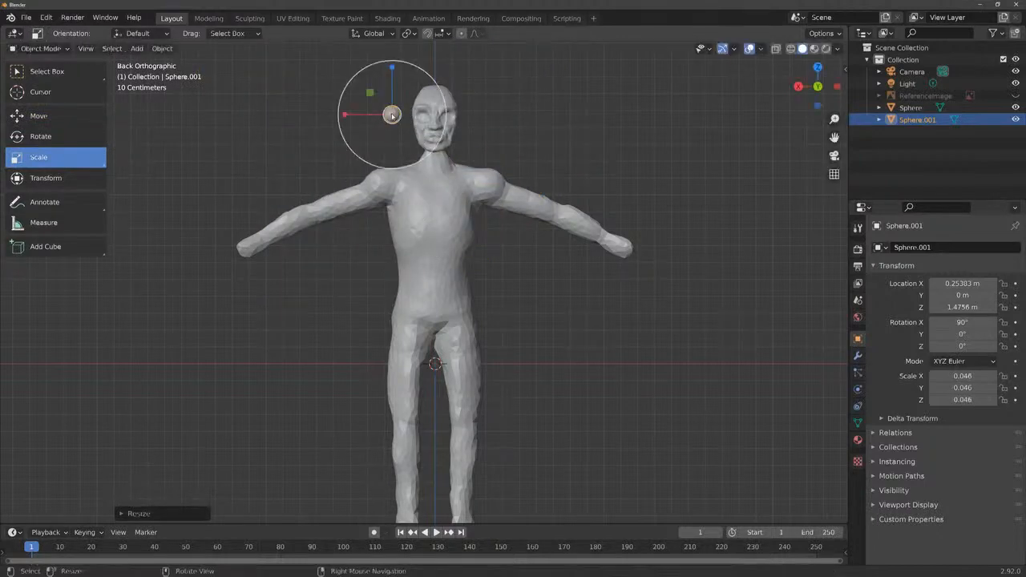
Move the small sphere across the face over the nearest eye socket, to about X 0.06 m, and lower it slightly.
click(48, 116)
drag(834, 136, 834, 213)
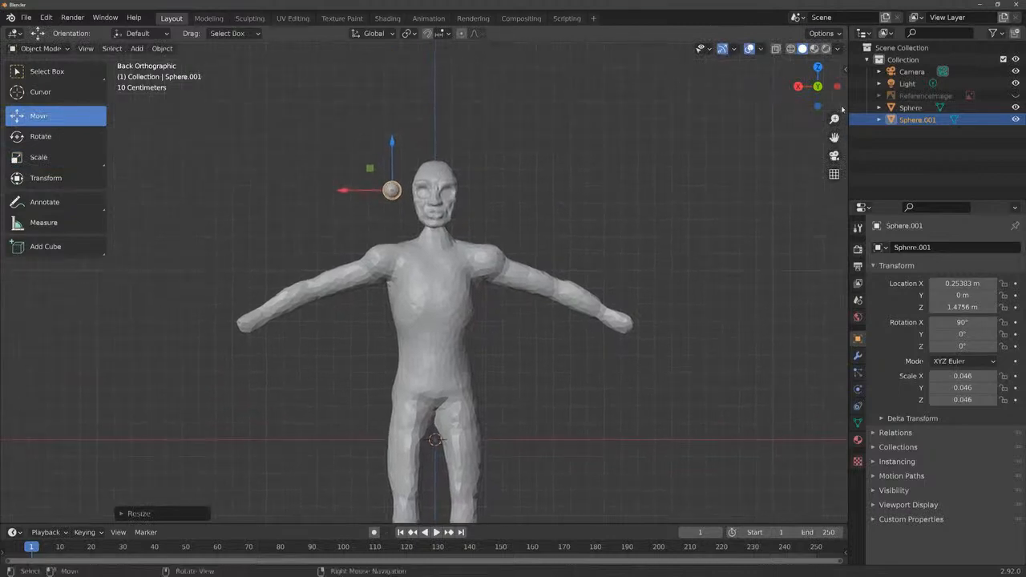
drag(835, 119, 835, 49)
drag(834, 137, 858, 321)
scroll(518, 220, up, 3)
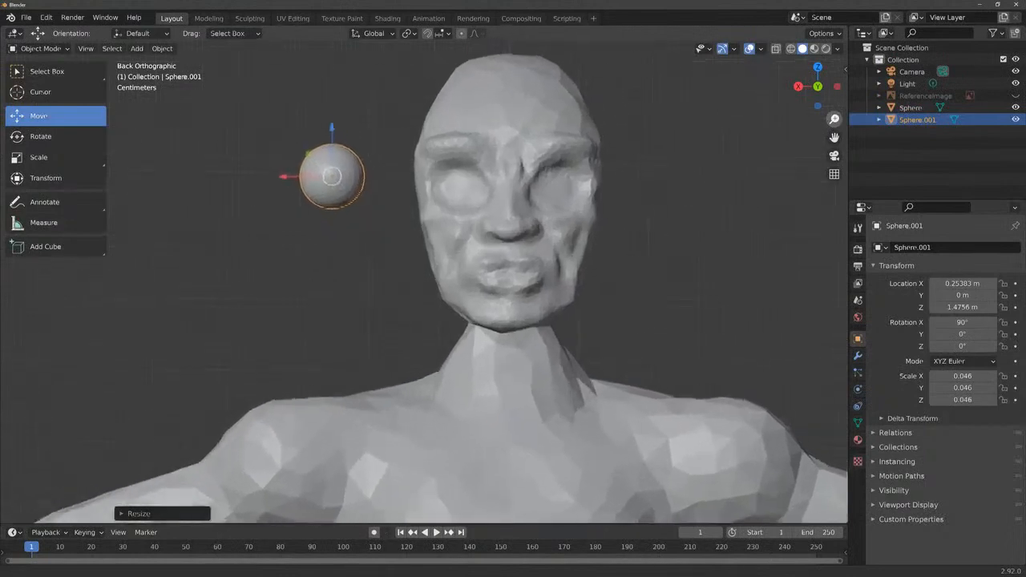
drag(279, 179, 415, 184)
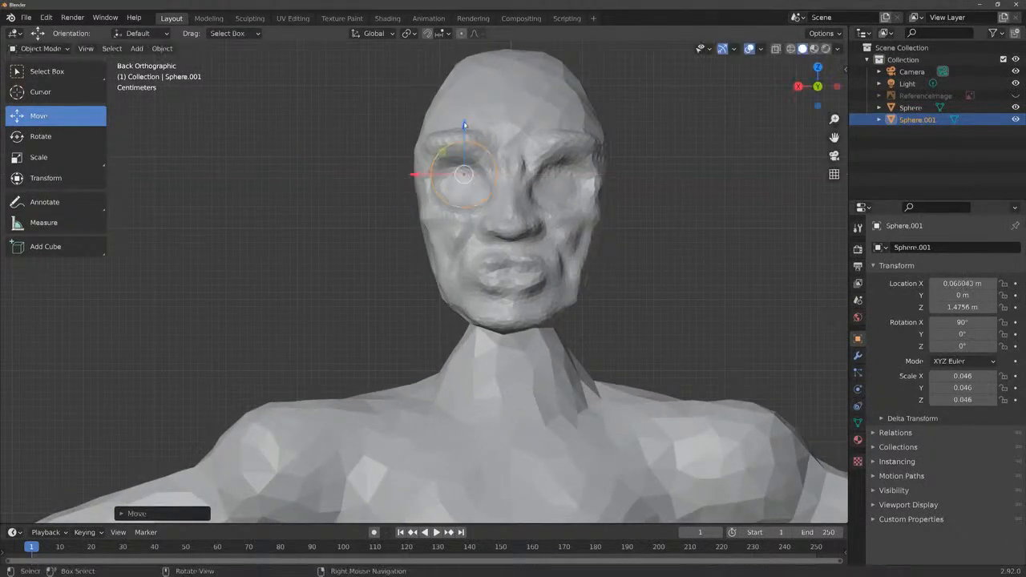
drag(466, 129, 468, 139)
Seat the eyeball sphere in the eye socket at about Y 0.122 m and Z 1.456 m.
drag(818, 87, 572, 186)
drag(818, 87, 604, 90)
drag(413, 187, 420, 189)
drag(472, 136, 469, 141)
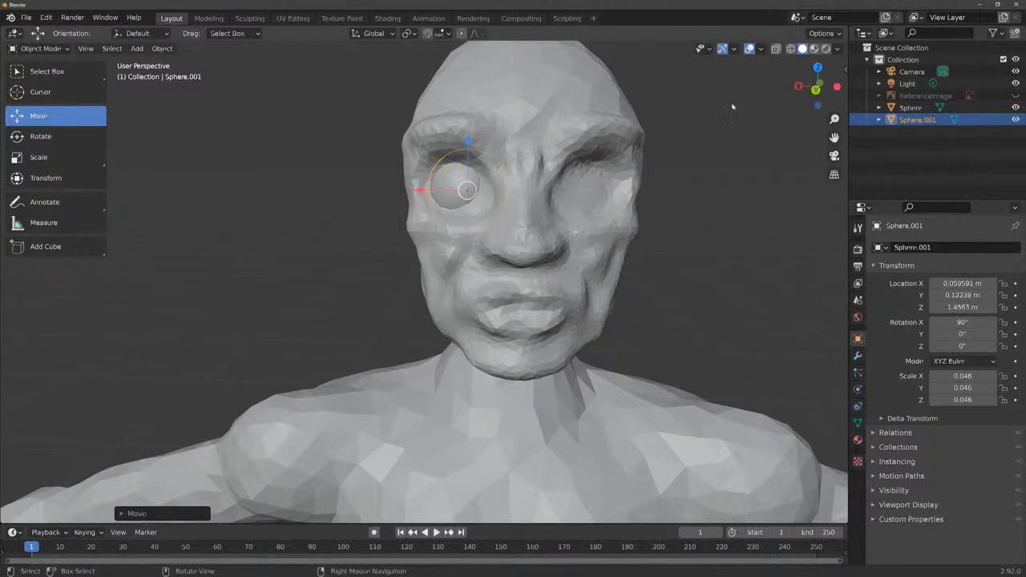
Show the scene in Material Preview shading and give the eyeball a new material named White.
click(815, 48)
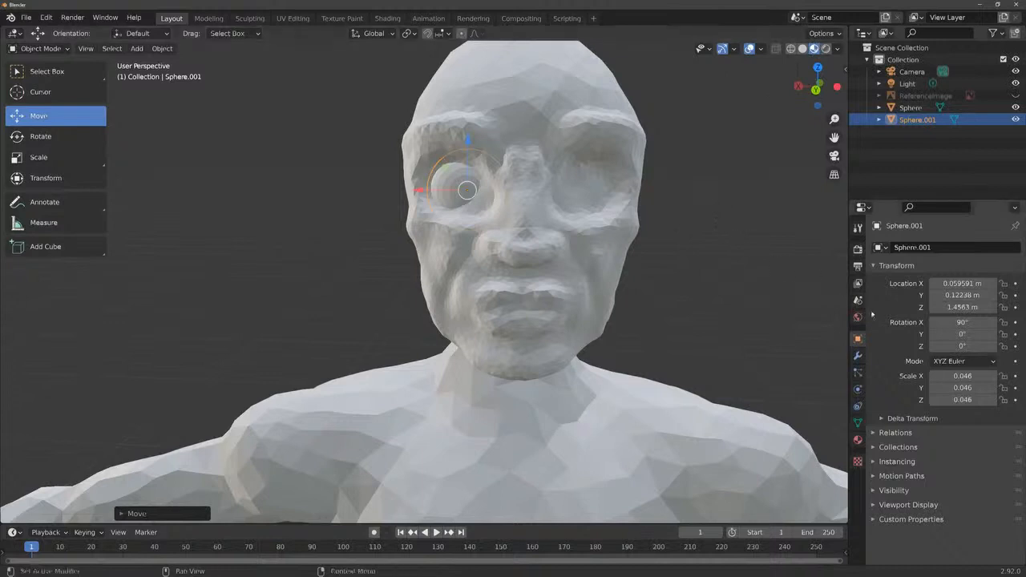
click(859, 440)
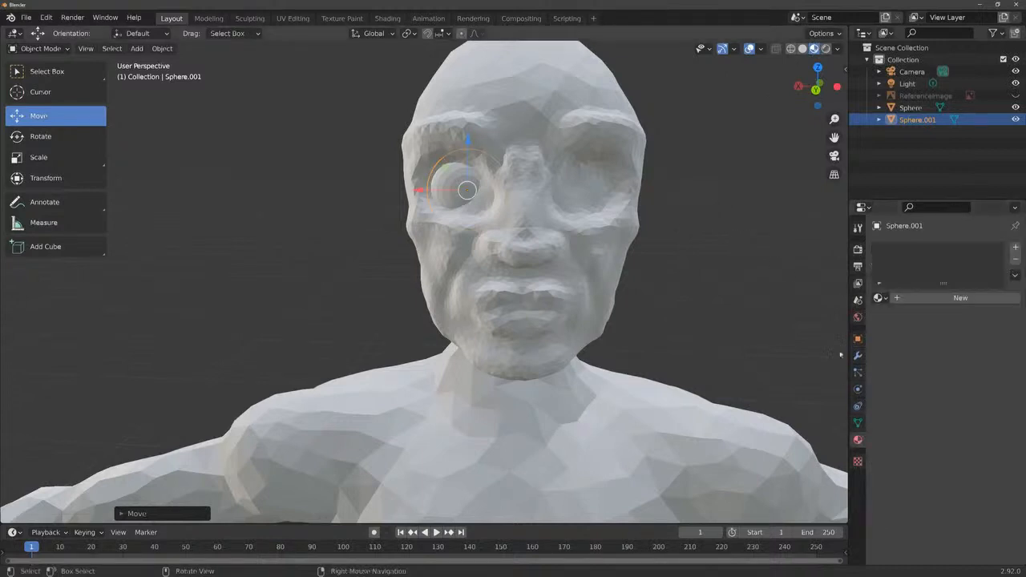
click(925, 298)
double_click(924, 299)
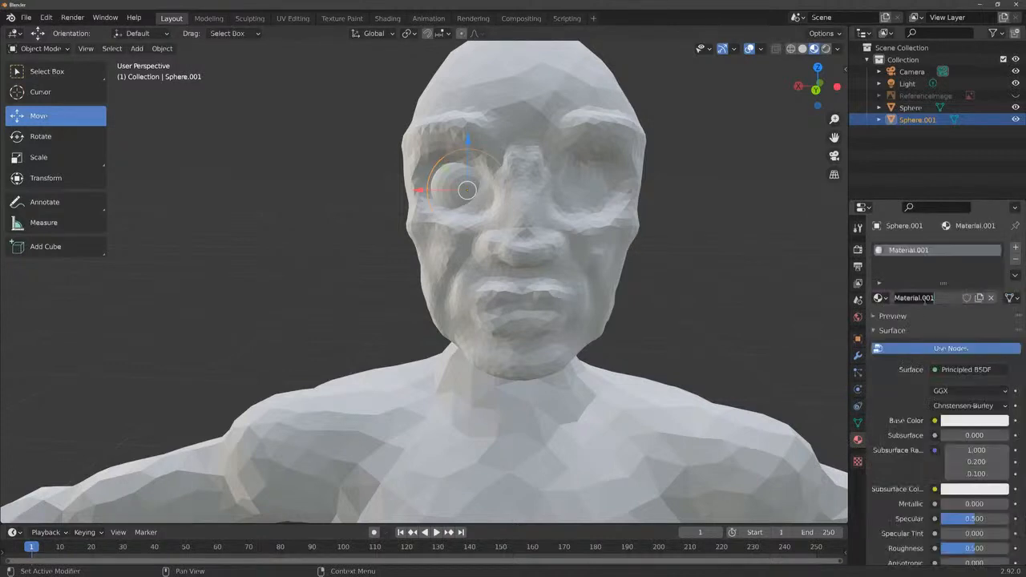
text(White)
key(Return)
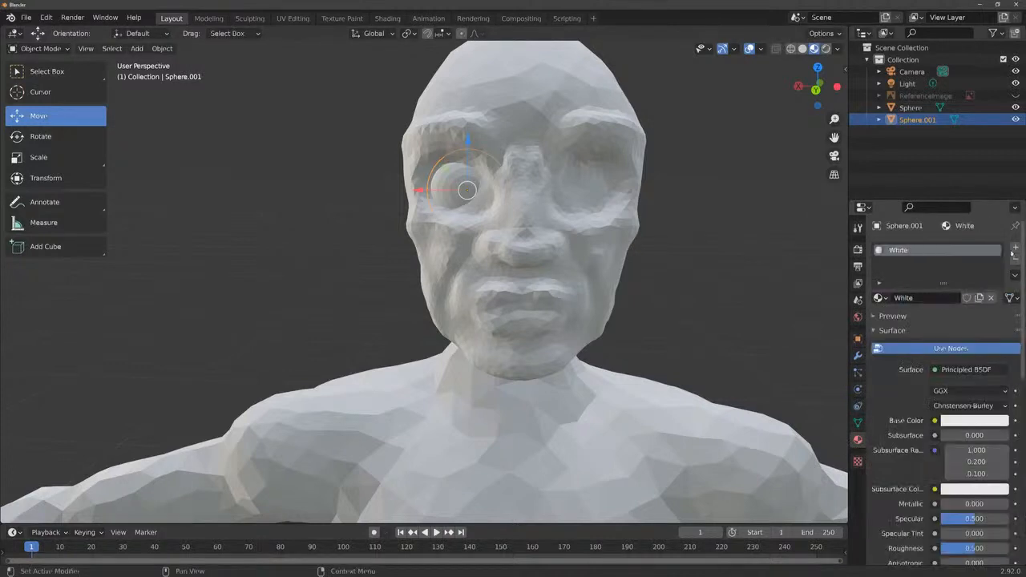
Add a second material named Black to the eyeball and set its base color to black.
click(1016, 249)
click(942, 322)
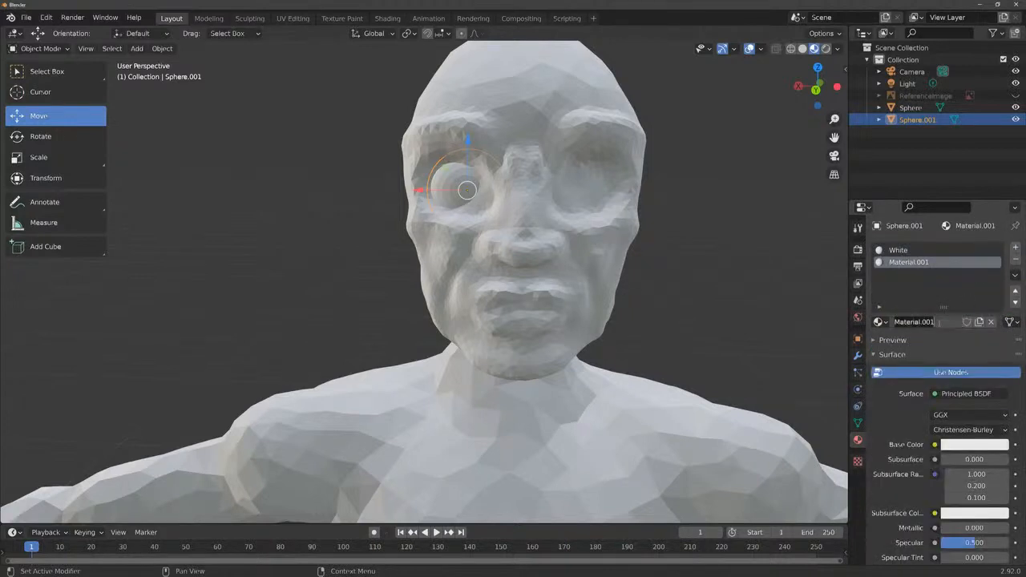
double_click(941, 321)
text(Black)
key(Return)
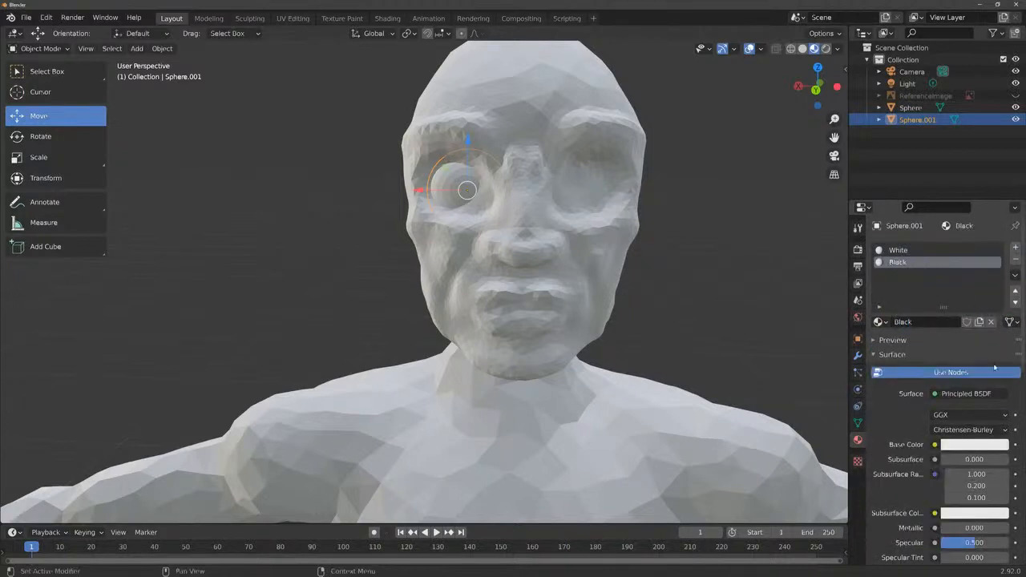
click(973, 444)
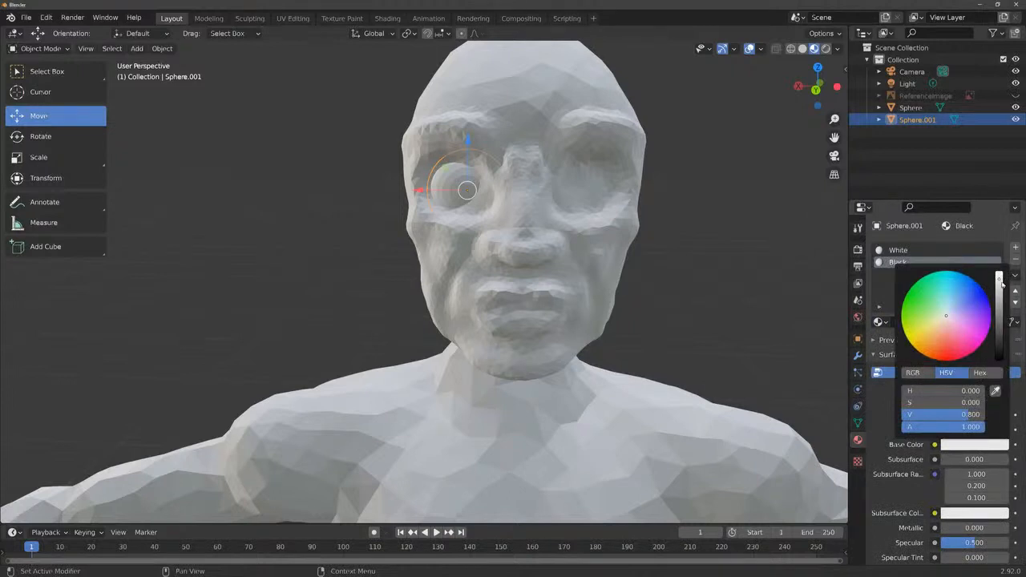
drag(970, 415, 914, 414)
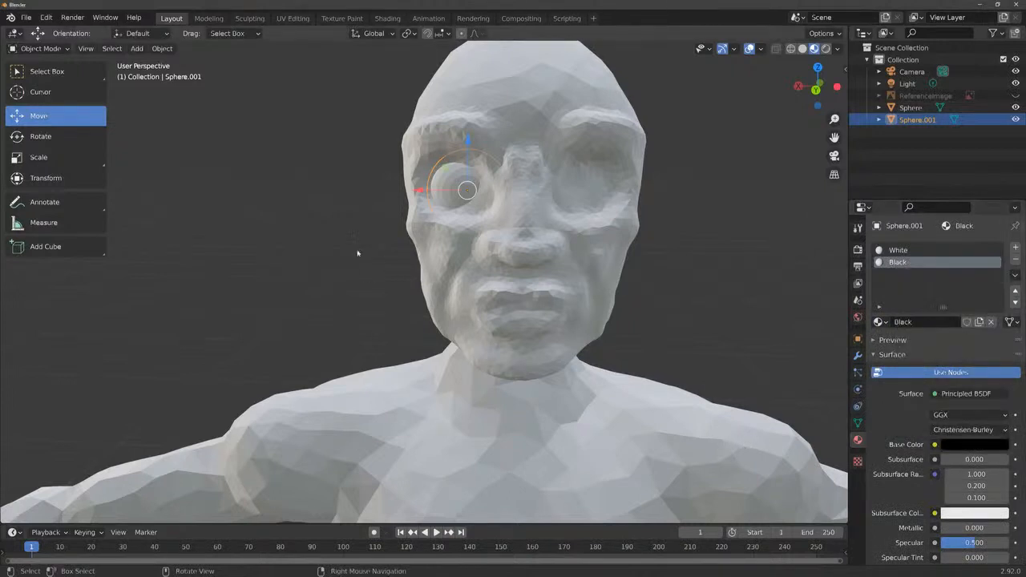
Assign the Black material to the circle of faces around the eyeball's front pole to form the pupil, and return to Object Mode.
click(40, 48)
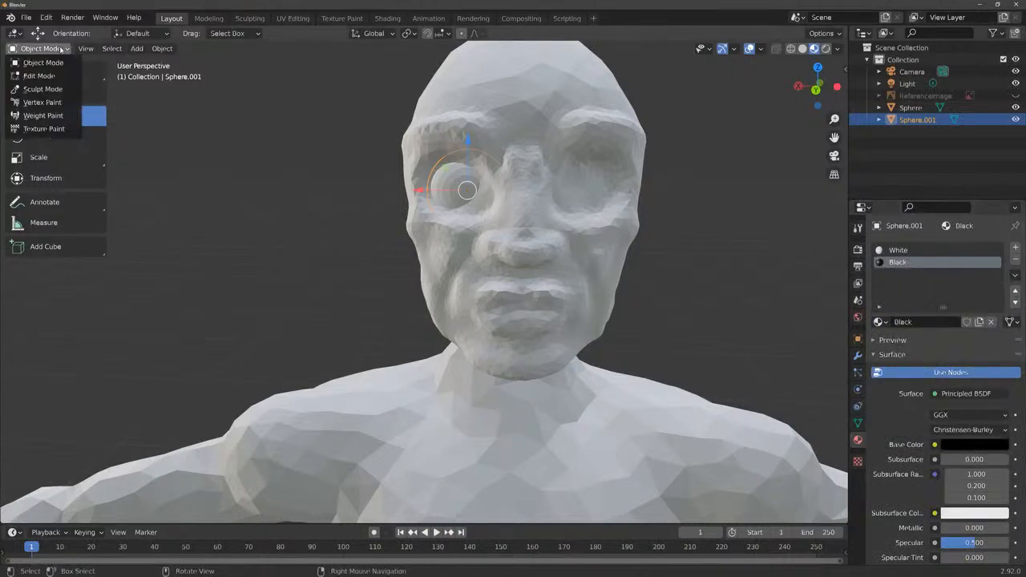
click(39, 76)
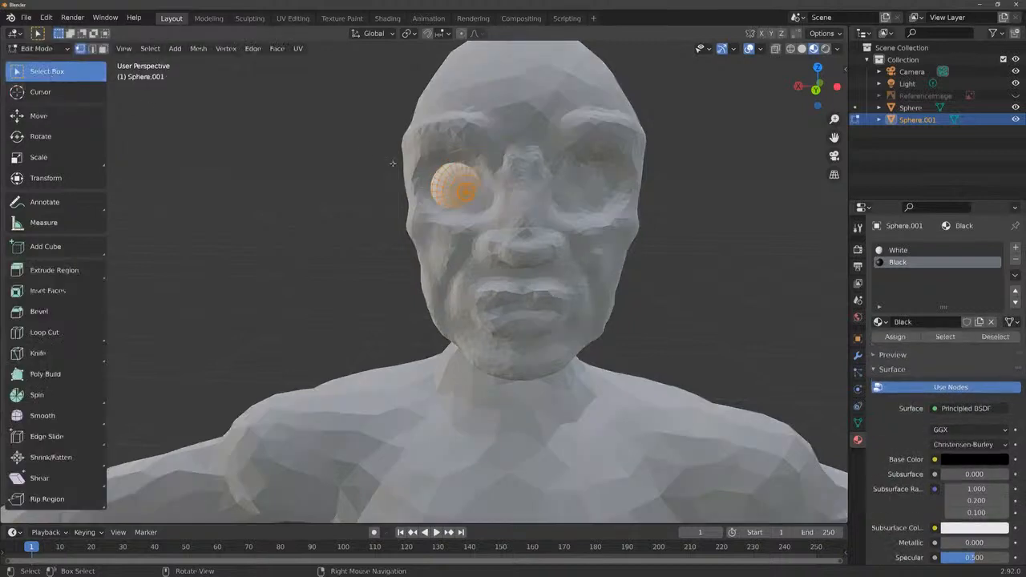
click(104, 49)
scroll(502, 193, up, 5)
click(517, 77)
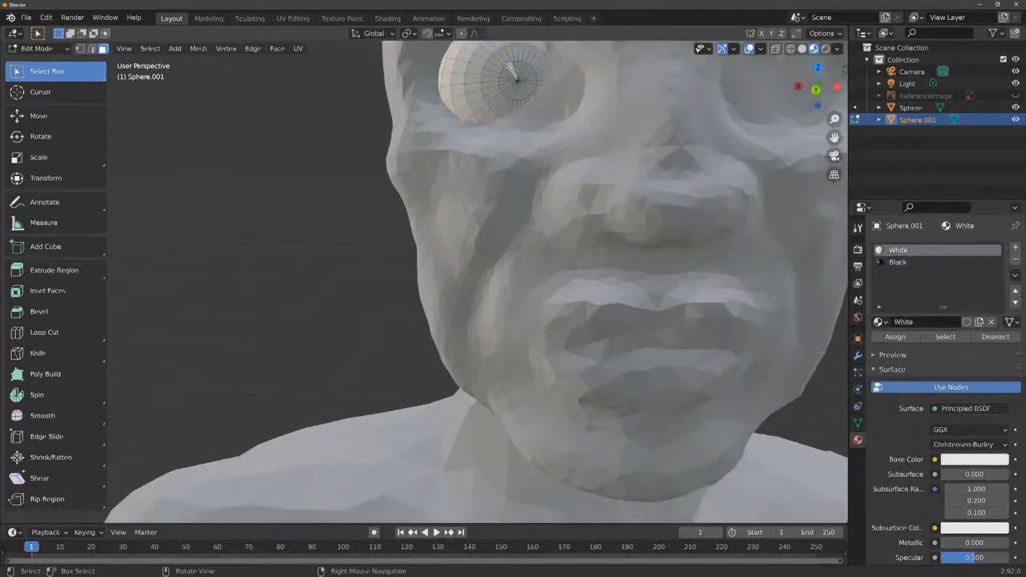
key(b)
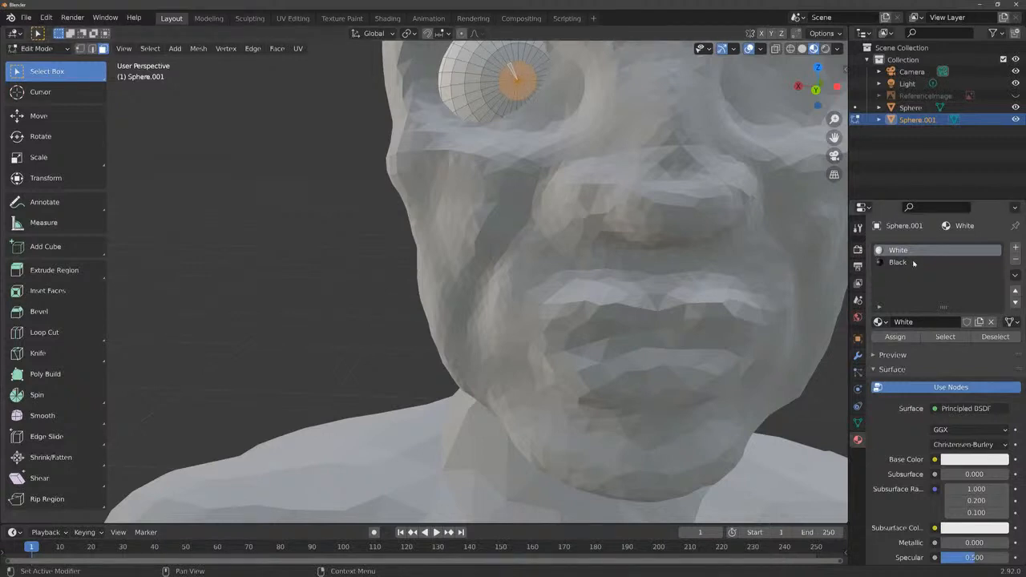
click(904, 264)
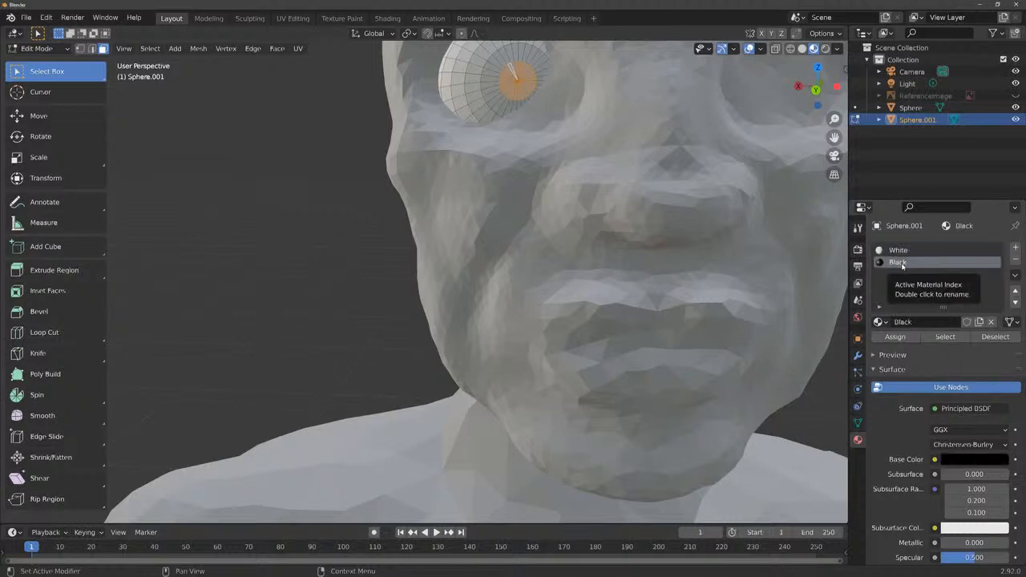
click(908, 338)
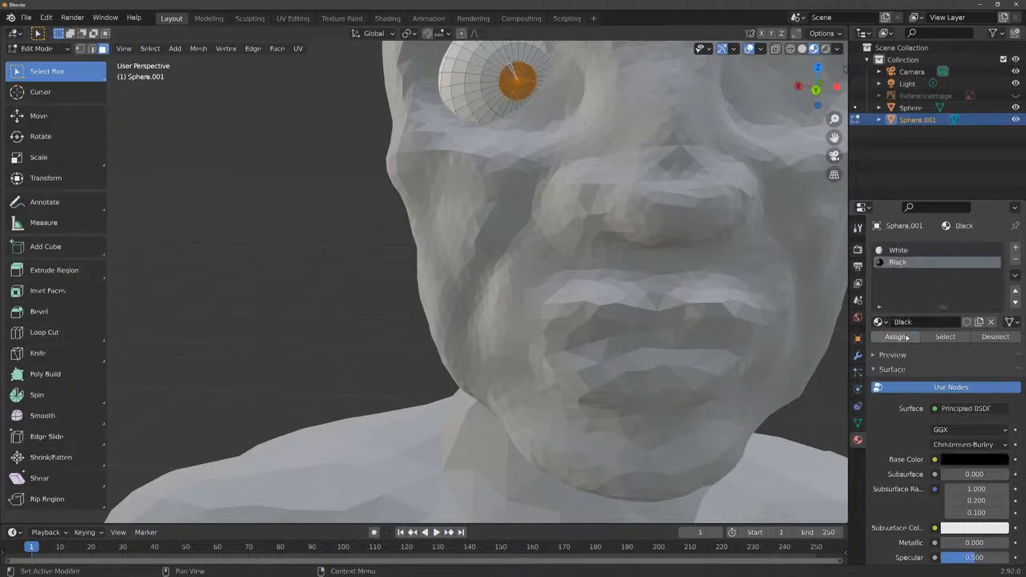
click(38, 48)
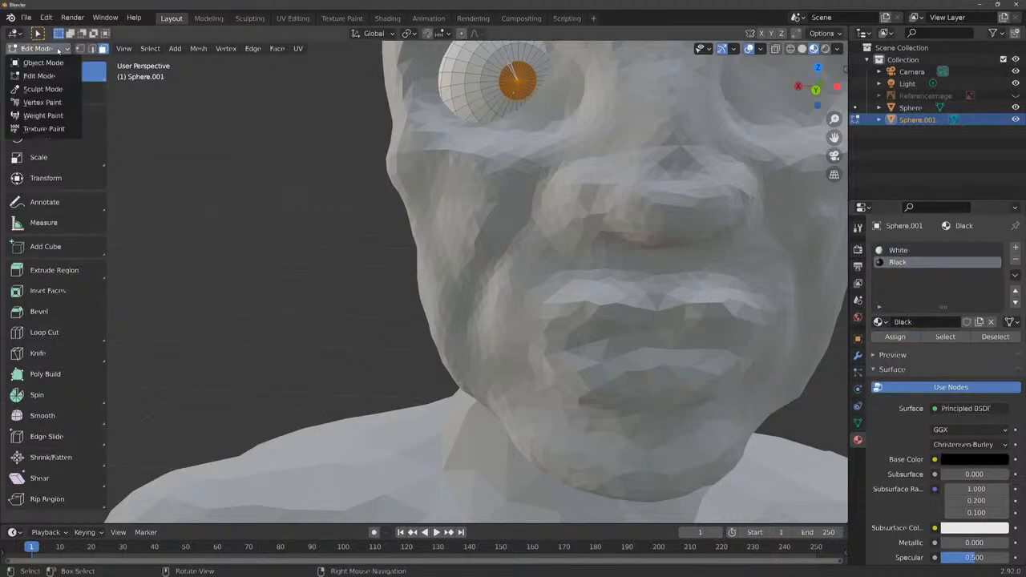
click(49, 62)
scroll(401, 187, down, 4)
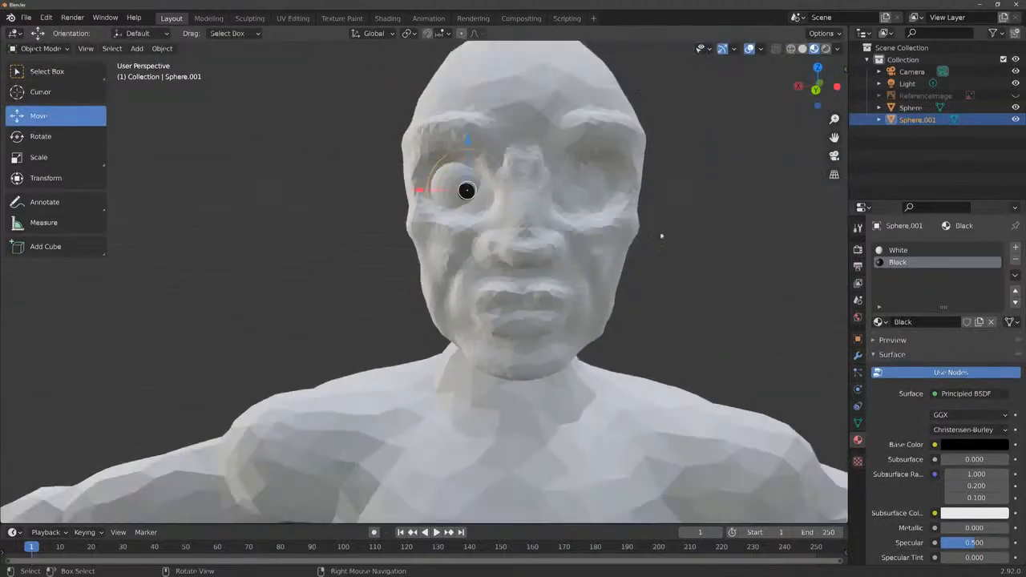
click(668, 233)
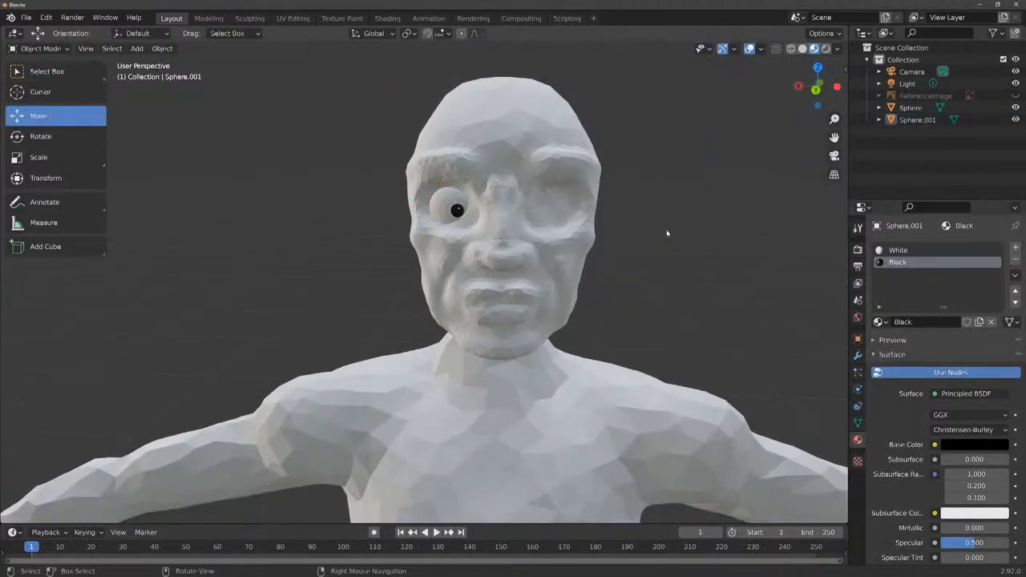
Apply smooth shading to the eyeball and deselect it.
click(454, 211)
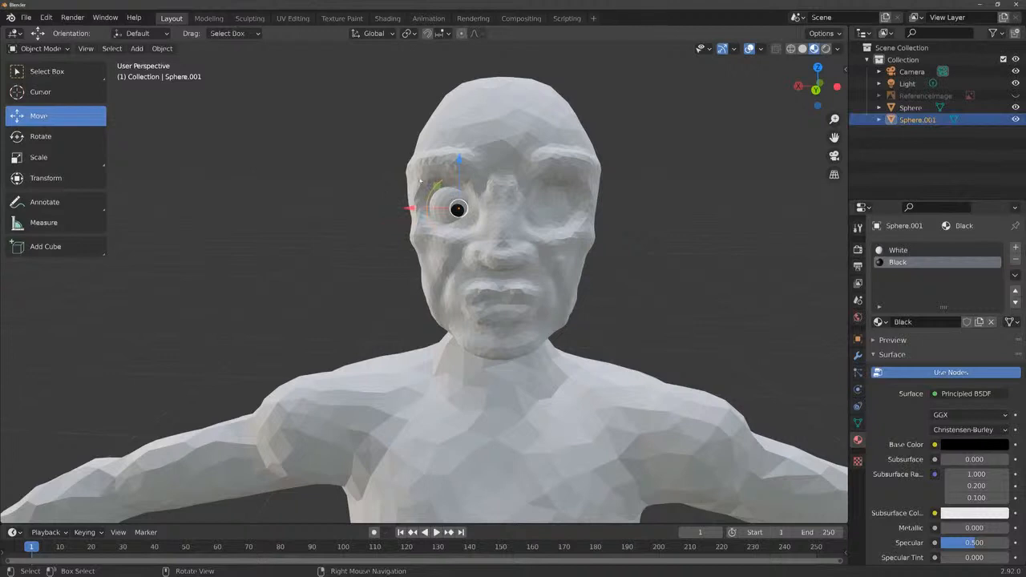
click(159, 50)
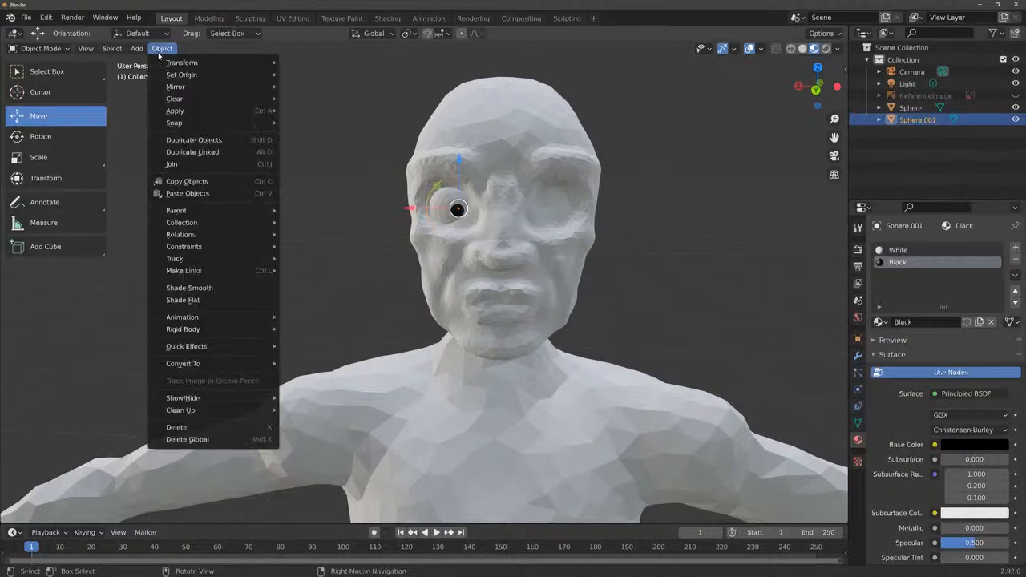
click(239, 287)
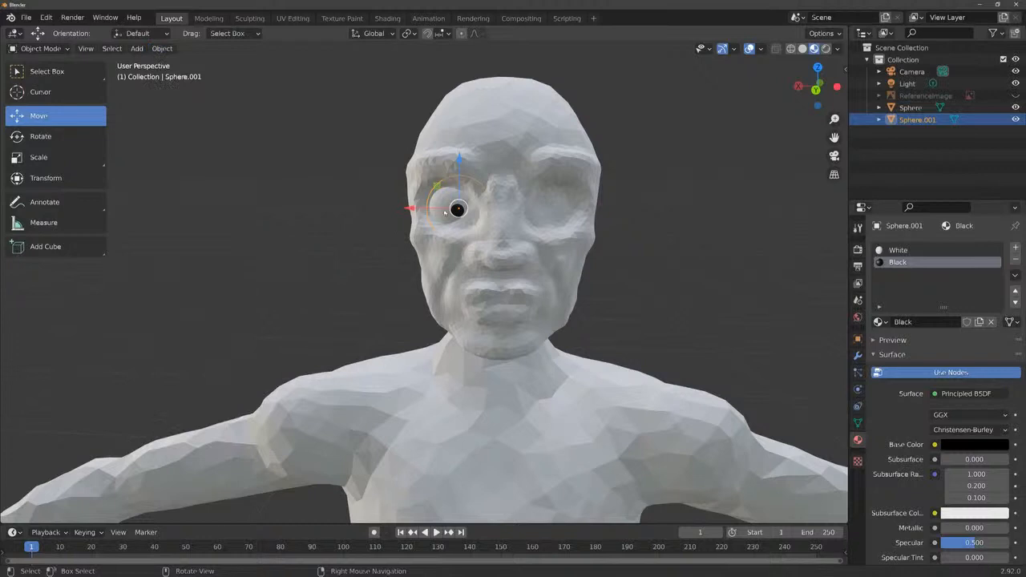
click(267, 230)
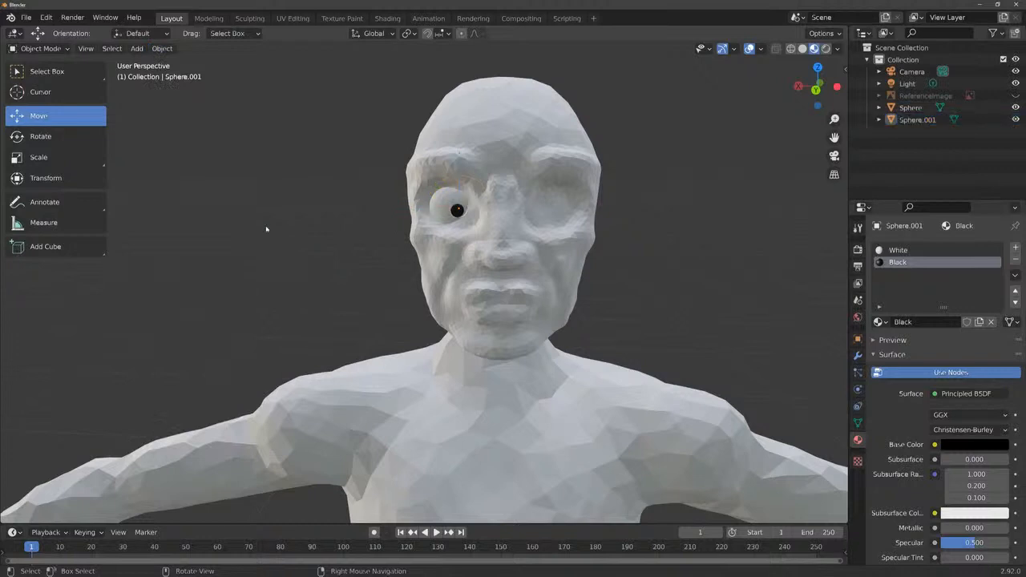
Rename the eyeball sphere object as Eyeball.
click(457, 208)
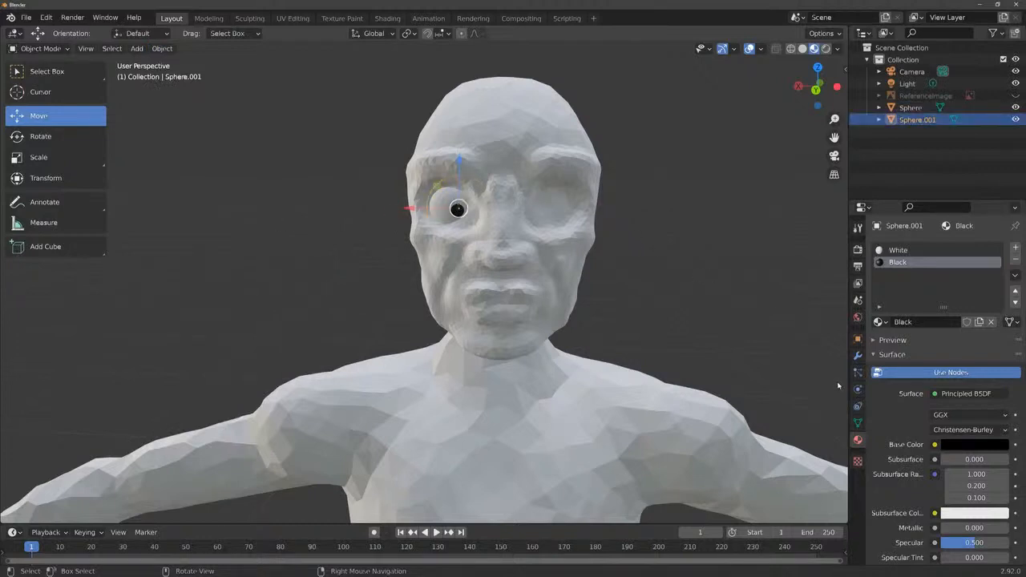
double_click(905, 121)
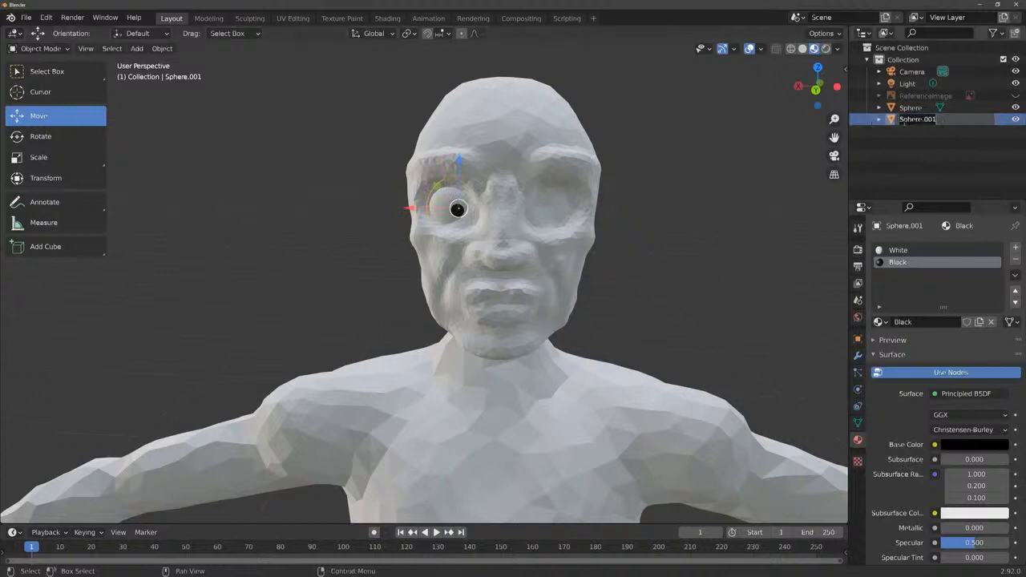
text(Eyeball)
key(Return)
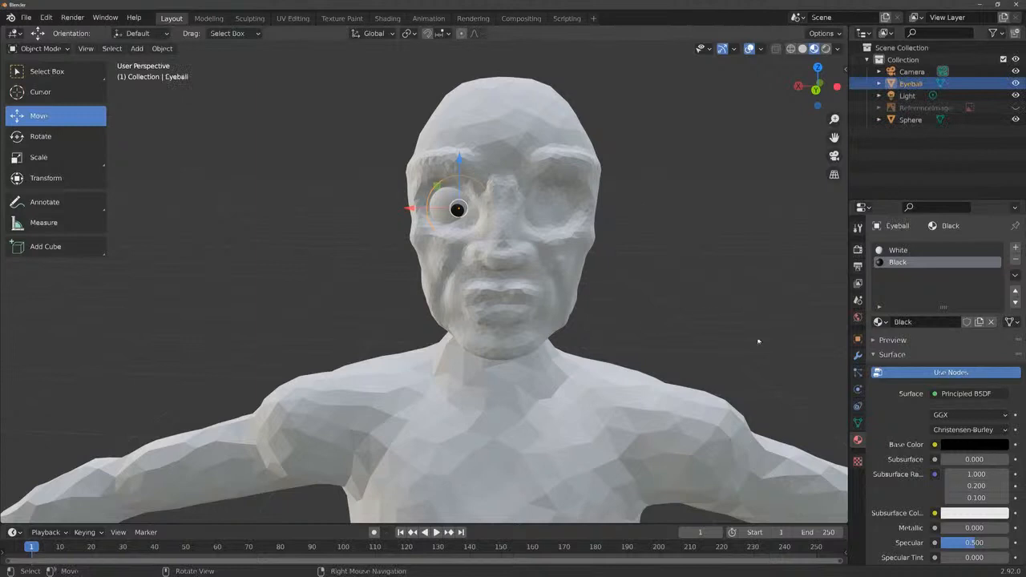
Add a Mirror modifier on the X axis to the eyeball, using the body mesh as the mirror object.
click(857, 355)
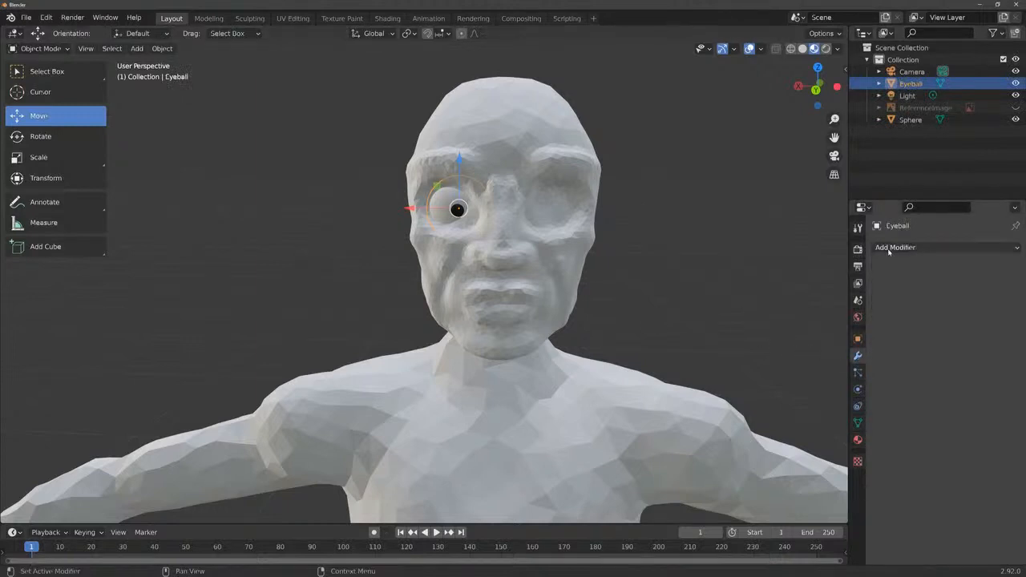
click(889, 249)
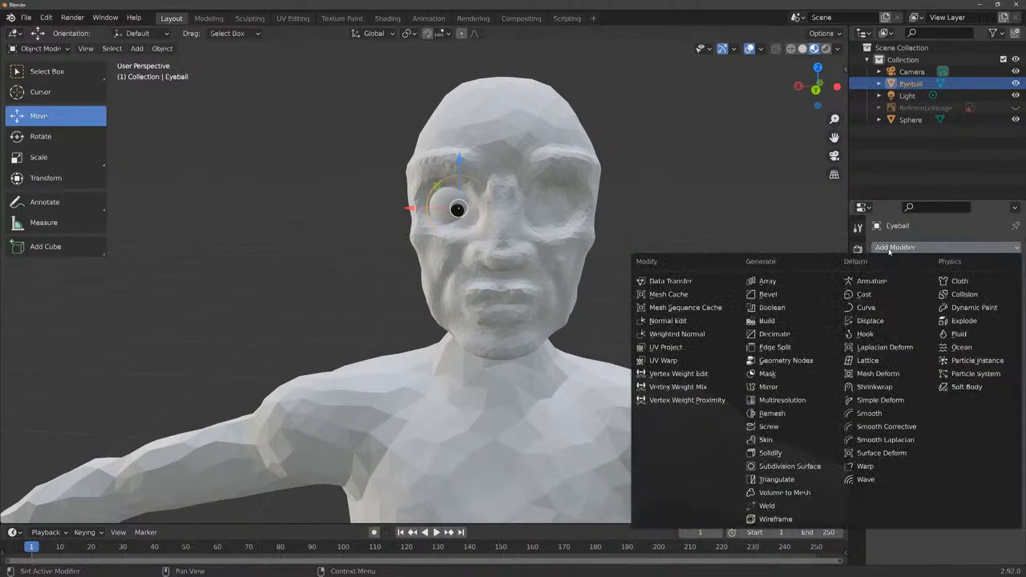
click(785, 388)
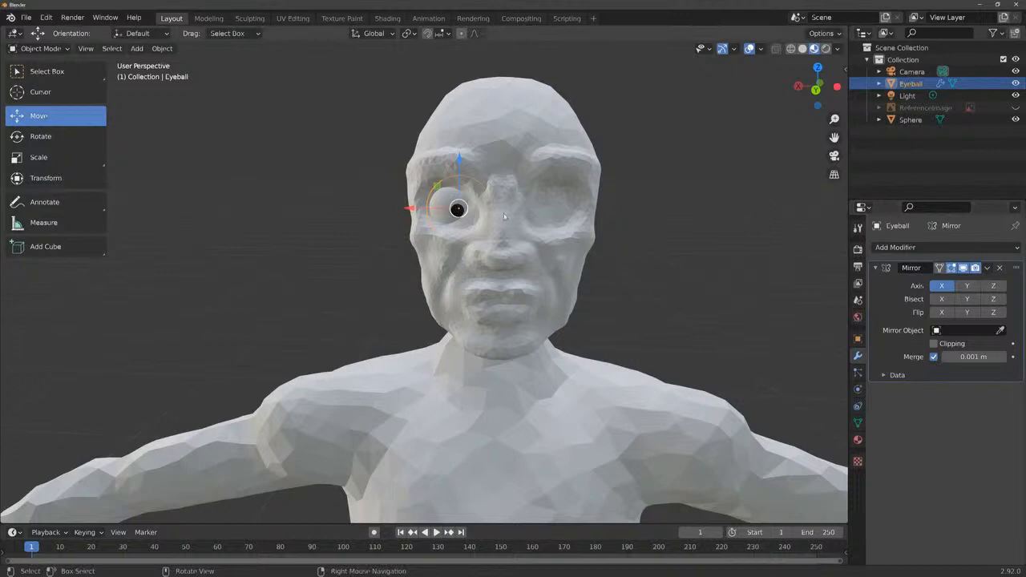
click(1000, 331)
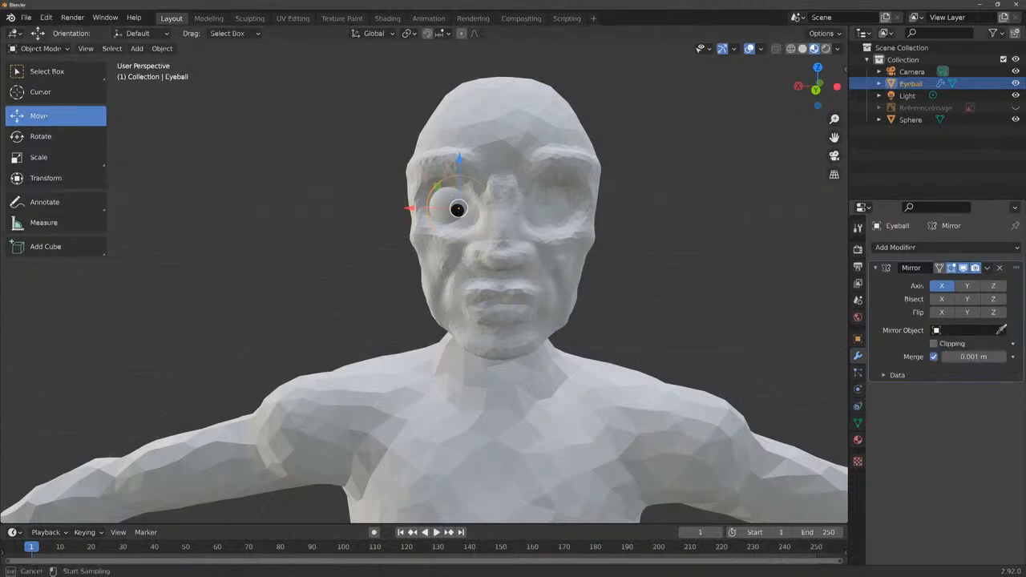
click(525, 133)
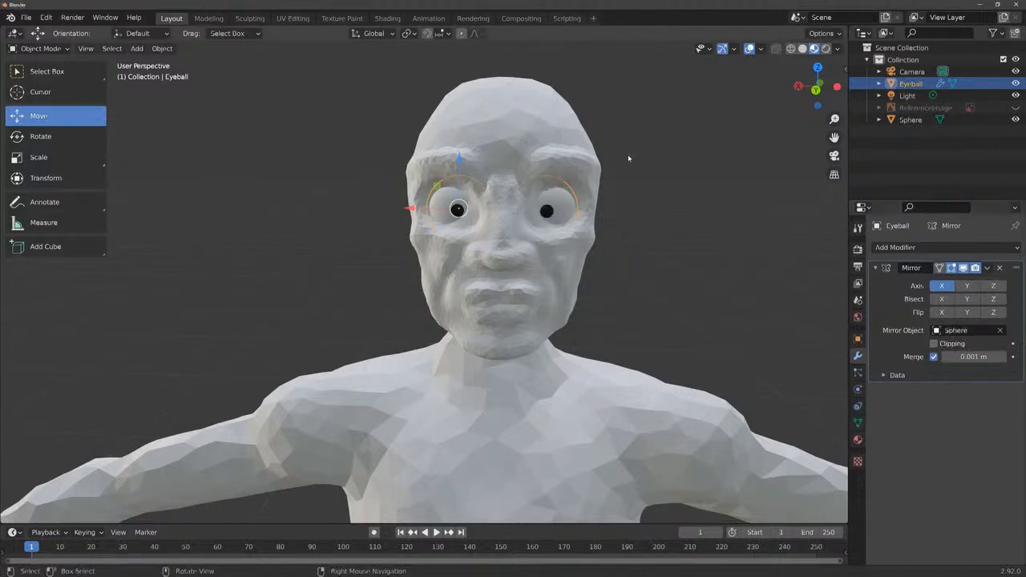
Rename the body's Sphere object as Sculpty.
click(911, 119)
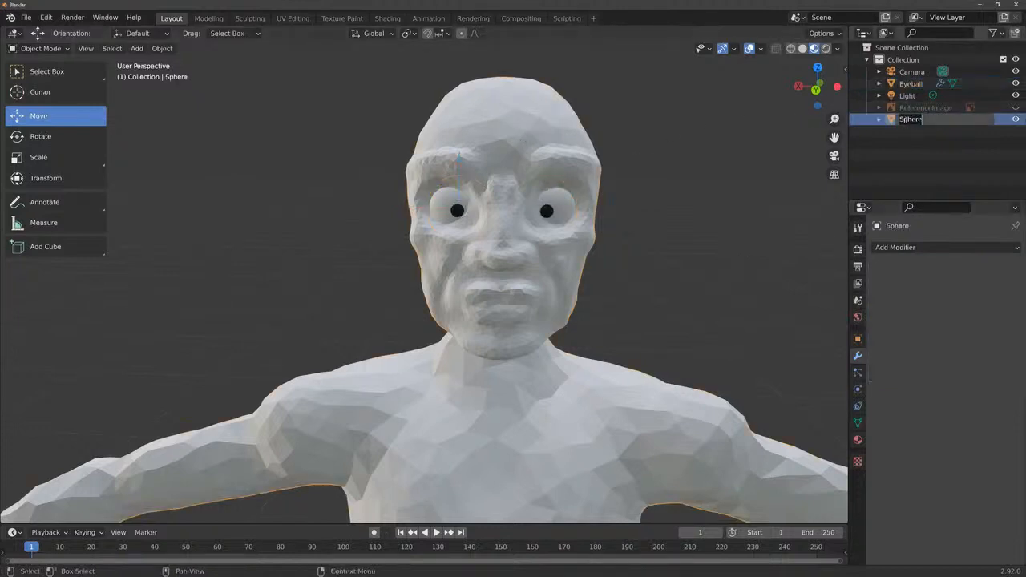
text(Sculpty)
key(Return)
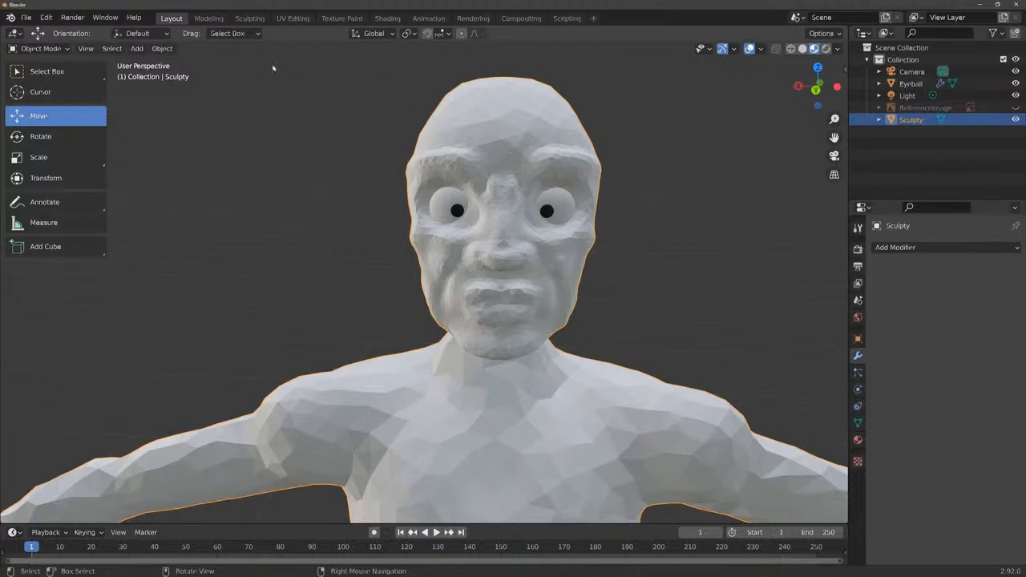
Switch the body to the Sculpting workspace with Material Preview shading and enable Dyntopo, accepting the vertex data warning.
click(251, 19)
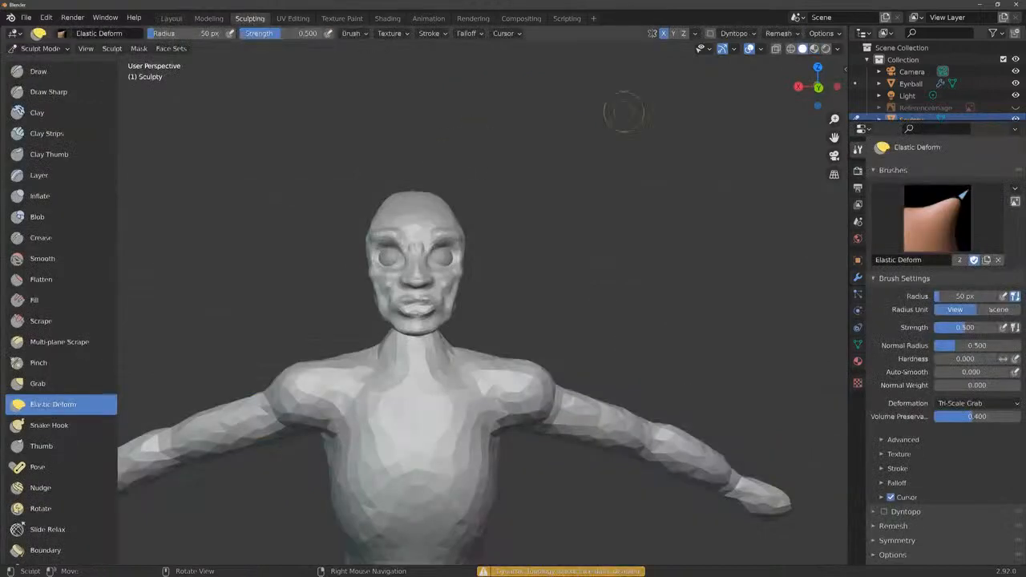
click(814, 48)
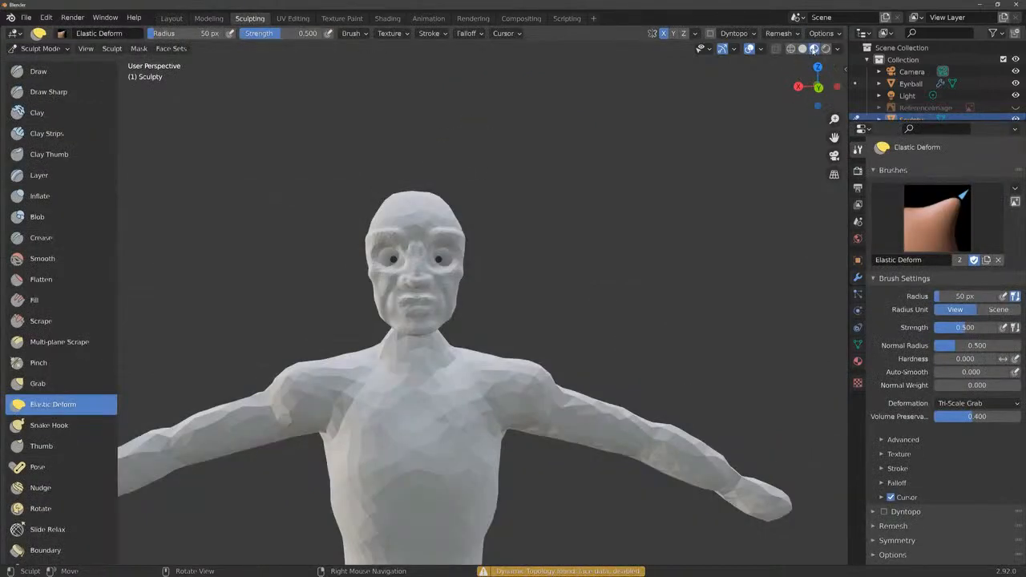
scroll(477, 179, up, 6)
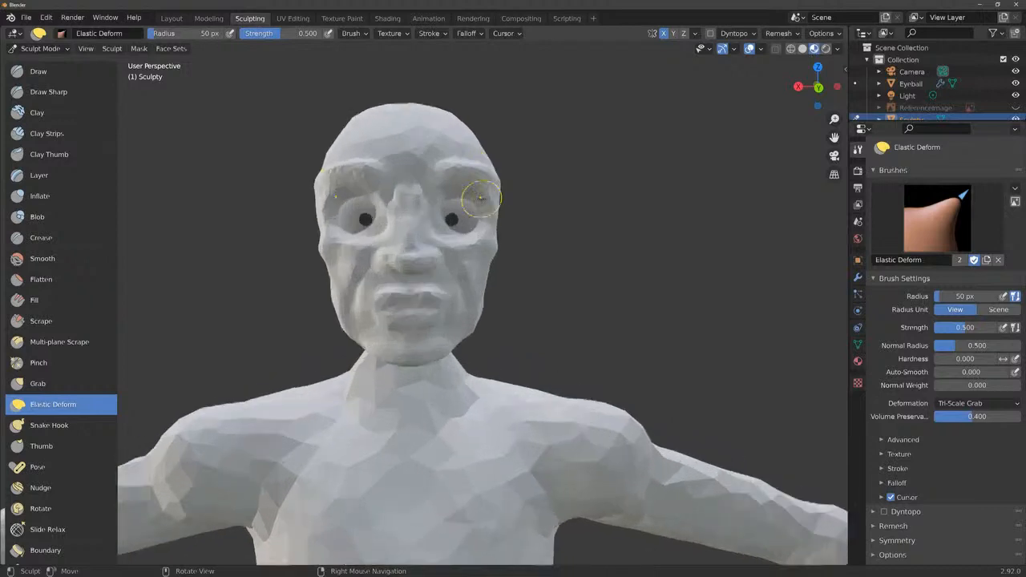
click(712, 33)
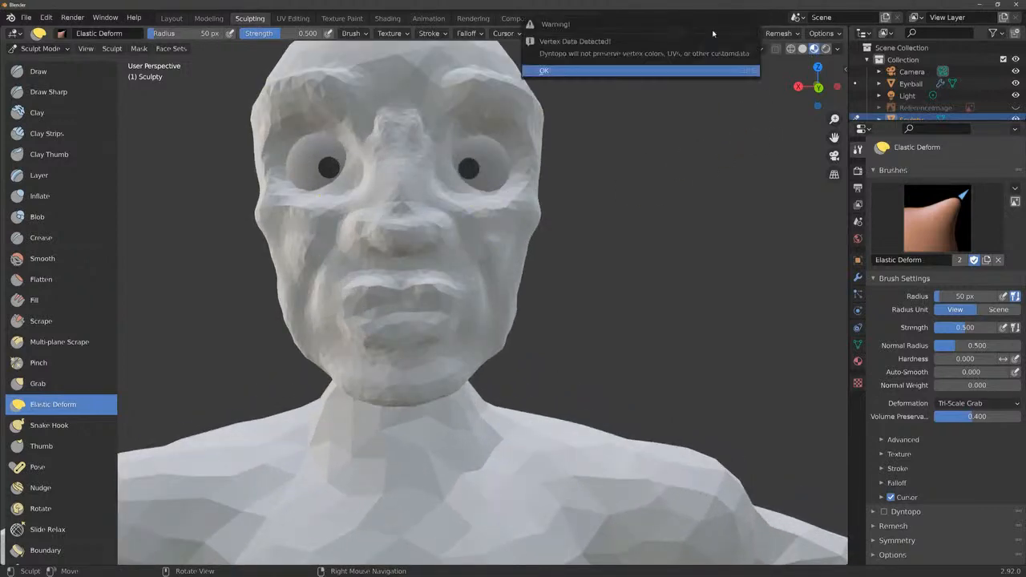
click(591, 71)
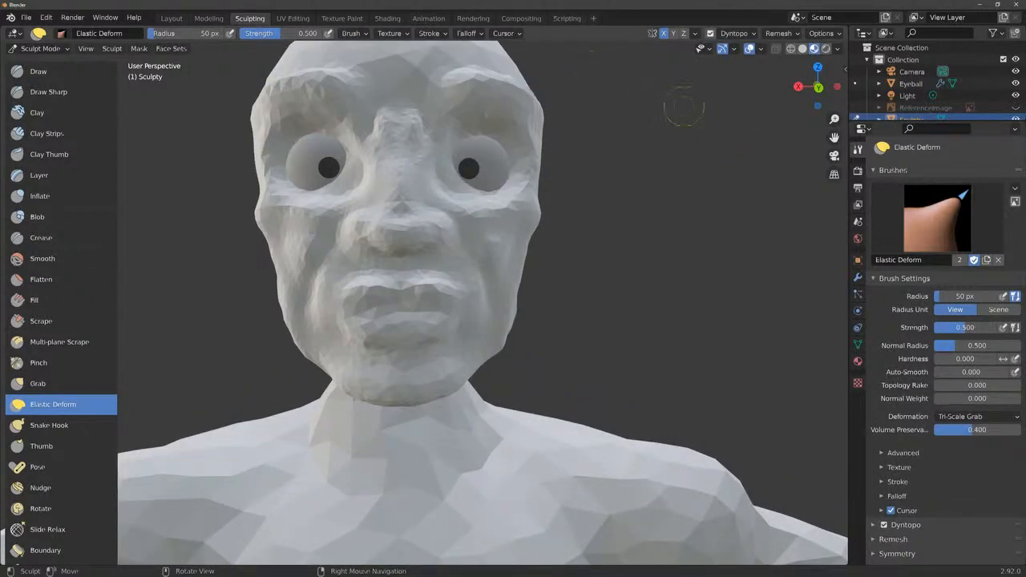
Build up the upper and lower eyelids around the eyeballs with the Draw brush at 50 px radius and 0.500 strength.
click(819, 87)
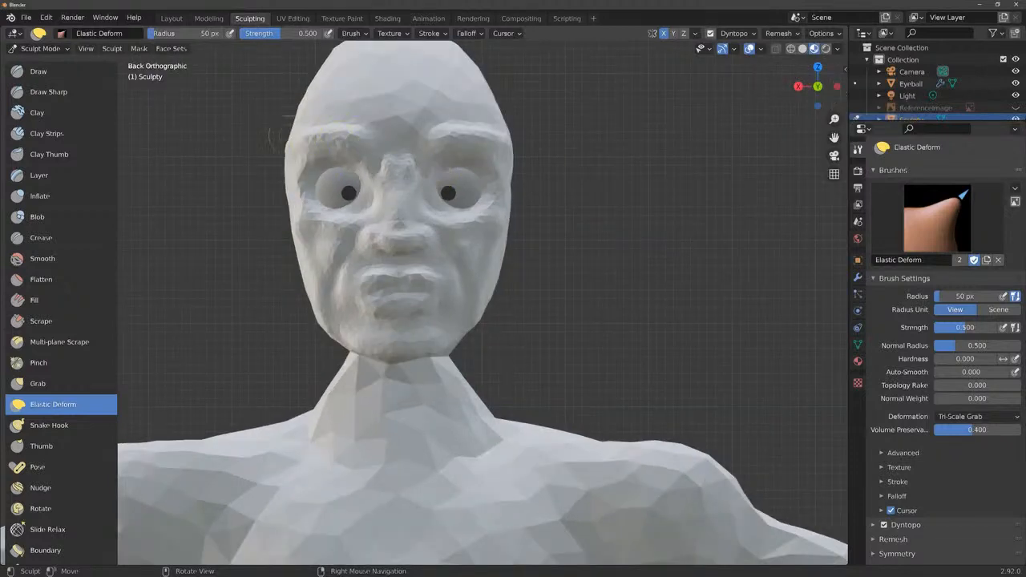
click(60, 73)
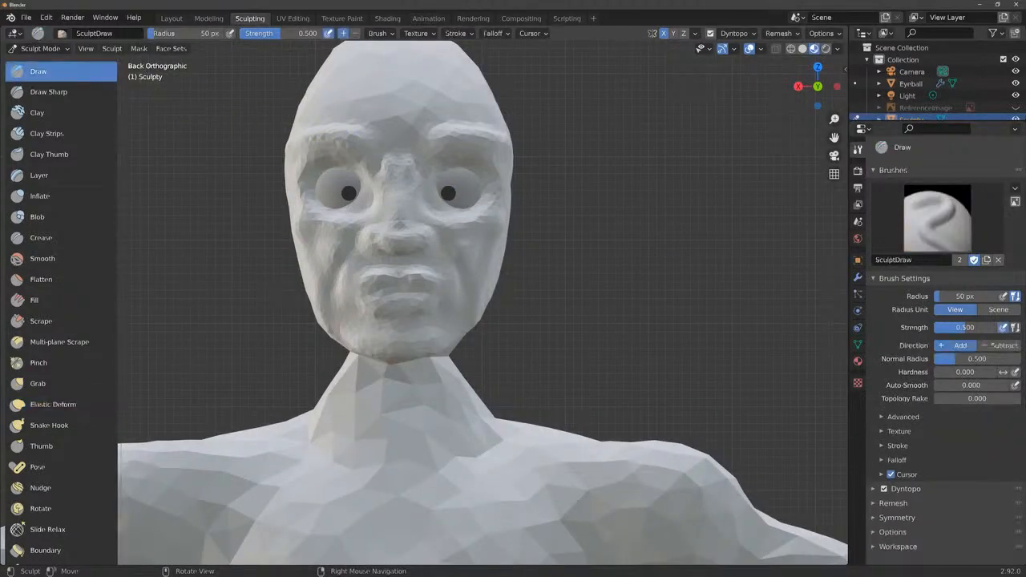
scroll(451, 188, up, 2)
drag(835, 138, 948, 276)
scroll(459, 258, up, 2)
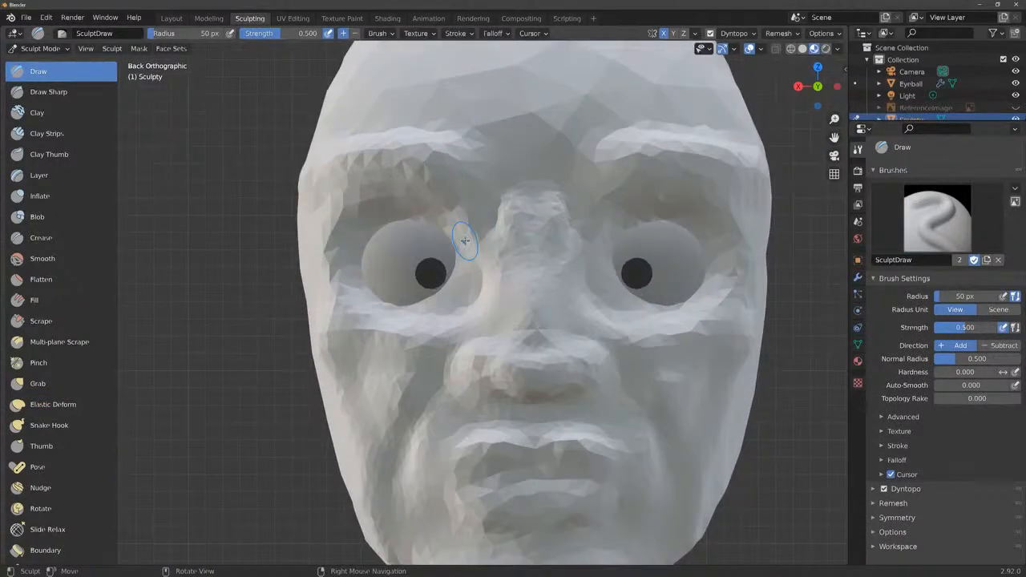
mouse_move(461, 255)
mouse_down()
mouse_move(461, 292)
mouse_move(418, 312)
mouse_move(468, 262)
mouse_move(441, 229)
mouse_move(473, 245)
mouse_move(457, 229)
mouse_move(369, 249)
mouse_move(385, 225)
mouse_move(361, 264)
mouse_move(461, 234)
mouse_move(370, 217)
mouse_move(397, 207)
mouse_move(449, 233)
mouse_move(394, 235)
mouse_move(453, 242)
mouse_move(469, 271)
mouse_move(459, 290)
mouse_move(481, 282)
mouse_move(434, 250)
mouse_move(372, 241)
mouse_move(367, 296)
mouse_move(429, 311)
mouse_move(350, 284)
mouse_move(361, 276)
mouse_move(391, 302)
mouse_up()
mouse_move(433, 238)
mouse_down()
mouse_move(479, 277)
mouse_move(391, 220)
mouse_move(473, 288)
mouse_move(419, 237)
mouse_up()
mouse_move(474, 280)
mouse_down()
mouse_move(393, 229)
mouse_move(457, 251)
mouse_move(473, 303)
mouse_move(449, 227)
mouse_move(465, 234)
mouse_move(469, 223)
mouse_move(389, 232)
mouse_move(469, 244)
mouse_move(475, 277)
mouse_move(478, 256)
mouse_move(462, 311)
mouse_move(460, 280)
mouse_move(391, 232)
mouse_move(469, 235)
mouse_move(377, 231)
mouse_move(473, 247)
mouse_move(379, 228)
mouse_up()
mouse_move(453, 225)
mouse_down()
mouse_move(435, 223)
mouse_move(471, 222)
mouse_move(478, 284)
mouse_move(475, 265)
mouse_up()
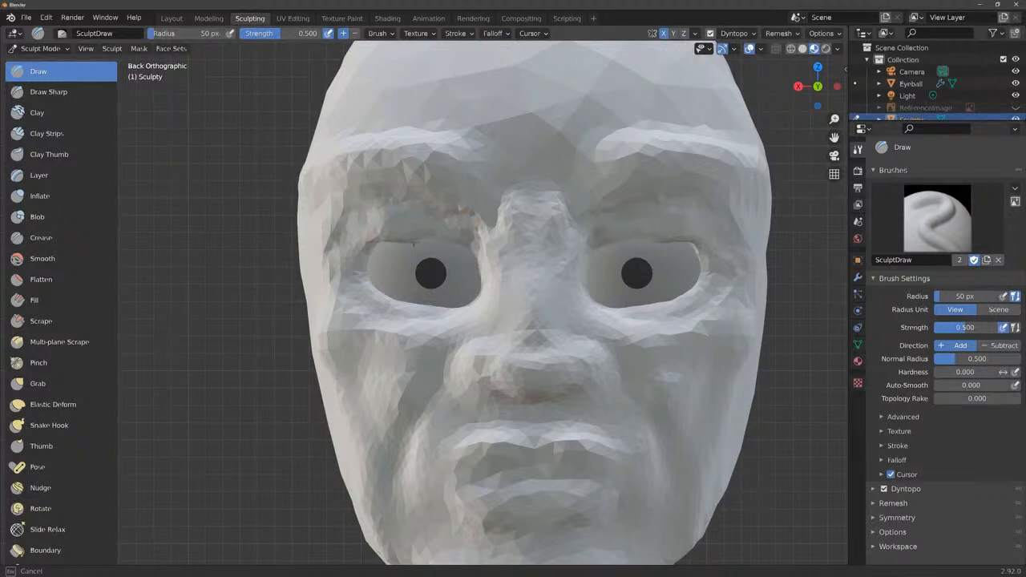
Refine the eyelid edges with further Draw strokes to give the eyes a rounder opening.
mouse_move(413, 243)
mouse_down()
mouse_move(378, 238)
mouse_move(413, 239)
mouse_move(390, 233)
mouse_up()
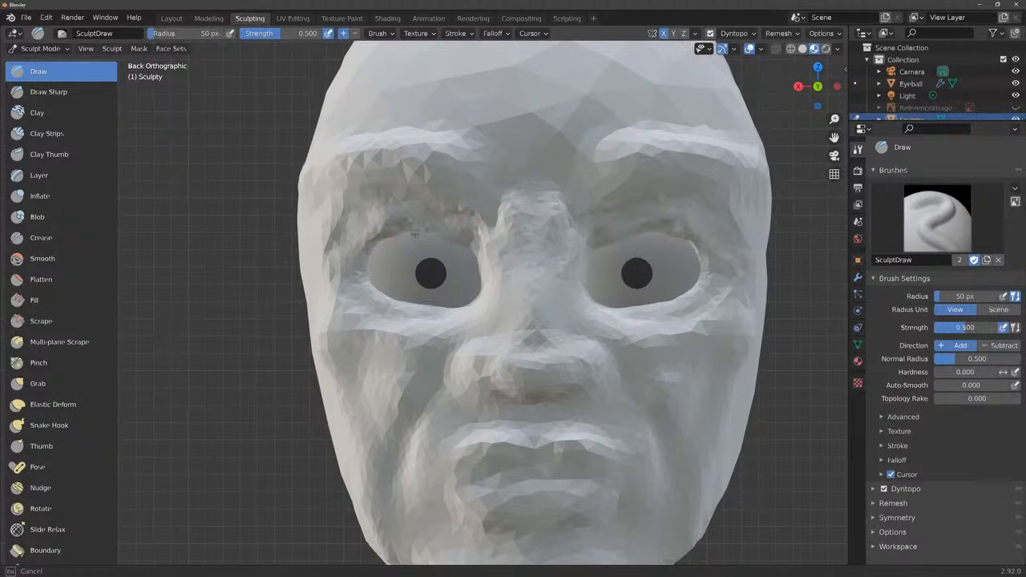
drag(460, 247, 424, 237)
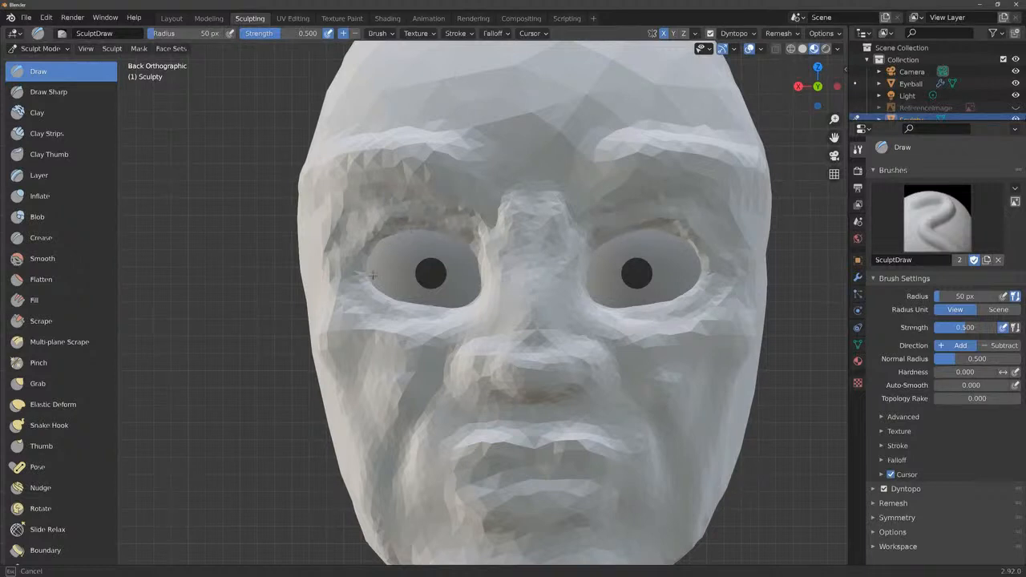
mouse_move(372, 276)
mouse_down()
mouse_move(398, 300)
mouse_move(445, 309)
mouse_move(476, 277)
mouse_move(463, 246)
mouse_up()
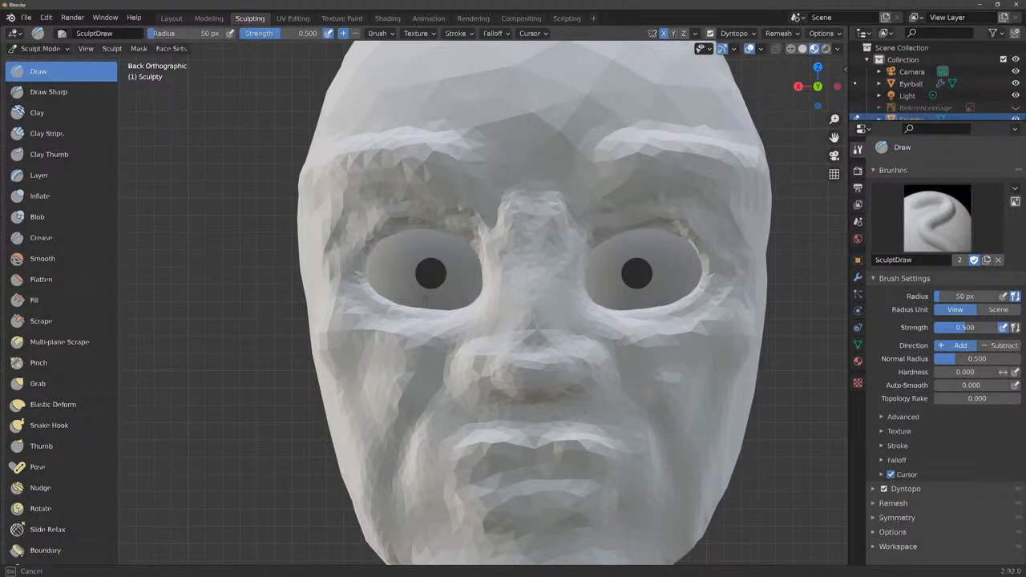
mouse_move(425, 297)
mouse_down()
mouse_move(450, 311)
mouse_move(479, 290)
mouse_move(481, 261)
mouse_move(447, 235)
mouse_move(374, 257)
mouse_move(371, 287)
mouse_move(398, 309)
mouse_move(434, 312)
mouse_move(390, 293)
mouse_up()
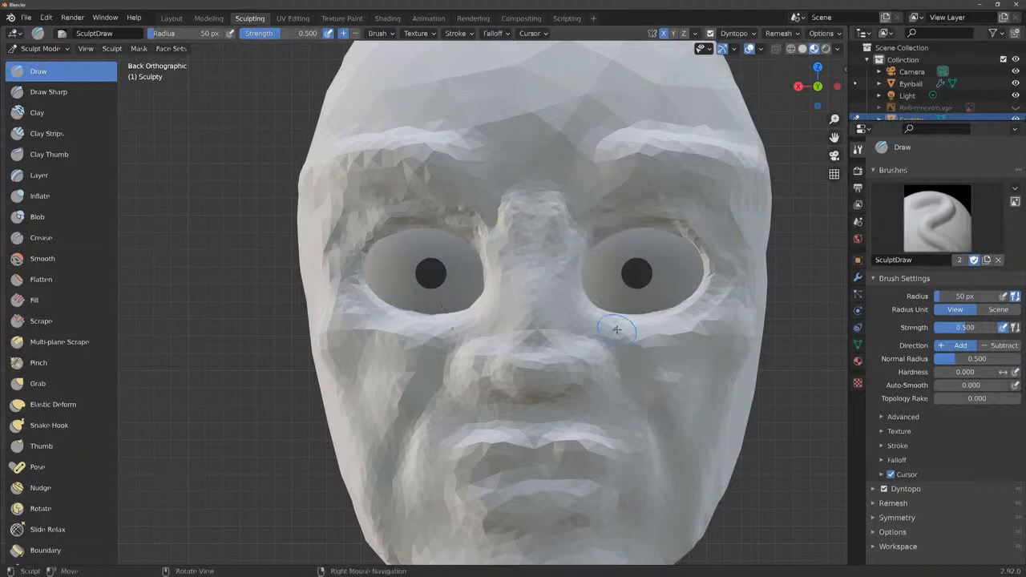
Extend the inner ends of the brow ridges down to the bridge of the nose with the Draw brush.
scroll(566, 329, down, 1)
mouse_move(513, 320)
mouse_down()
mouse_move(515, 346)
mouse_move(513, 210)
mouse_move(581, 180)
mouse_up()
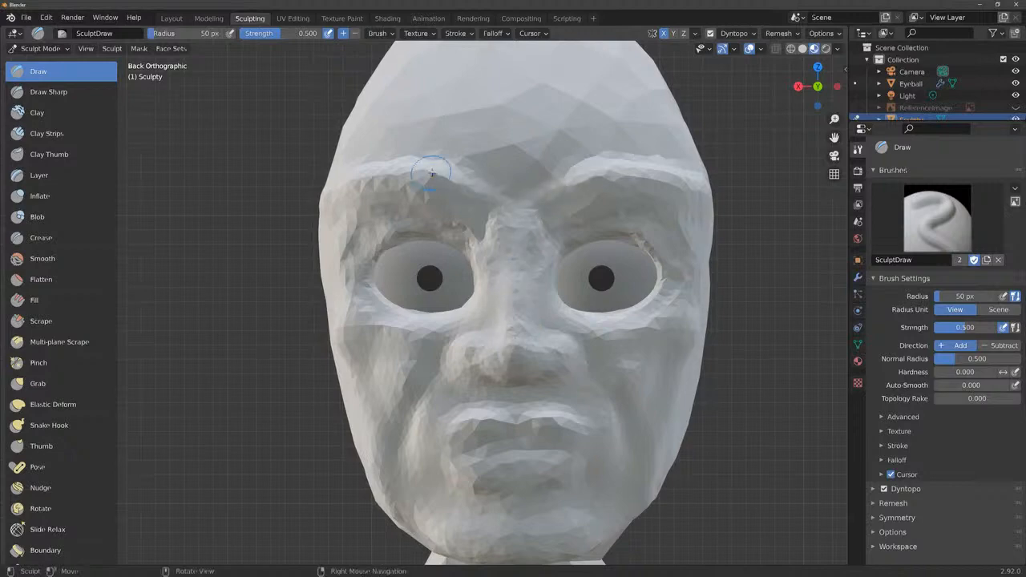
scroll(540, 426, up, 1)
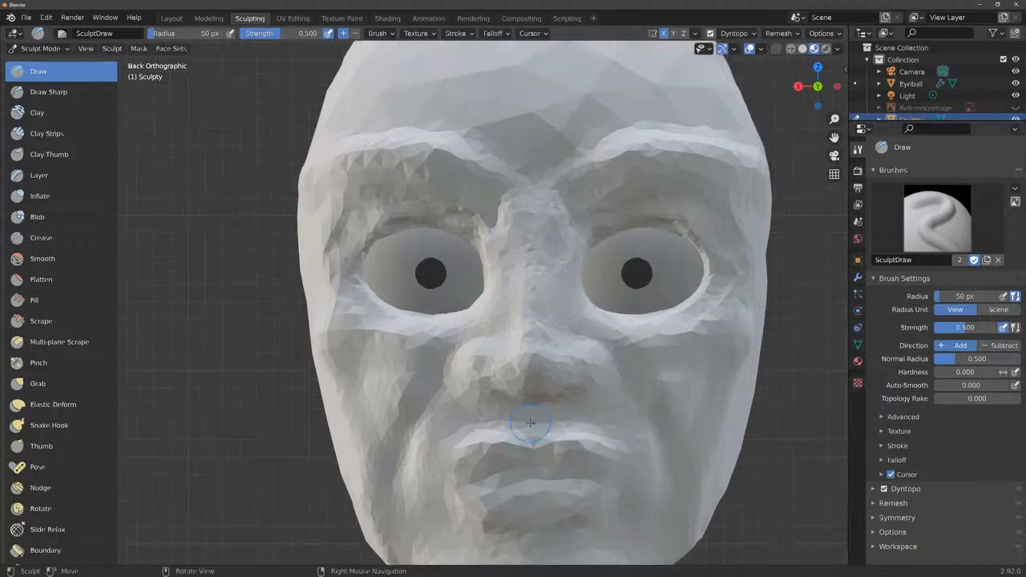
Carve the groove below the nose and the outline of the upper lip with the Crease brush at 0.250 strength.
click(45, 238)
scroll(364, 321, up, 4)
middle_drag(425, 409, 397, 413)
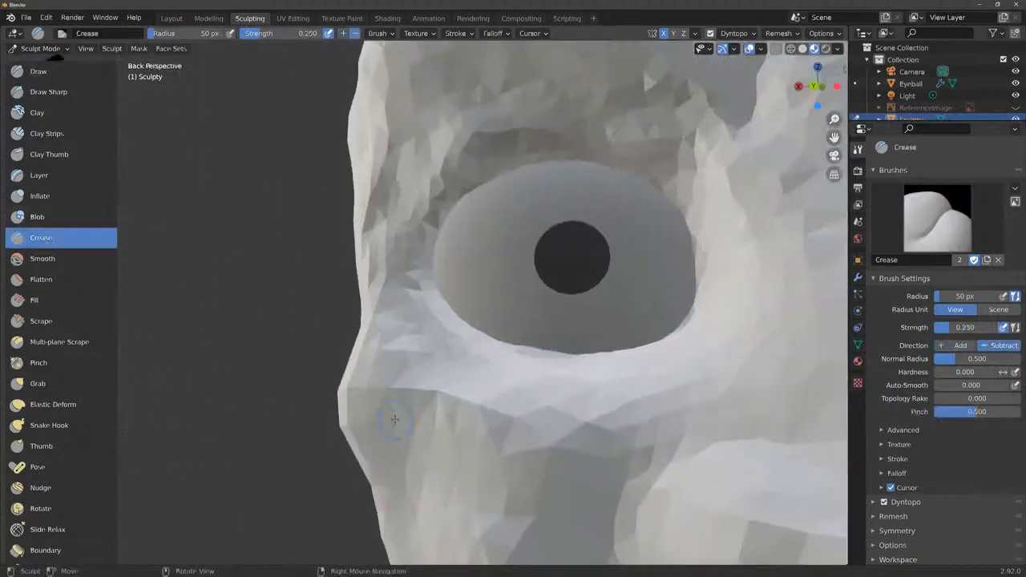
click(834, 174)
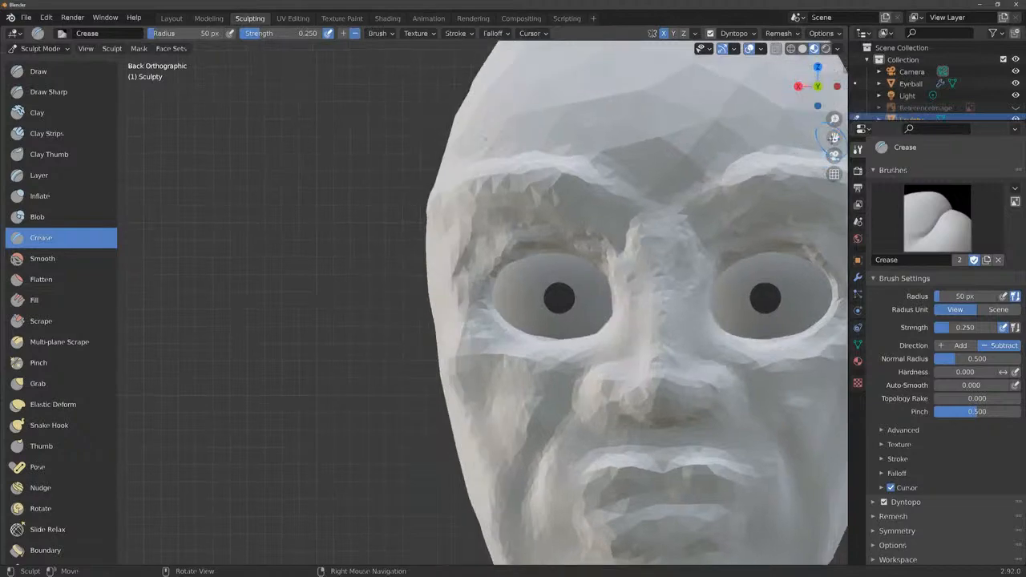
drag(834, 138, 665, 0)
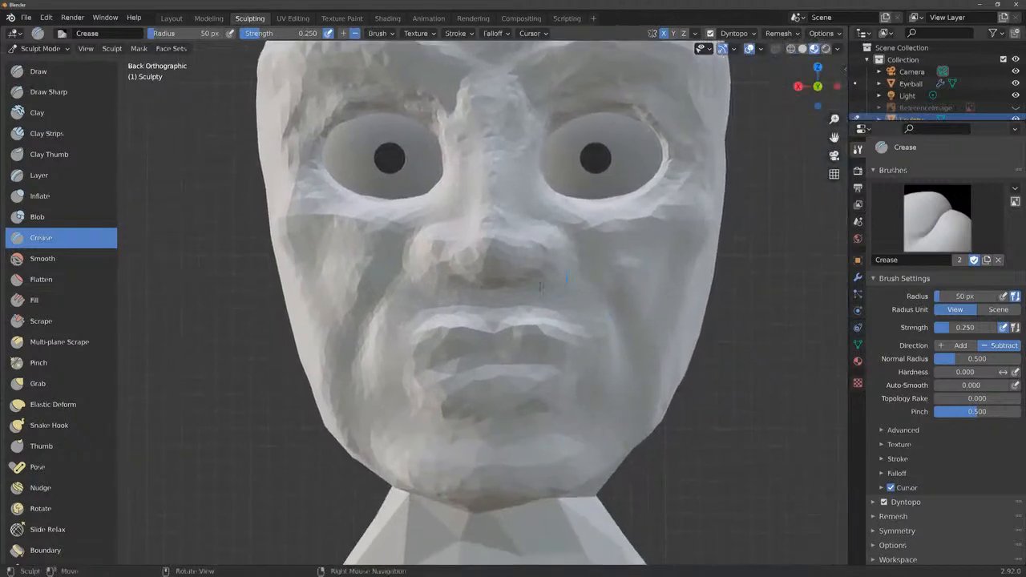
scroll(541, 286, up, 5)
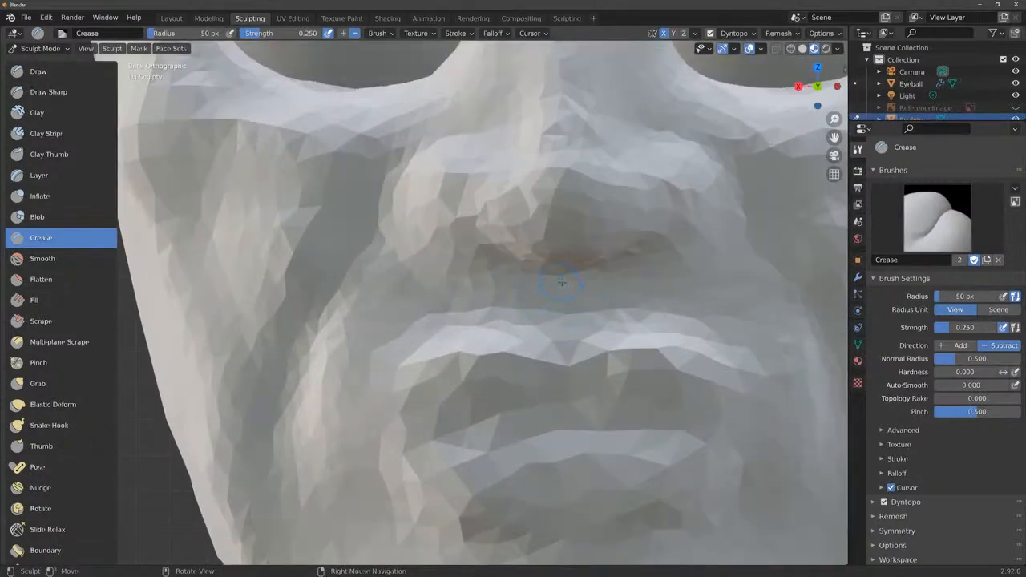
drag(562, 282, 562, 342)
mouse_move(508, 319)
mouse_down()
mouse_move(531, 325)
mouse_move(505, 321)
mouse_move(409, 374)
mouse_move(509, 339)
mouse_move(389, 403)
mouse_move(457, 351)
mouse_move(536, 329)
mouse_move(407, 371)
mouse_up()
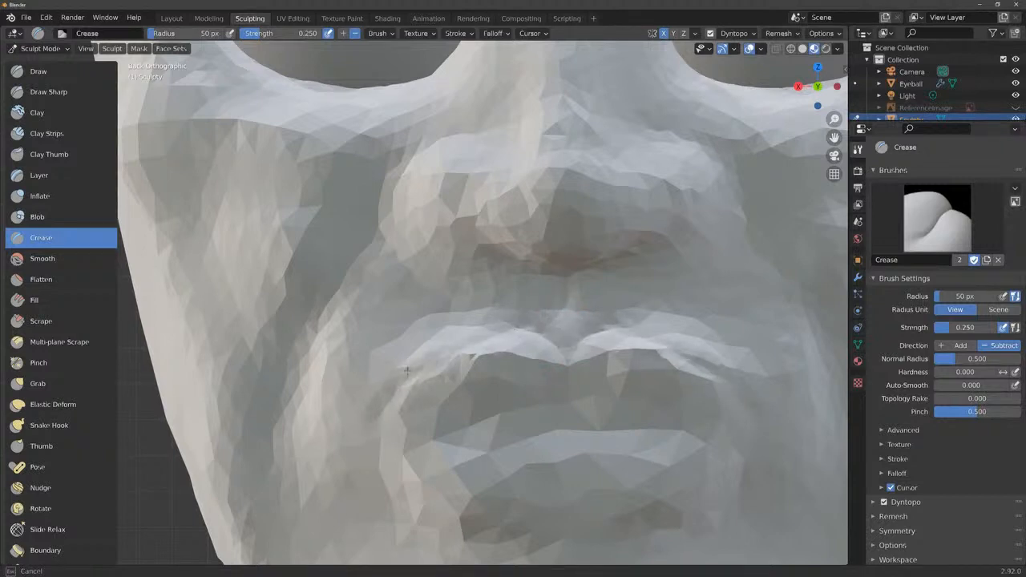
mouse_move(355, 441)
mouse_down()
mouse_move(365, 419)
mouse_move(498, 345)
mouse_up()
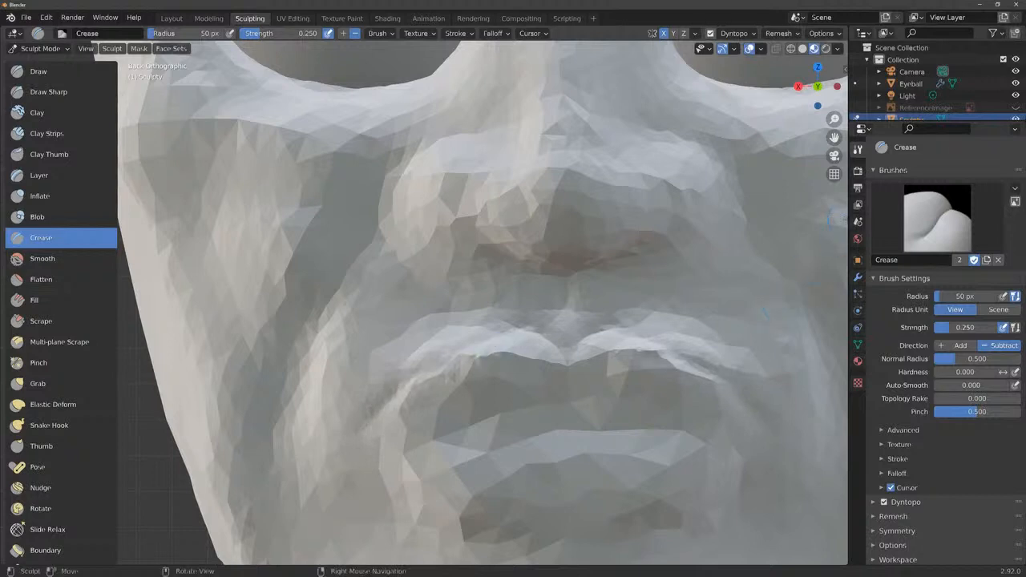
Crease the mouth corners and the contour beneath the lower lip.
mouse_move(834, 138)
mouse_down()
mouse_move(800, 76)
mouse_move(750, 19)
mouse_up()
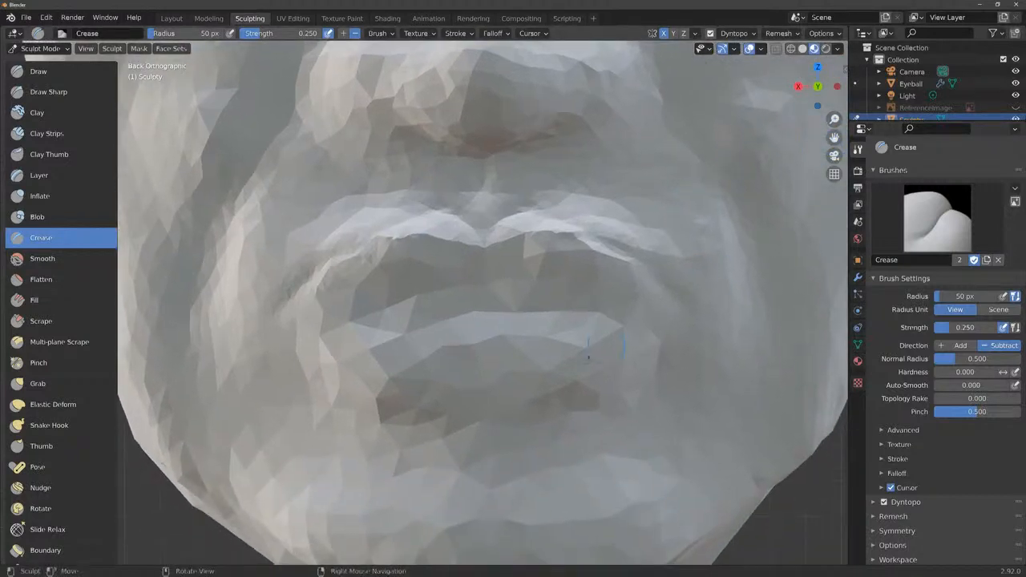
mouse_move(406, 418)
mouse_down()
mouse_move(316, 344)
mouse_move(285, 336)
mouse_up()
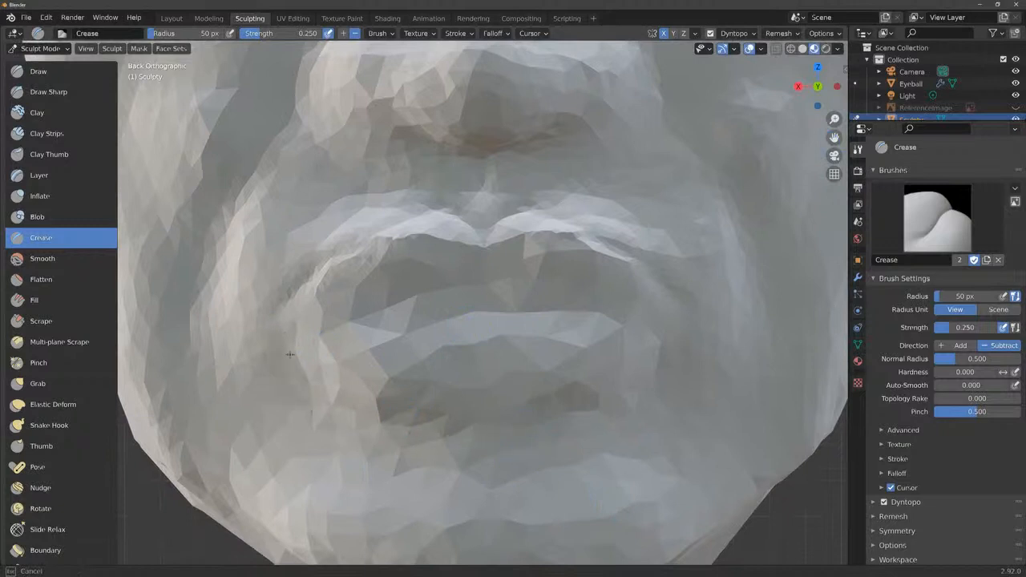
drag(501, 433, 346, 409)
drag(474, 440, 474, 441)
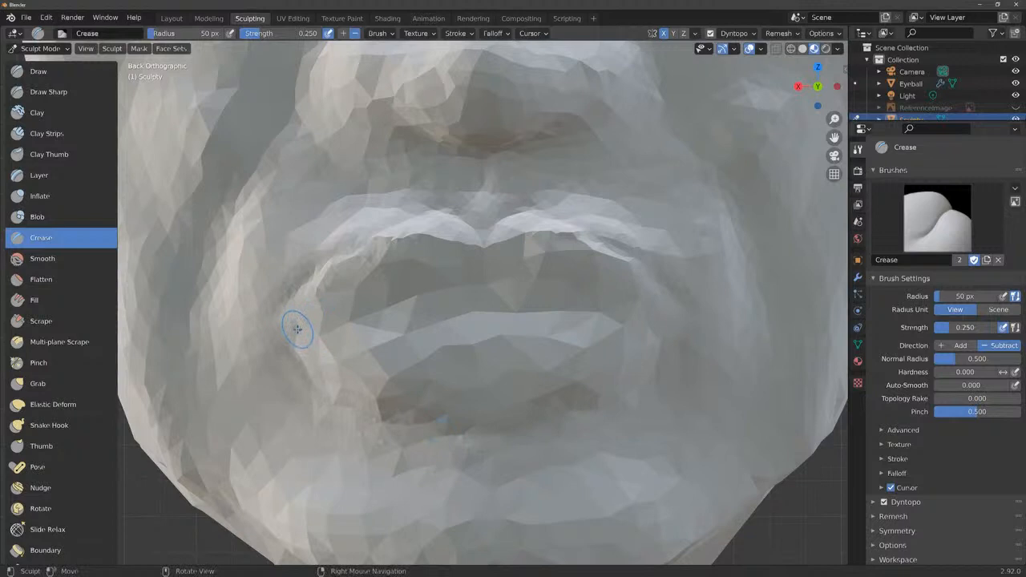
Carve a straight horizontal crease between the upper and lower lips.
mouse_move(298, 329)
mouse_down()
mouse_move(601, 319)
mouse_move(329, 319)
mouse_up()
mouse_move(457, 311)
mouse_down()
mouse_move(593, 319)
mouse_move(301, 314)
mouse_up()
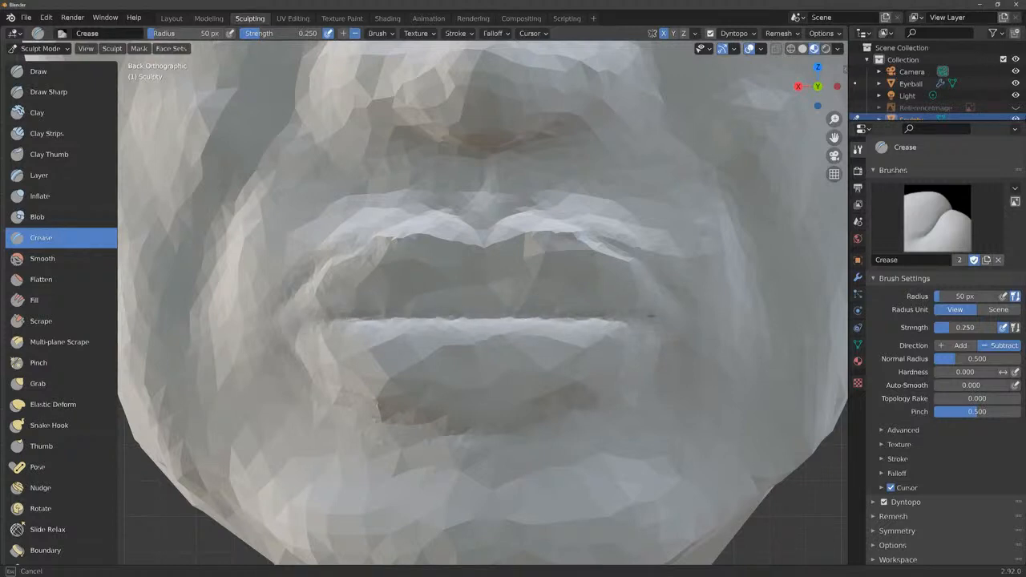
drag(504, 311, 466, 325)
scroll(738, 178, down, 8)
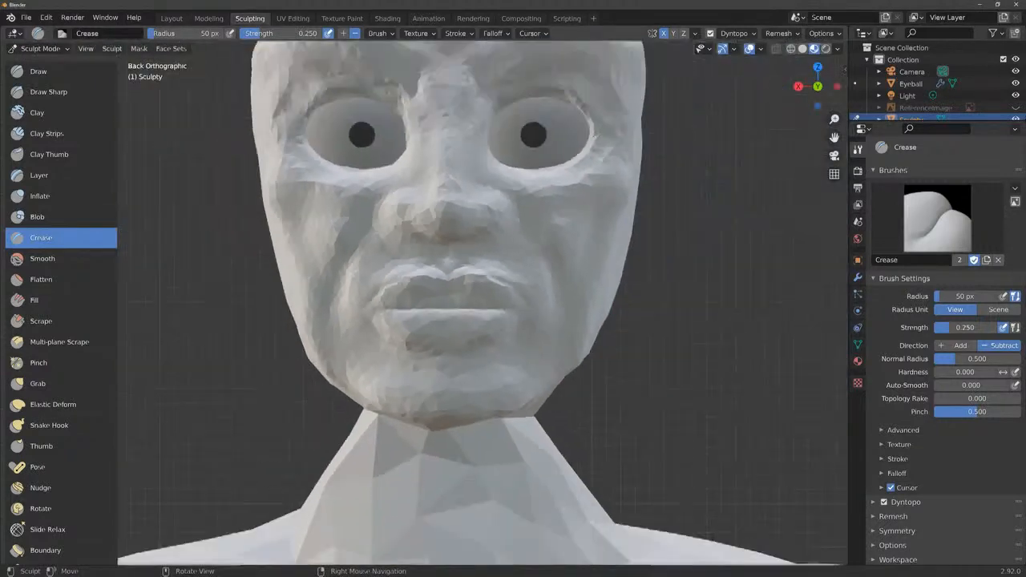
Smooth the cheeks and the creased lips with the Smooth brush at 0.200 strength.
scroll(481, 303, up, 4)
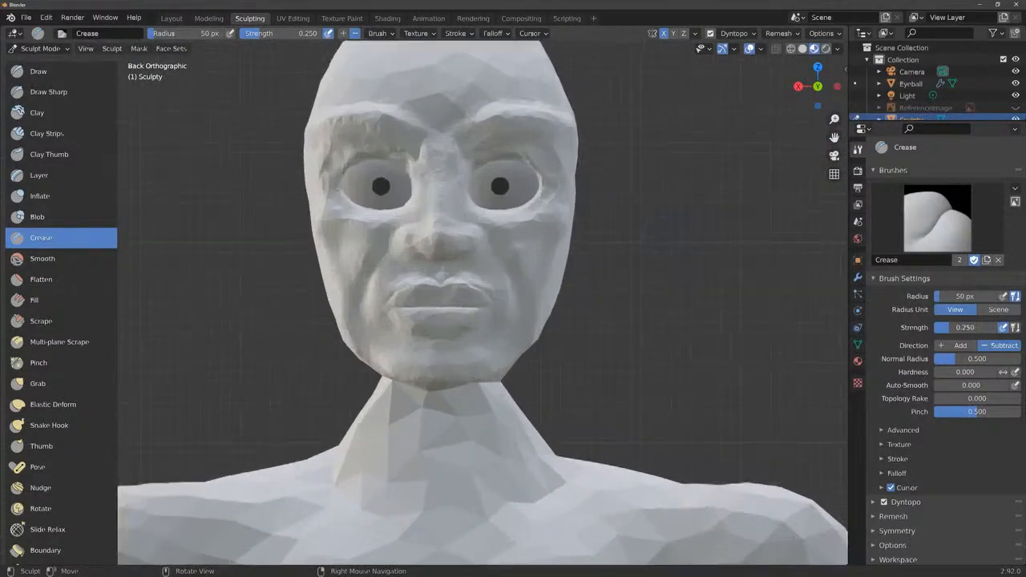
mouse_move(835, 138)
mouse_down()
mouse_move(880, 151)
mouse_move(847, 205)
mouse_move(831, 210)
mouse_up()
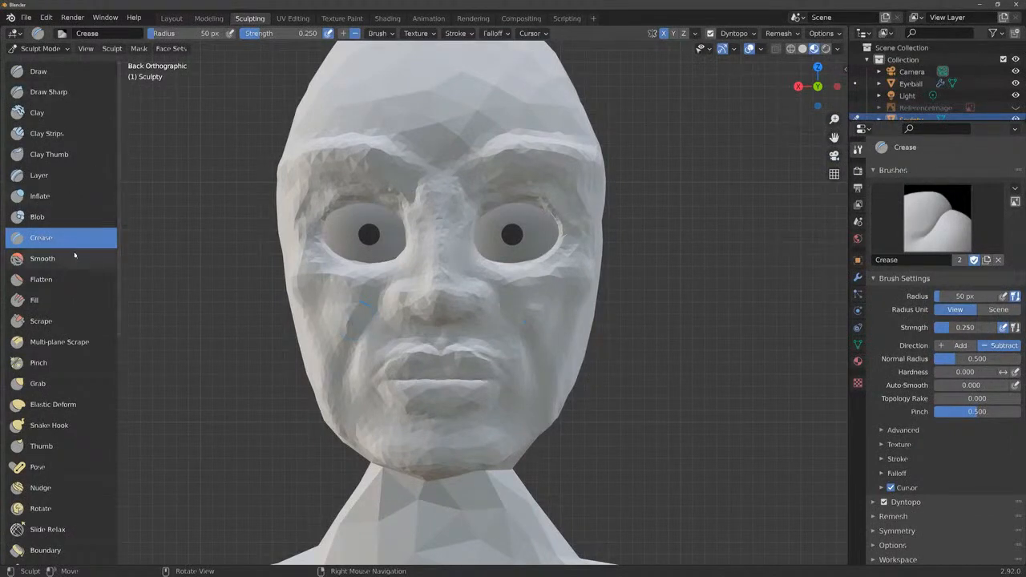
click(43, 259)
mouse_move(354, 300)
mouse_down()
mouse_move(343, 321)
mouse_move(353, 359)
mouse_up()
scroll(533, 331, up, 3)
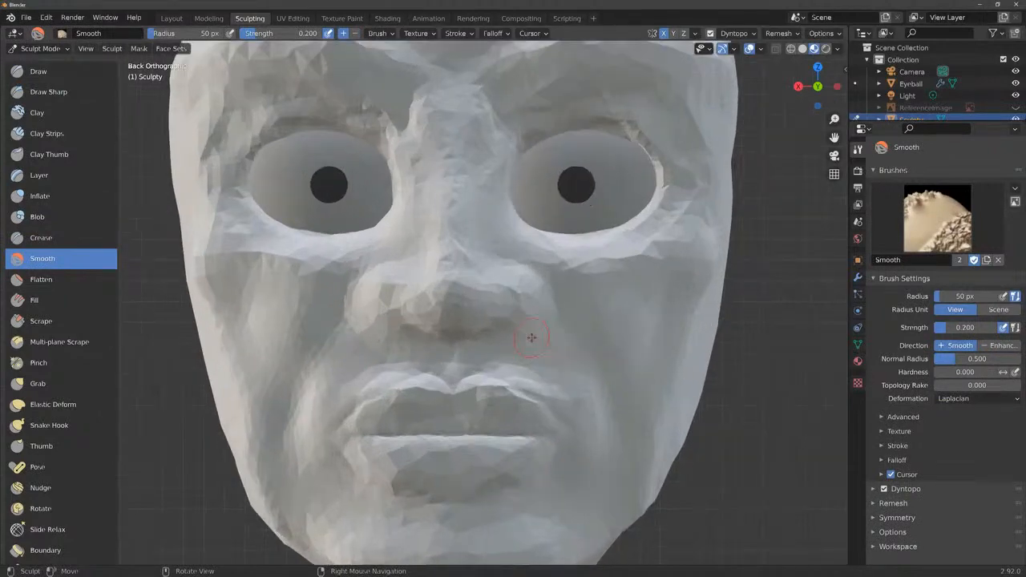
mouse_move(373, 395)
mouse_down()
mouse_move(322, 435)
mouse_move(377, 482)
mouse_move(473, 501)
mouse_move(393, 493)
mouse_move(365, 469)
mouse_move(449, 437)
mouse_move(527, 435)
mouse_up()
drag(535, 393, 473, 390)
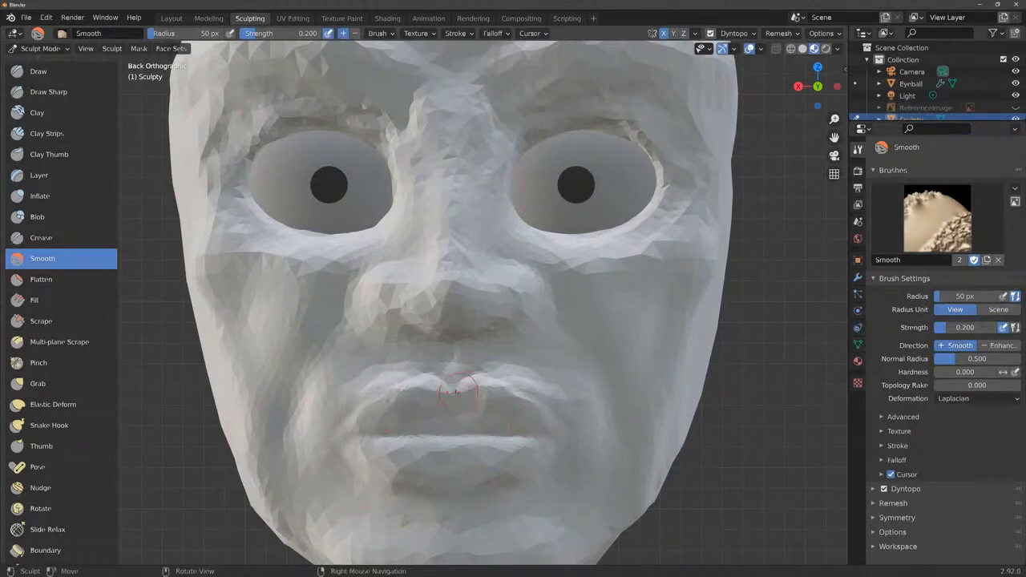
drag(371, 418, 449, 408)
Add volume to the upper and lower lips and the mouth corners with the Draw brush.
click(37, 72)
drag(438, 411, 377, 425)
mouse_move(430, 400)
mouse_down()
mouse_move(383, 412)
mouse_move(366, 430)
mouse_move(373, 455)
mouse_move(438, 468)
mouse_move(497, 456)
mouse_move(410, 451)
mouse_move(393, 466)
mouse_up()
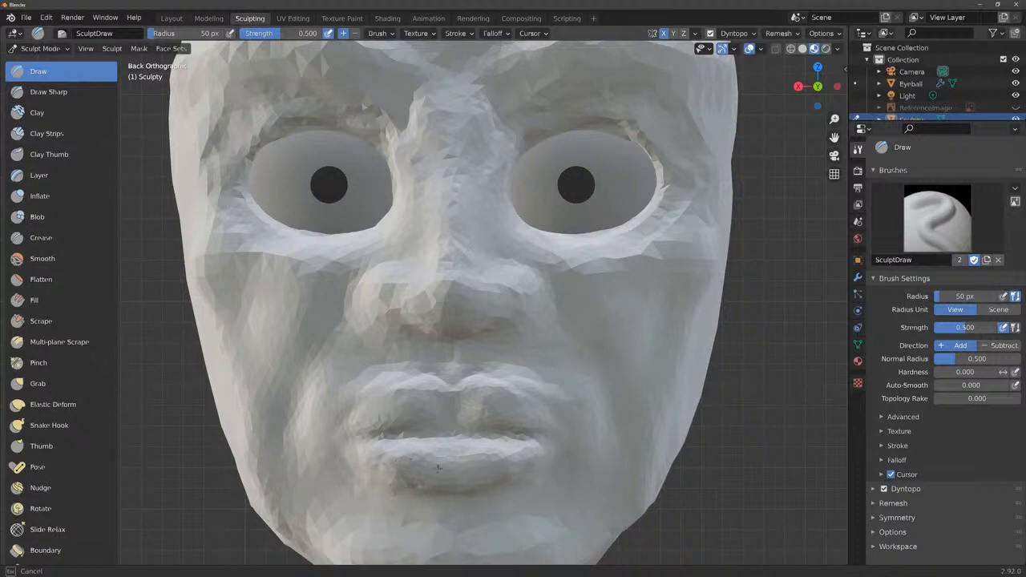
drag(438, 468, 477, 463)
mouse_move(470, 405)
mouse_down()
mouse_move(453, 407)
mouse_move(539, 408)
mouse_move(465, 393)
mouse_up()
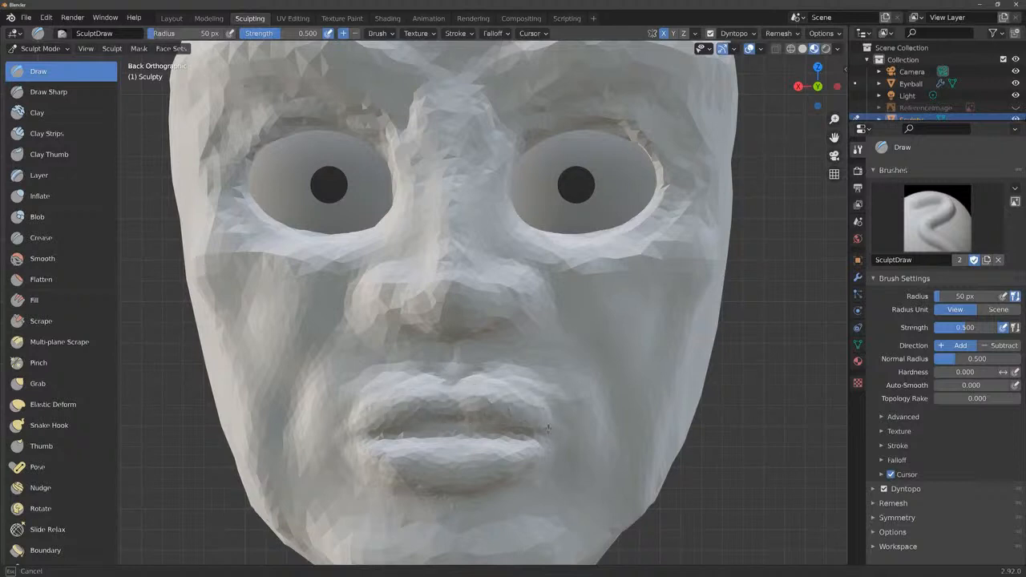
drag(546, 443, 539, 449)
scroll(449, 305, down, 4)
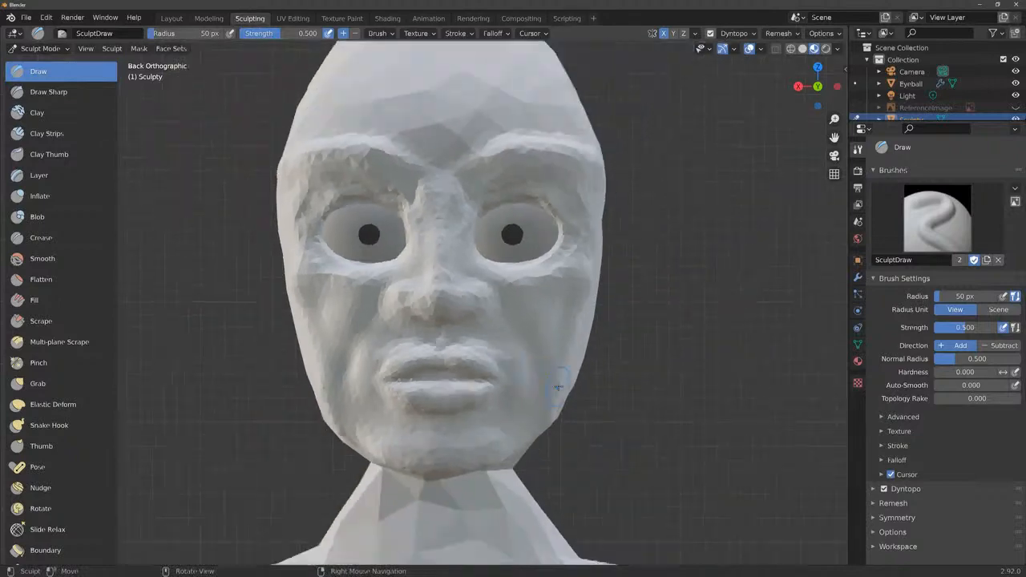
Add a little volume to the back of the neck below the skull with the Draw brush.
mouse_move(816, 89)
mouse_down()
mouse_move(866, 99)
mouse_move(914, 85)
mouse_move(818, 87)
mouse_up()
scroll(481, 305, down, 1)
scroll(590, 261, down, 3)
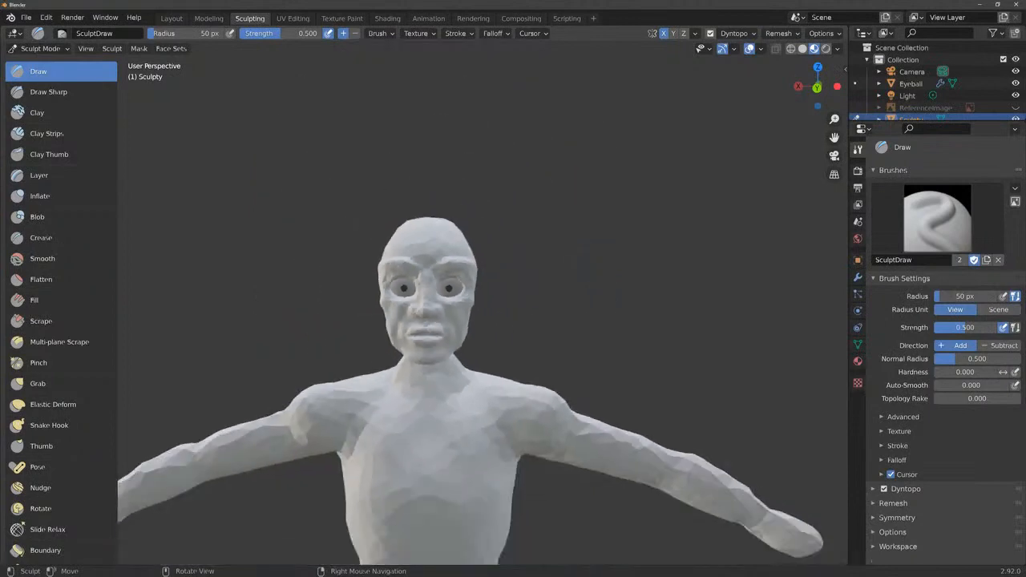
mouse_move(816, 86)
mouse_down()
mouse_move(882, 87)
mouse_move(718, 89)
mouse_up()
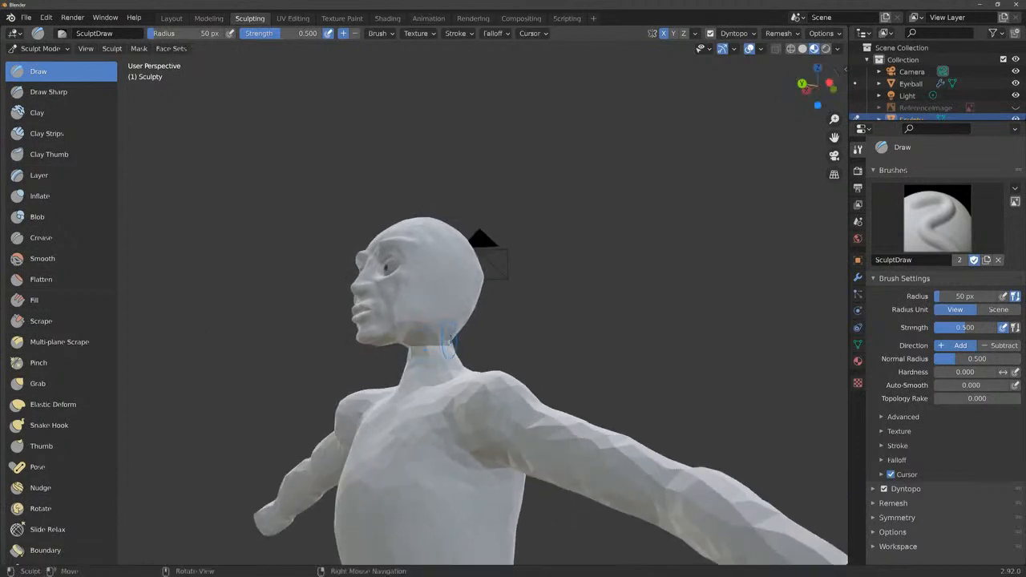
drag(450, 343, 447, 345)
mouse_move(817, 87)
mouse_down()
mouse_move(980, 87)
mouse_move(861, 79)
mouse_up()
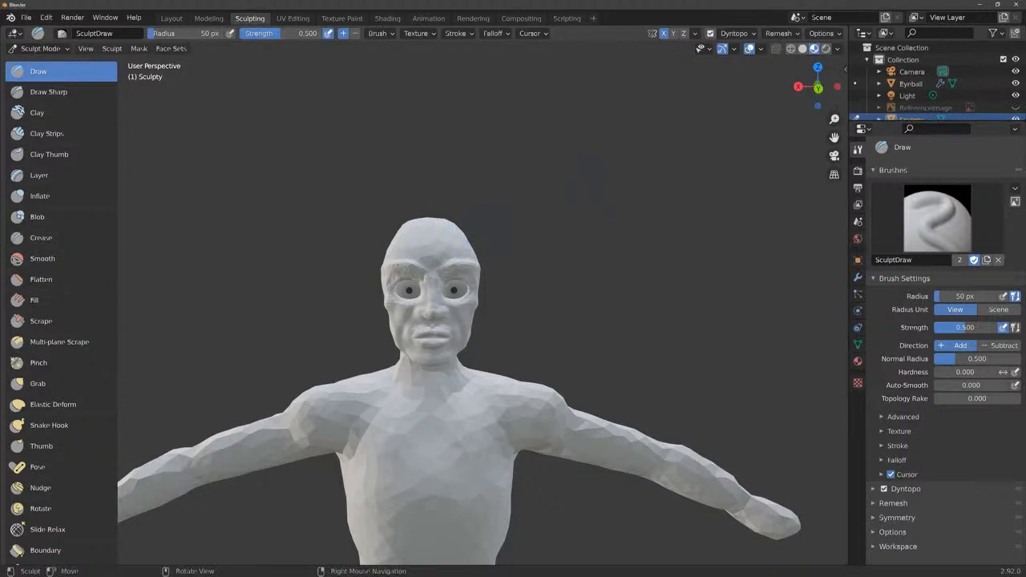
Touch up the shoulder with a Draw stroke and smooth the shoulders and arms with the Smooth brush.
mouse_move(818, 89)
mouse_down()
mouse_move(804, 72)
mouse_move(817, 77)
mouse_up()
scroll(483, 311, down, 8)
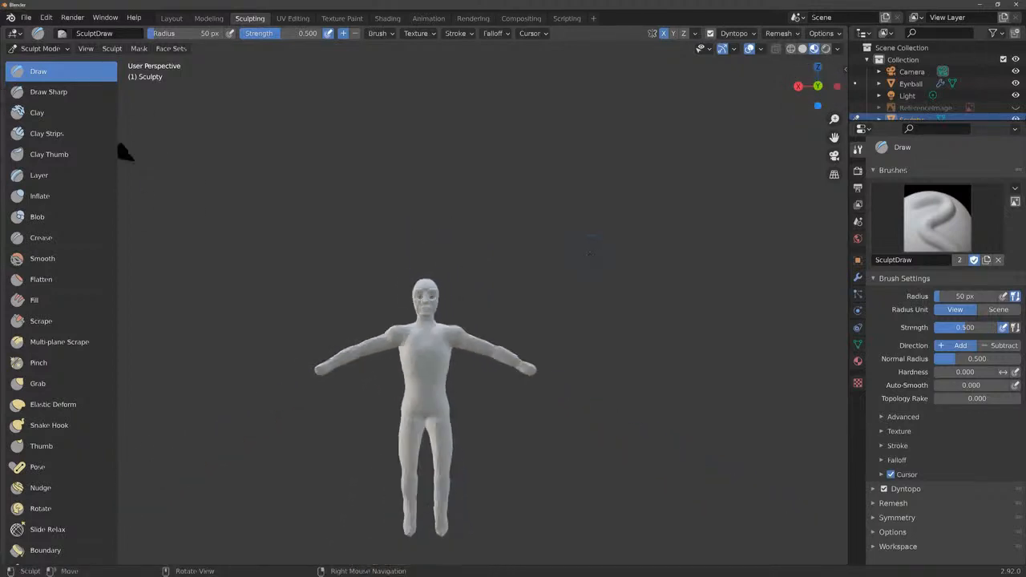
scroll(483, 311, up, 3)
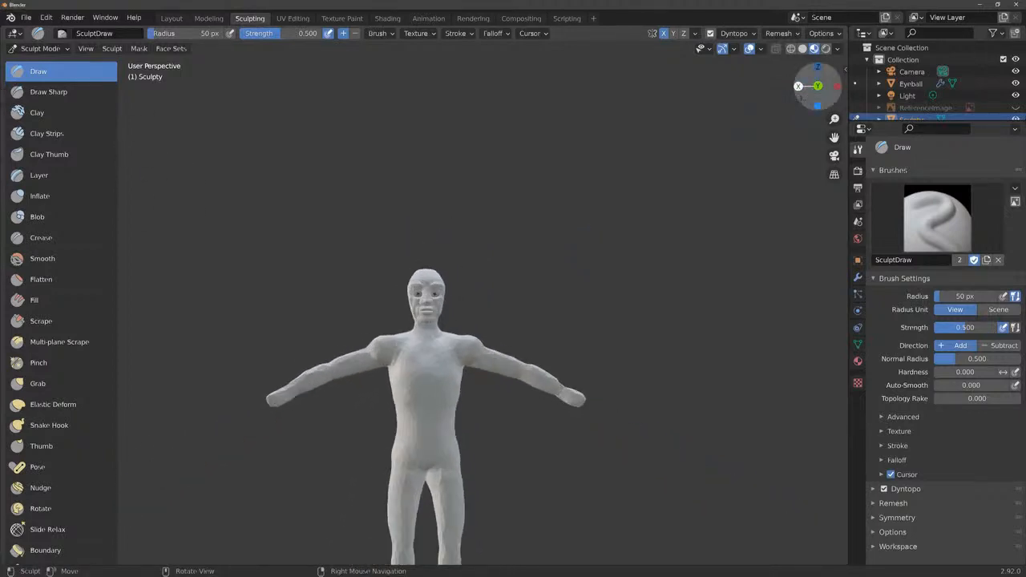
mouse_move(800, 92)
mouse_down()
mouse_move(770, 92)
mouse_move(808, 92)
mouse_up()
drag(834, 137, 903, 18)
drag(813, 87, 811, 107)
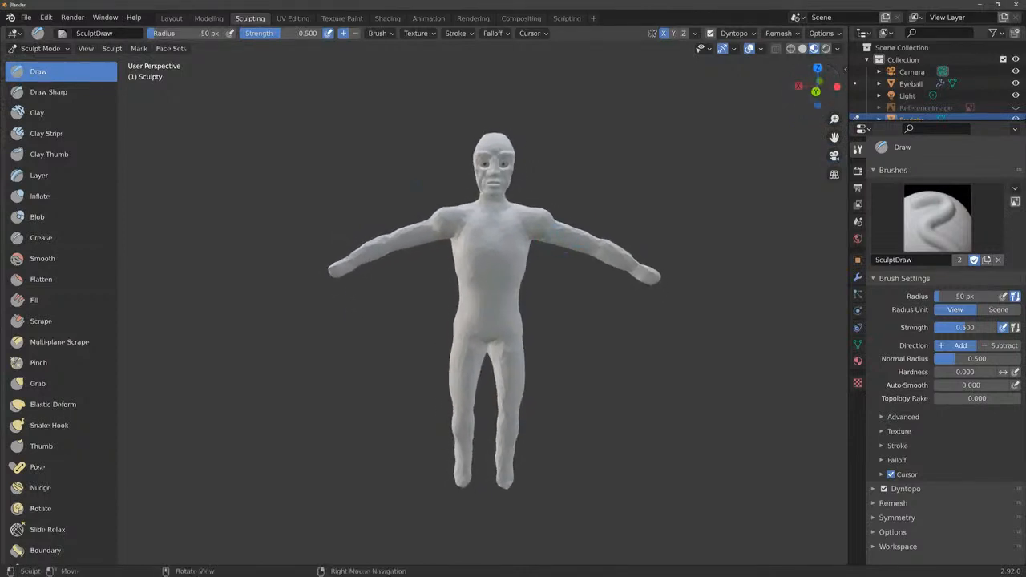
drag(434, 225, 419, 223)
click(63, 261)
scroll(401, 176, up, 3)
mouse_move(458, 134)
mouse_down()
mouse_move(437, 167)
mouse_move(297, 215)
mouse_move(337, 228)
mouse_up()
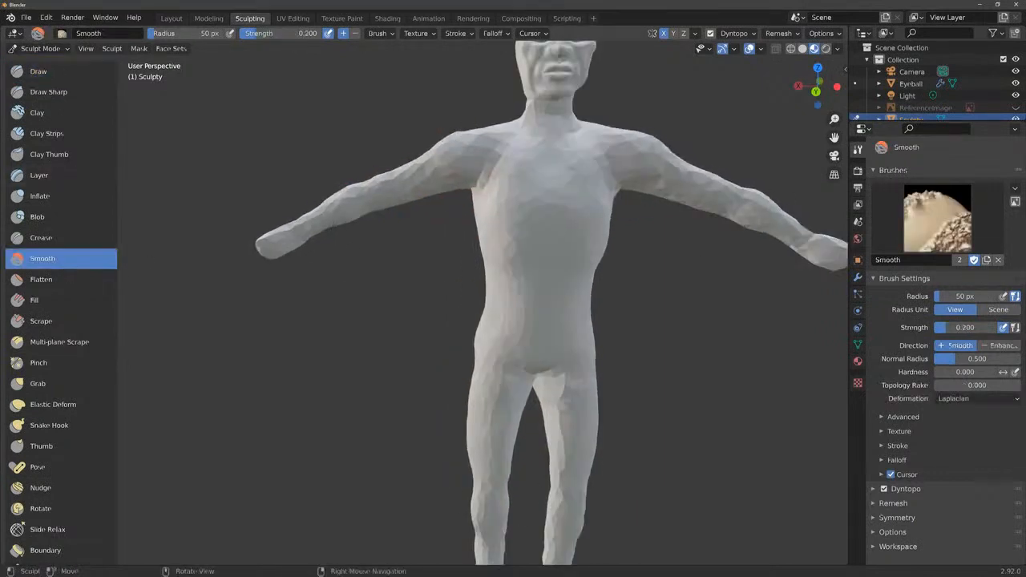
Build up muscle volume on the shoulders and upper arms from several sides with the Draw brush.
mouse_move(820, 84)
mouse_down()
mouse_move(669, 85)
mouse_move(700, 85)
mouse_up()
click(63, 73)
mouse_move(444, 147)
mouse_down()
mouse_move(447, 166)
mouse_move(460, 163)
mouse_up()
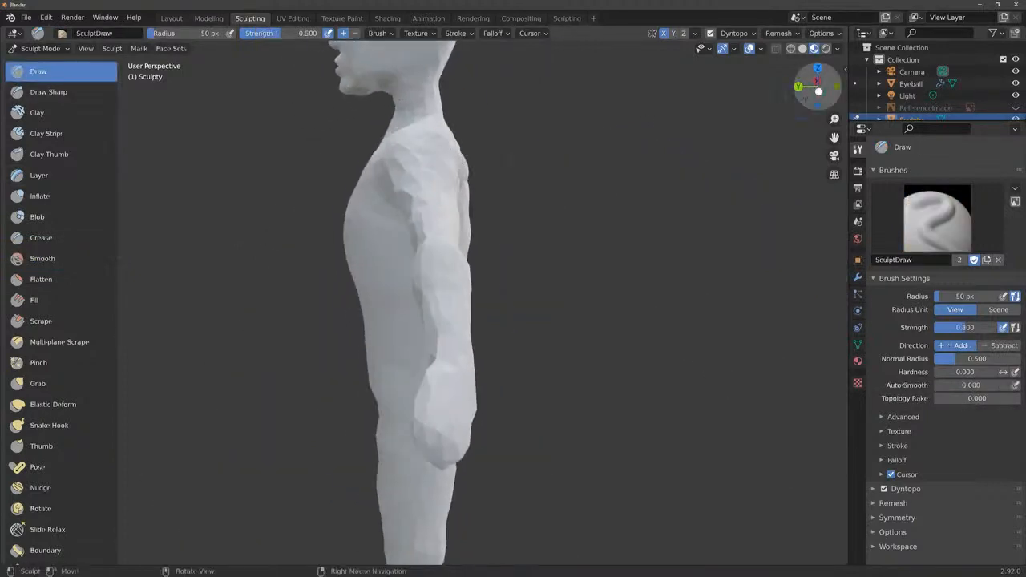
drag(818, 88, 764, 87)
mouse_move(275, 168)
mouse_down()
mouse_move(310, 198)
mouse_move(300, 237)
mouse_up()
mouse_move(818, 87)
mouse_down()
mouse_move(962, 87)
mouse_move(926, 86)
mouse_up()
mouse_move(617, 245)
mouse_down()
mouse_move(631, 252)
mouse_move(606, 249)
mouse_move(654, 294)
mouse_up()
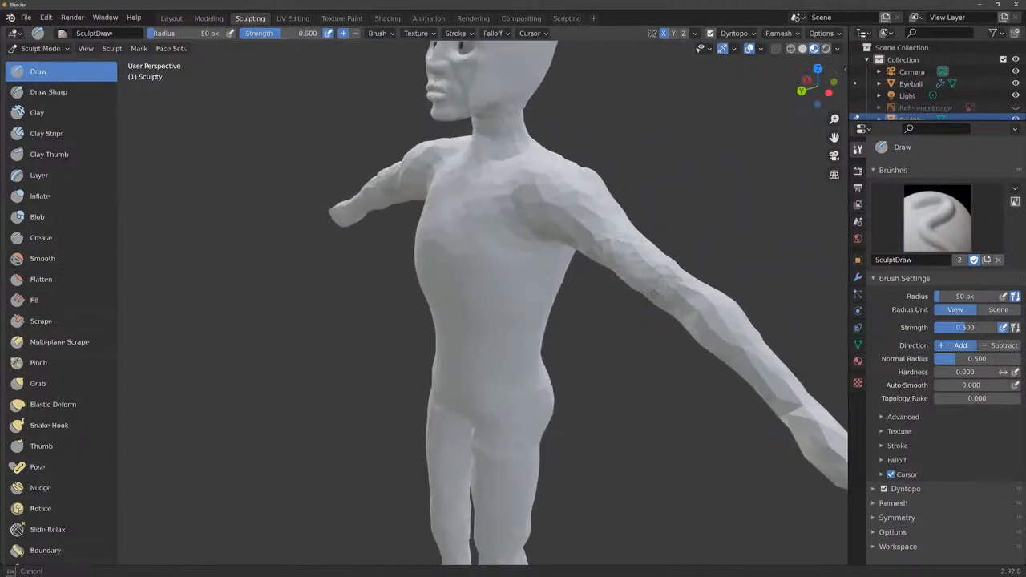
mouse_move(818, 86)
mouse_down()
mouse_move(874, 85)
mouse_move(871, 67)
mouse_move(772, 94)
mouse_up()
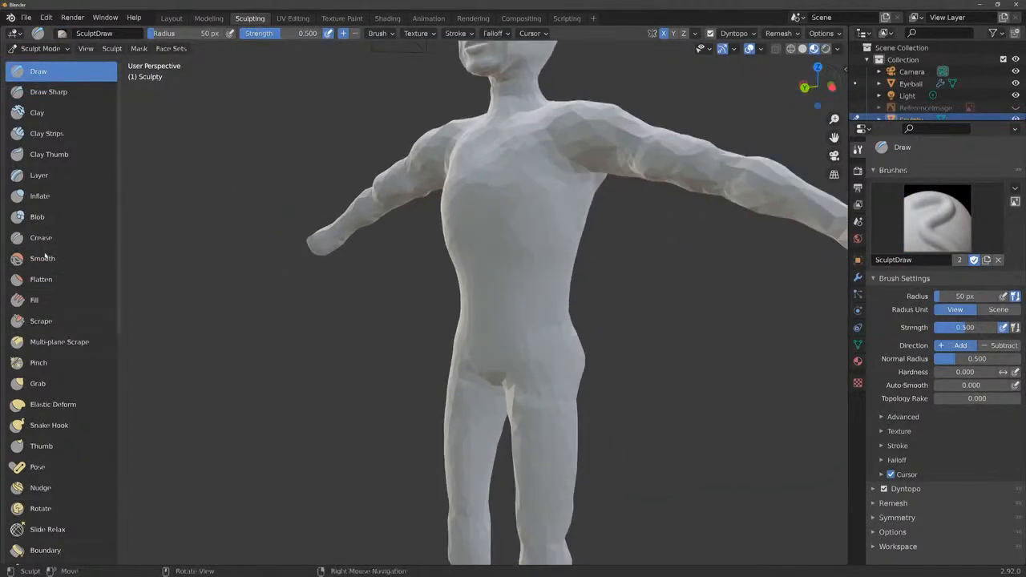
Smooth the built-up upper arms with the Smooth brush and check the body from the front.
click(45, 257)
drag(638, 165, 660, 166)
mouse_move(818, 86)
mouse_down()
mouse_move(854, 89)
mouse_move(818, 106)
mouse_move(870, 101)
mouse_up()
drag(834, 137, 801, 163)
mouse_move(818, 86)
mouse_down()
mouse_move(955, 90)
mouse_move(816, 88)
mouse_up()
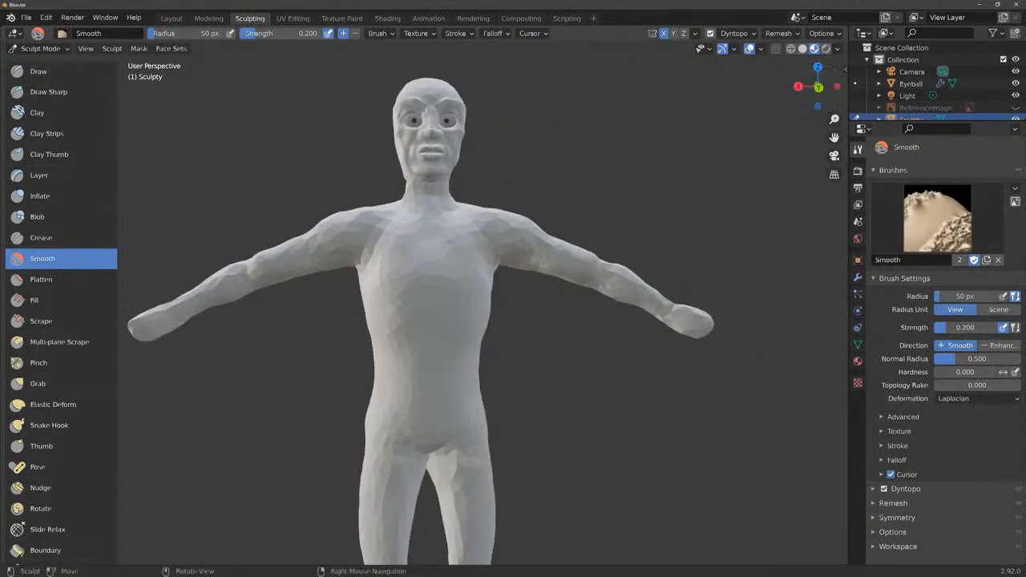
drag(810, 94, 818, 92)
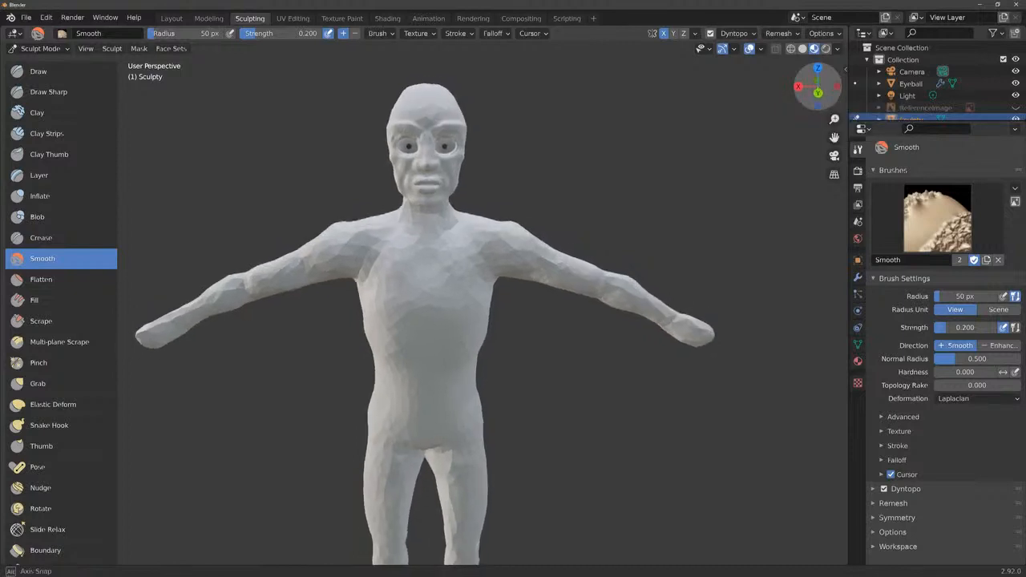